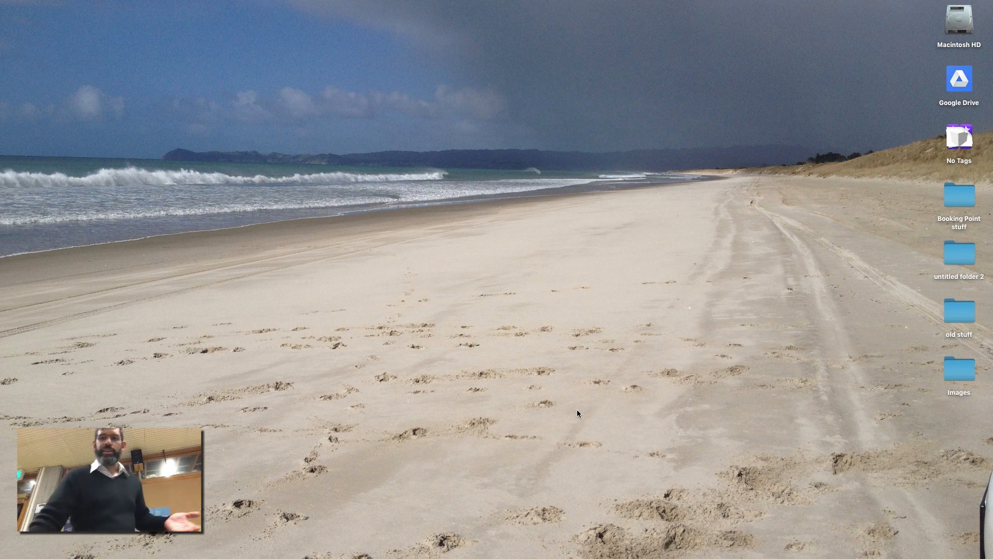
- Launch ARCHICAD 22 and create a new project from the ARCHICAD 22 Template.tpl template
{"action": "mouse_move", "coordinate": [408, 556]}
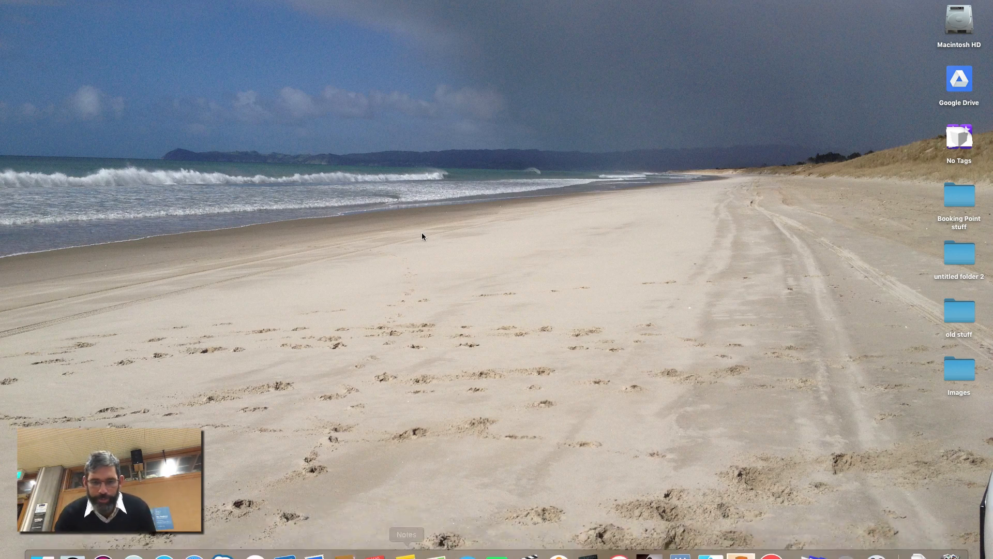
{"action": "key", "text": "super+space"}
{"action": "type", "text": "a"}
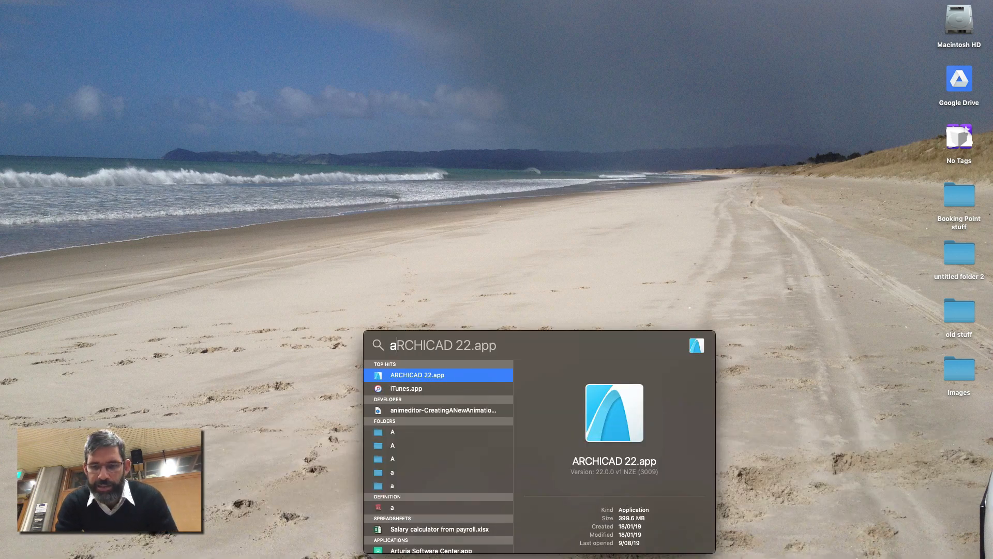
{"action": "key", "text": "Return"}
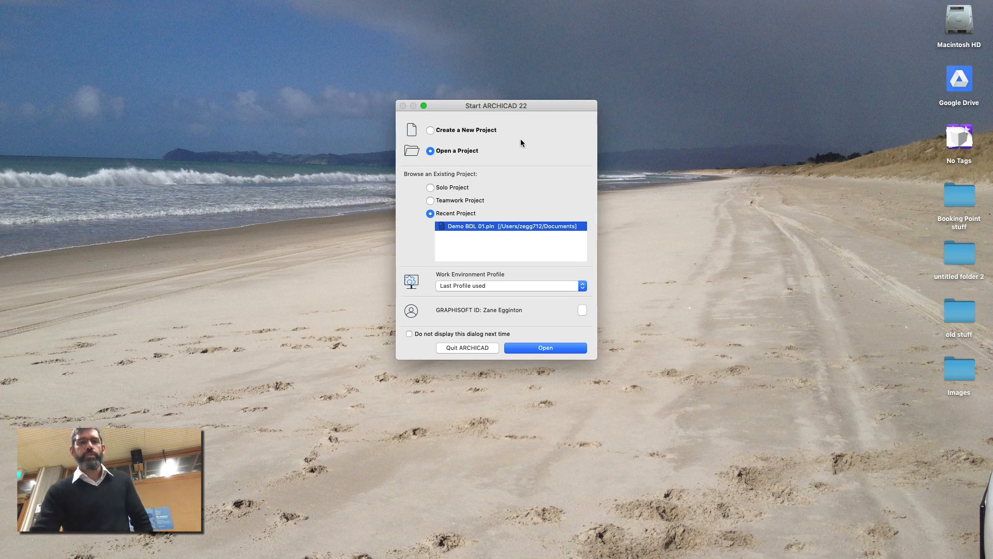
{"action": "left_click", "coordinate": [492, 132]}
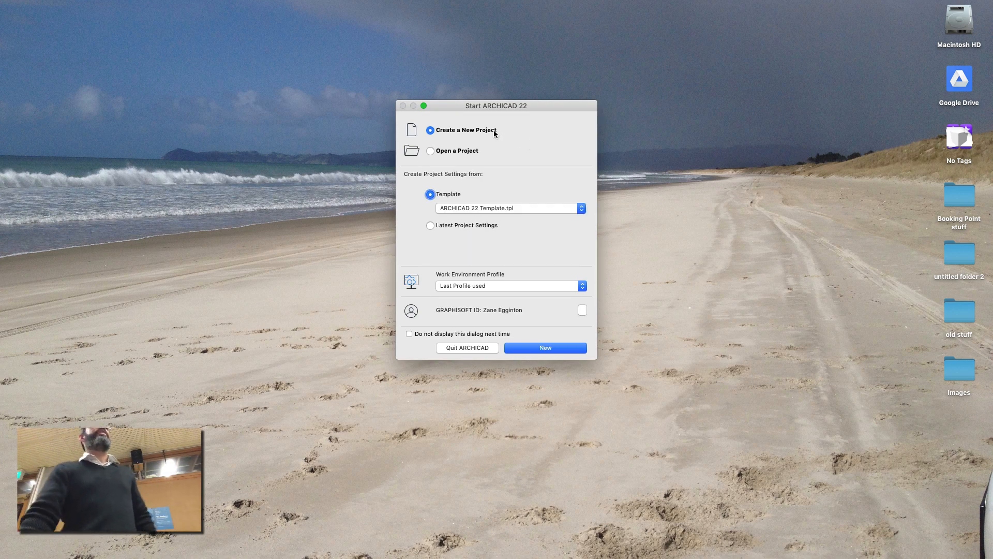
{"action": "left_click", "coordinate": [563, 348]}
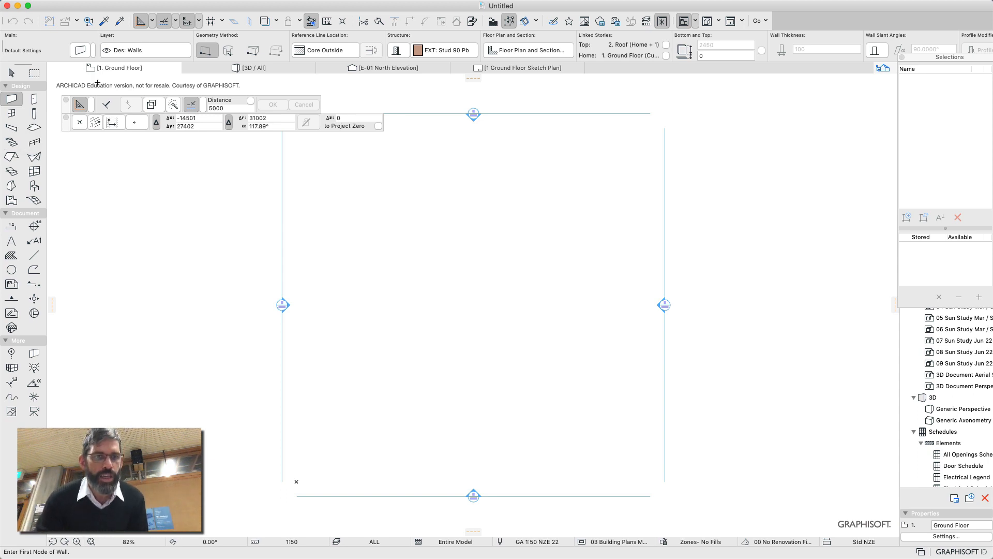
- Close the floating Control Box and Coordinates palettes
{"action": "left_click", "coordinate": [66, 100]}
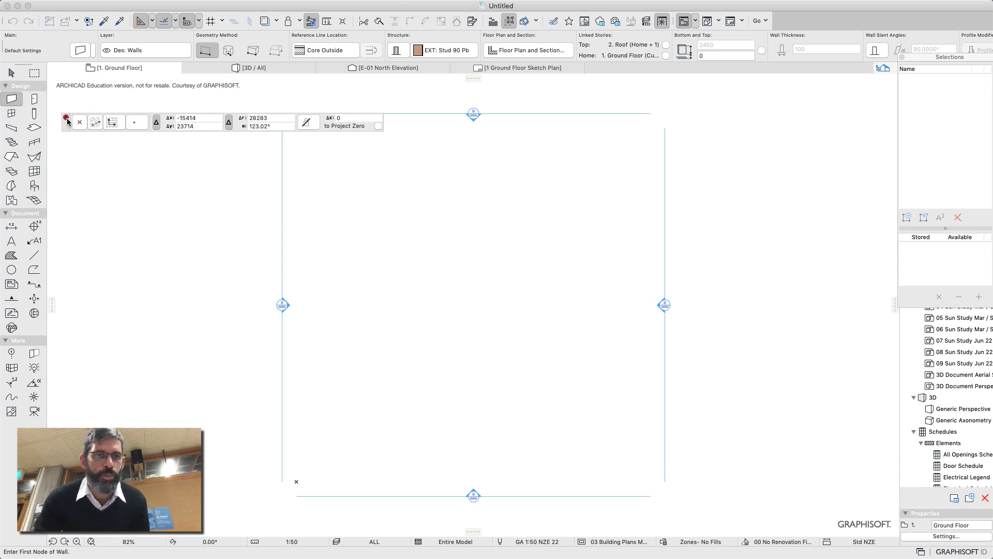
{"action": "left_click", "coordinate": [66, 118]}
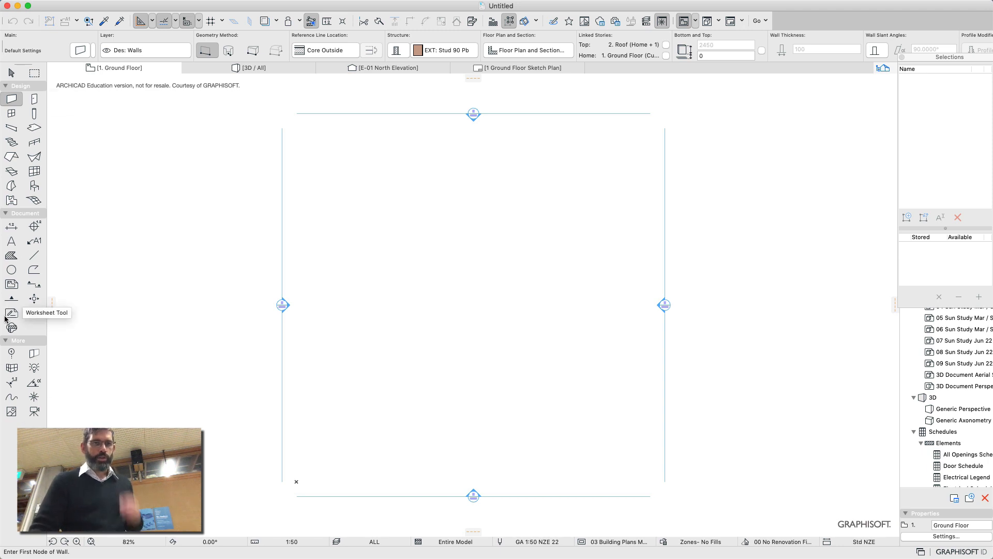
{"action": "left_click", "coordinate": [5, 214]}
{"action": "left_click", "coordinate": [6, 213]}
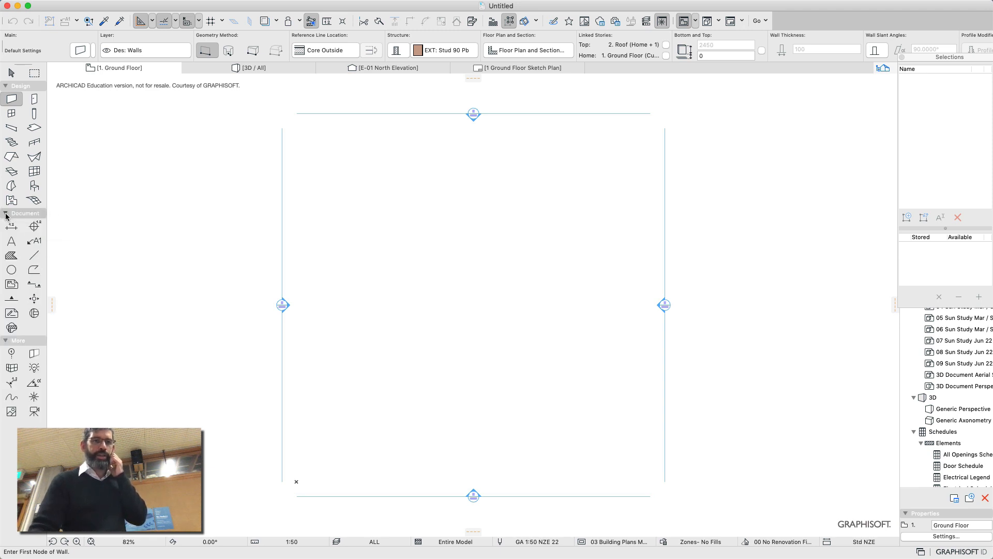
{"action": "left_click", "coordinate": [6, 214]}
{"action": "left_click", "coordinate": [6, 214]}
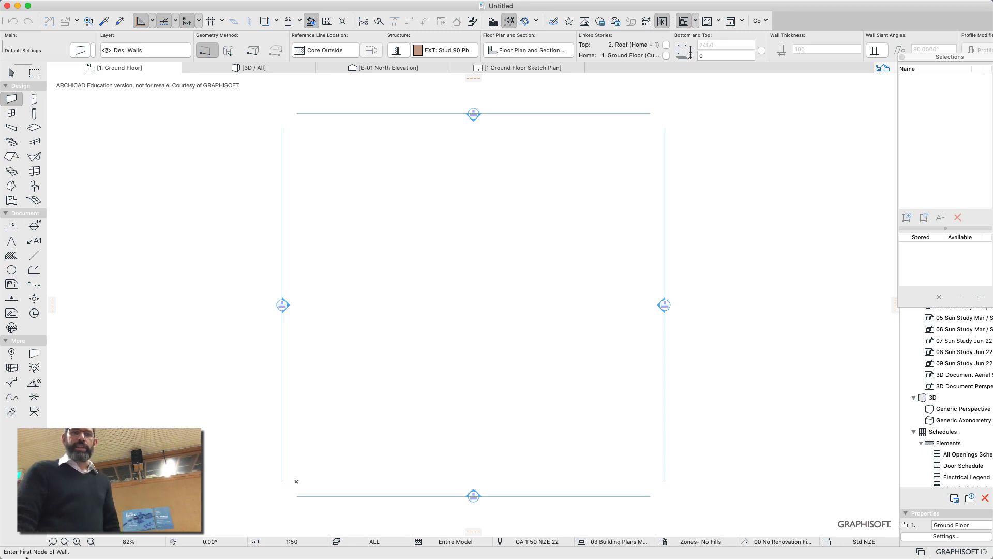
{"action": "left_click", "coordinate": [33, 99]}
{"action": "left_click", "coordinate": [33, 116]}
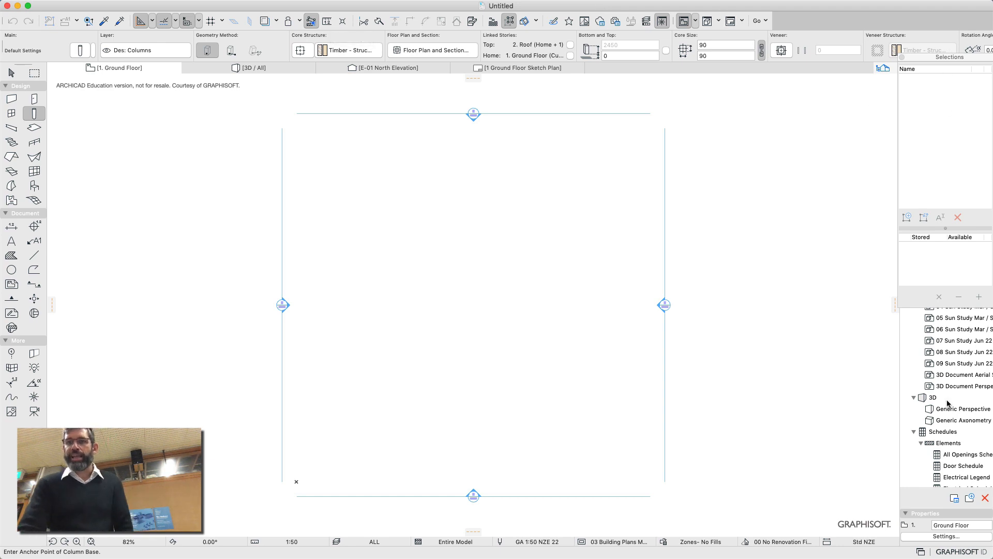
- Close the Selections palette and look through the Navigator's View Map, Layout Book and Publisher Sets, ending on the Project Map
{"action": "left_click", "coordinate": [902, 56]}
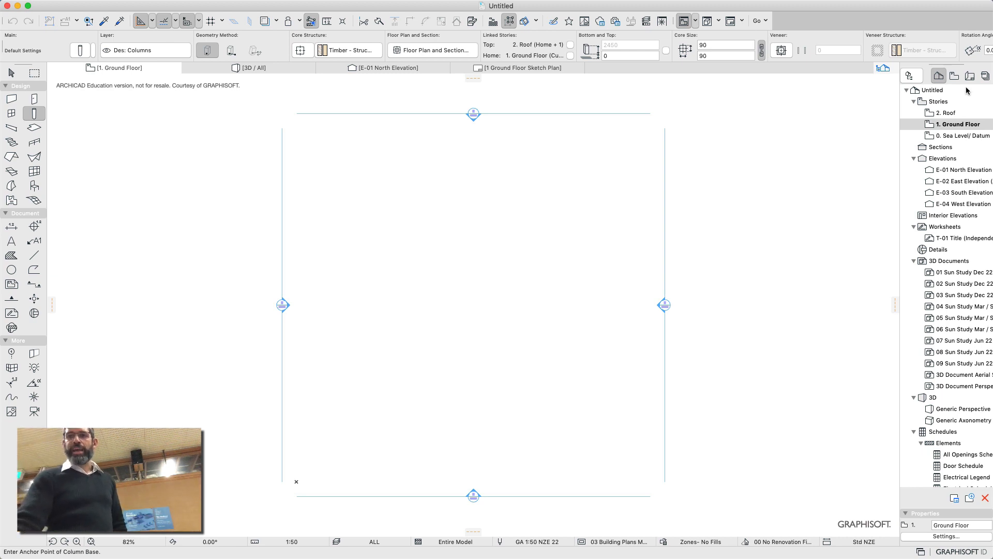
{"action": "left_click", "coordinate": [955, 76]}
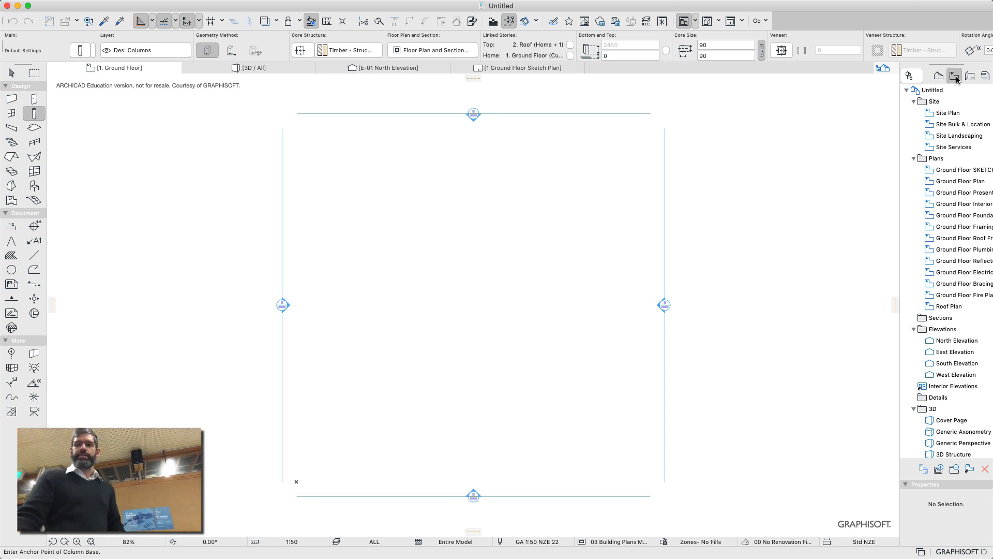
{"action": "left_click", "coordinate": [967, 77]}
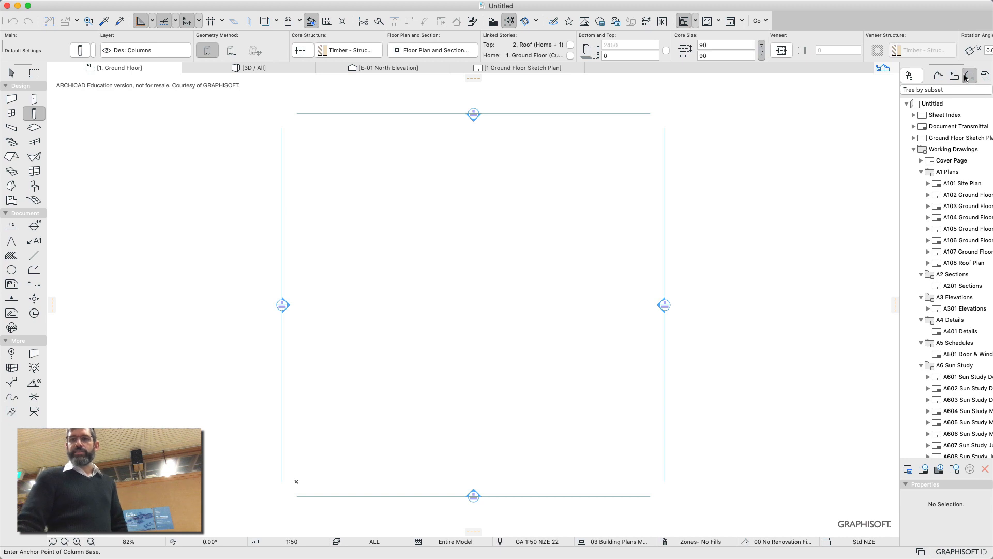
{"action": "left_click", "coordinate": [986, 76]}
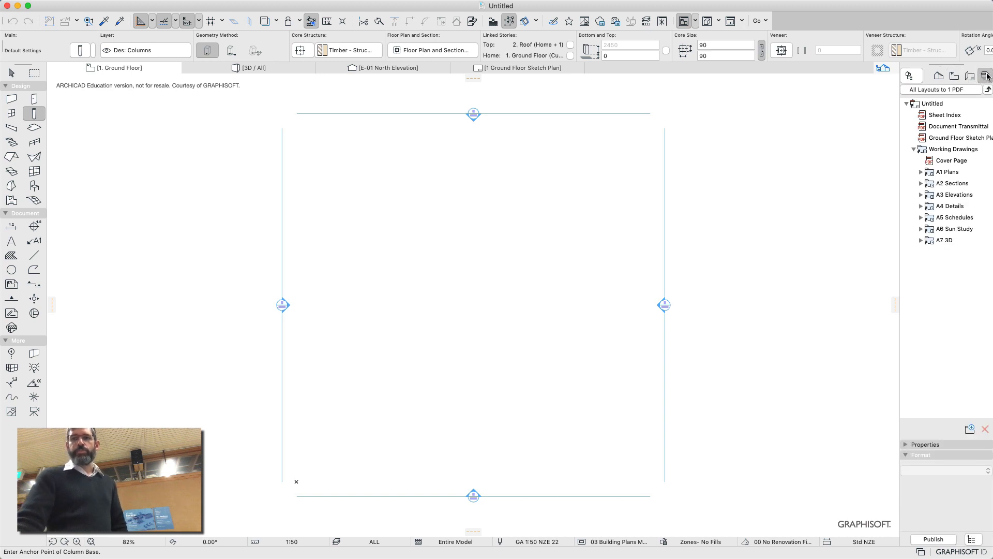
{"action": "left_click", "coordinate": [970, 76]}
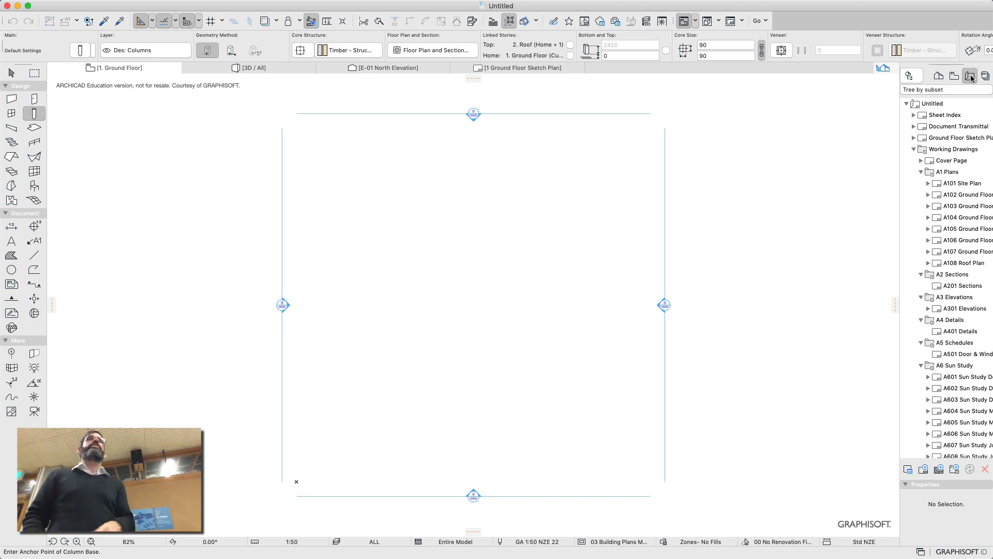
{"action": "left_click", "coordinate": [980, 76]}
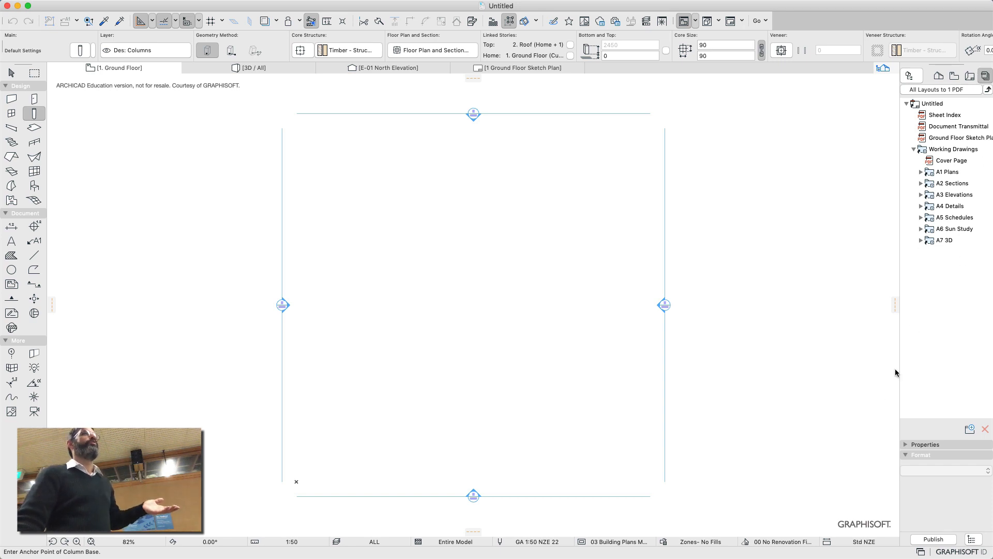
{"action": "left_click", "coordinate": [940, 77]}
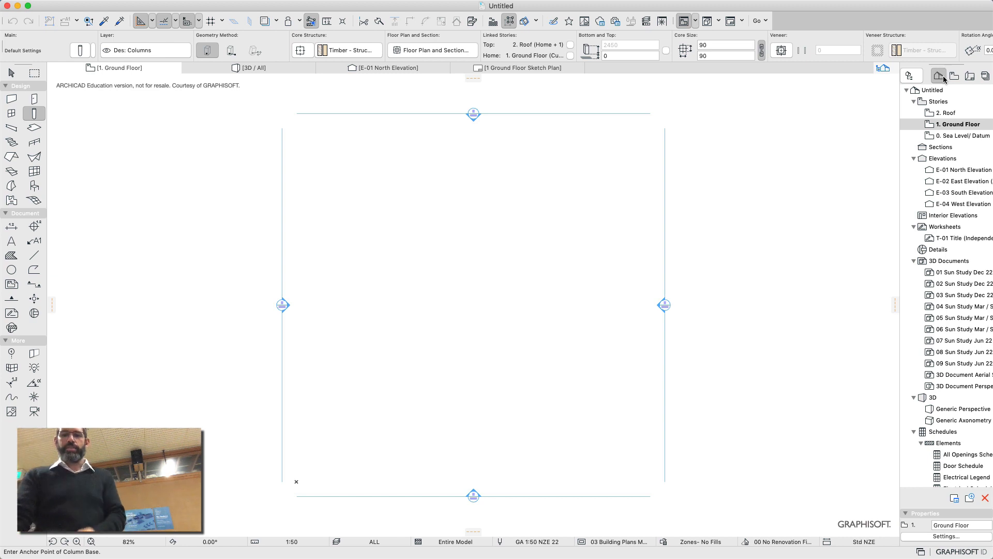
- Examine the layer combinations and layer list in the model view layer settings, leaving them unchanged
{"action": "key", "text": "super+l"}
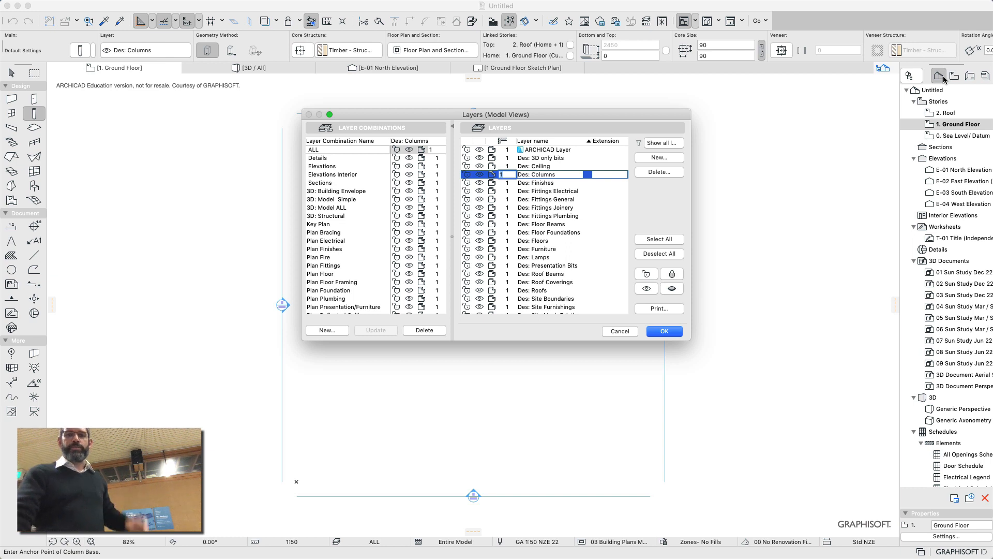
{"action": "left_click", "coordinate": [623, 332]}
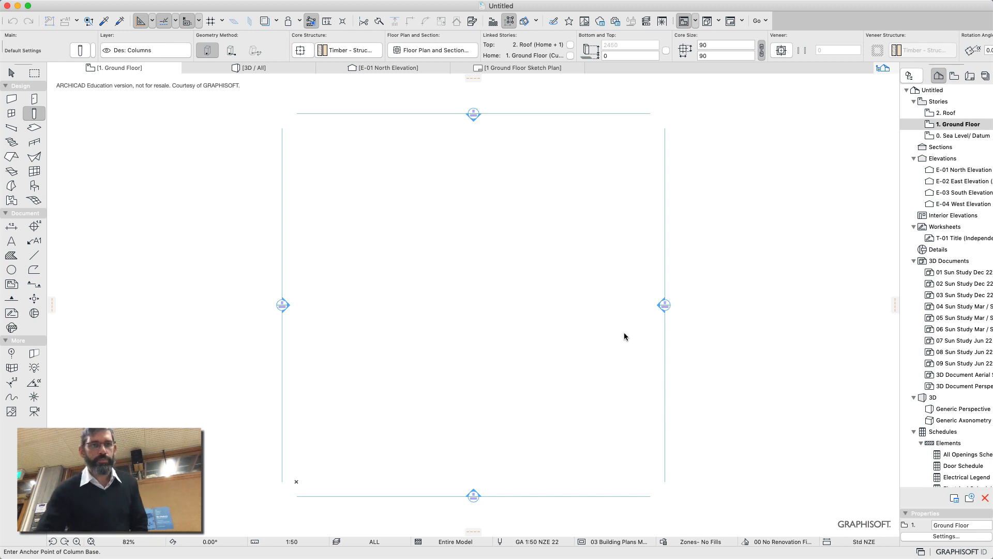
- Activate the Wall tool and show the Control Box and Coordinates palettes
{"action": "left_click", "coordinate": [8, 99]}
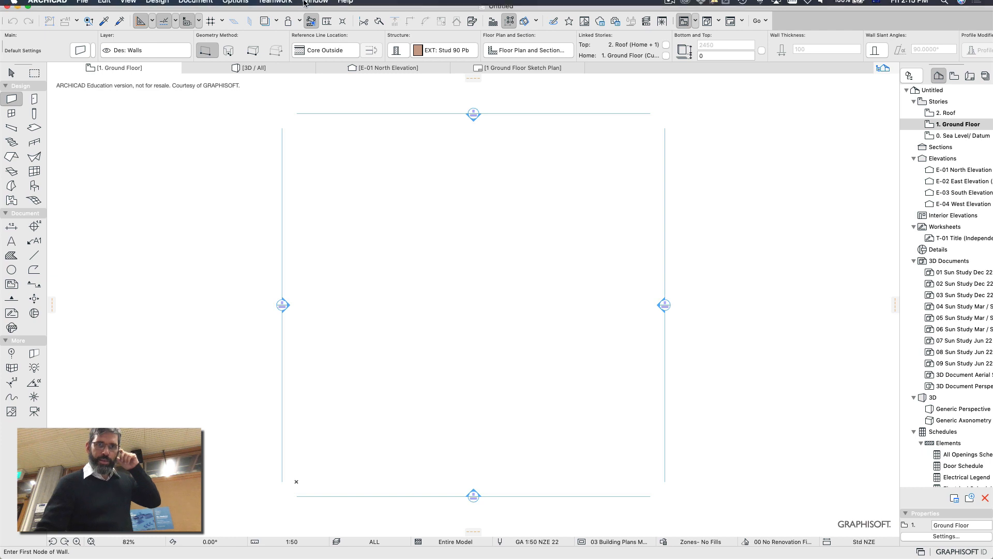
{"action": "left_click", "coordinate": [310, 5]}
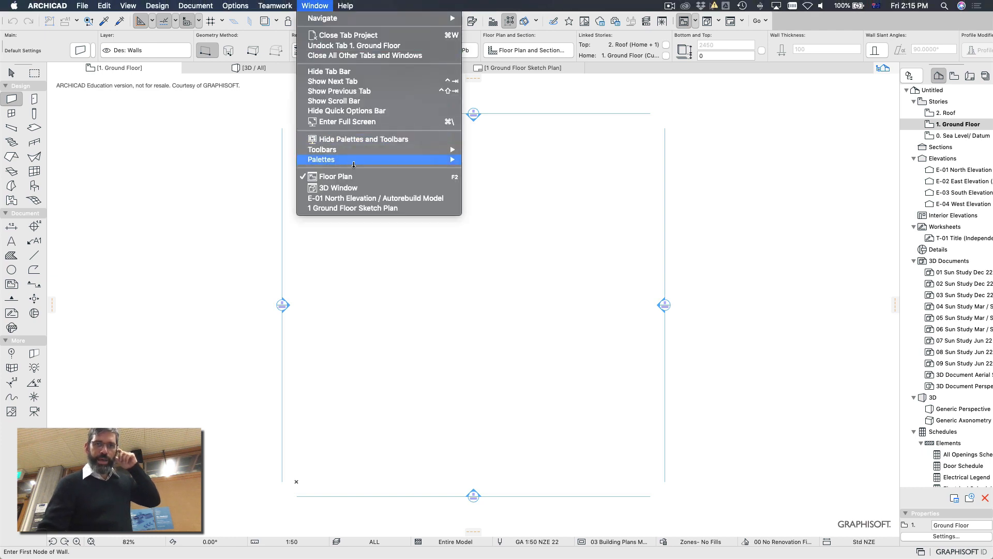
{"action": "mouse_move", "coordinate": [354, 164]}
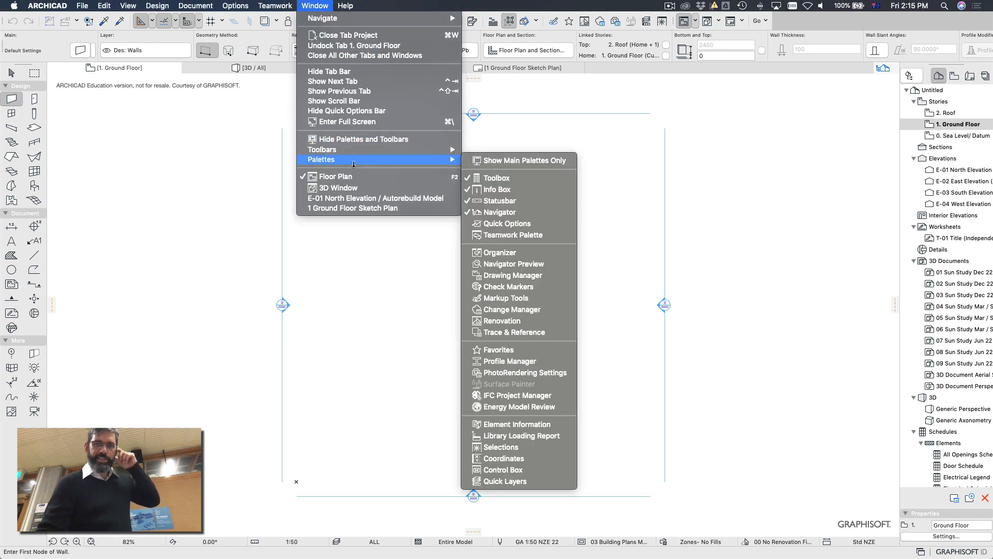
{"action": "left_click", "coordinate": [502, 469]}
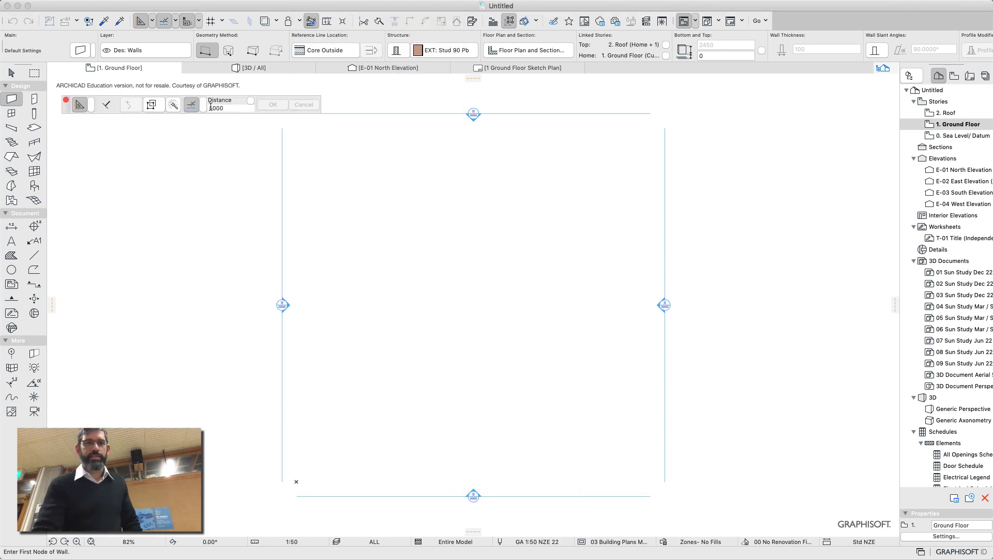
{"action": "left_click", "coordinate": [345, 5]}
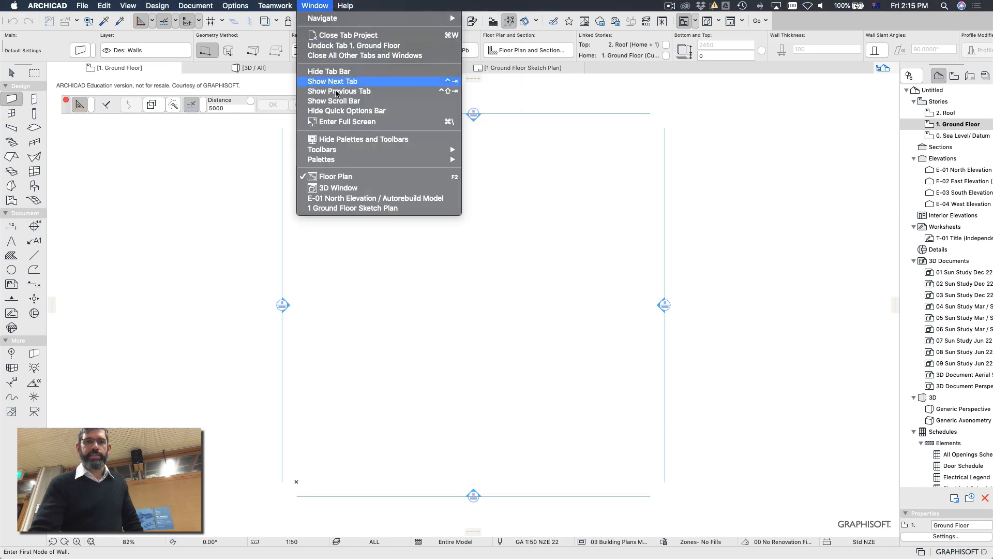
{"action": "mouse_move", "coordinate": [349, 160]}
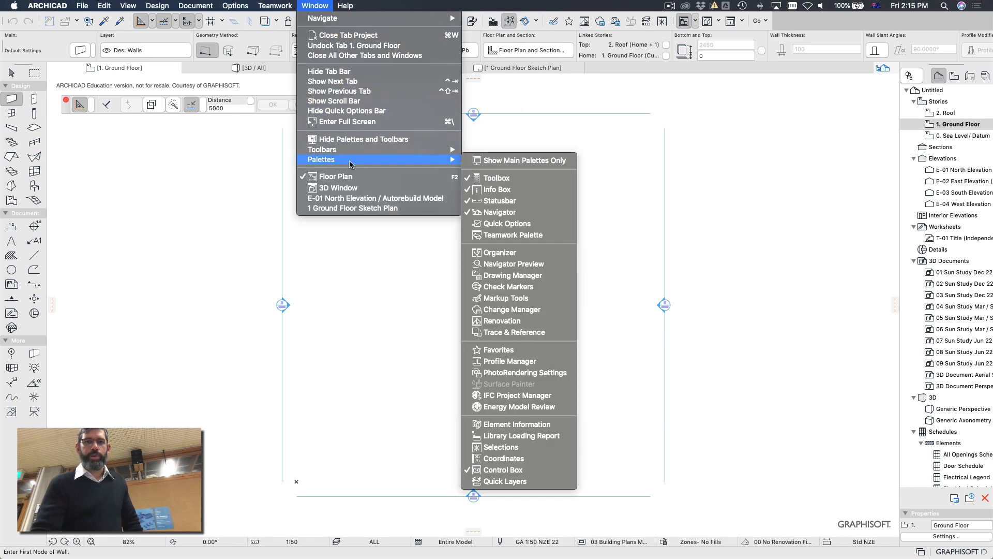
{"action": "left_click", "coordinate": [512, 462]}
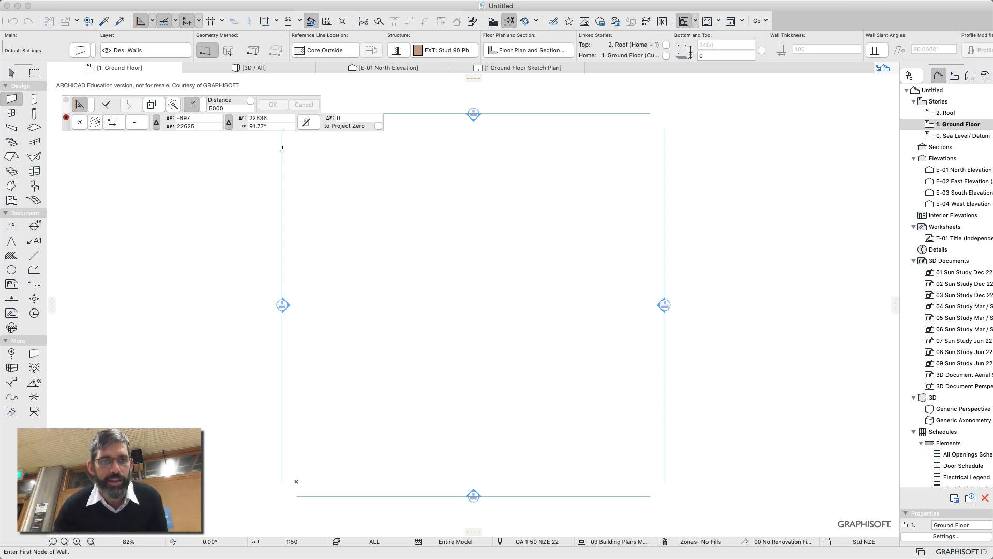
- Set the special snap points in the Control Box to Half
{"action": "left_click", "coordinate": [249, 101]}
{"action": "left_click", "coordinate": [268, 101]}
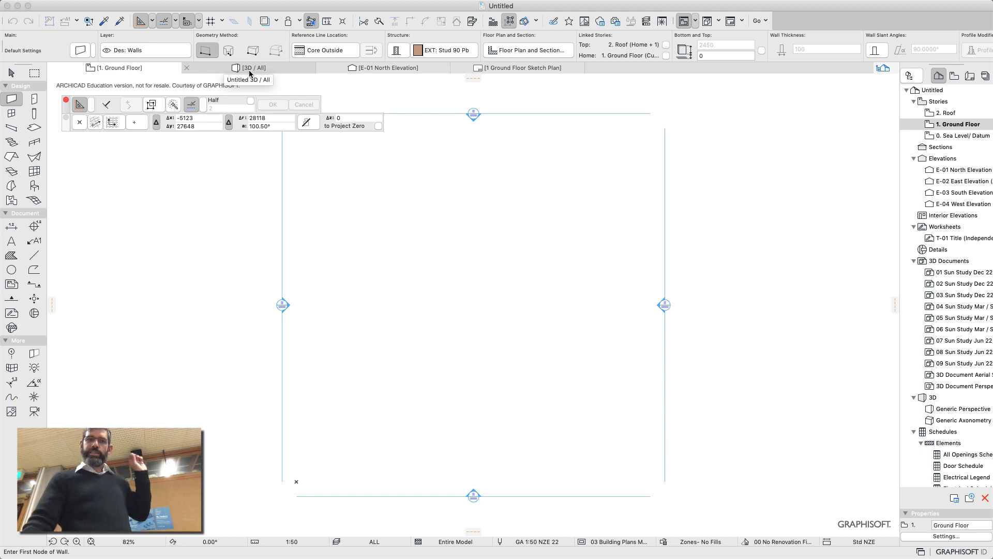
- Draw a closed rectangle of walls with the rectangular geometry method, near the middle of the area between the four elevation markers
{"action": "left_click", "coordinate": [209, 53]}
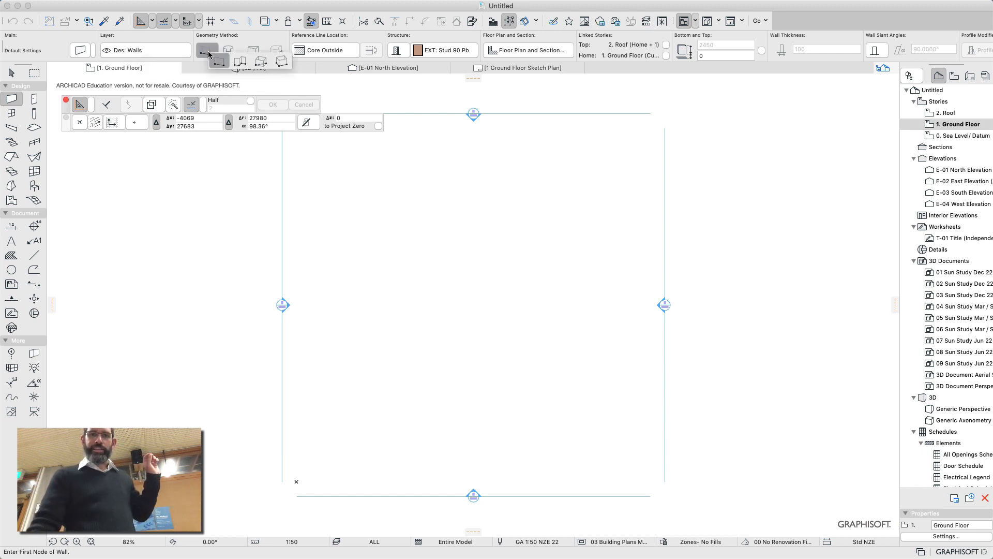
{"action": "left_click", "coordinate": [262, 61]}
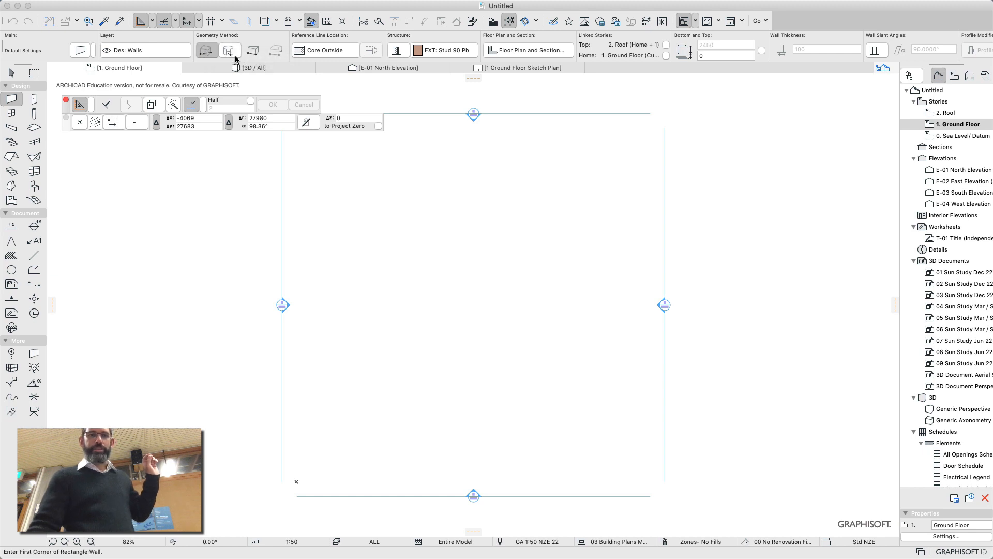
{"action": "left_click", "coordinate": [207, 53]}
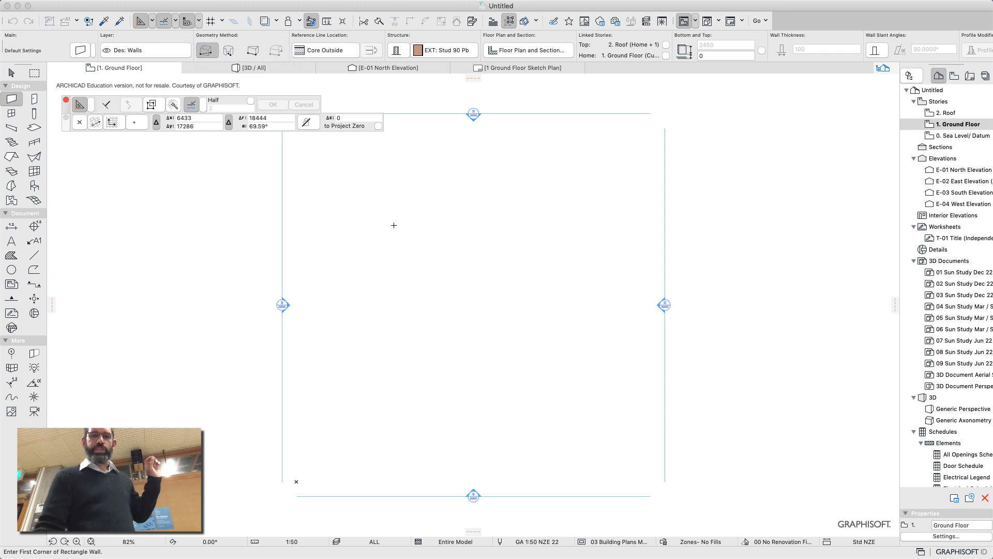
{"action": "left_click", "coordinate": [371, 209]}
{"action": "left_click", "coordinate": [580, 396]}
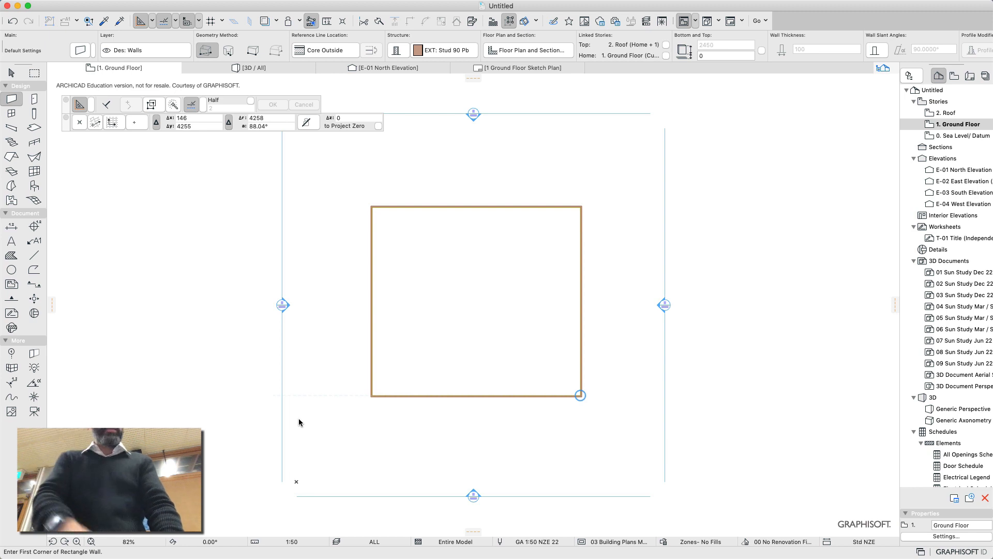
- View the rectangular walls in the 3D window and return to the ground floor plan
{"action": "key", "text": "F3"}
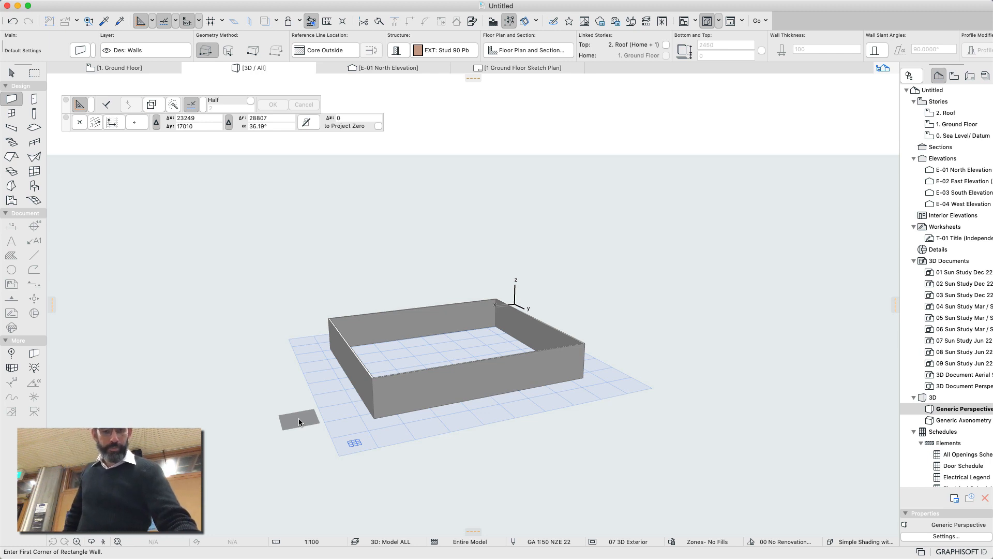
{"action": "key", "text": "F2"}
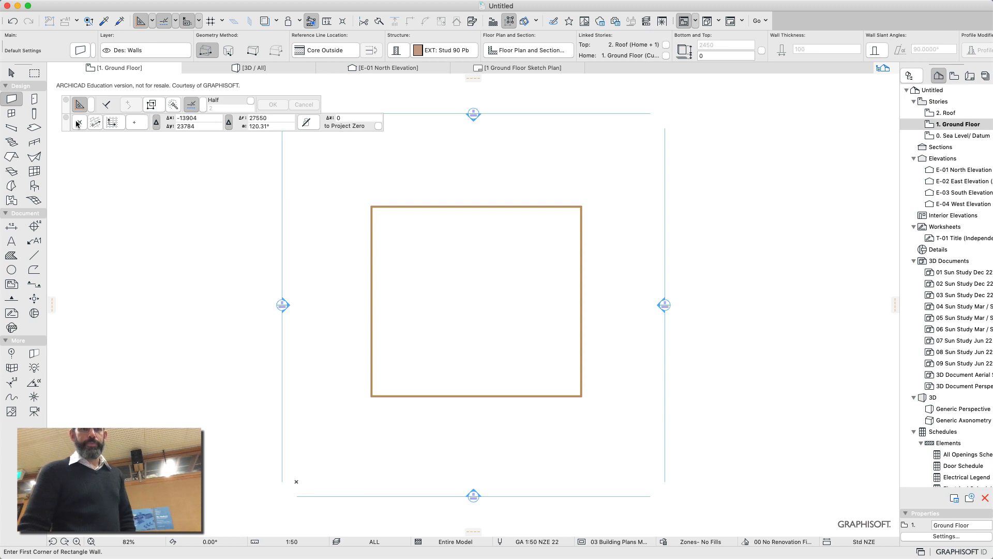
- Select the rectangle's upper wall with an Arrow tool selection area, and clear the selection
{"action": "left_click", "coordinate": [13, 72]}
{"action": "left_click_drag", "start_coordinate": [376, 177], "coordinate": [435, 242]}
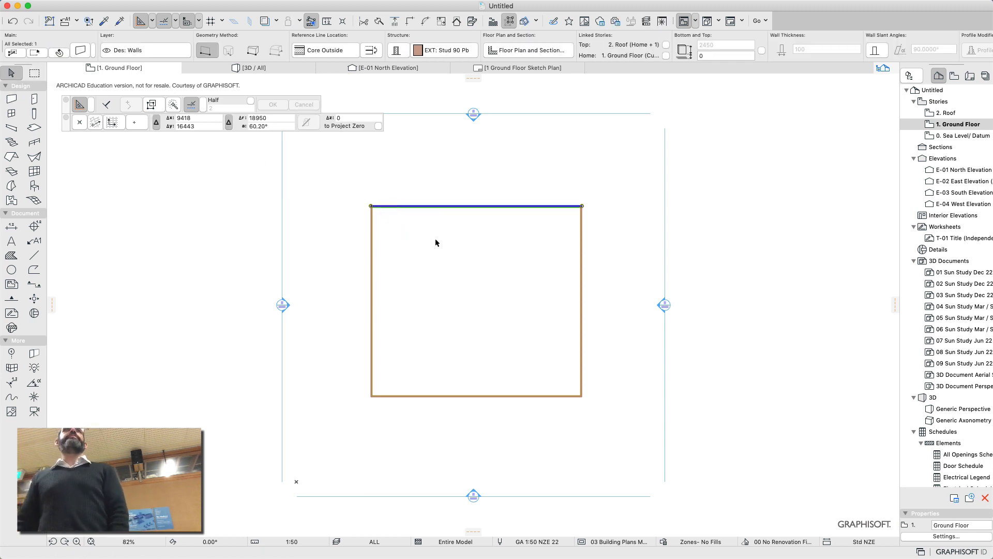
{"action": "left_click", "coordinate": [435, 242]}
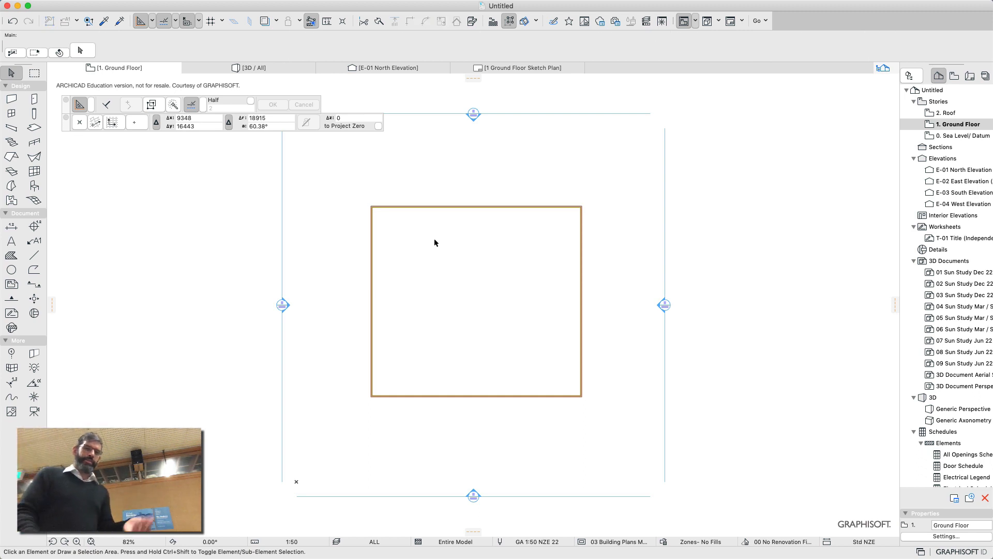
- Try selecting the rectangle's upper wall by picking it directly and by drawing a selection area around the upper-left corner
{"action": "left_click", "coordinate": [394, 207]}
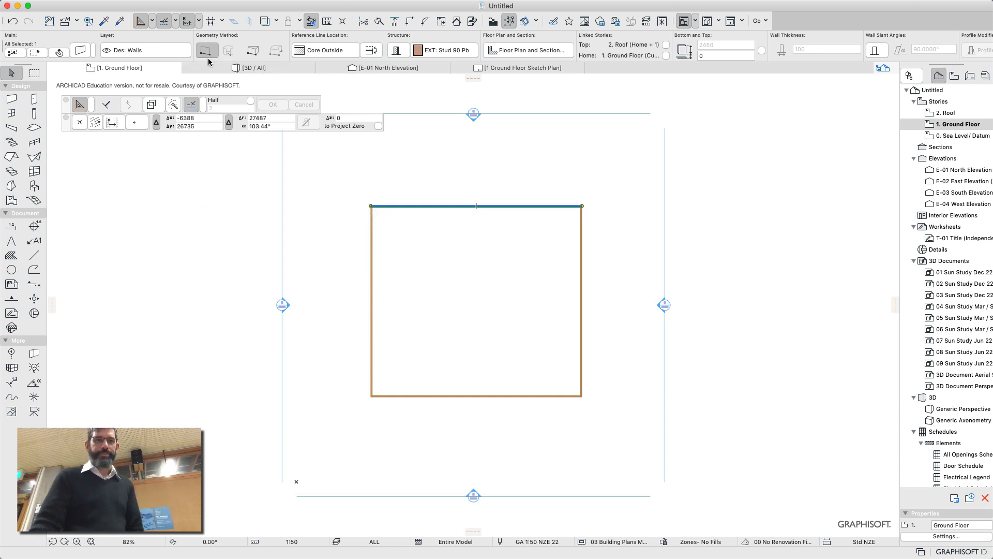
{"action": "left_click", "coordinate": [382, 188]}
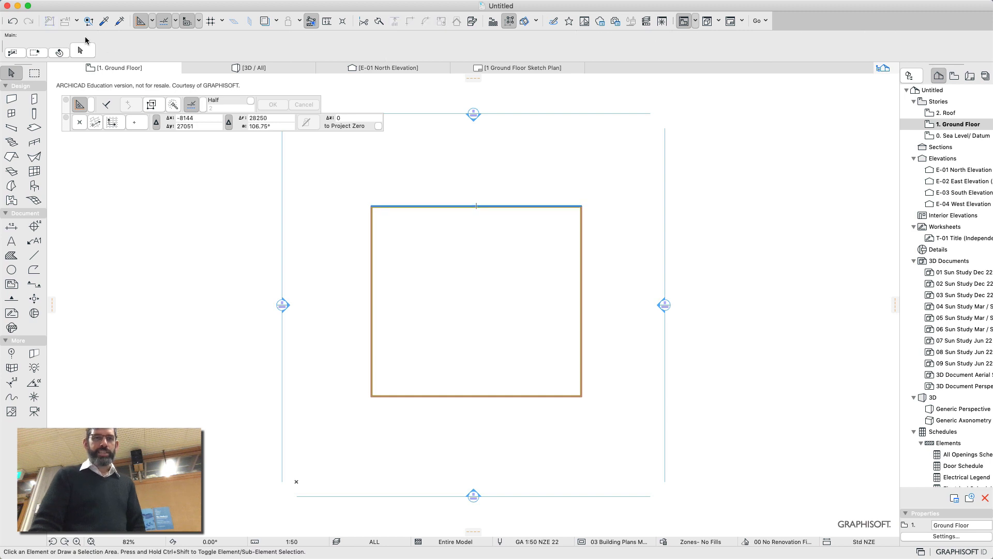
{"action": "left_click", "coordinate": [356, 190]}
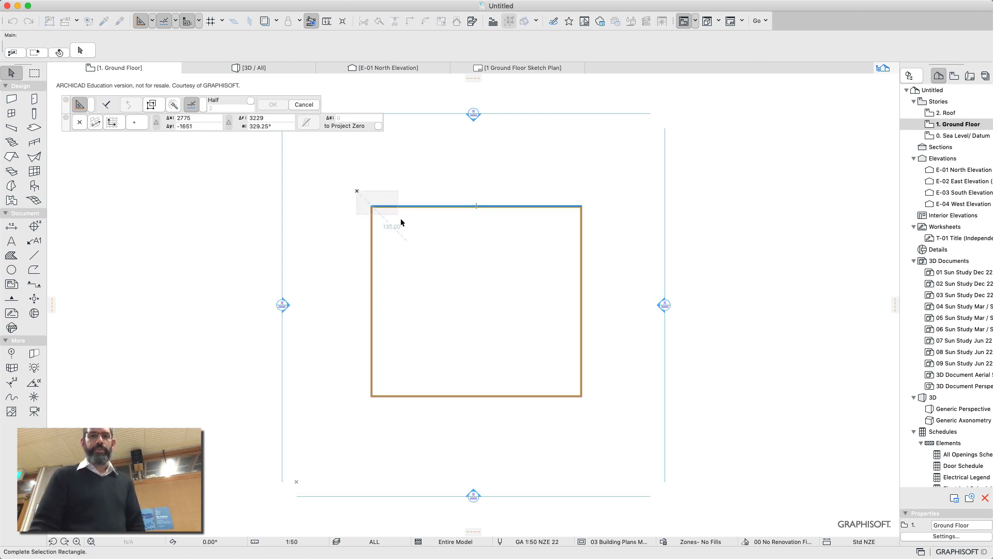
{"action": "left_click", "coordinate": [390, 189]}
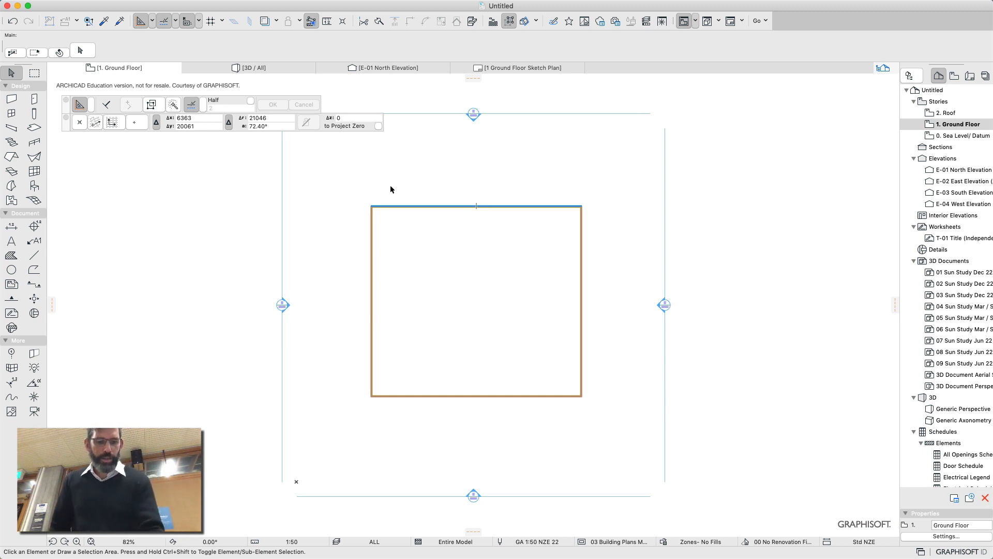
{"action": "key", "text": "ctrl"}
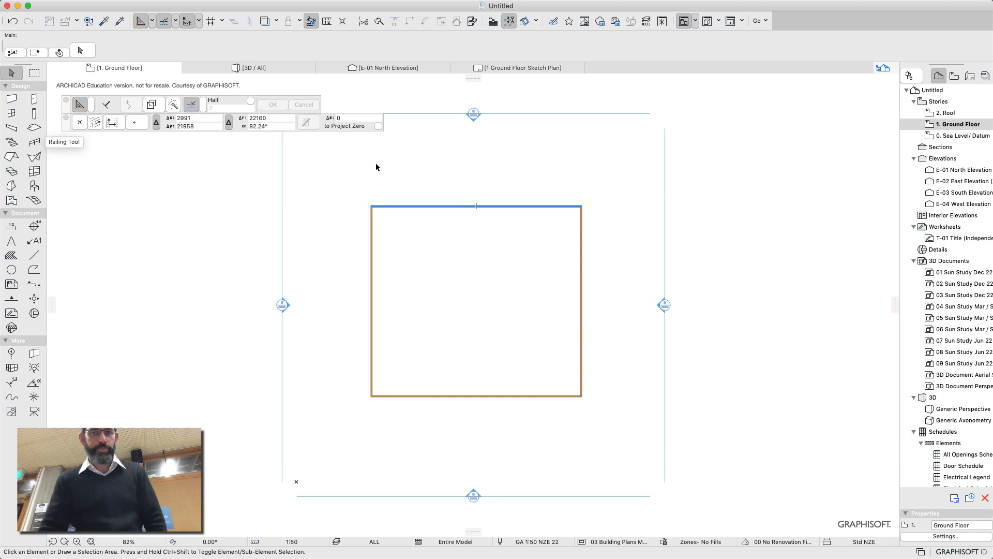
- Select the rectangle's upper wall and open its Wall Selection Settings
{"action": "left_click", "coordinate": [423, 207]}
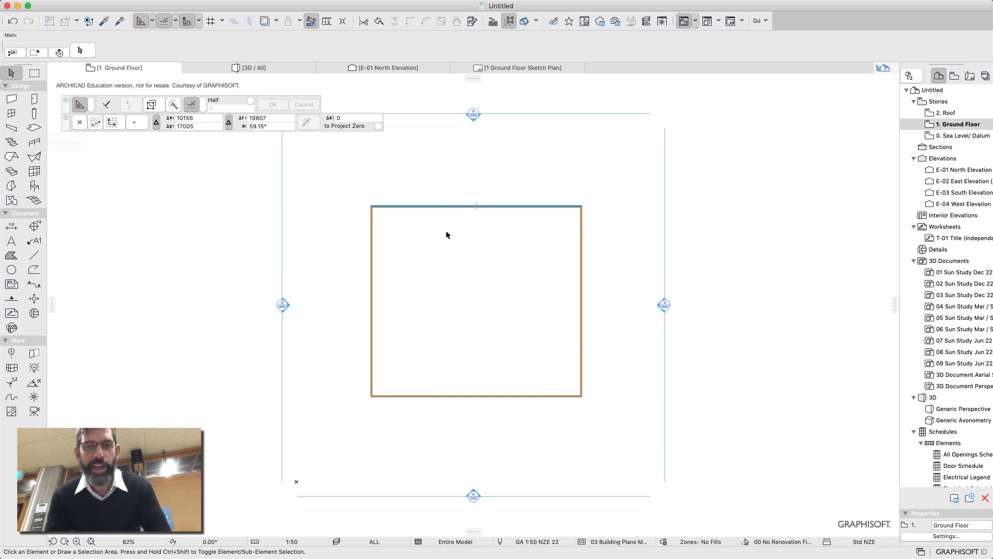
{"action": "left_click", "coordinate": [434, 195]}
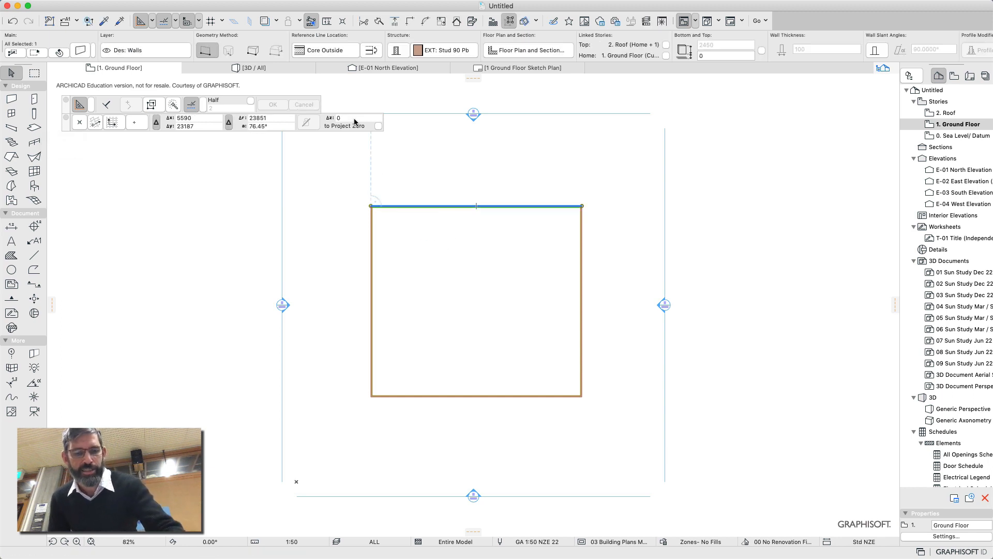
{"action": "key", "text": "ctrl"}
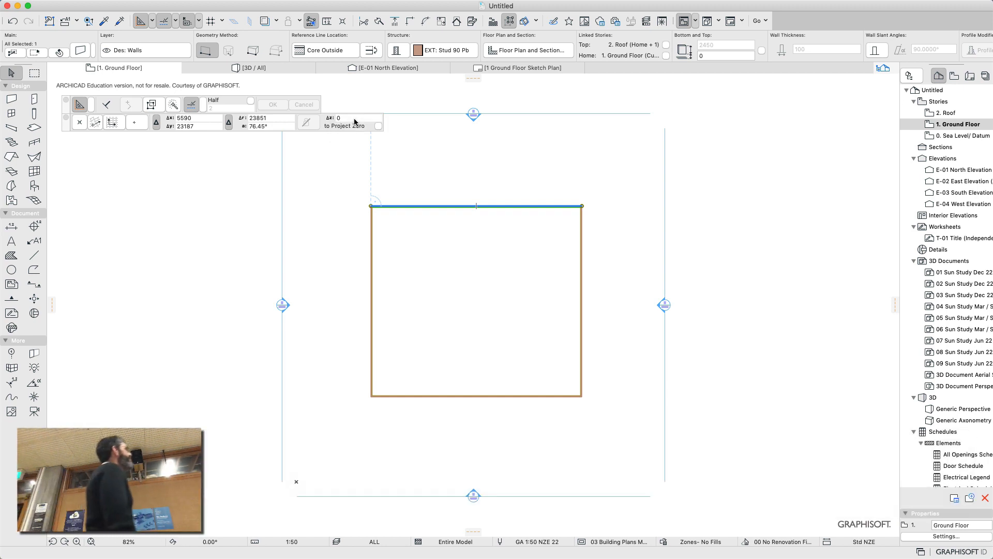
{"action": "key", "text": "ctrl"}
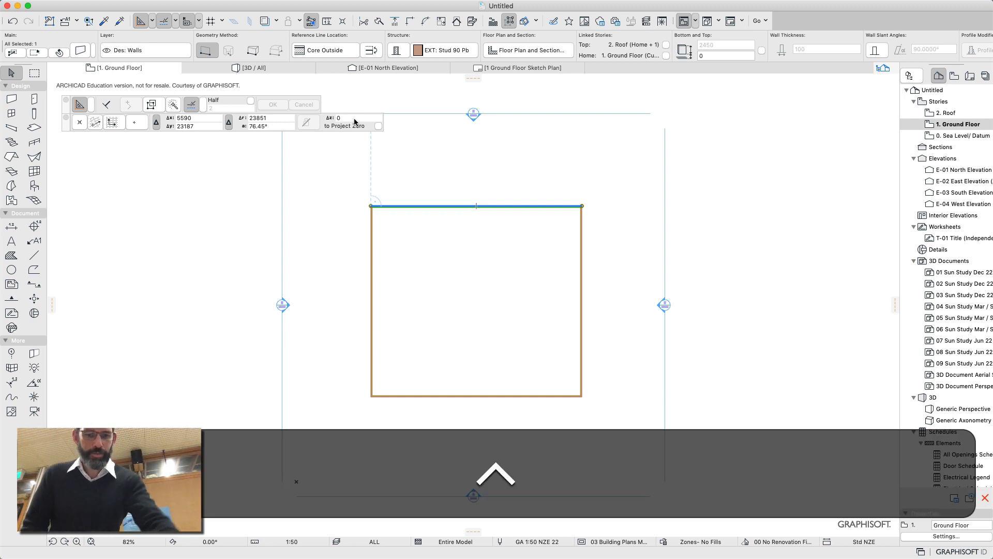
{"action": "key", "text": "super"}
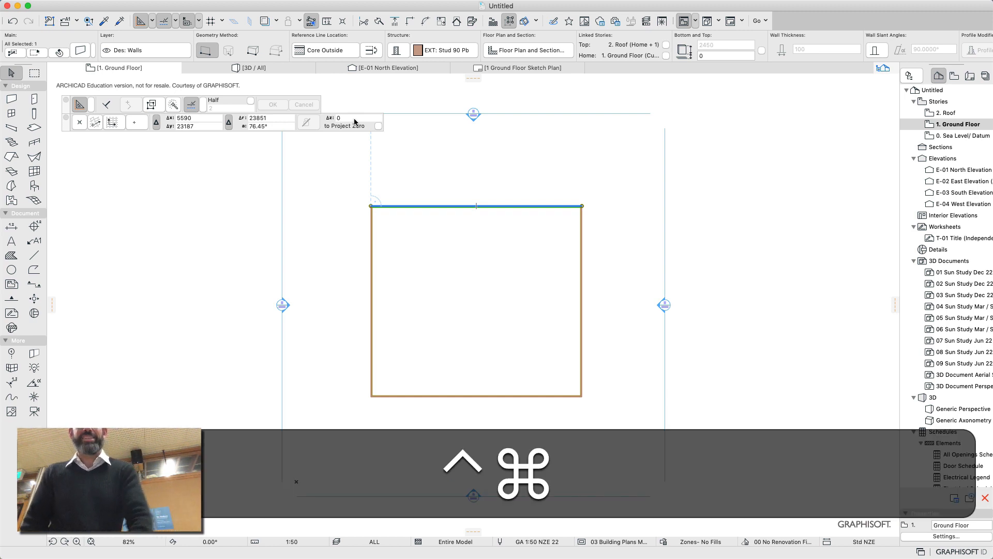
{"action": "key", "text": "super+t"}
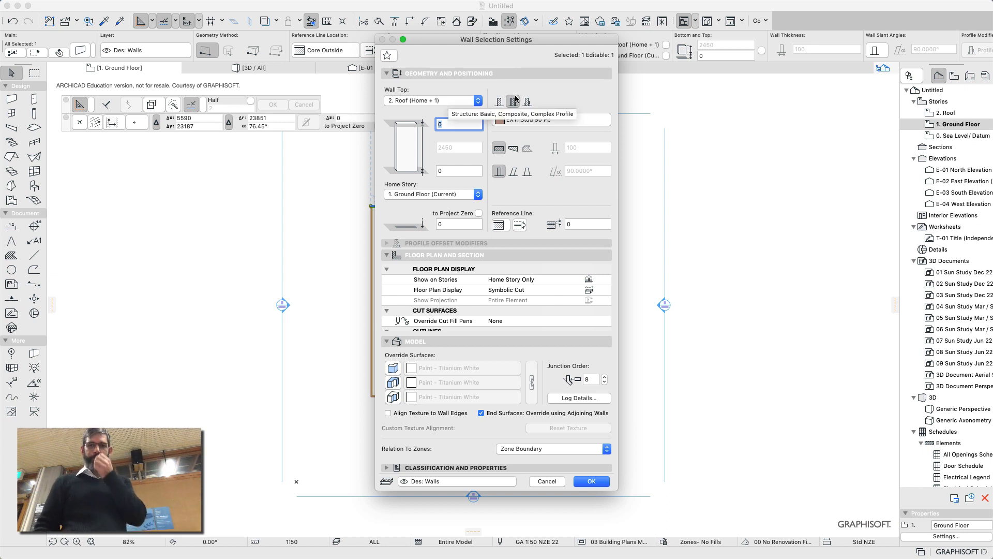
- Set the selected wall's top to Not Linked and its structure to Basic with the Timber - Wall building material, and apply the settings
{"action": "left_click", "coordinate": [457, 101]}
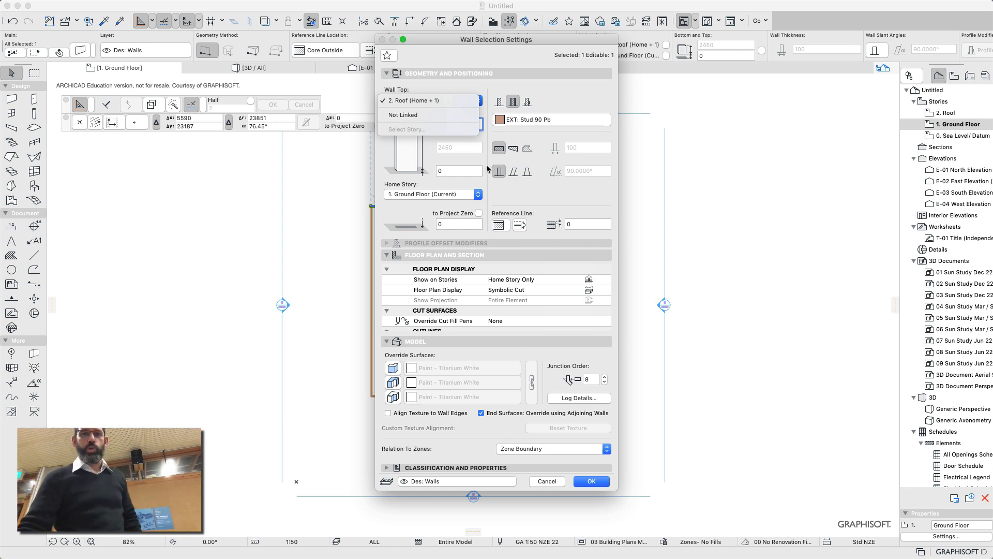
{"action": "left_click", "coordinate": [411, 116]}
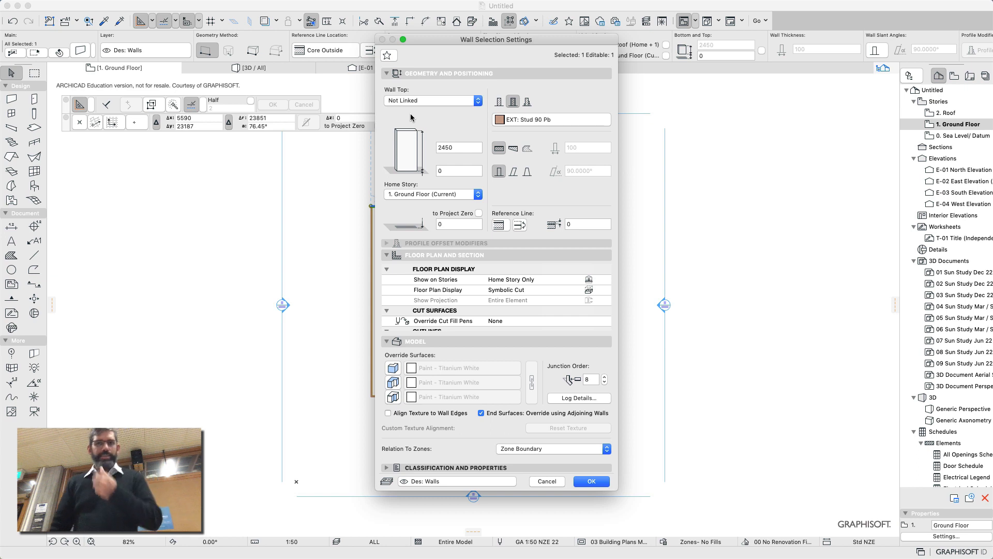
{"action": "left_click", "coordinate": [499, 101]}
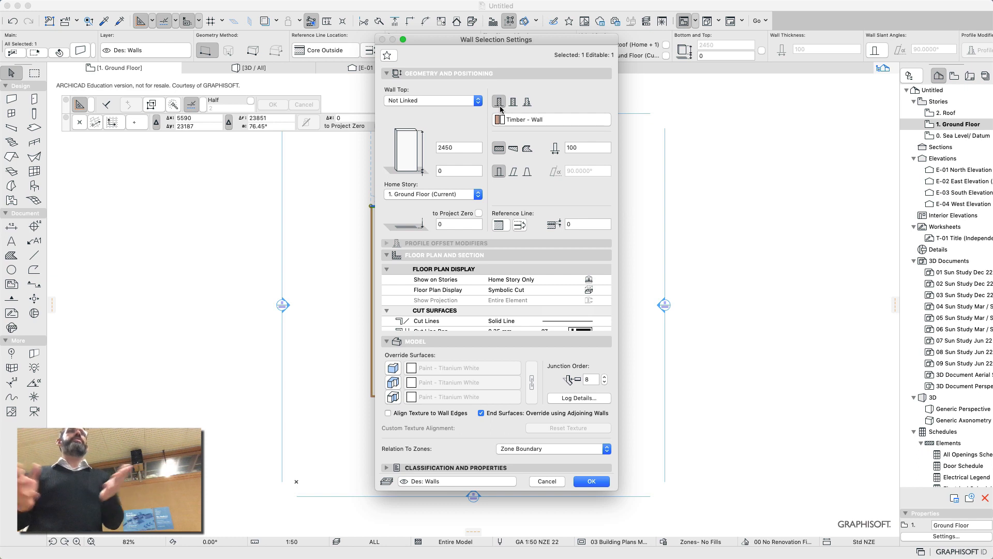
{"action": "left_click", "coordinate": [513, 102]}
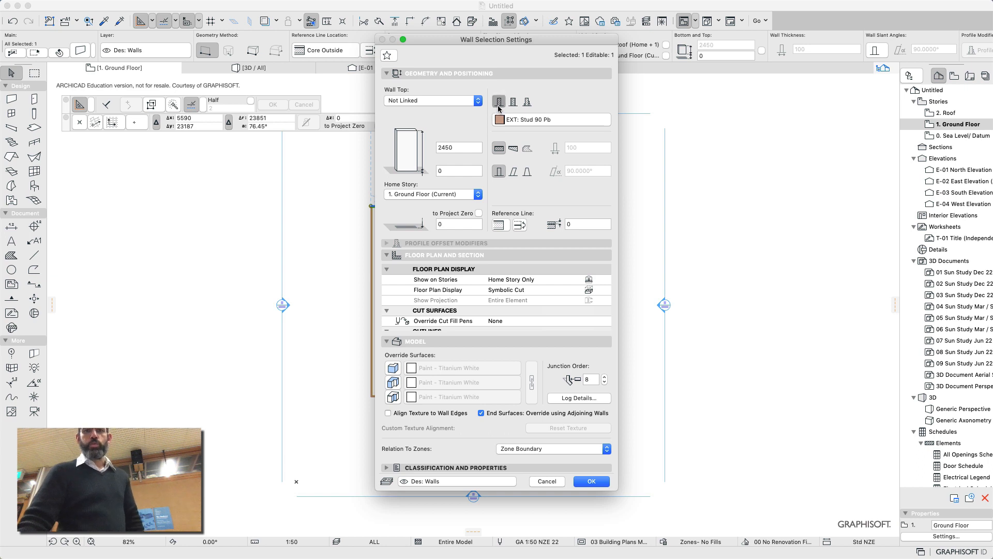
{"action": "left_click", "coordinate": [499, 103]}
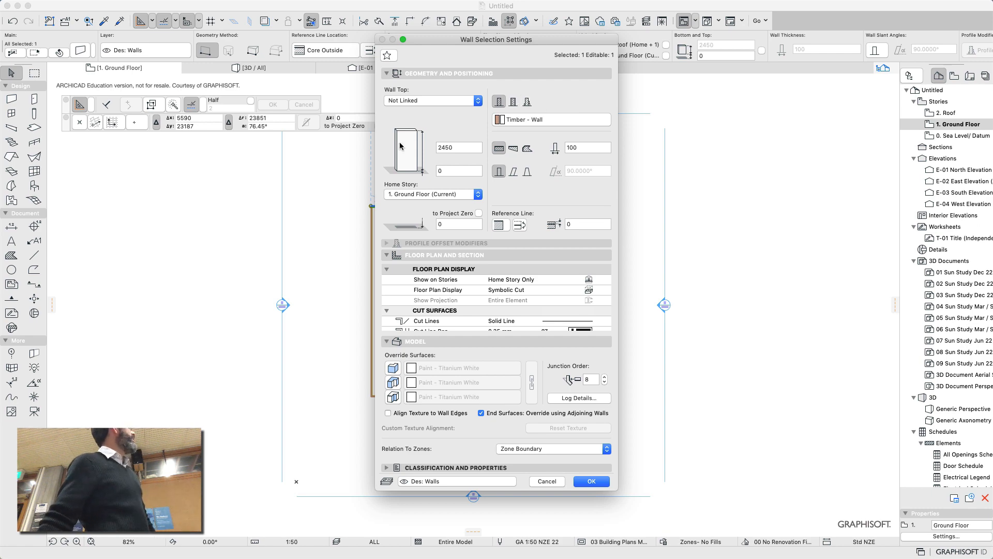
{"action": "left_click", "coordinate": [557, 119]}
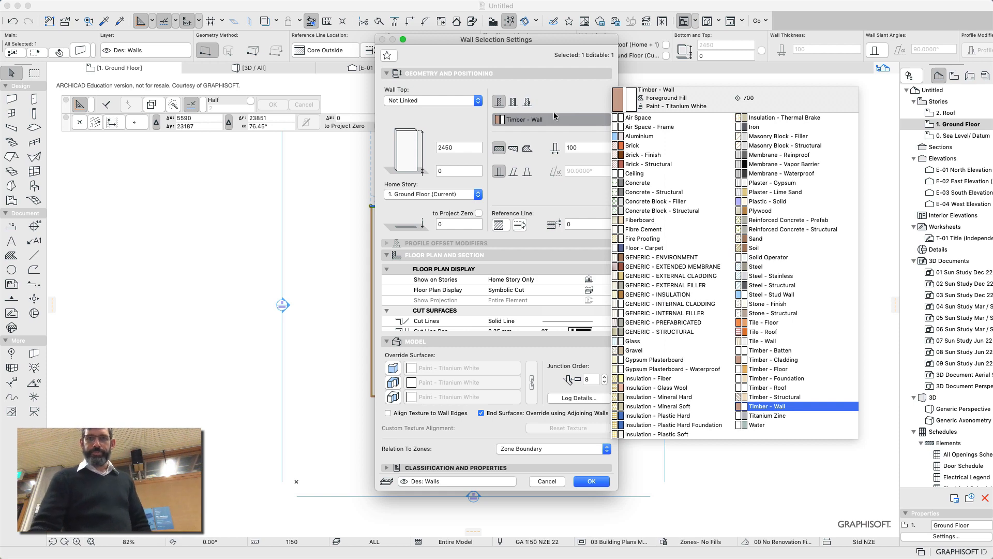
{"action": "left_click", "coordinate": [543, 119]}
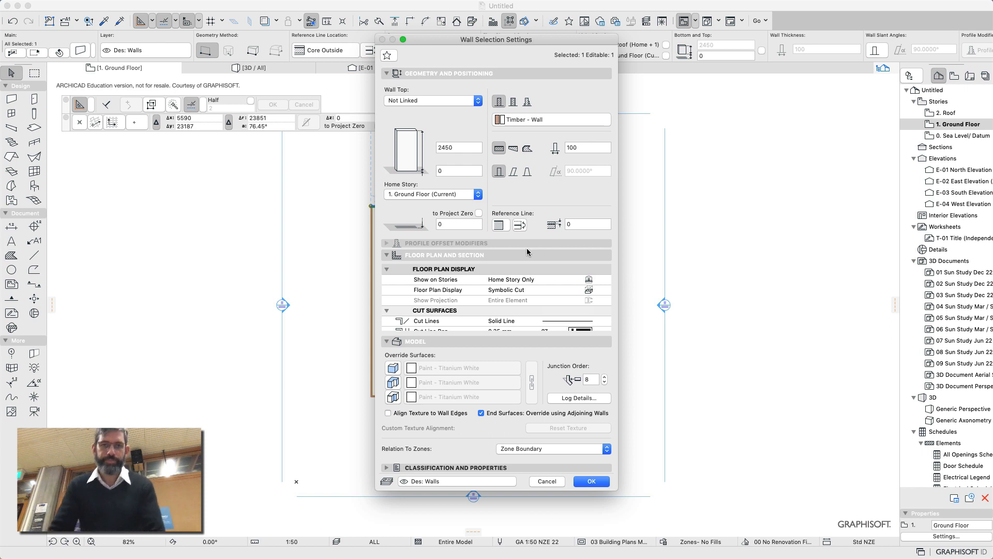
{"action": "left_click", "coordinate": [594, 483]}
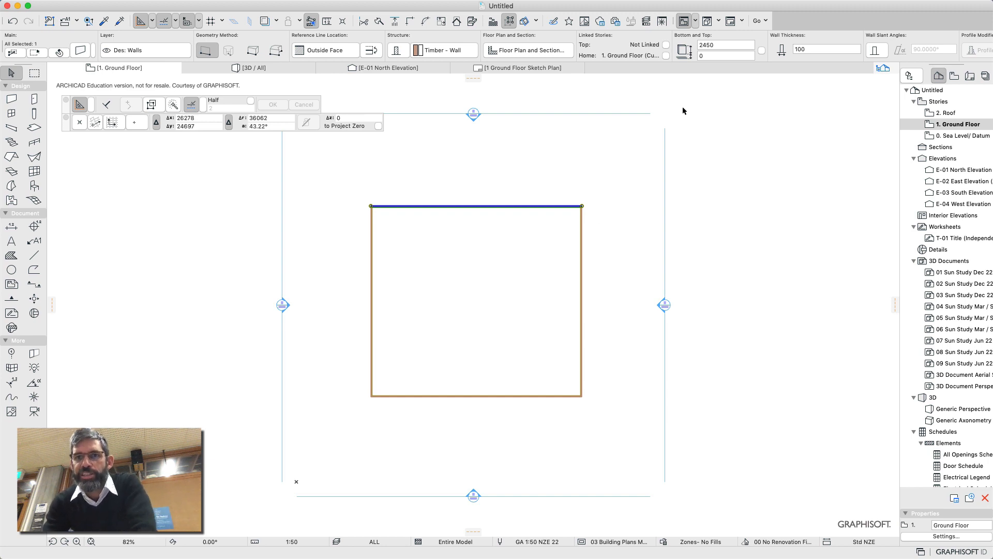
- Set the upper wall's height to 10000, deselect it, and check it in the 3D window before returning to the ground floor plan
{"action": "left_click", "coordinate": [728, 45]}
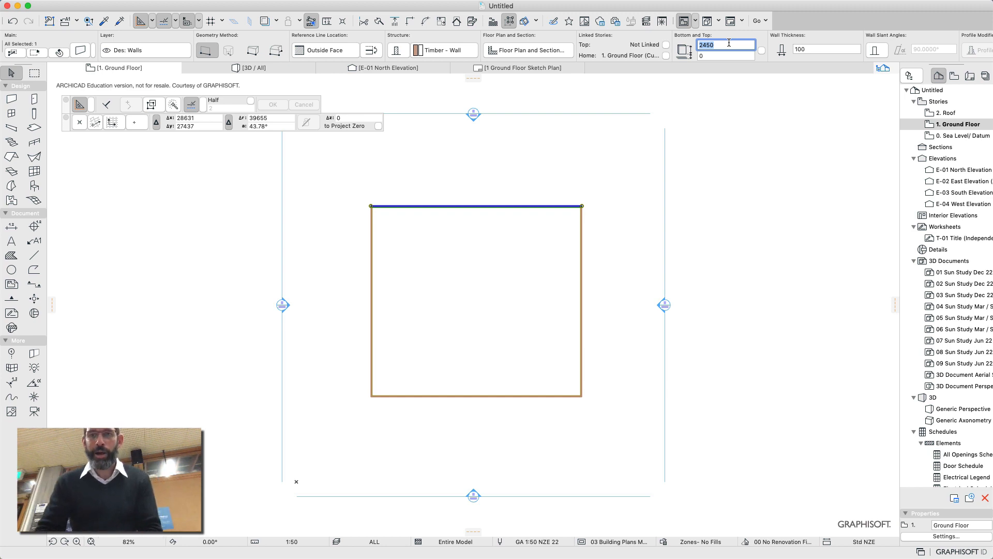
{"action": "type", "text": "1"}
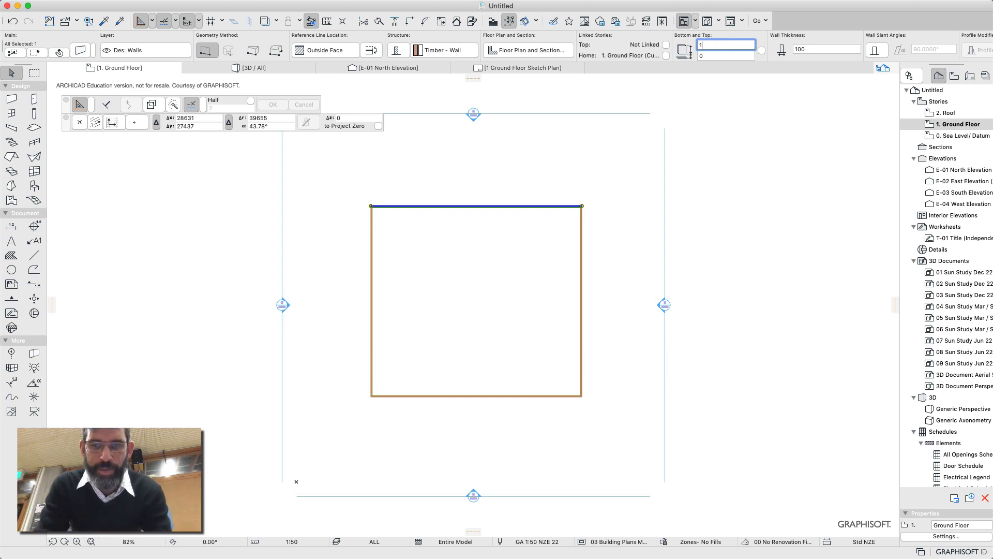
{"action": "type", "text": "0000"}
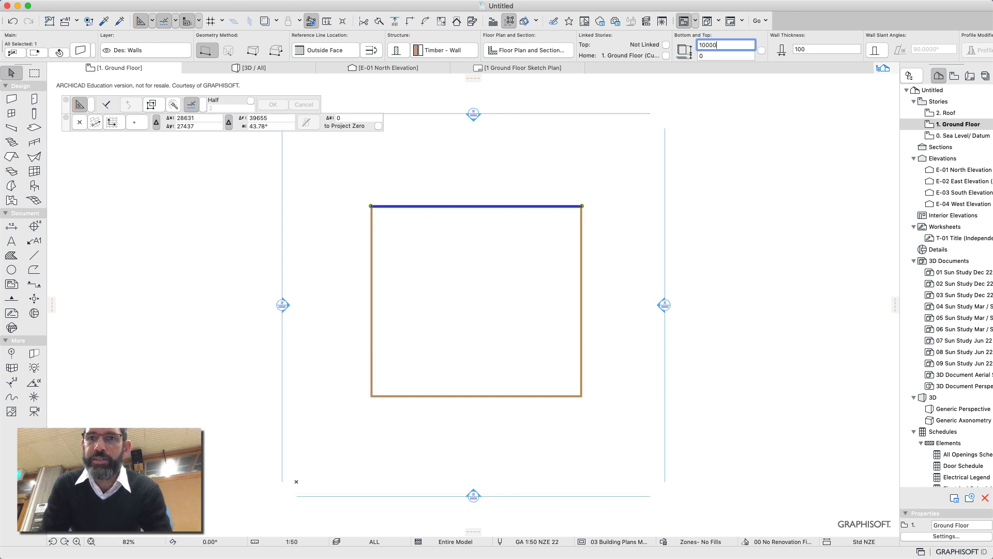
{"action": "key", "text": "Return"}
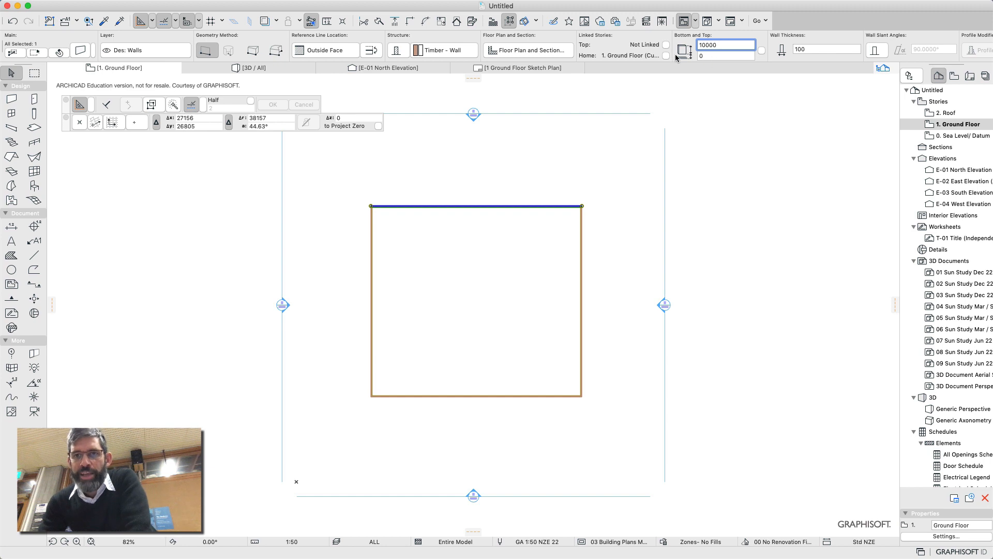
{"action": "left_click", "coordinate": [619, 182]}
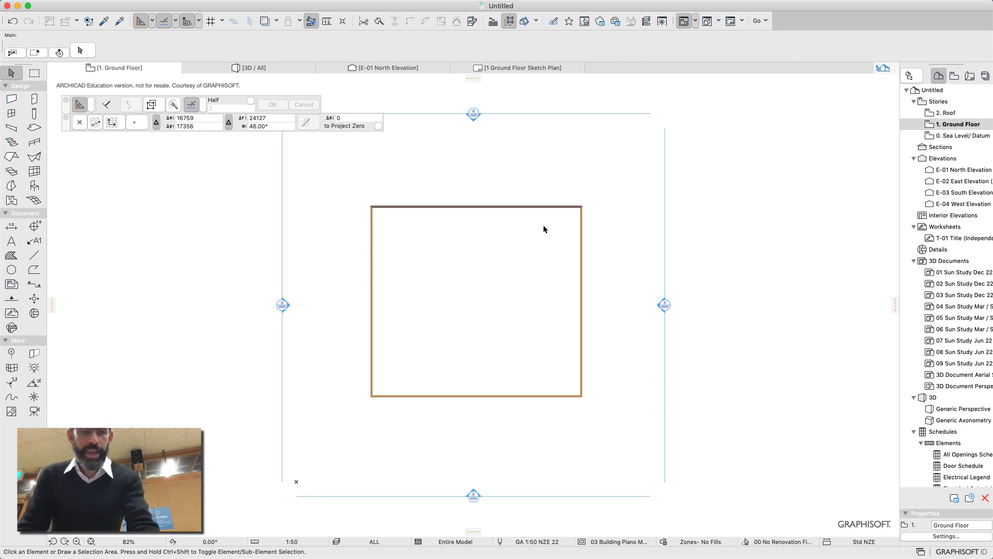
{"action": "key", "text": "F3"}
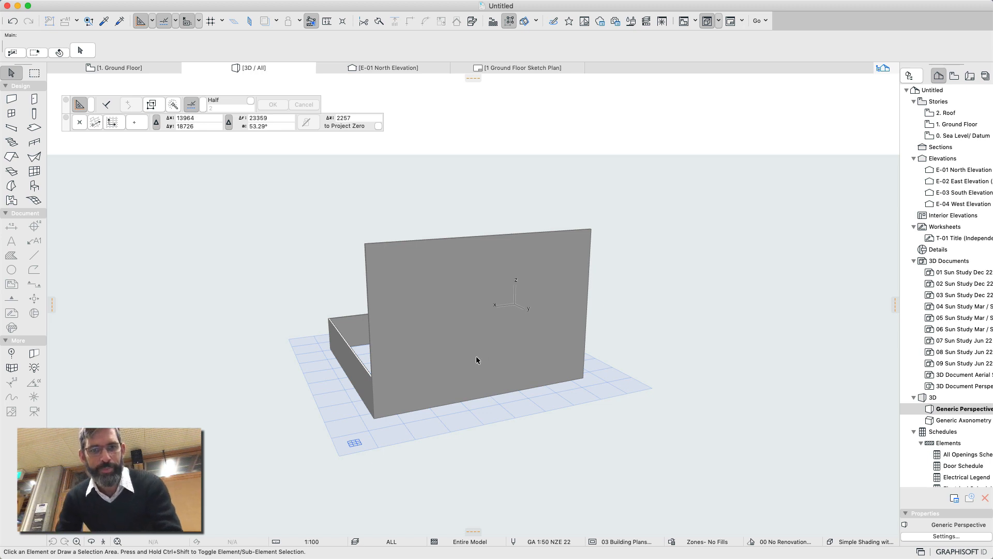
{"action": "key", "text": "F2"}
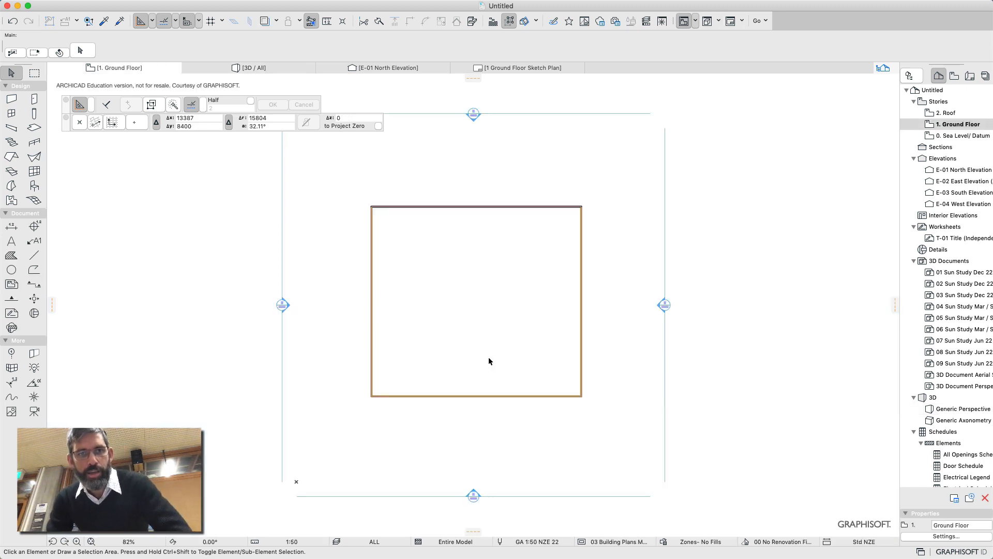
- Pick up the upper wall's parameters and inject them into the rectangle's left and lower walls
{"action": "left_click", "coordinate": [104, 23]}
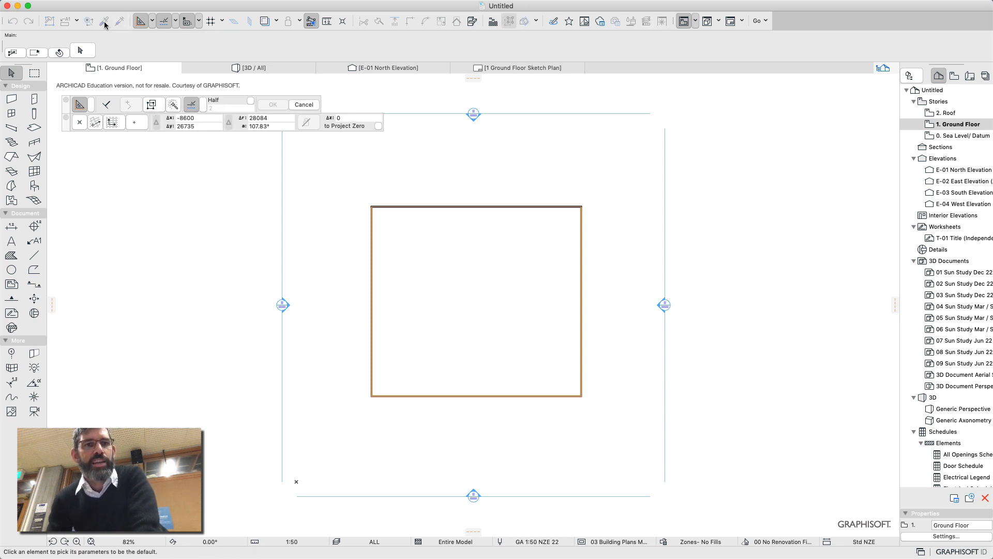
{"action": "left_click", "coordinate": [465, 206]}
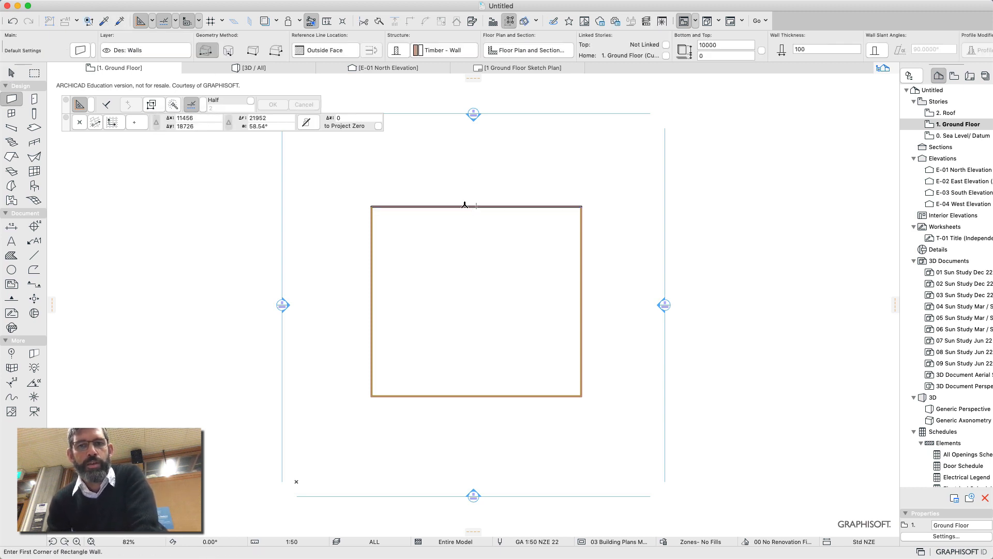
{"action": "left_click", "coordinate": [120, 20]}
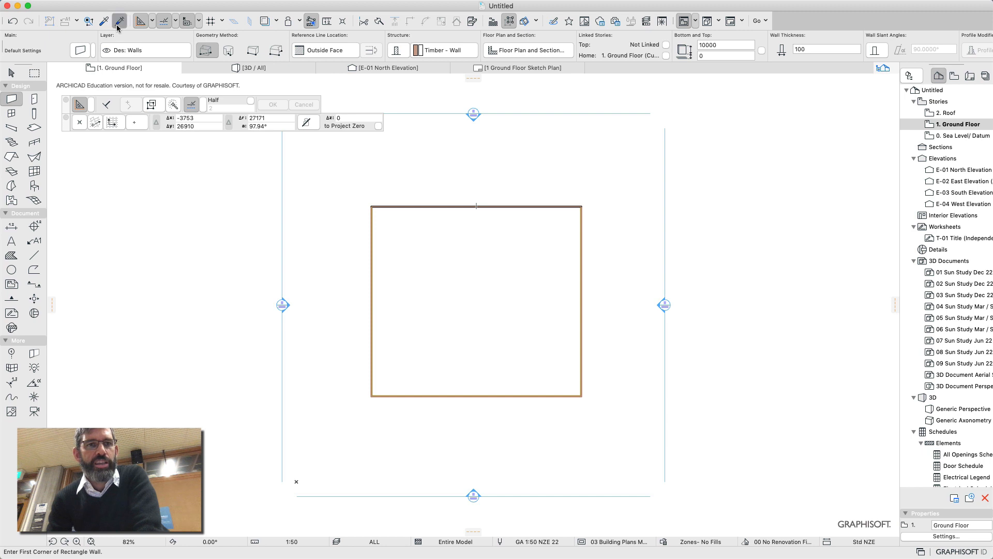
{"action": "left_click", "coordinate": [374, 275]}
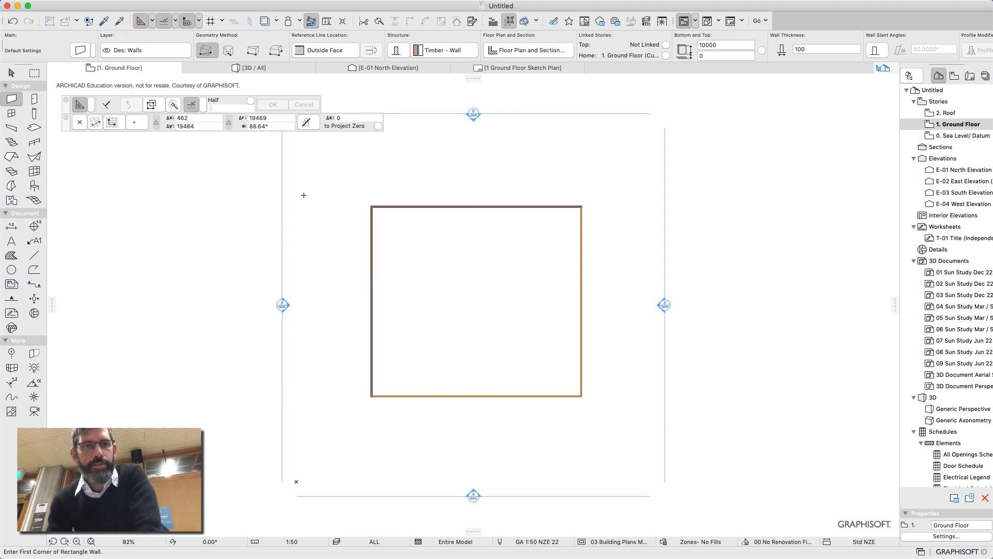
{"action": "left_click", "coordinate": [119, 20]}
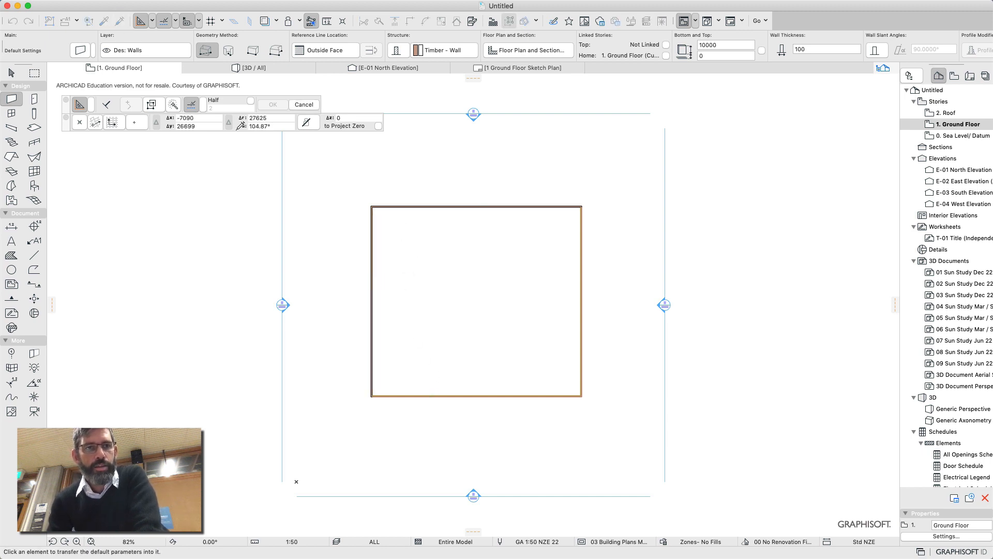
{"action": "left_click", "coordinate": [535, 396]}
- Inject the upper wall's picked-up parameters into the rectangle's remaining lower and right walls
{"action": "key", "text": "super"}
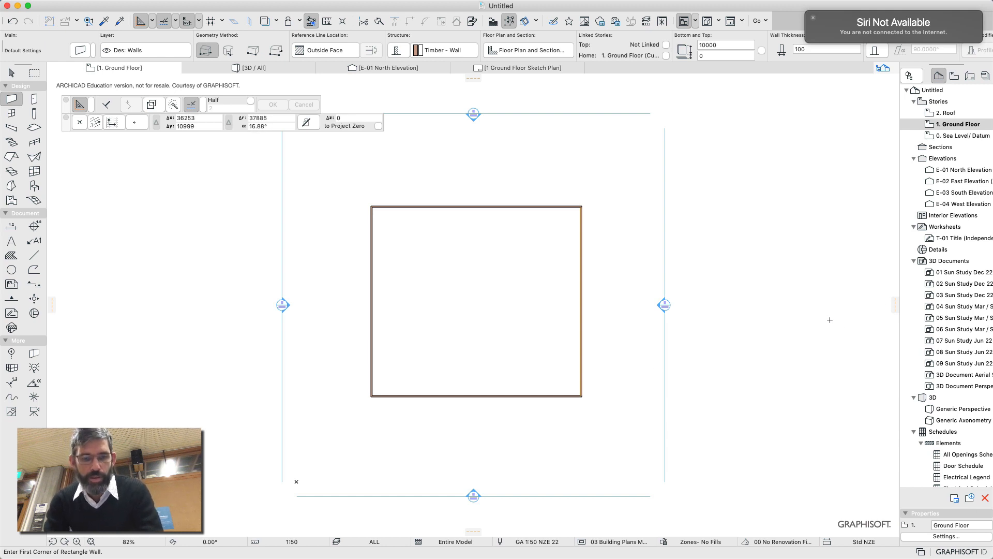
{"action": "key", "text": "super"}
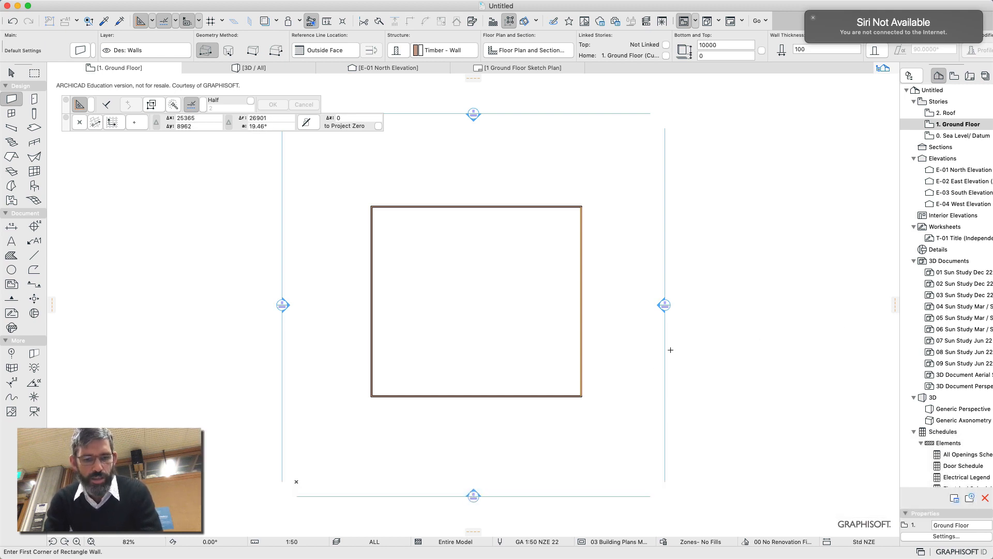
{"action": "key", "text": "alt"}
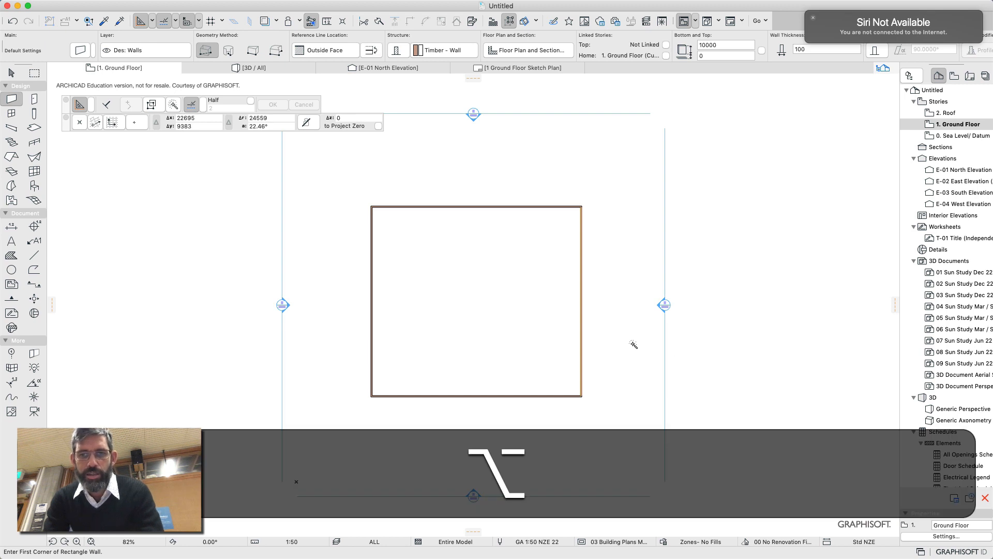
{"action": "key", "text": "super"}
{"action": "key", "text": "alt"}
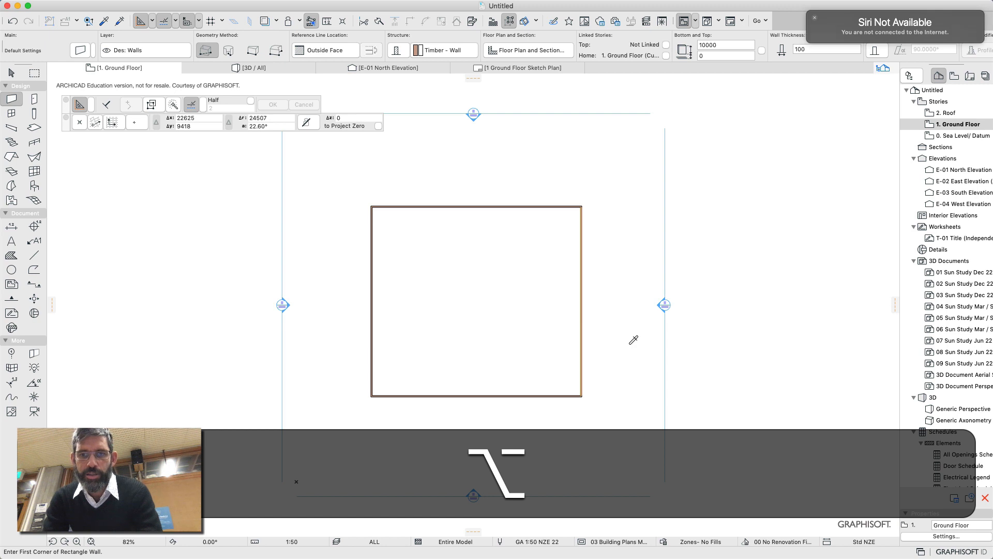
{"action": "key", "text": "super"}
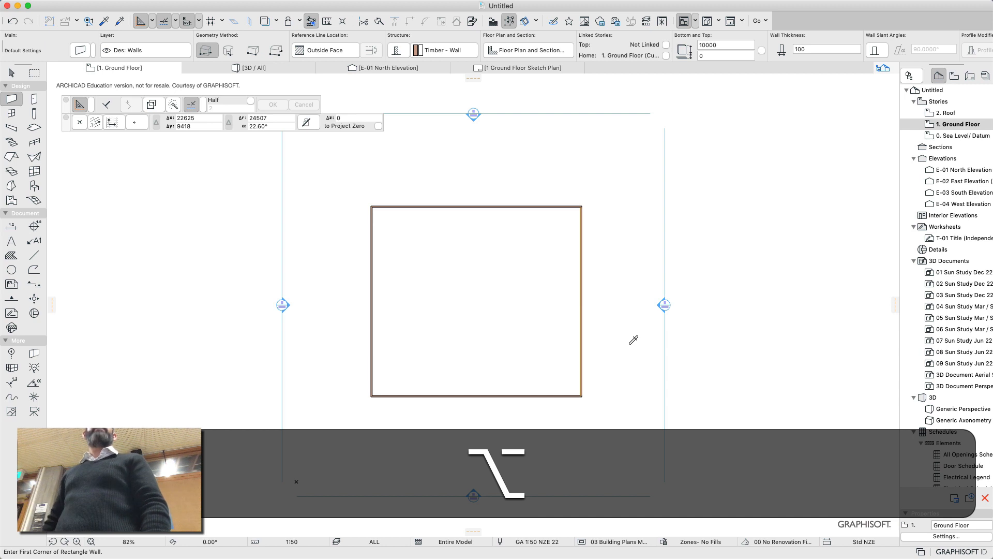
{"action": "key", "text": "ctrl"}
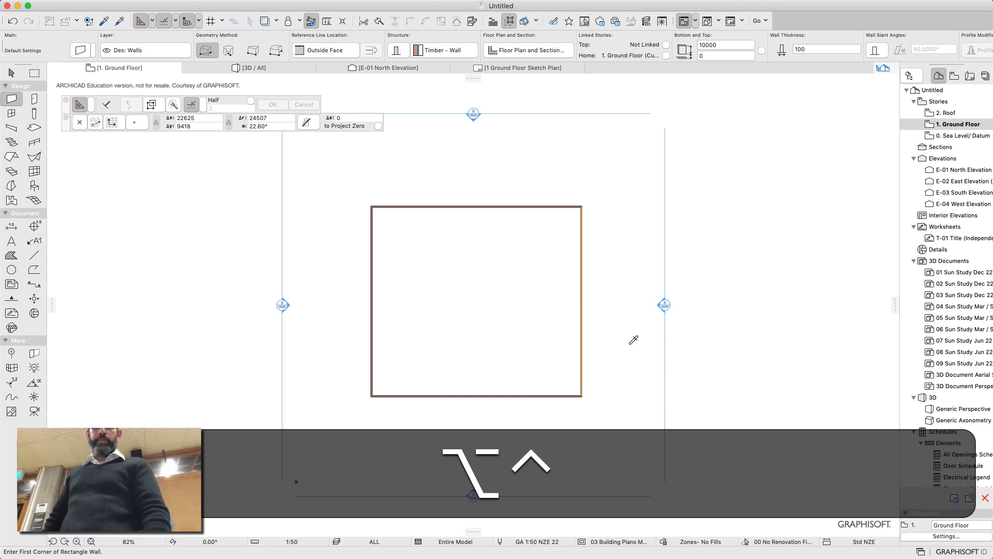
{"action": "key", "text": "super"}
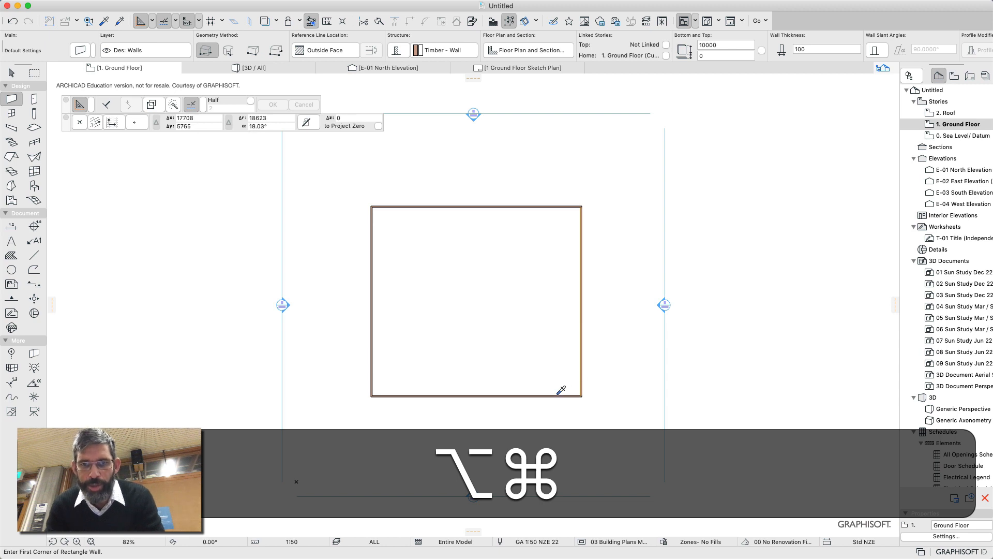
{"action": "key", "text": "super"}
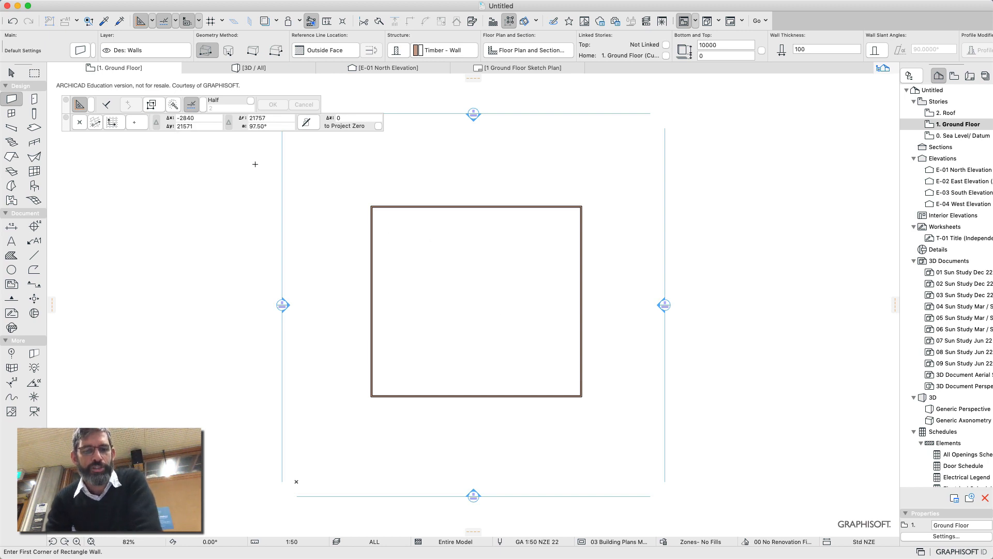
- Check the rectangle's walls in the 3D window and return to the ground floor plan
{"action": "key", "text": "alt"}
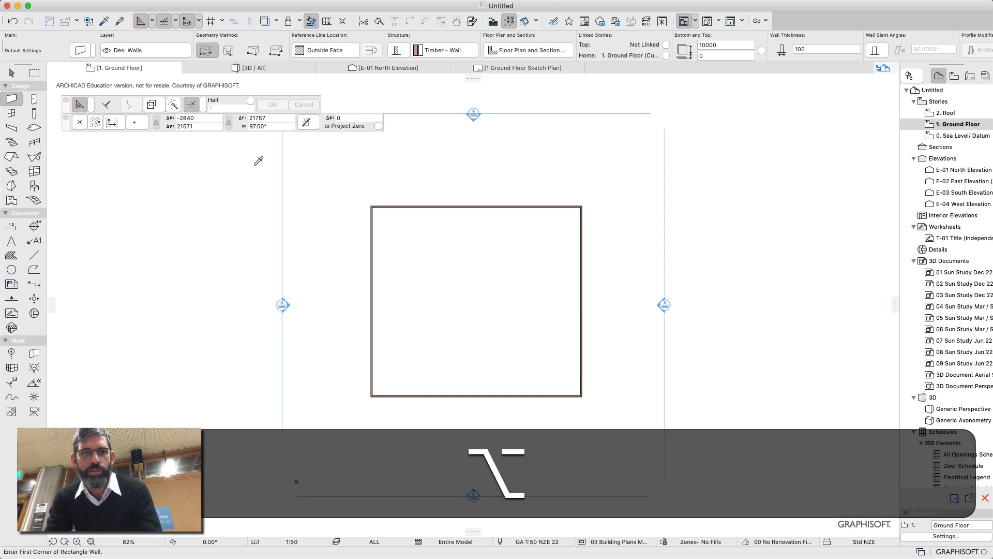
{"action": "key", "text": "alt+super"}
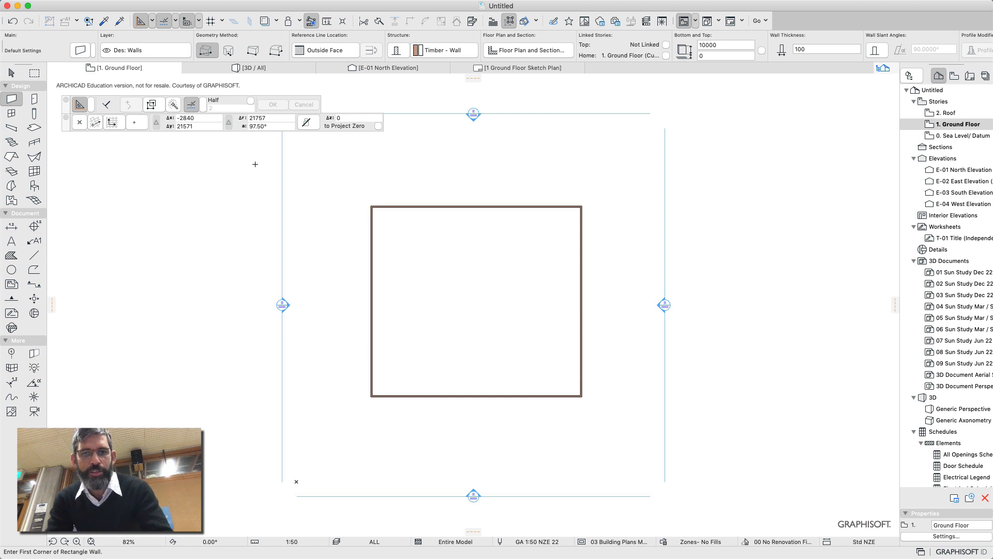
{"action": "key", "text": "F3"}
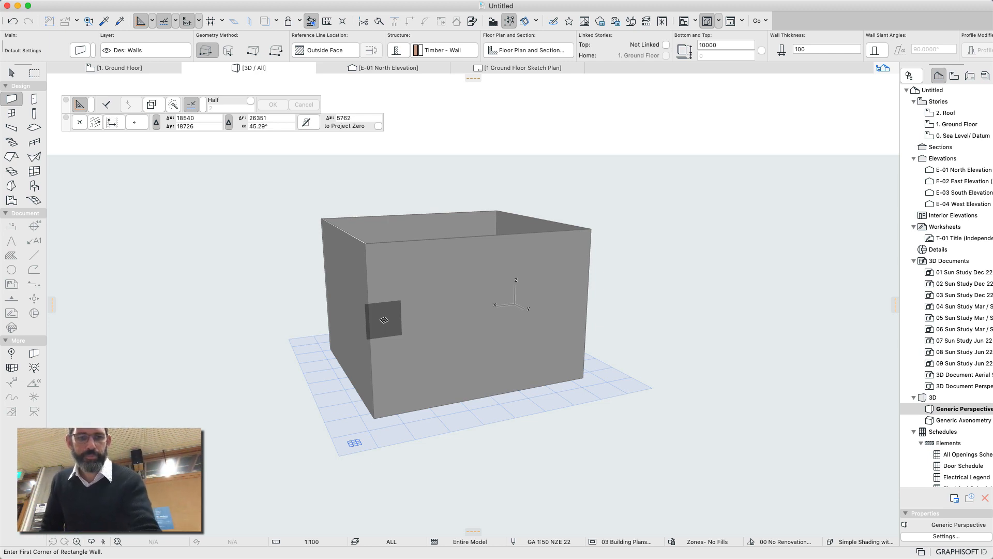
{"action": "key", "text": "F2"}
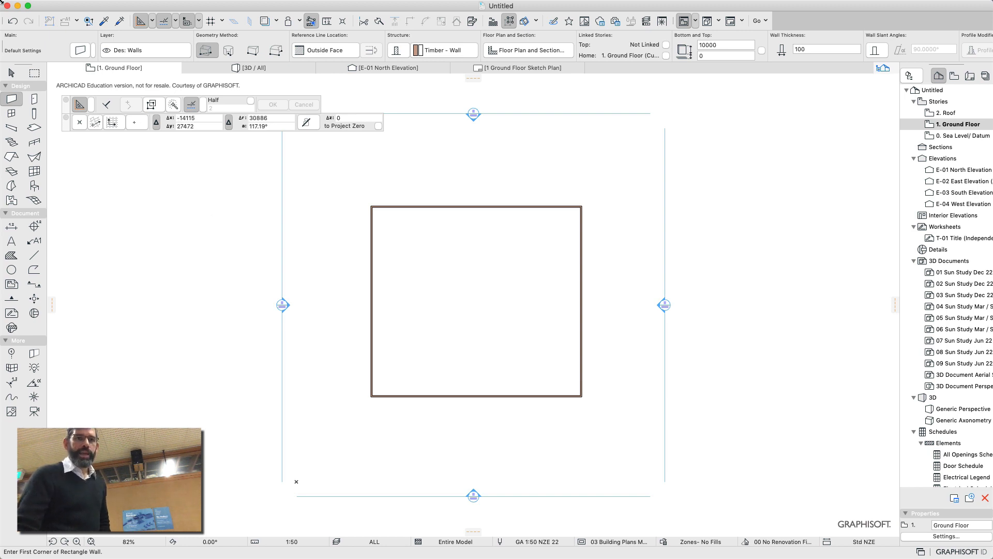
- Select the rectangle's upper wall with the Arrow tool and turn off Suspend Groups to select the whole wall group
{"action": "left_click", "coordinate": [12, 73]}
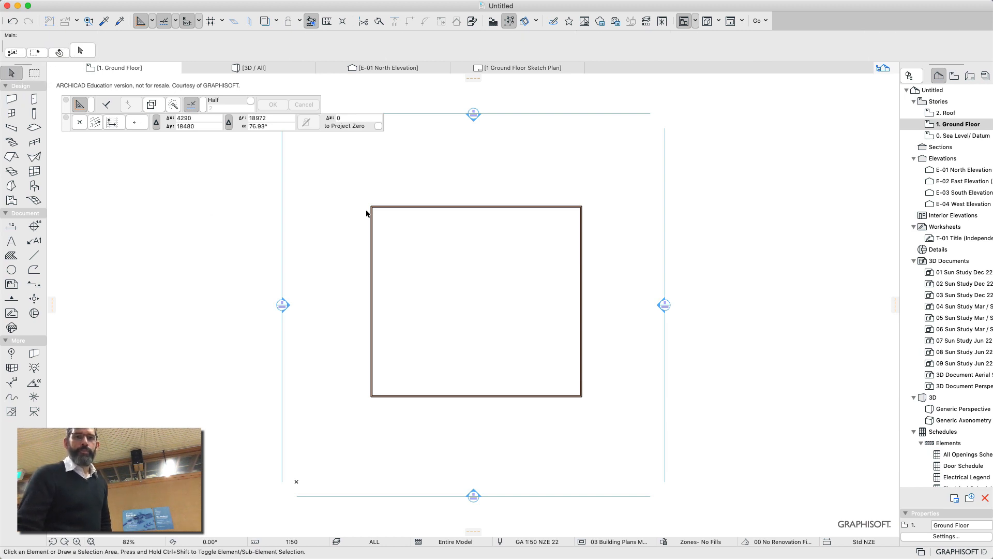
{"action": "left_click", "coordinate": [409, 207]}
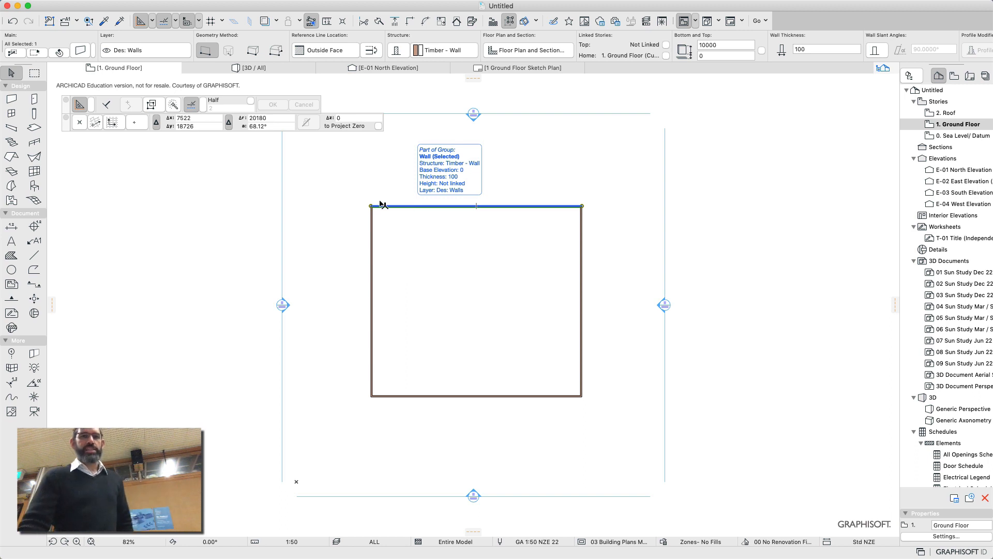
{"action": "left_click", "coordinate": [157, 107]}
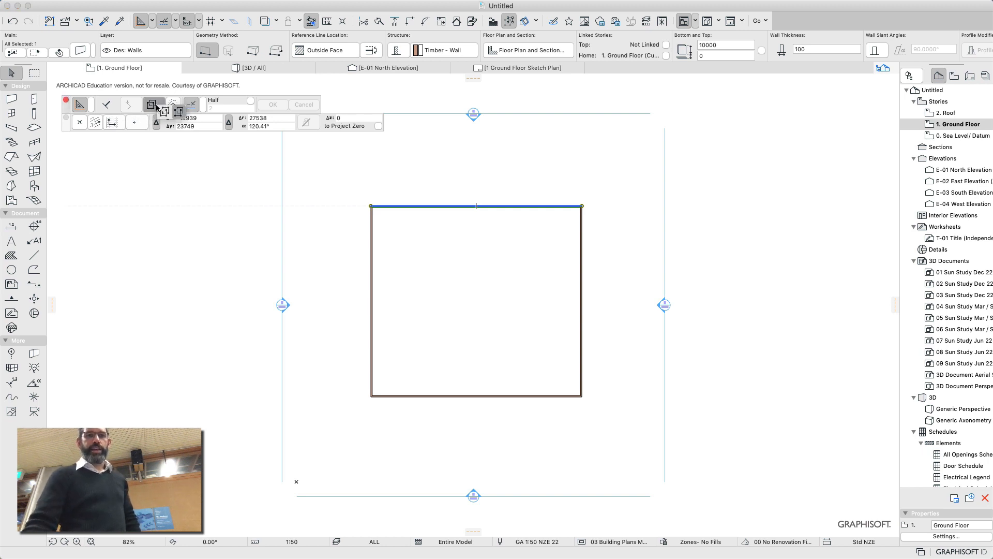
{"action": "left_click", "coordinate": [164, 113]}
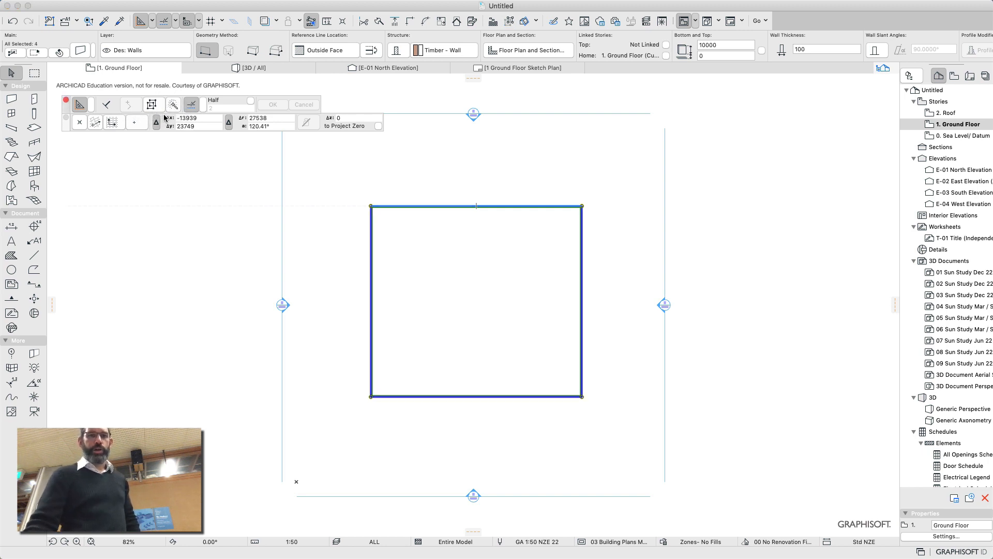
{"action": "left_click", "coordinate": [492, 249]}
{"action": "left_click_drag", "start_coordinate": [506, 189], "coordinate": [497, 212]}
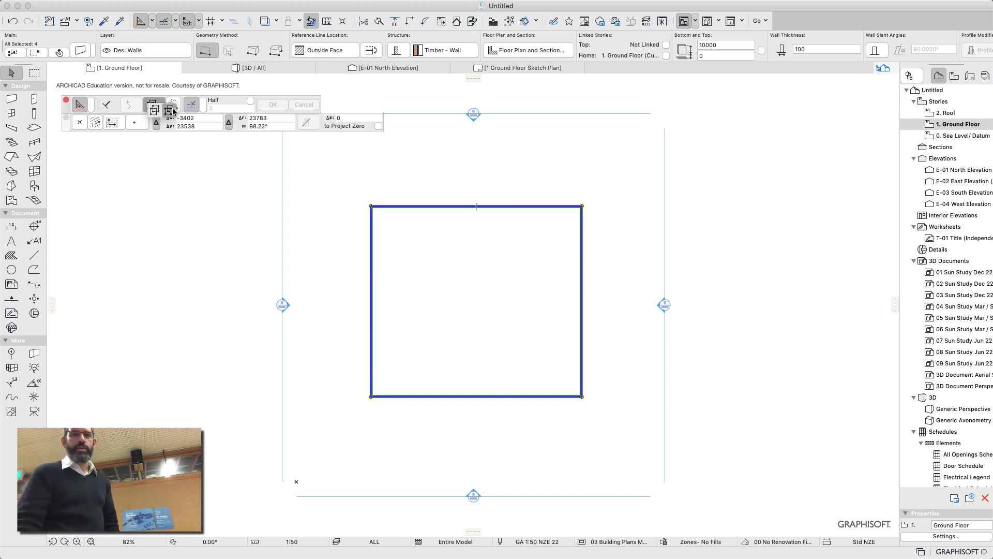
- Turn Suspend Groups back on, select only the rectangle's upper wall, and clear the selection
{"action": "left_click", "coordinate": [171, 111]}
{"action": "left_click", "coordinate": [286, 217]}
{"action": "left_click", "coordinate": [450, 207]}
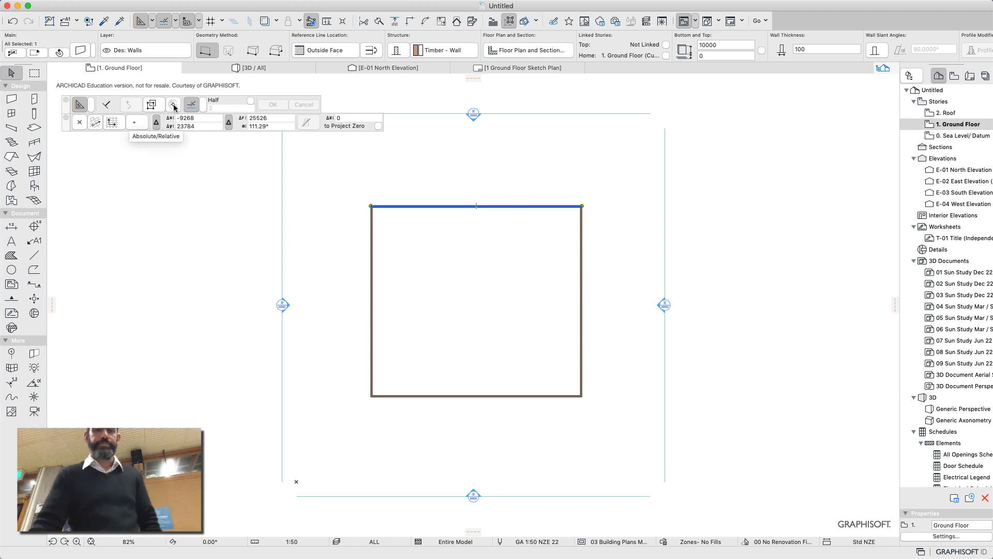
{"action": "left_click", "coordinate": [346, 173]}
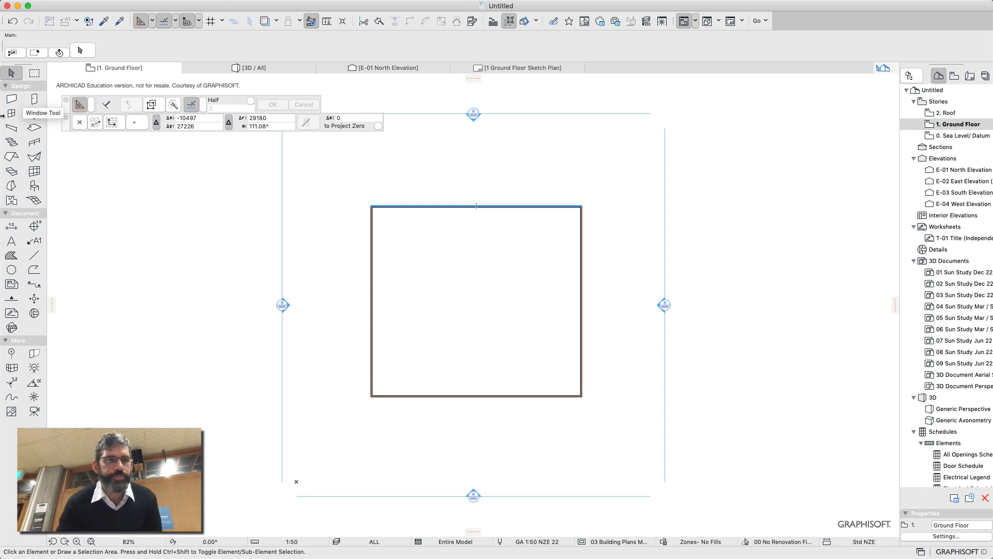
- Activate the Wall tool and review its default settings, closing the dialog without changes
{"action": "scroll", "coordinate": [395, 212], "scroll_direction": "up", "scroll_amount": 3}
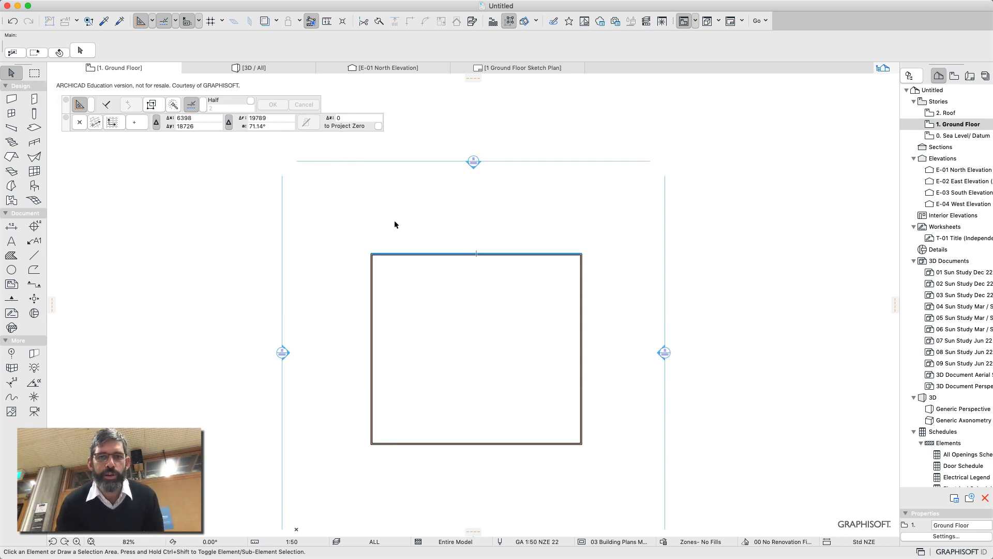
{"action": "left_click", "coordinate": [16, 99]}
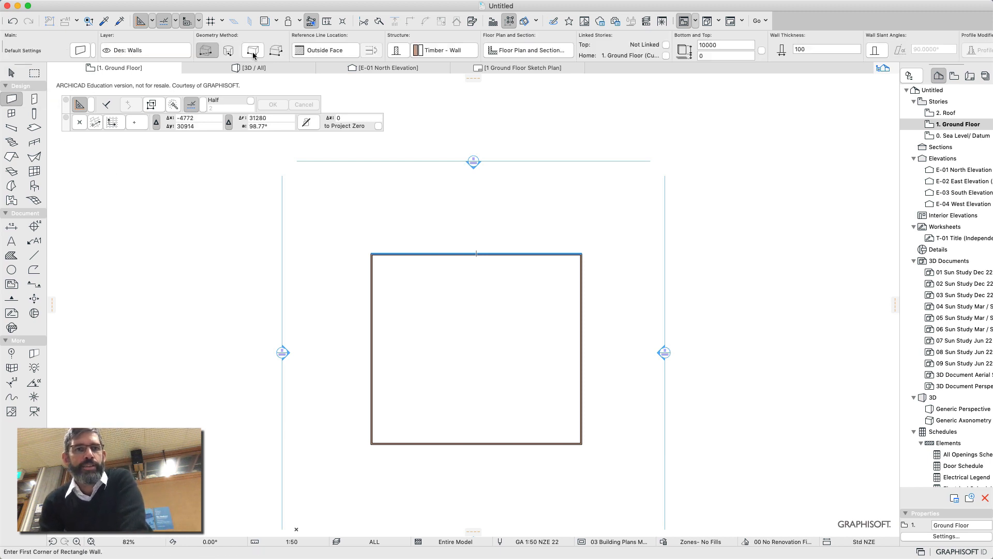
{"action": "left_click", "coordinate": [80, 50]}
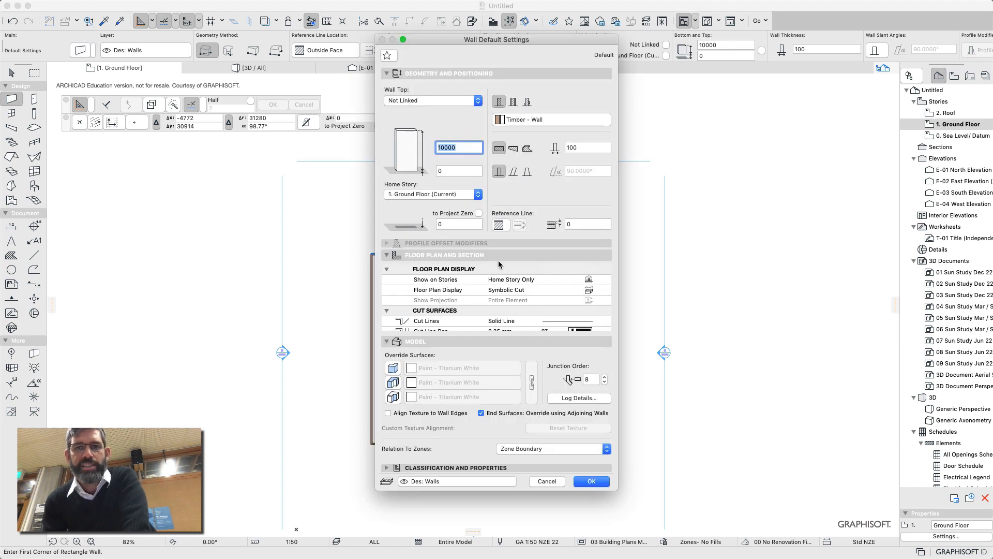
{"action": "left_click", "coordinate": [548, 481]}
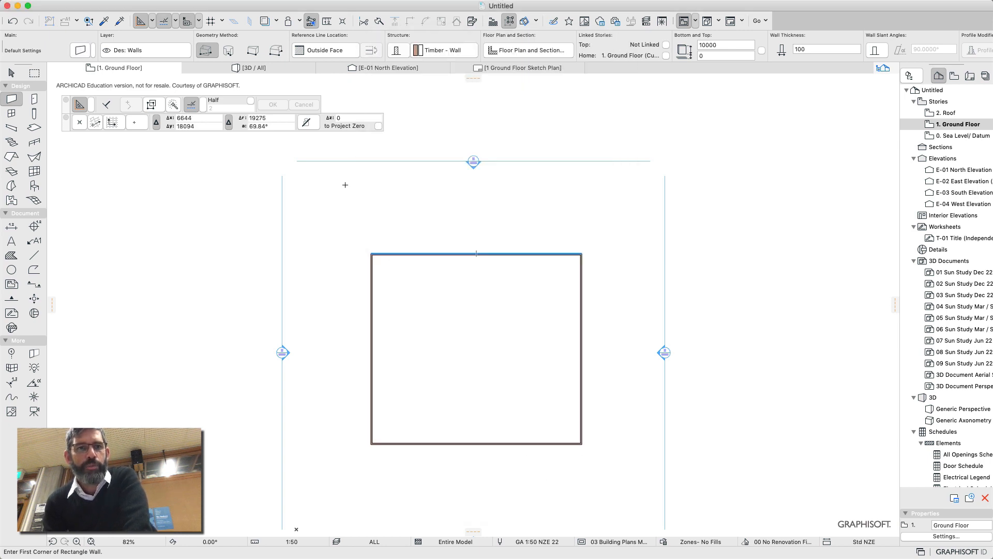
- Choose the Chained wall geometry method and draw a zigzag of four connected segments above the rectangle
{"action": "left_click", "coordinate": [209, 54]}
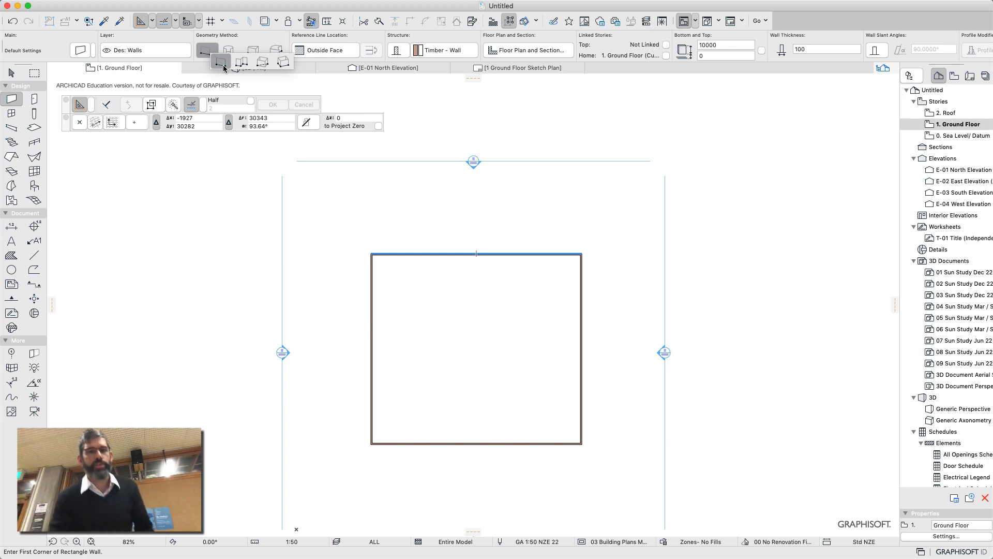
{"action": "left_click", "coordinate": [240, 62]}
{"action": "left_click", "coordinate": [417, 209]}
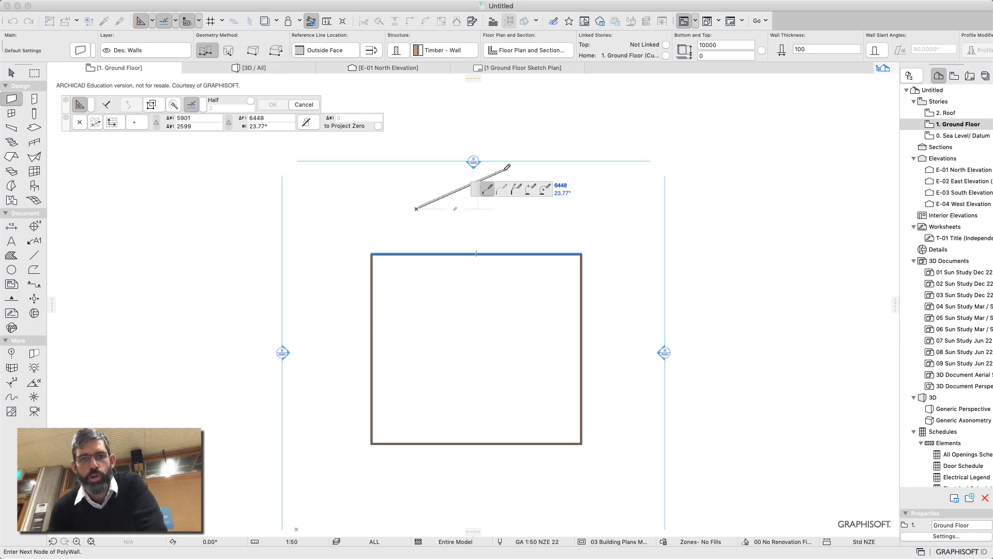
{"action": "left_click", "coordinate": [503, 170]}
{"action": "left_click", "coordinate": [573, 229]}
{"action": "left_click", "coordinate": [625, 156]}
{"action": "left_click", "coordinate": [731, 269]}
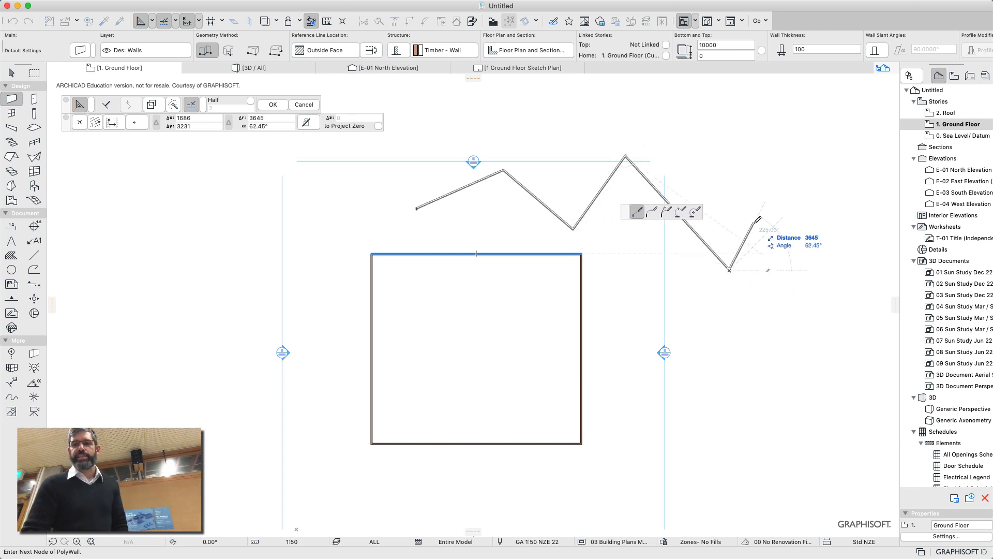
- Add a segment with a distance of 3500 and an angle of 45° to the end of the chained wall
{"action": "key", "text": "Tab"}
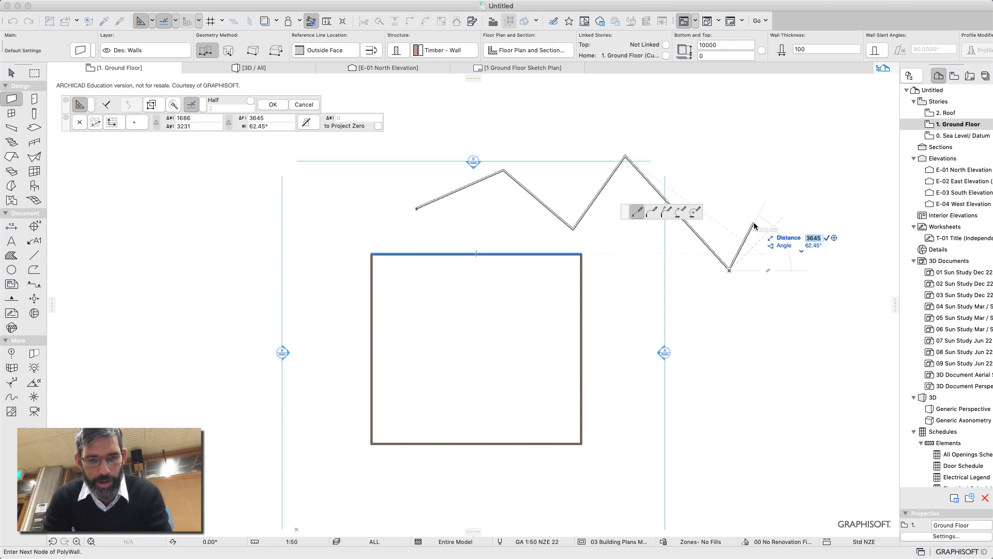
{"action": "type", "text": "3500"}
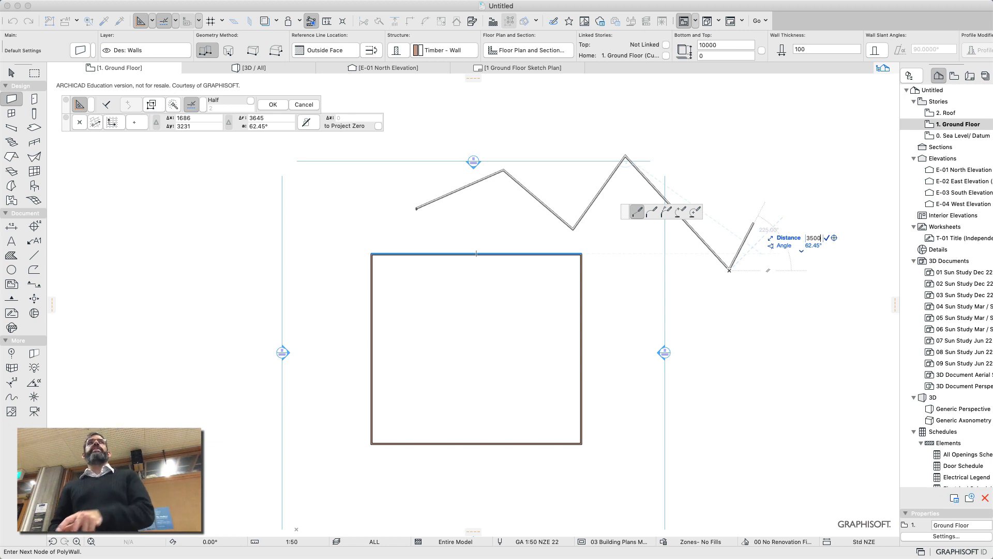
{"action": "key", "text": "Tab"}
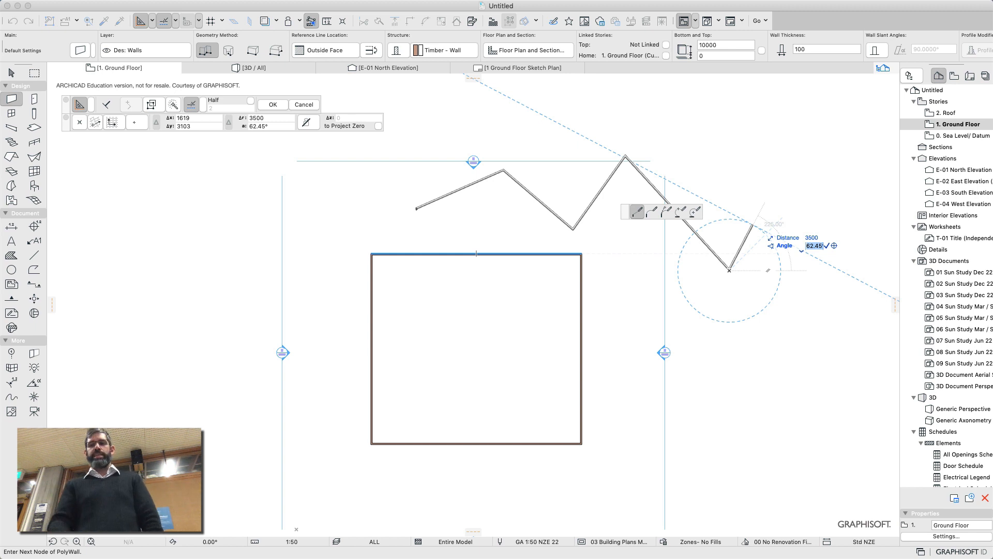
{"action": "type", "text": "45"}
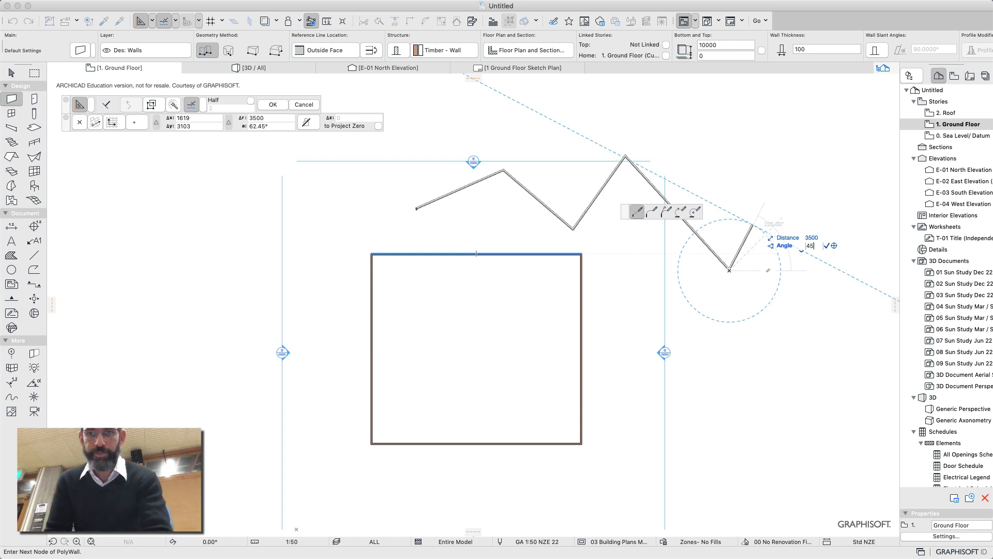
{"action": "key", "text": "Return"}
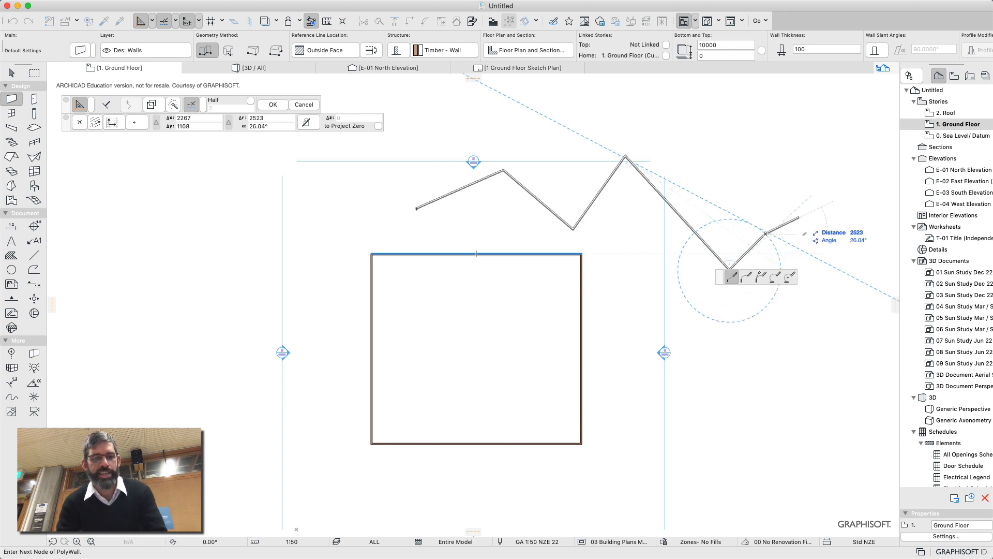
- Cancel the unfinished chained wall and undo the parameter transfer to the rectangle's right wall
{"action": "key", "text": "Escape"}
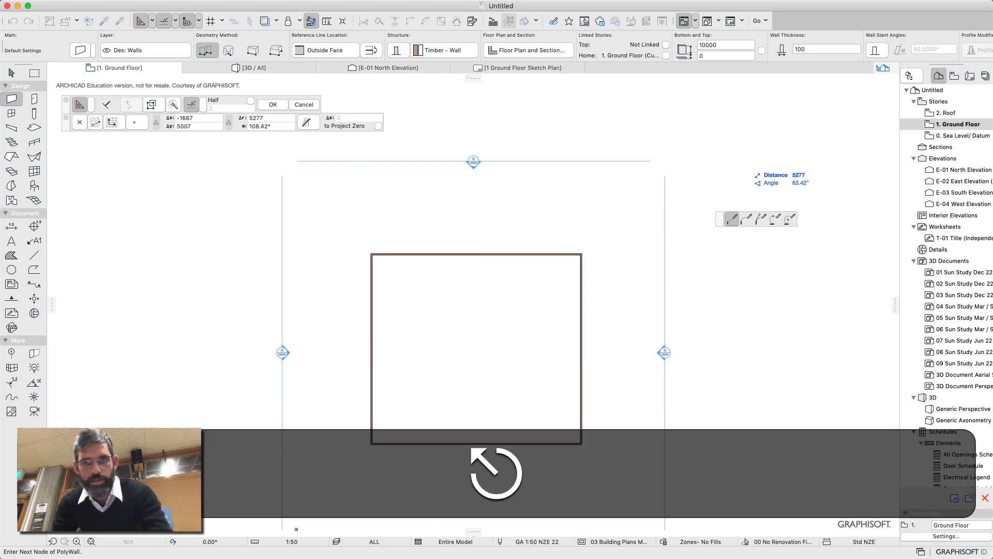
{"action": "key", "text": "Escape"}
{"action": "key", "text": "super+z"}
{"action": "key", "text": "super+z"}
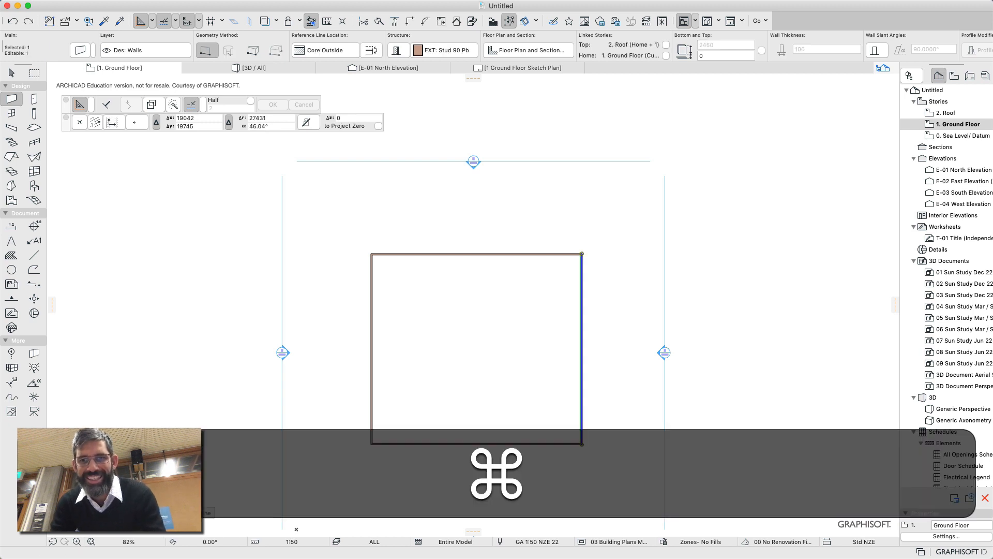
- Draw a four-segment zigzag chained wall beyond the rectangle's upper-right corner and a short single-segment wall above the rectangle
{"action": "left_click", "coordinate": [541, 198]}
{"action": "left_click", "coordinate": [585, 161]}
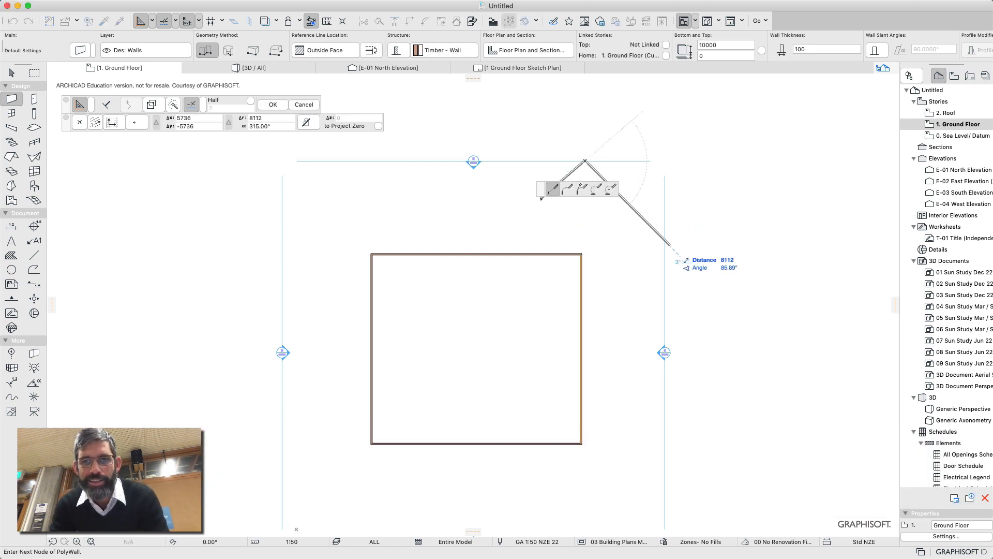
{"action": "left_click", "coordinate": [670, 244]}
{"action": "left_click", "coordinate": [741, 184]}
{"action": "key", "text": "Return"}
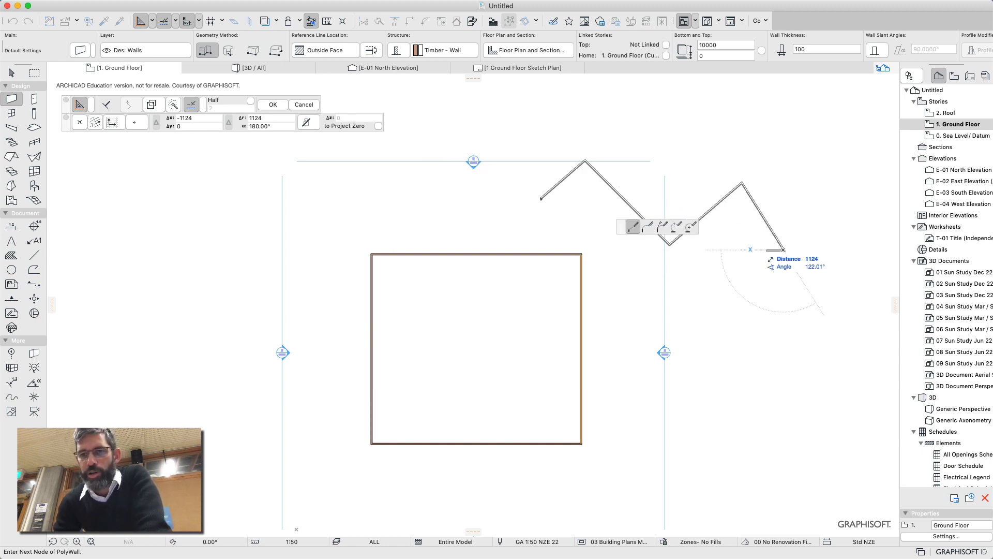
{"action": "left_click", "coordinate": [783, 250]}
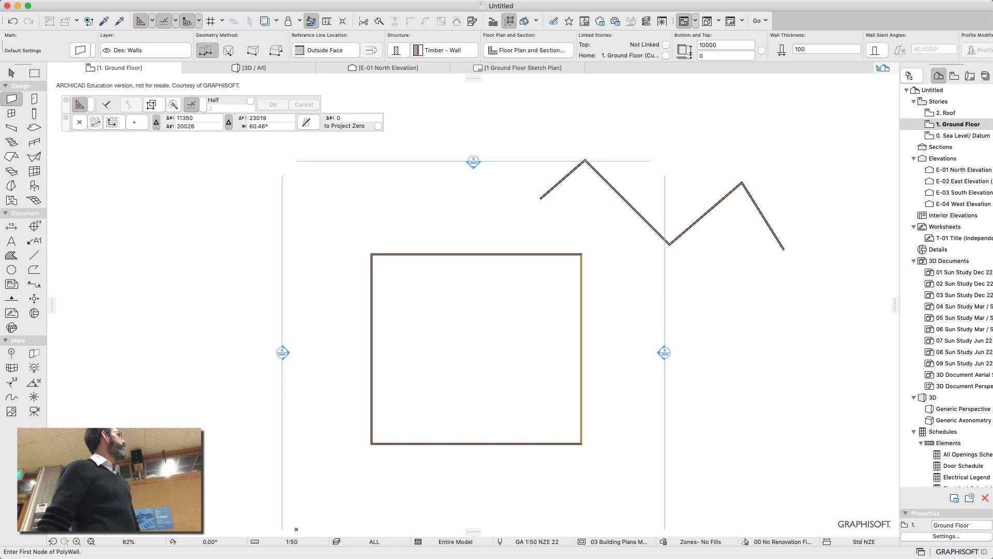
{"action": "left_click", "coordinate": [541, 197]}
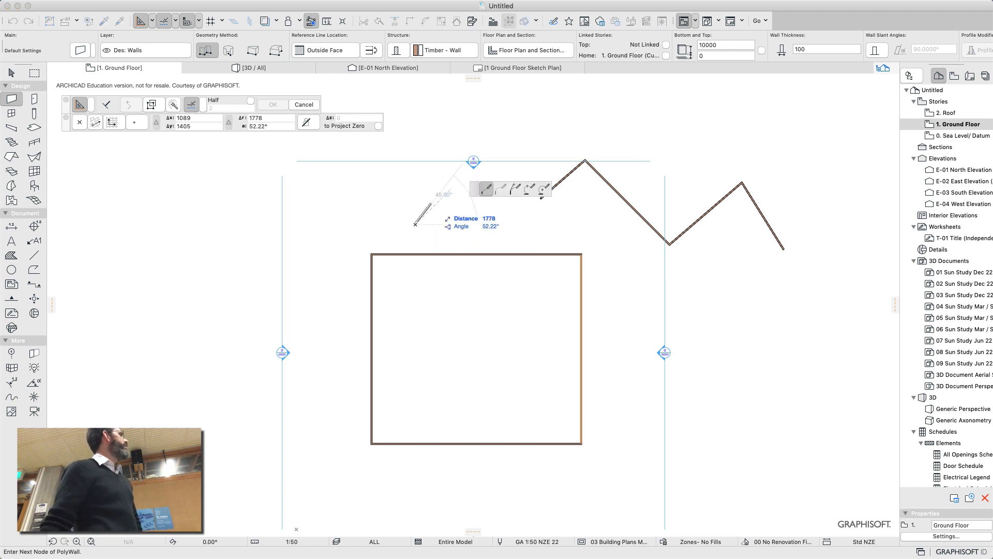
{"action": "left_click", "coordinate": [279, 105]}
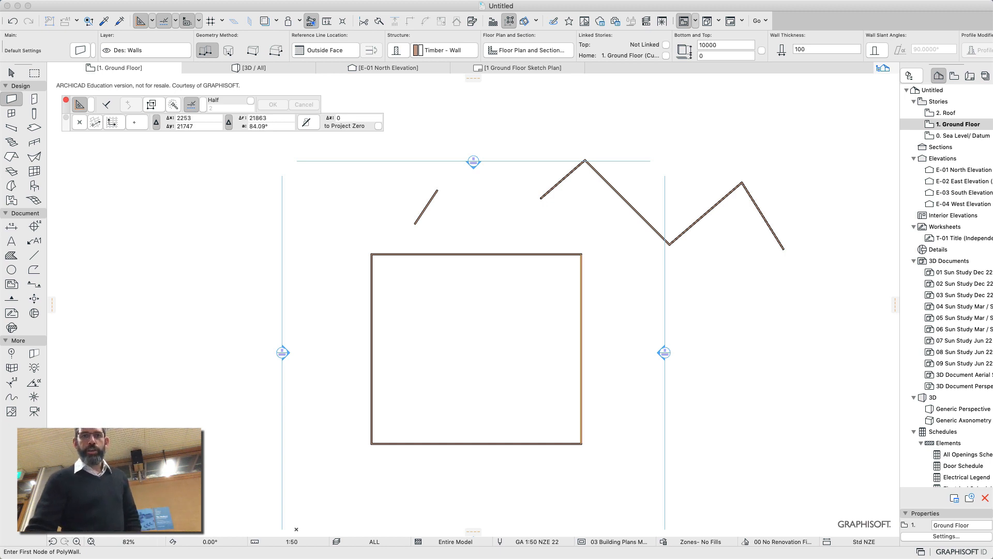
- Draw a five-segment chained wall from above the rectangle's upper-left corner, dipping into the rectangle and passing through the zigzag wall's left end
{"action": "left_click", "coordinate": [330, 210]}
{"action": "left_click", "coordinate": [437, 153]}
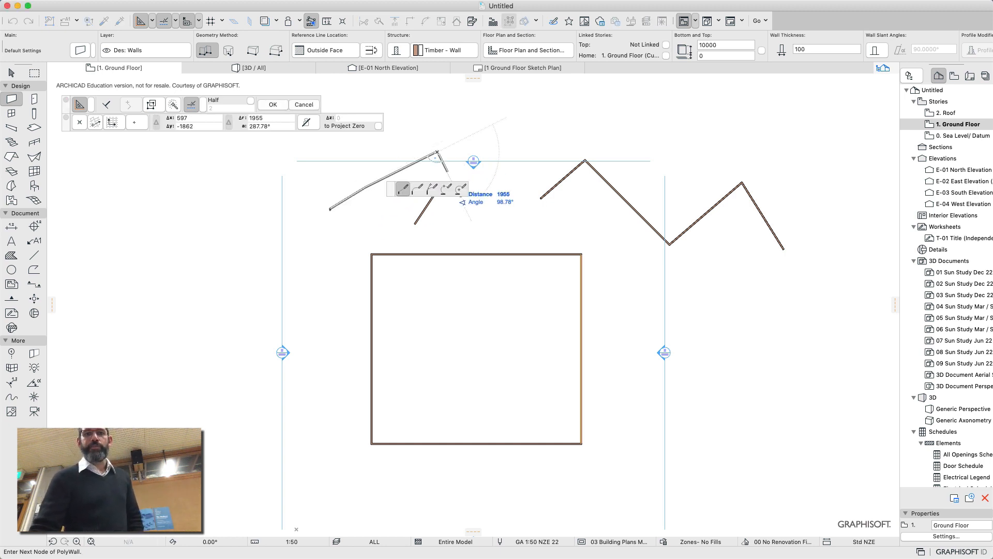
{"action": "left_click", "coordinate": [459, 220]}
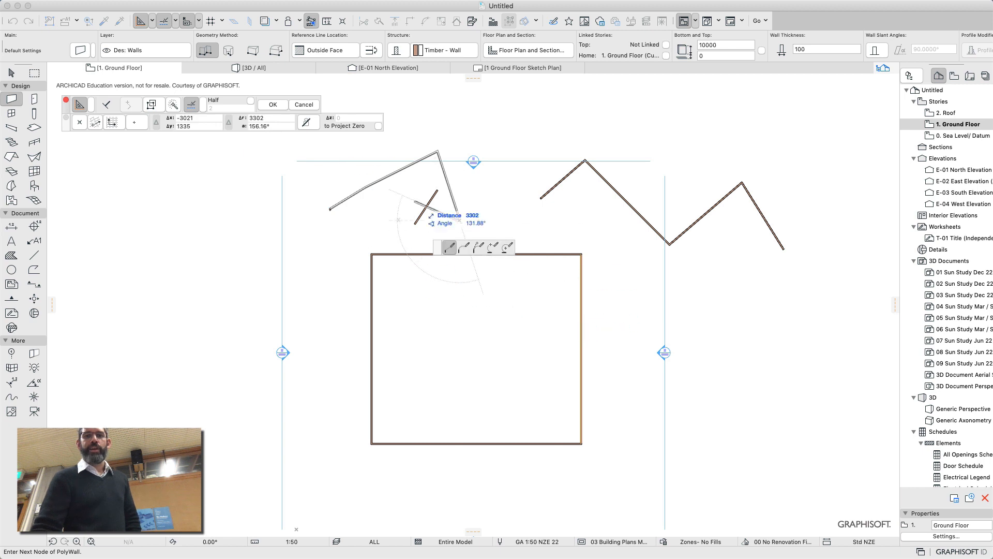
{"action": "scroll", "coordinate": [510, 244], "scroll_direction": "up", "scroll_amount": 1}
{"action": "scroll", "coordinate": [510, 244], "scroll_direction": "down", "scroll_amount": 3}
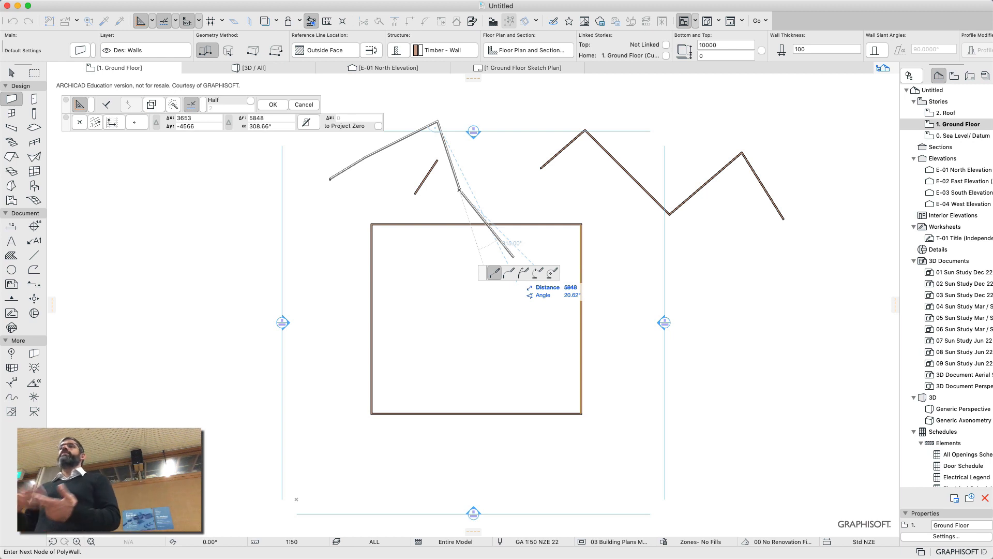
{"action": "scroll", "coordinate": [499, 257], "scroll_direction": "down", "scroll_amount": 5}
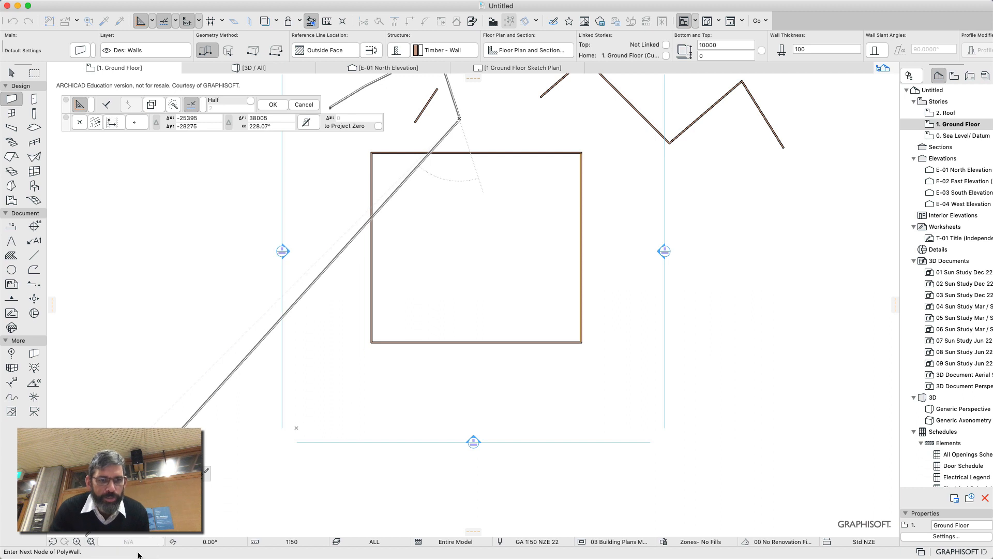
{"action": "left_click", "coordinate": [91, 542]}
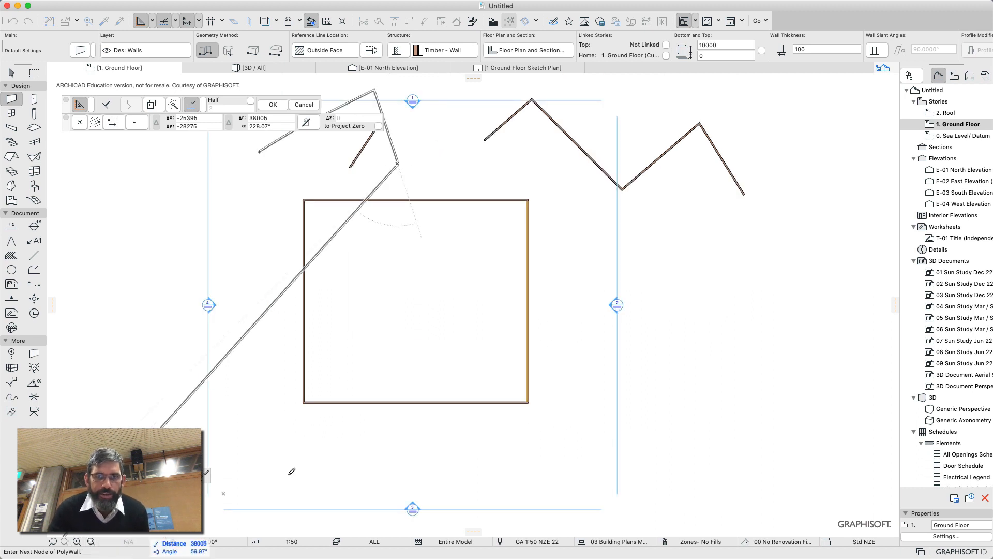
{"action": "middle_click_drag", "start_coordinate": [510, 174], "coordinate": [513, 212]}
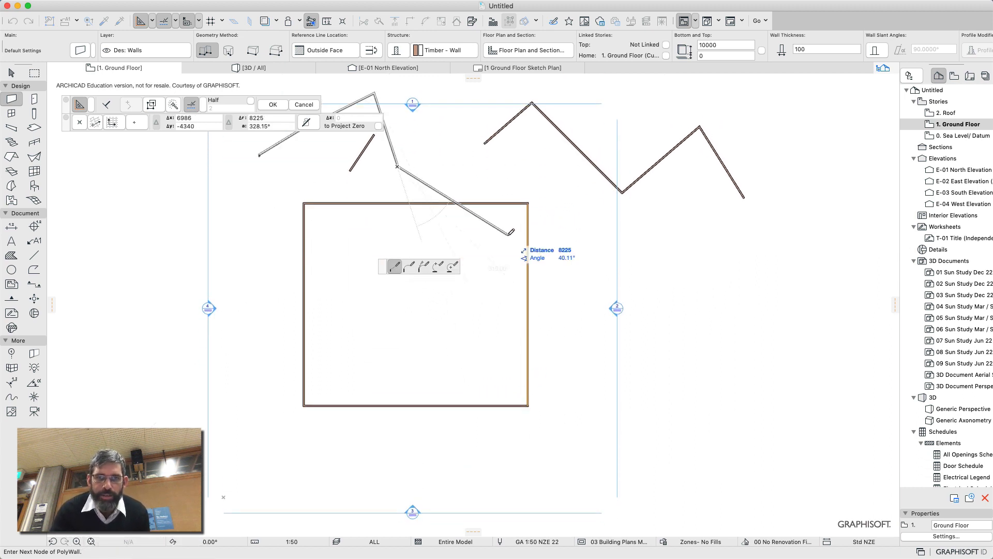
{"action": "left_click", "coordinate": [506, 237]}
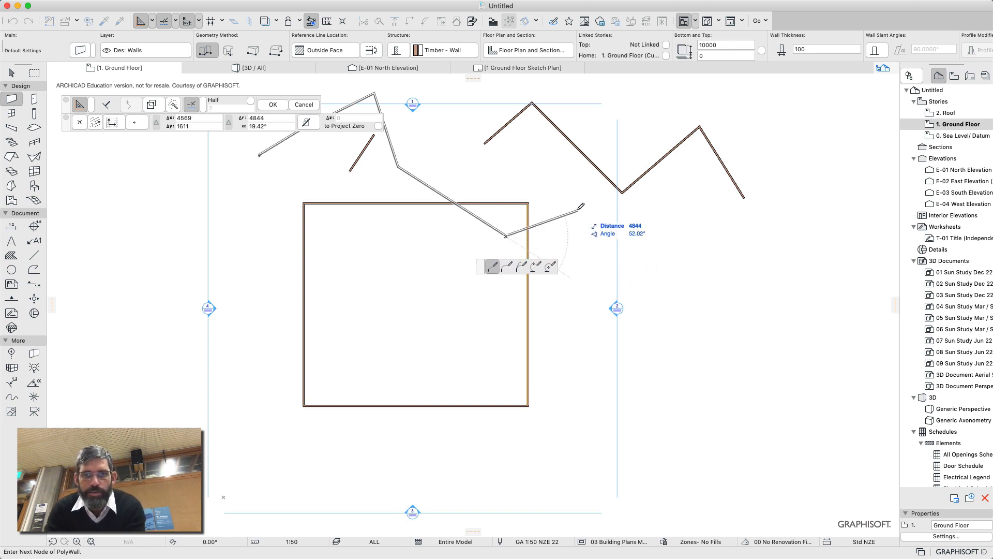
{"action": "scroll", "coordinate": [581, 207], "scroll_direction": "up", "scroll_amount": 6}
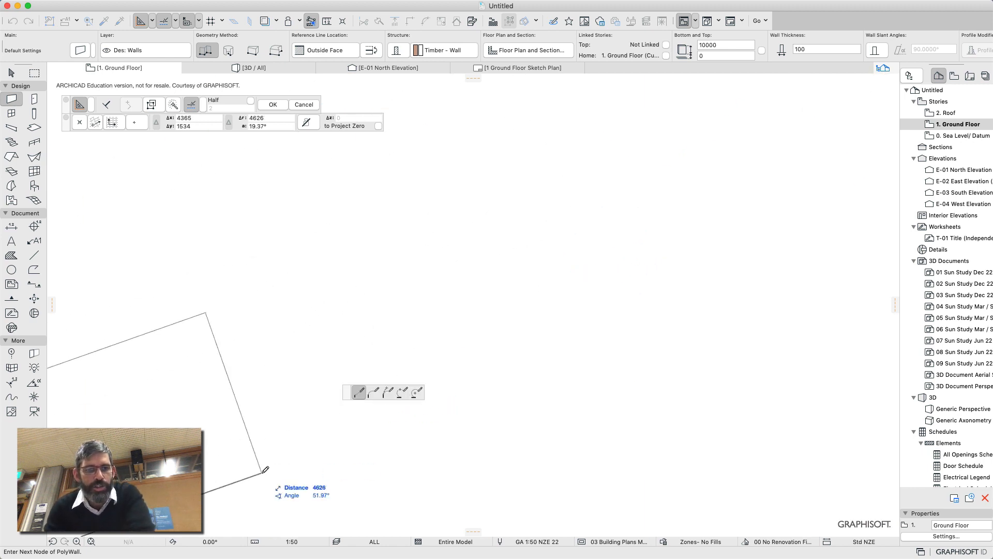
{"action": "left_click", "coordinate": [91, 541]}
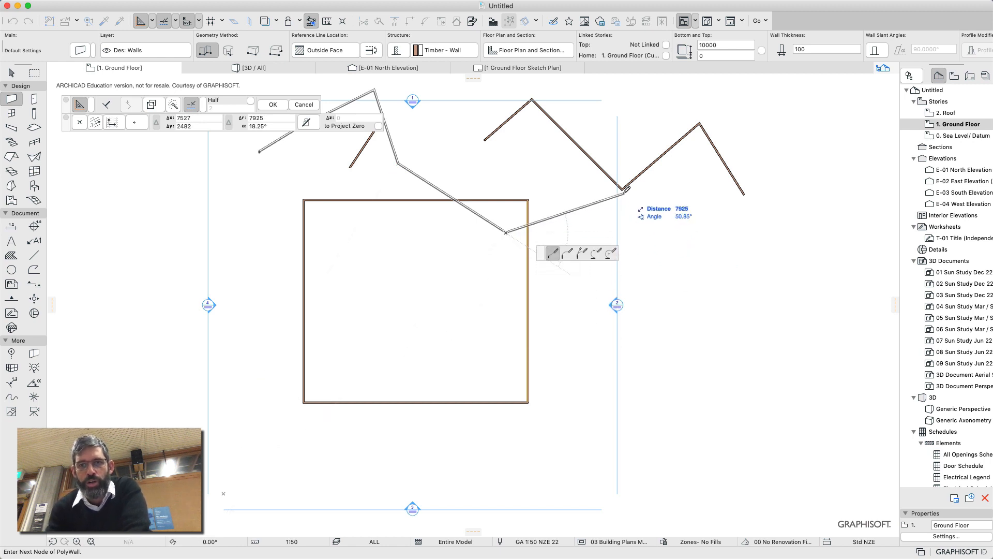
{"action": "left_click", "coordinate": [485, 140]}
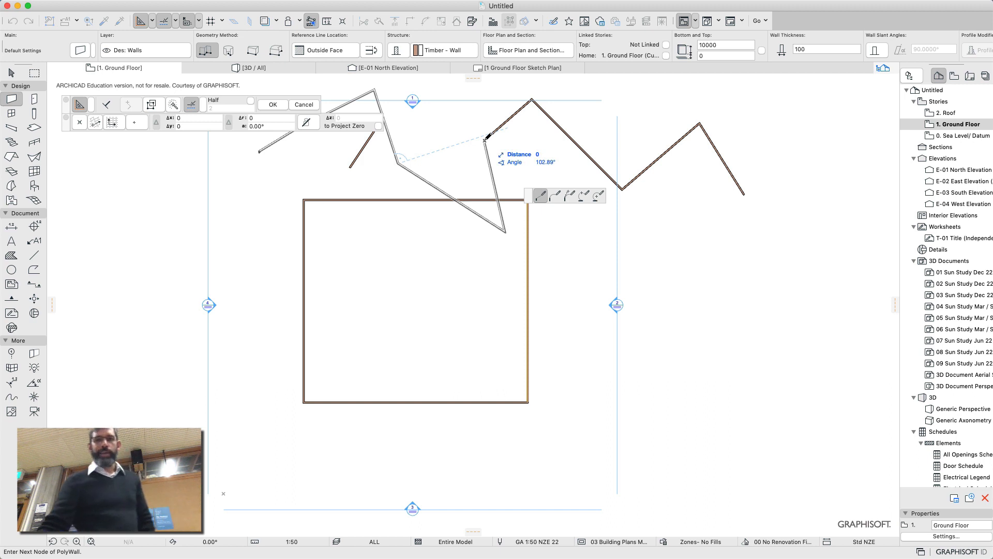
{"action": "left_click", "coordinate": [542, 165]}
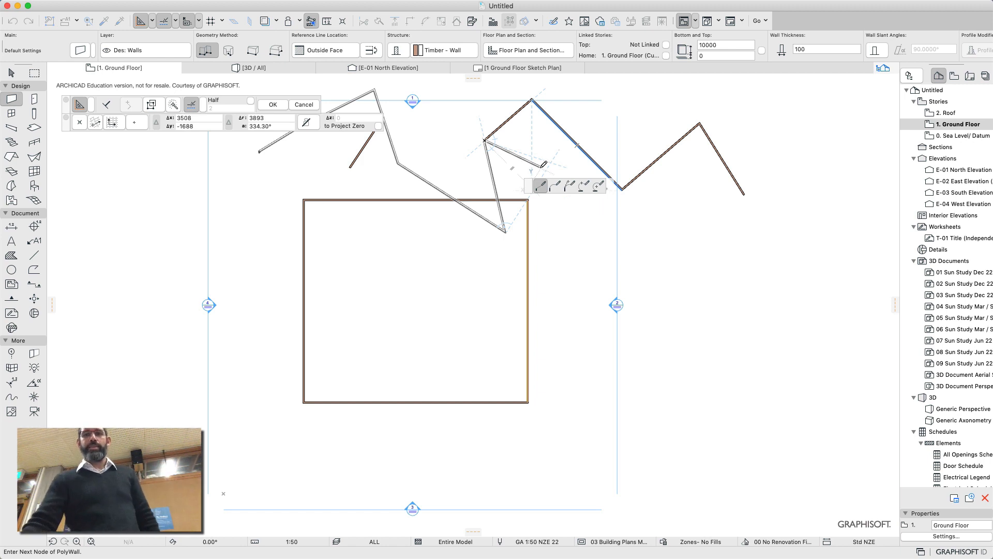
{"action": "left_click", "coordinate": [542, 165]}
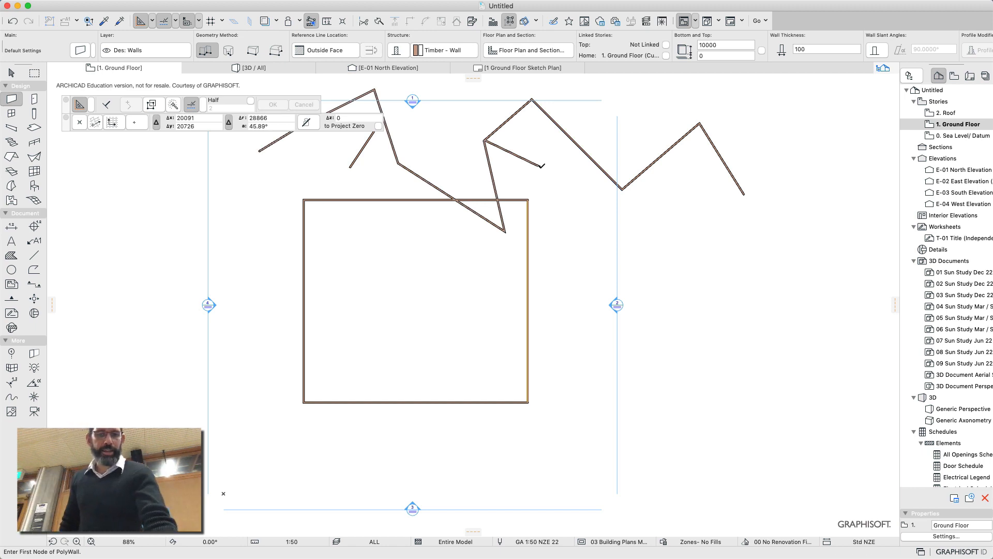
- Undo all the chained walls and the change to the rectangle's right wall, comparing the model in 3D before and after
{"action": "key", "text": "F3"}
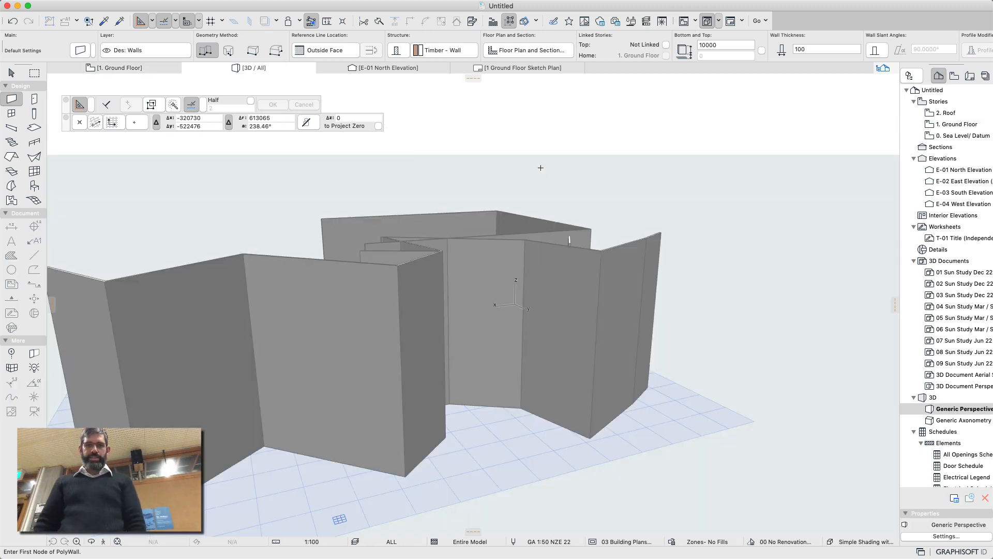
{"action": "key", "text": "F2"}
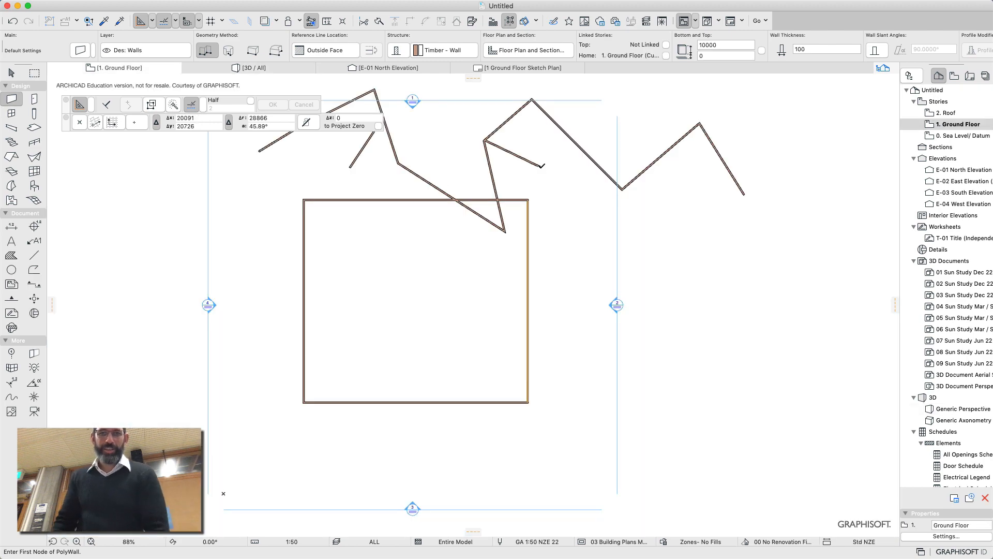
{"action": "key", "text": "super+z"}
{"action": "key", "text": "super+z"}
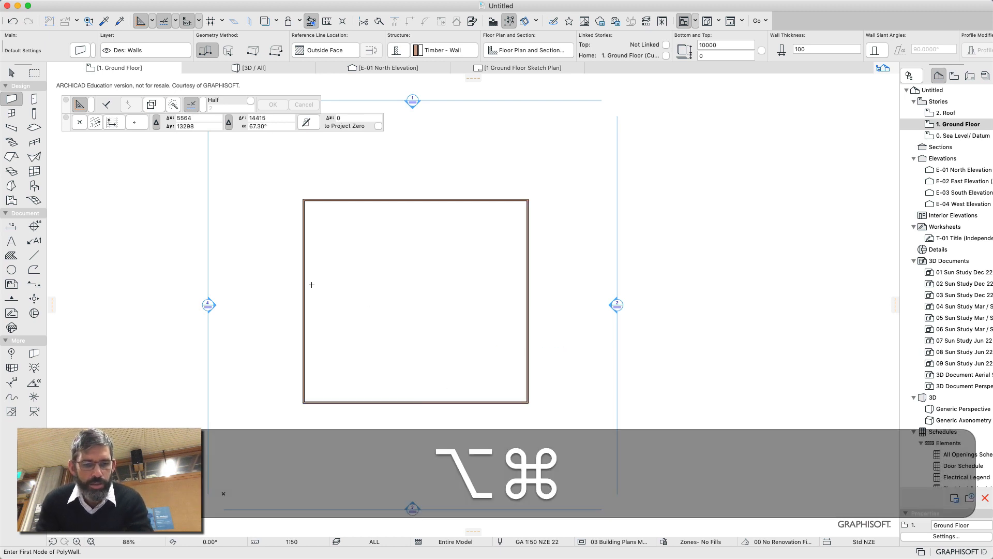
{"action": "key", "text": "F3"}
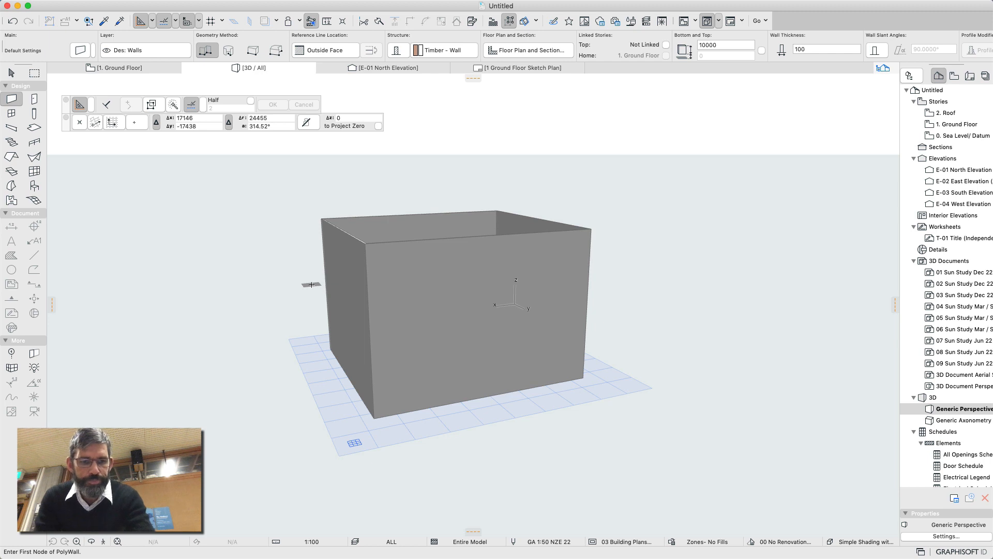
{"action": "key", "text": "F2"}
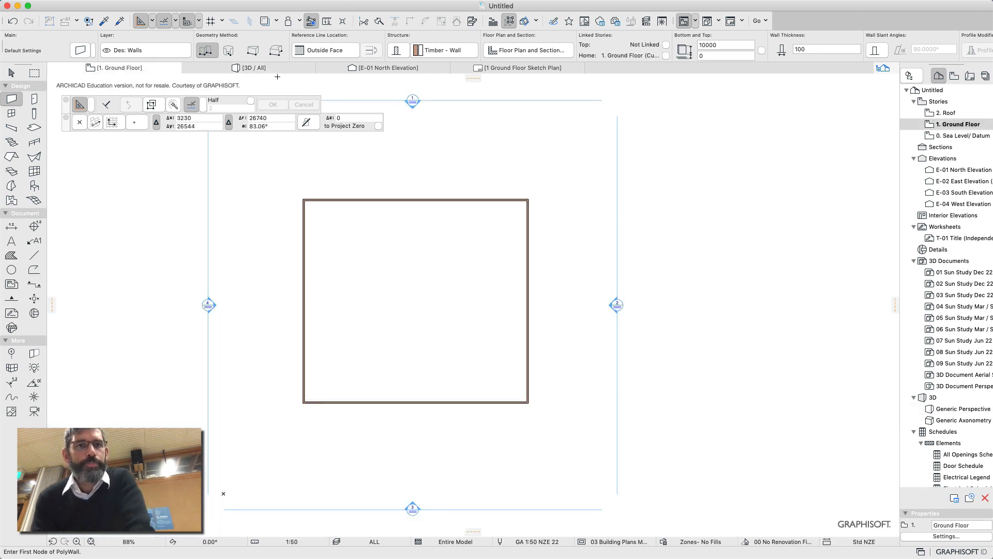
- Preview the curved, trapezoid and polygon wall geometry methods, and set the method to single straight wall
{"action": "left_click", "coordinate": [229, 50]}
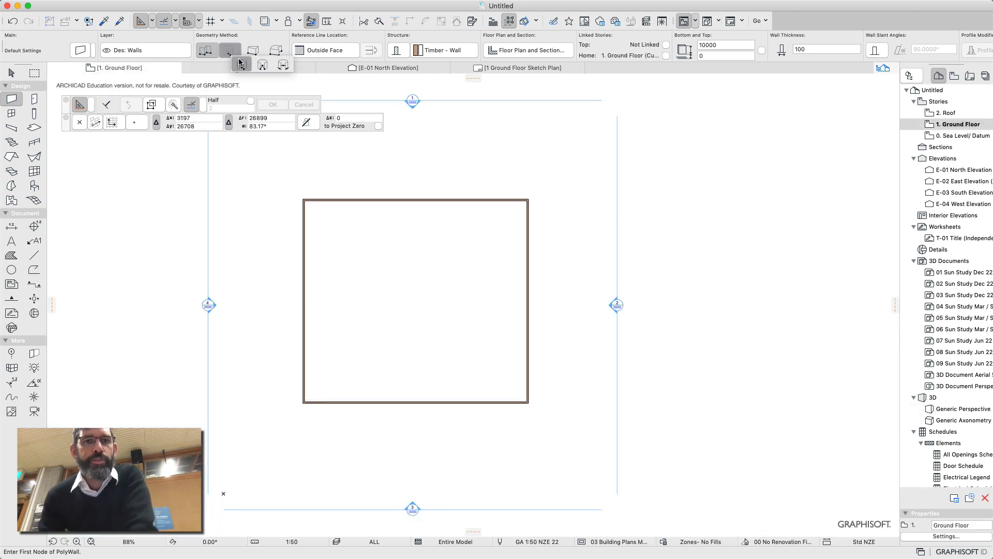
{"action": "left_click", "coordinate": [240, 64]}
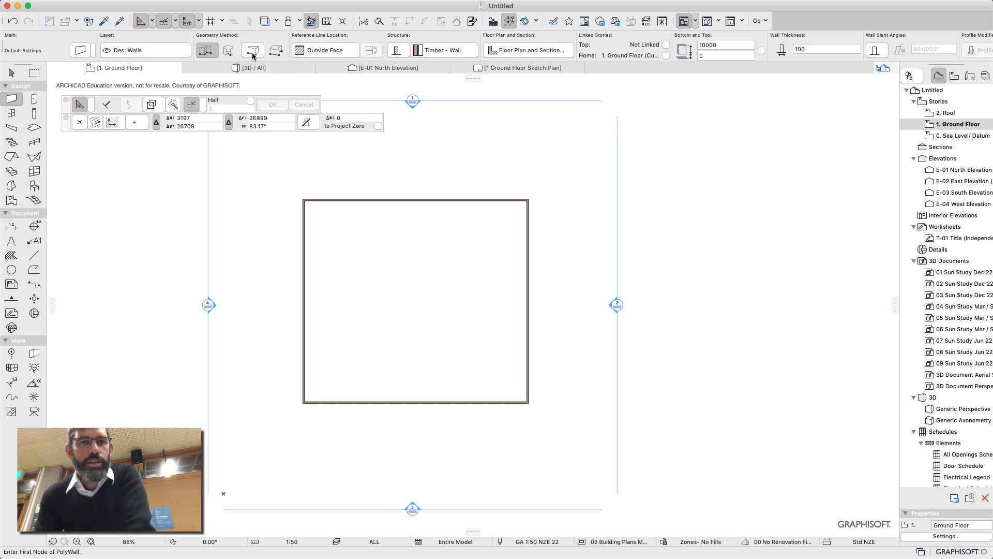
{"action": "left_click", "coordinate": [253, 51]}
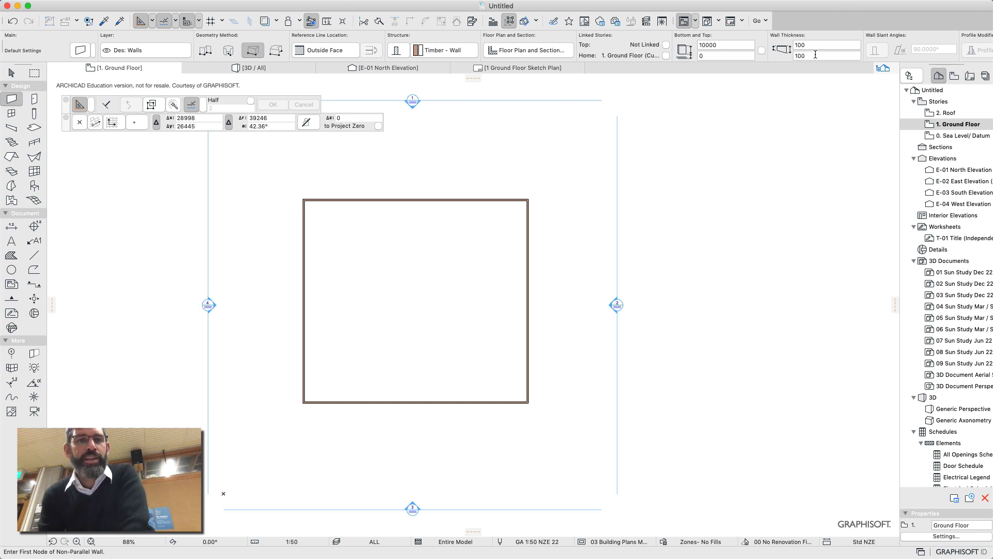
{"action": "left_click", "coordinate": [277, 52]}
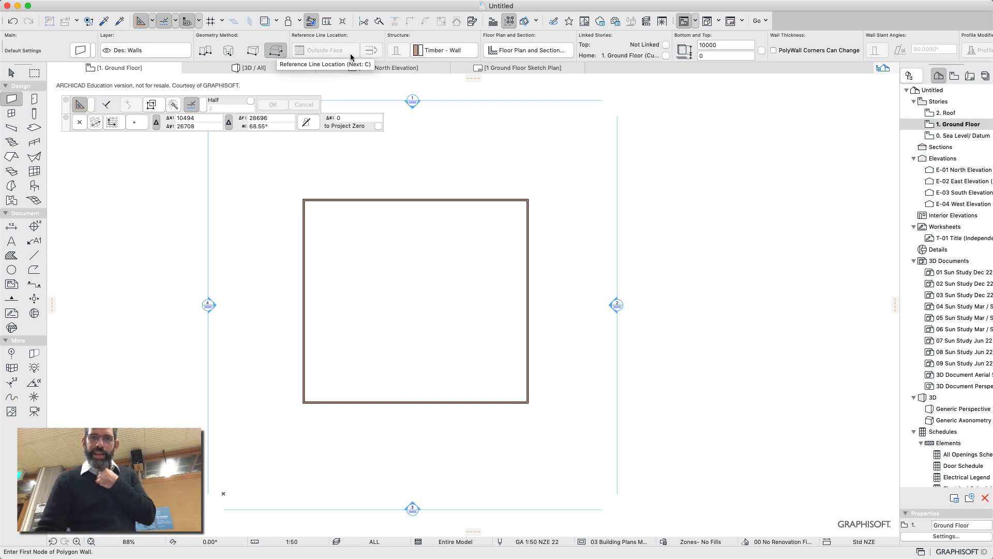
{"action": "left_click", "coordinate": [206, 50]}
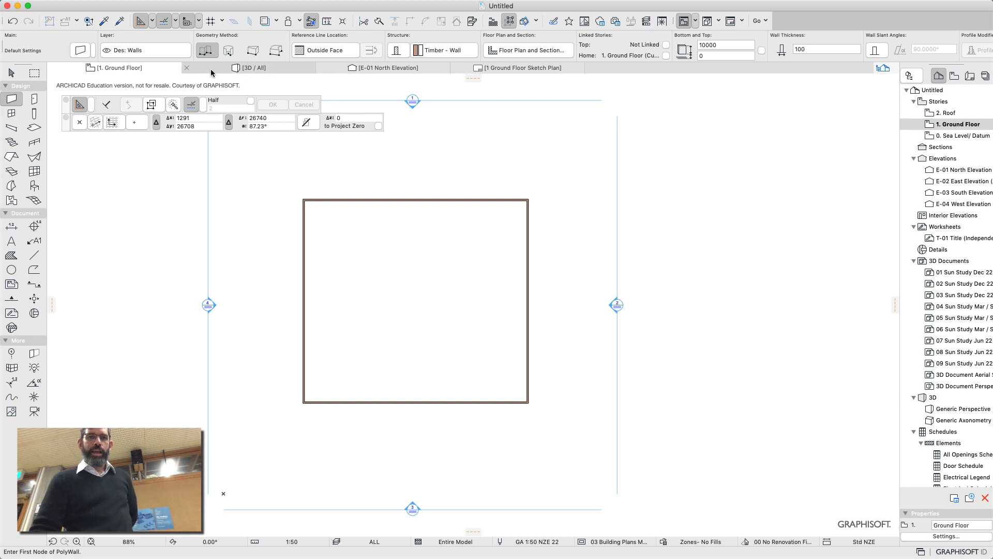
{"action": "left_click", "coordinate": [209, 51]}
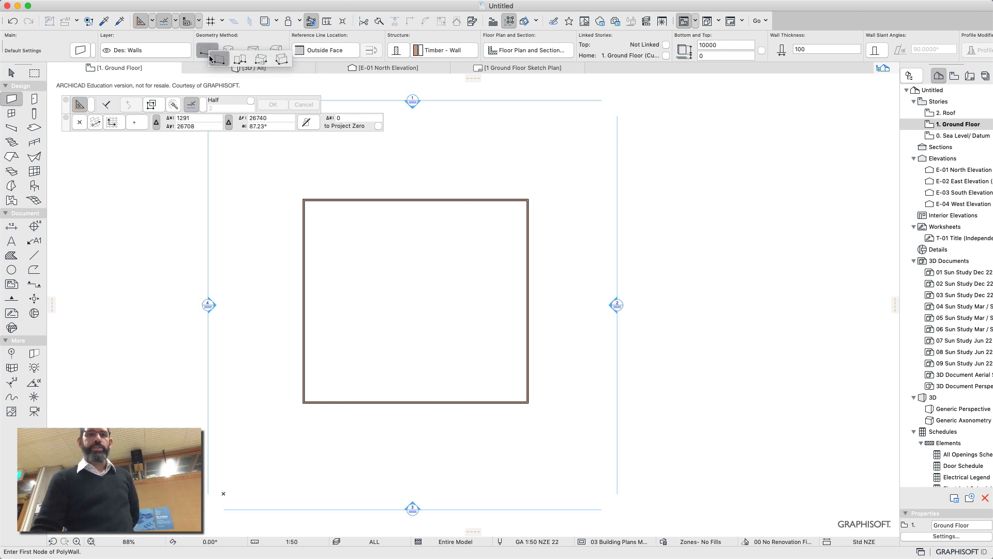
{"action": "left_click", "coordinate": [219, 59]}
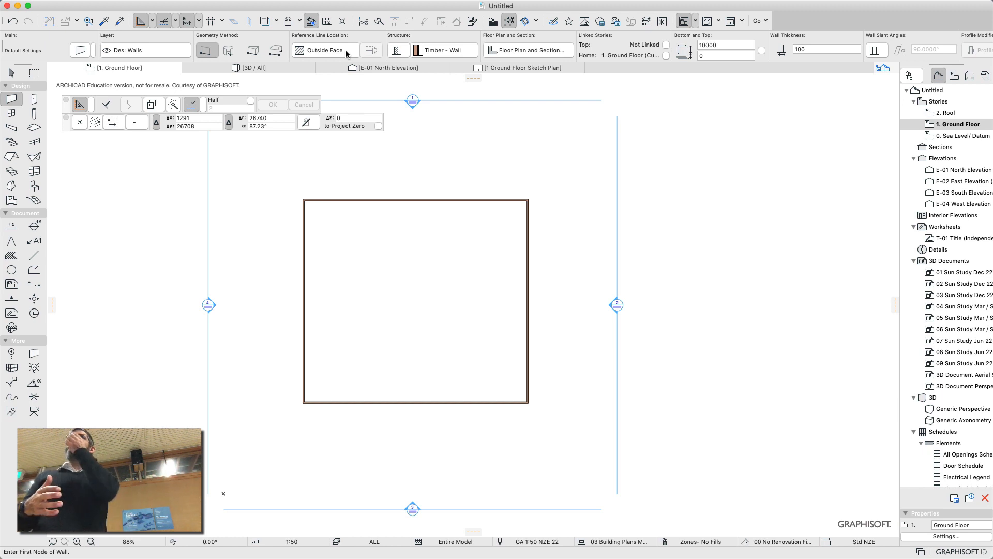
- Set the reference line location of the wall defaults to Inside Face
{"action": "left_click", "coordinate": [321, 49]}
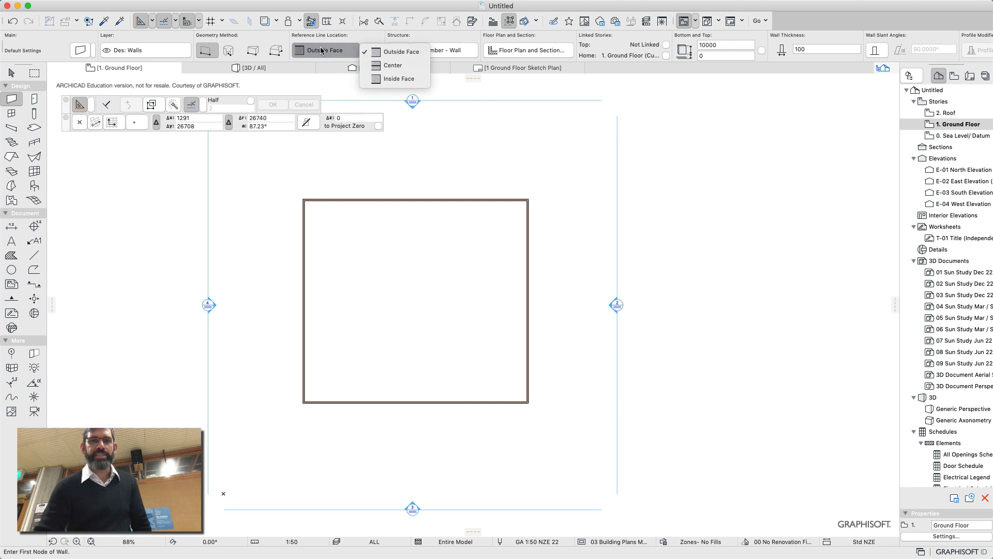
{"action": "left_click", "coordinate": [320, 47]}
{"action": "left_click", "coordinate": [321, 50]}
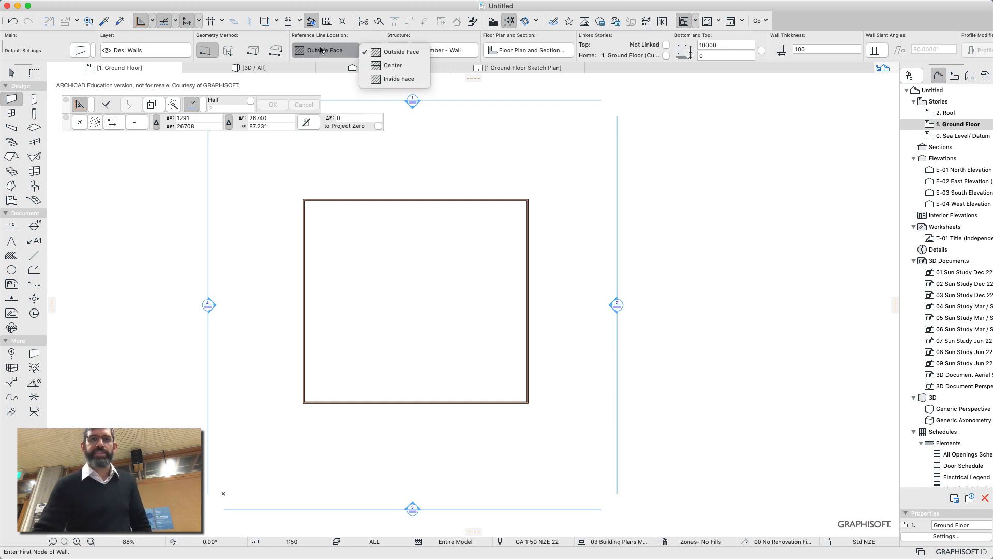
{"action": "left_click", "coordinate": [396, 78]}
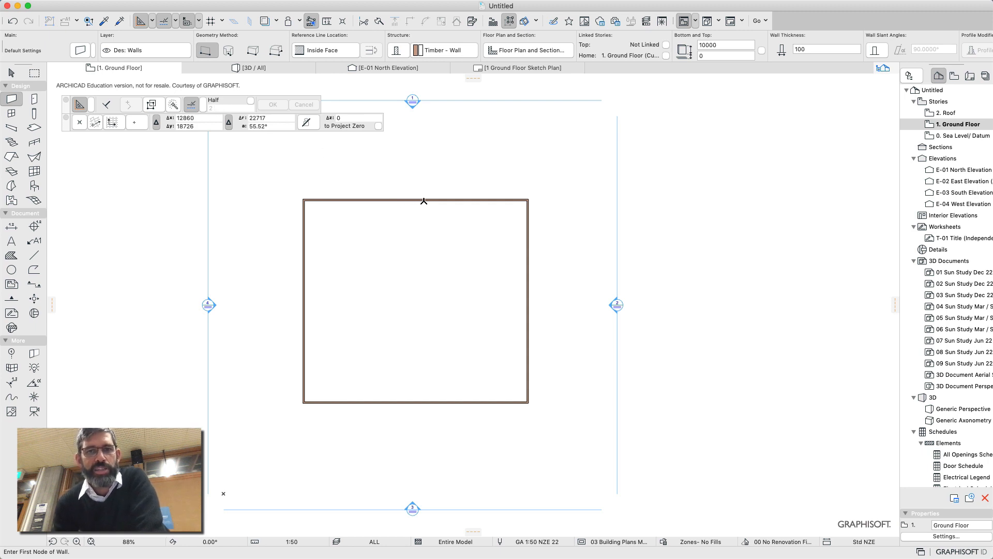
- Draw a vertical wall from the midpoint of the rectangle's top wall to its bottom wall, with the reference line location set to Center
{"action": "left_click", "coordinate": [415, 199]}
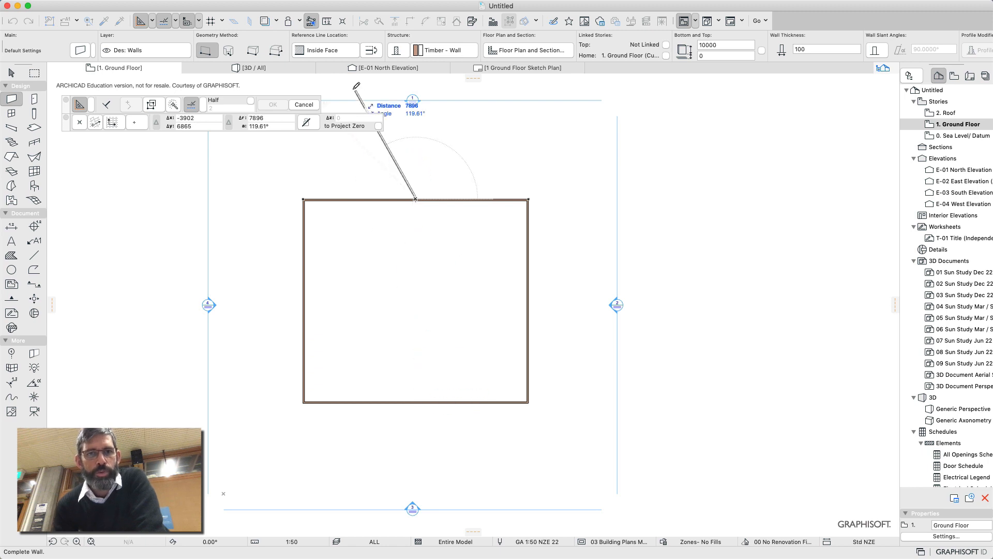
{"action": "left_click", "coordinate": [321, 50]}
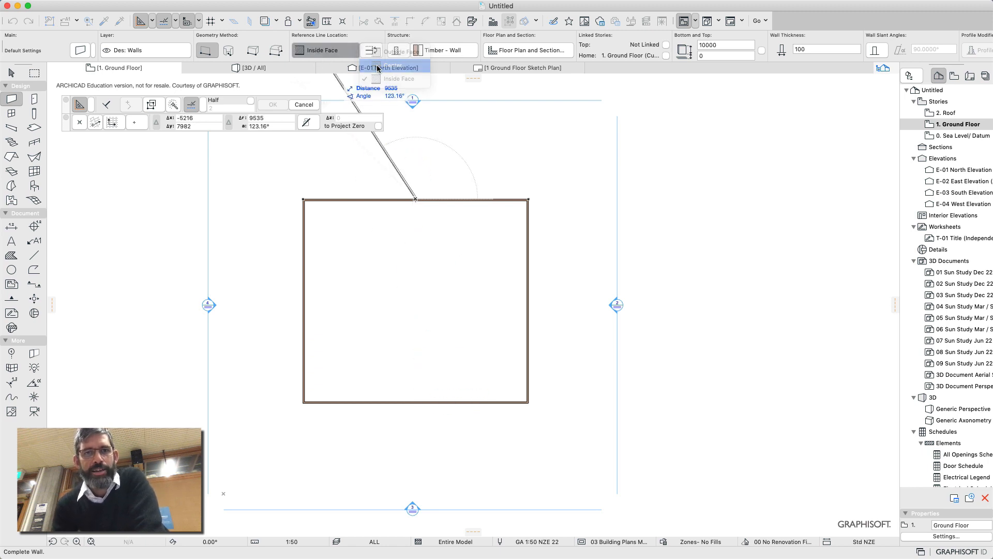
{"action": "left_click", "coordinate": [377, 66]}
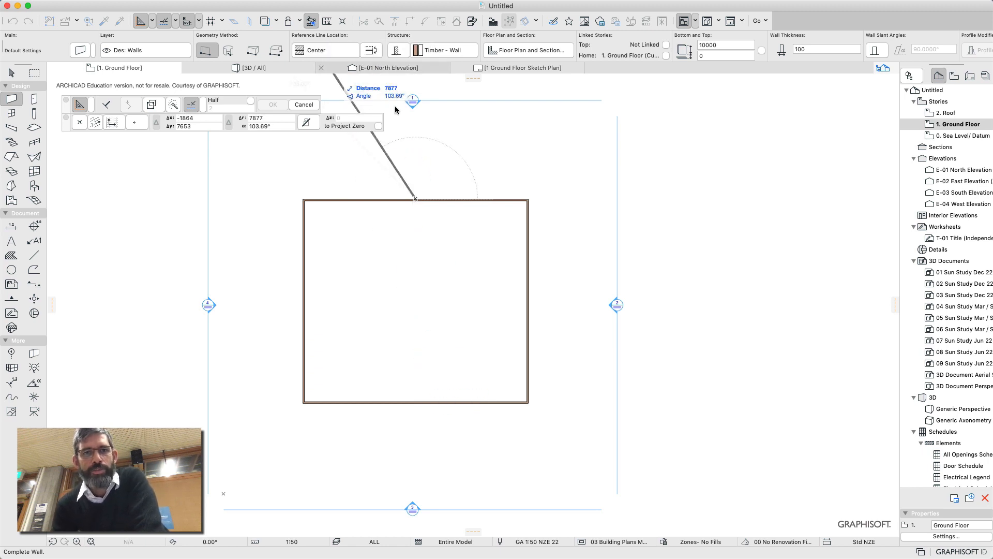
{"action": "left_click", "coordinate": [415, 402]}
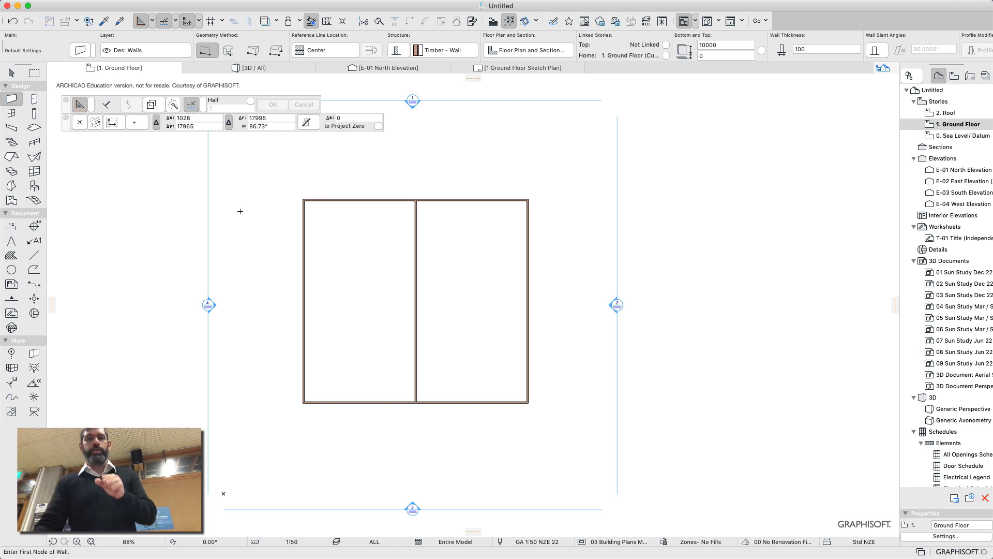
- Select the middle wall and look for its editing commands, searching the help for "wall"
{"action": "left_click", "coordinate": [16, 78]}
{"action": "left_click_drag", "start_coordinate": [447, 258], "coordinate": [390, 311]}
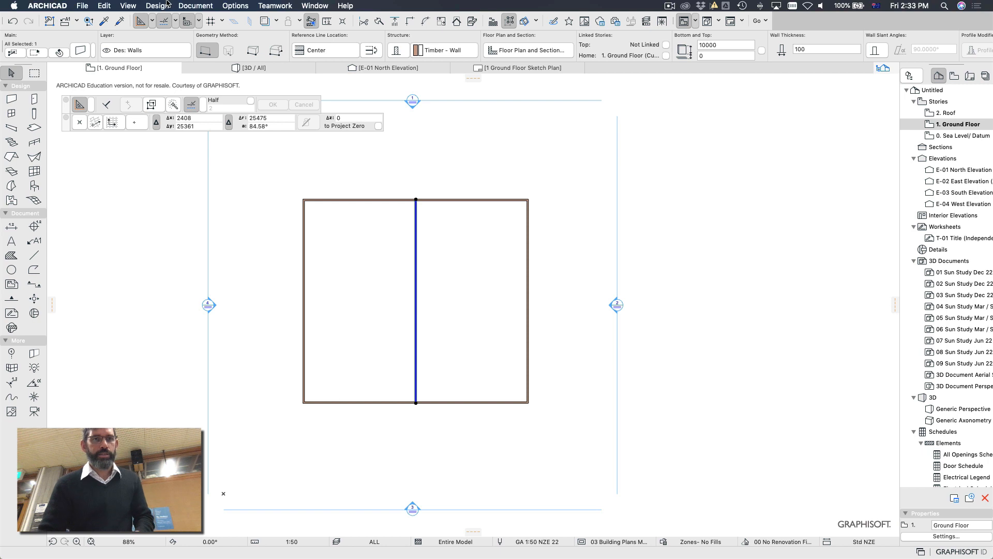
{"action": "left_click", "coordinate": [159, 6]}
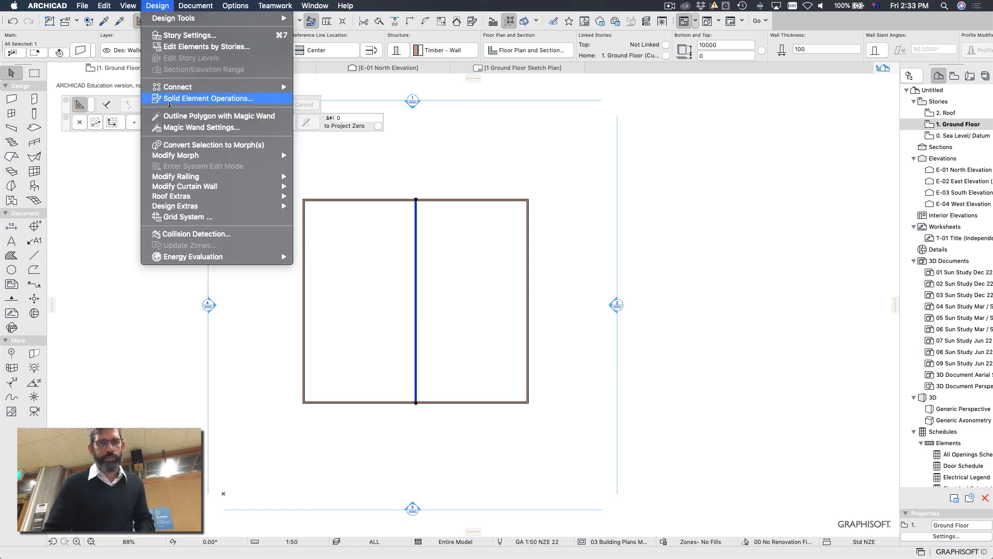
{"action": "mouse_move", "coordinate": [198, 192]}
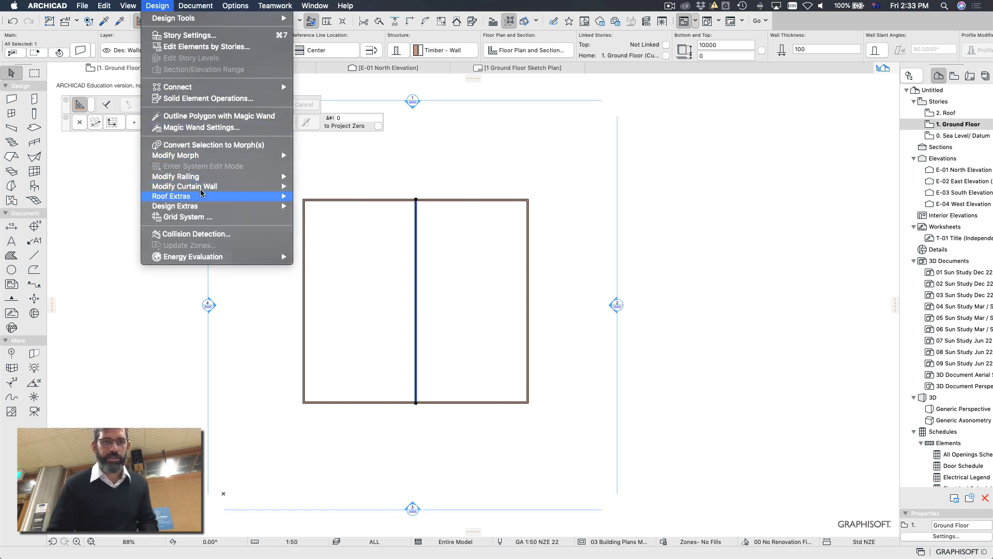
{"action": "mouse_move", "coordinate": [119, 3]}
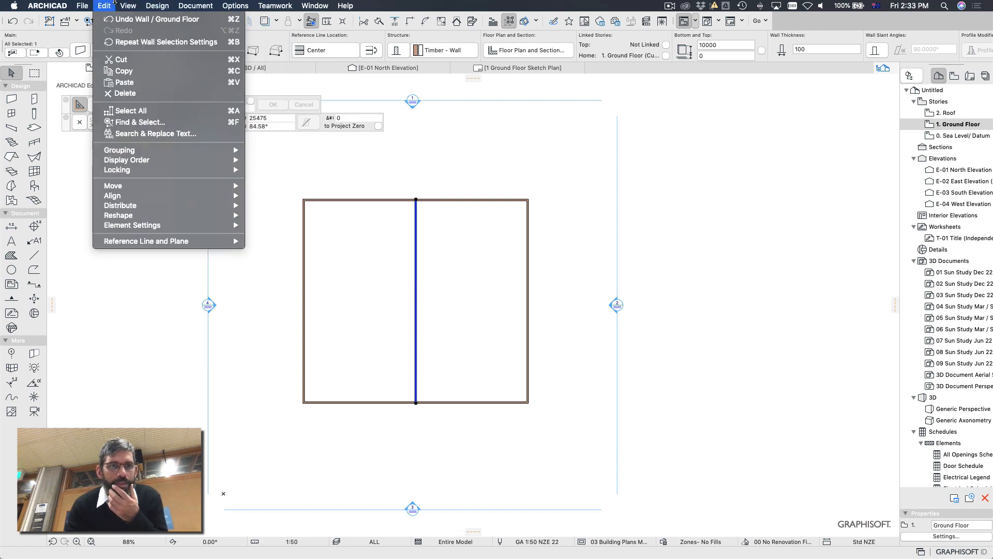
{"action": "mouse_move", "coordinate": [155, 3]}
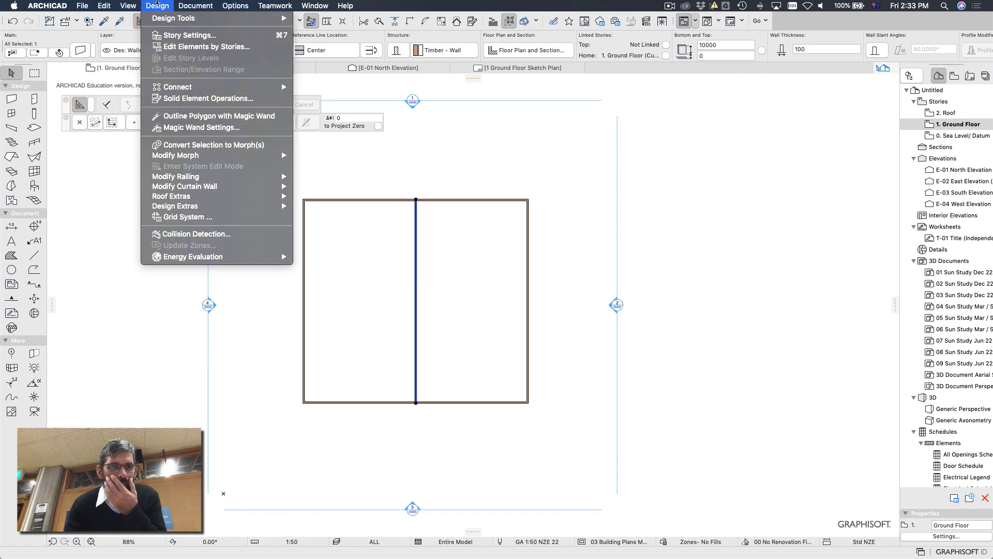
{"action": "mouse_move", "coordinate": [176, 20]}
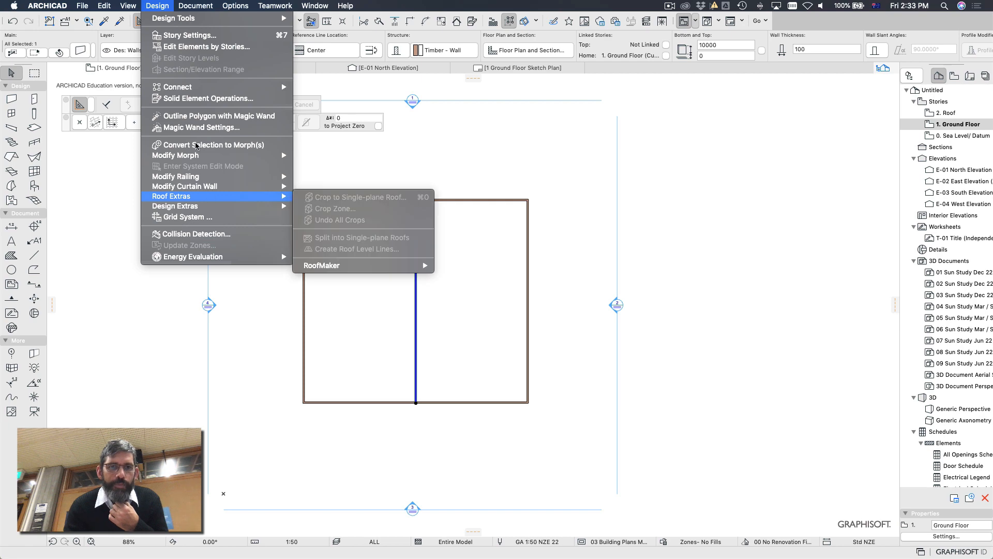
{"action": "mouse_move", "coordinate": [356, 4]}
{"action": "type", "text": "wall"}
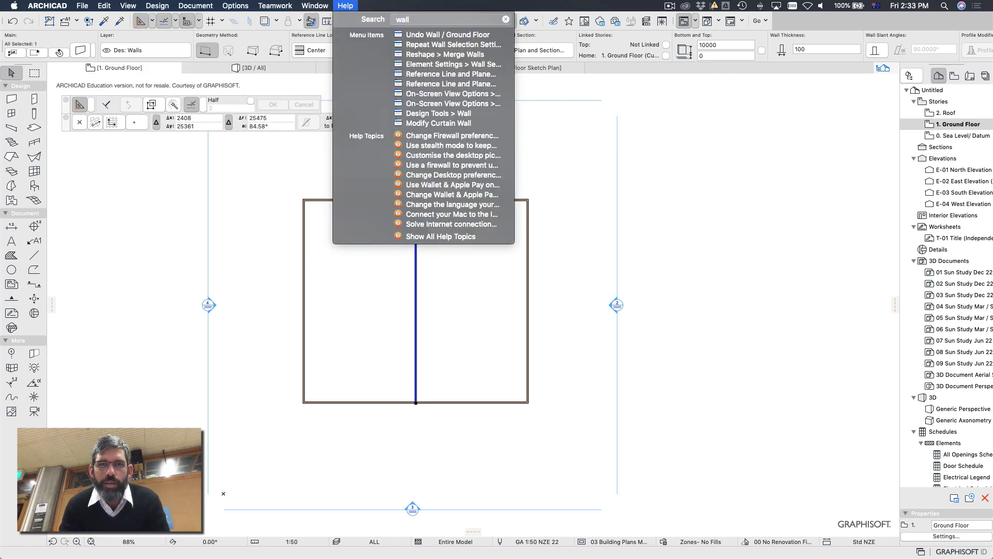
{"action": "key", "text": "Escape"}
- Examine the Reference Line and Plane commands available for the selected middle wall, and deselect the wall
{"action": "left_click", "coordinate": [315, 5]}
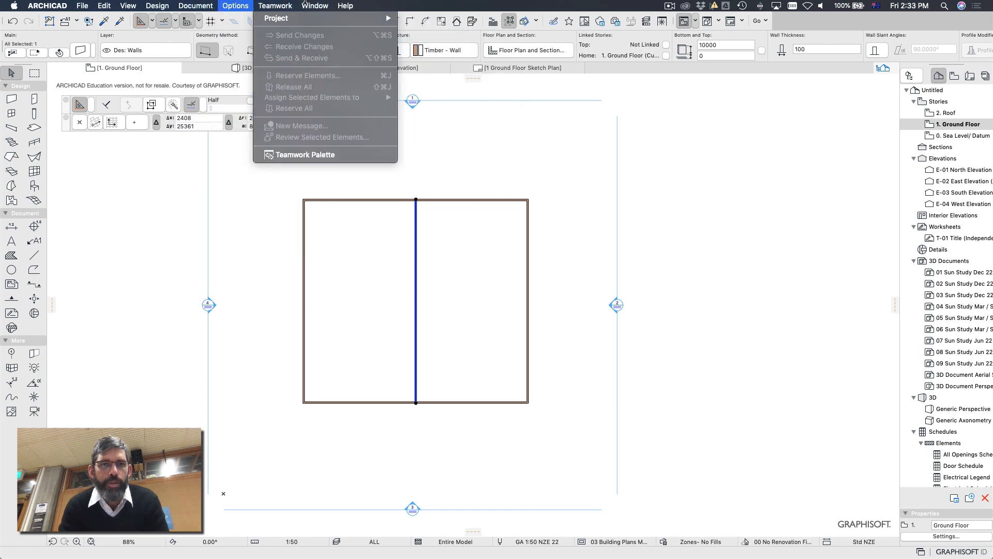
{"action": "mouse_move", "coordinate": [346, 5]}
{"action": "mouse_move", "coordinate": [452, 76]}
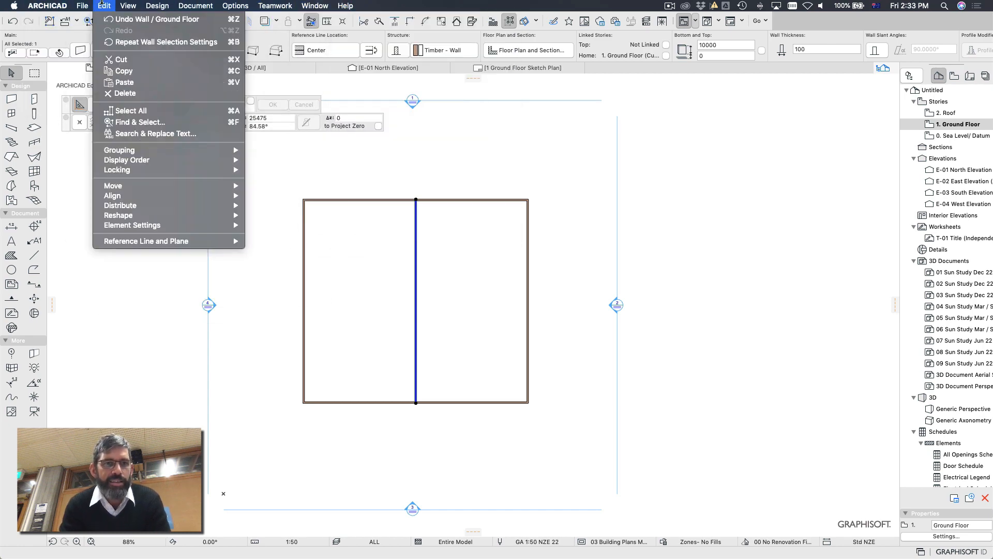
{"action": "mouse_move", "coordinate": [155, 242]}
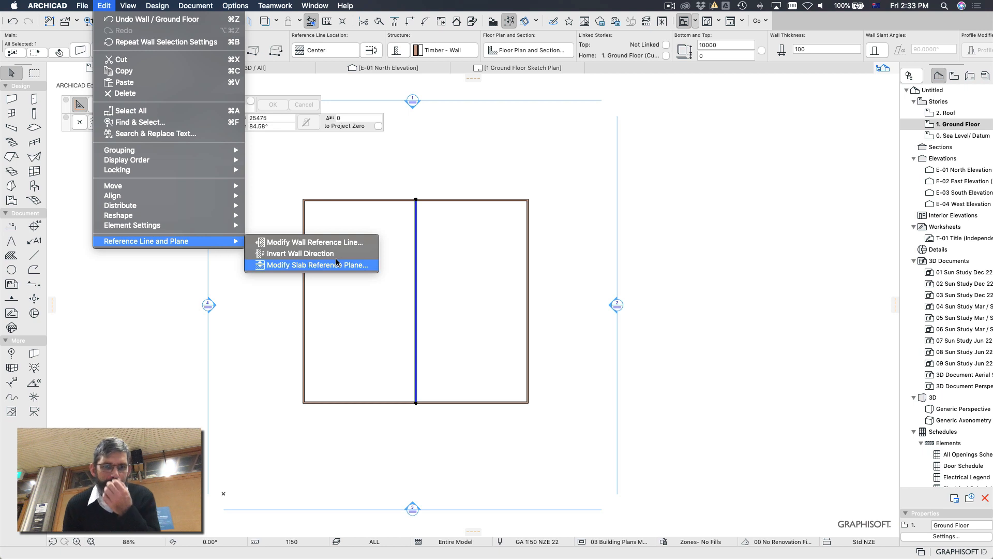
{"action": "left_click", "coordinate": [135, 281]}
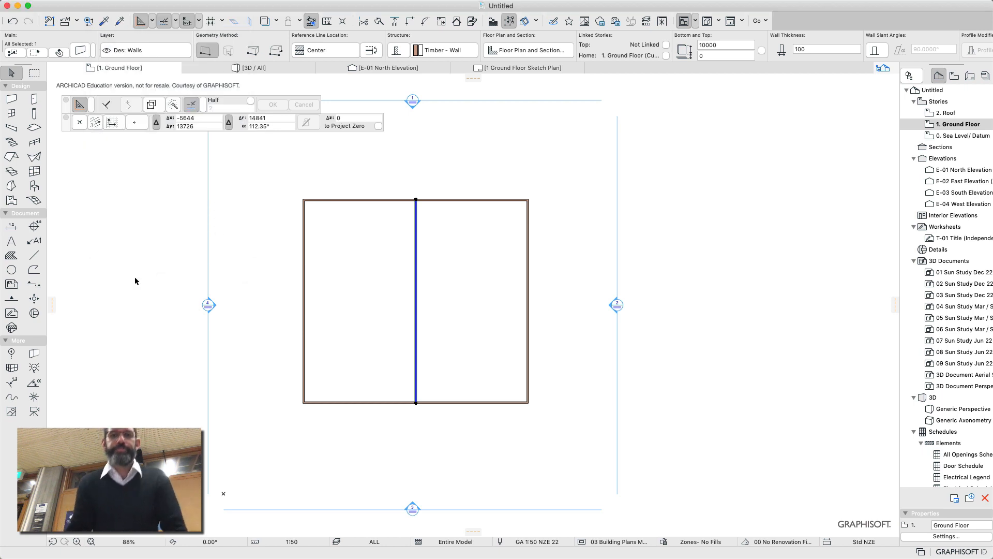
{"action": "left_click", "coordinate": [135, 281]}
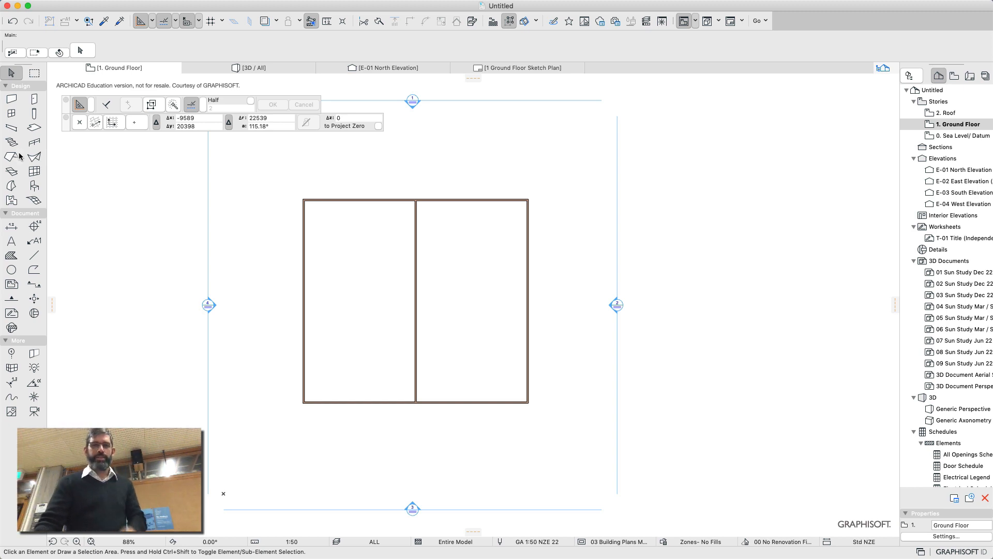
- Delete the middle wall that divides the rectangle
{"action": "scroll", "coordinate": [336, 187], "scroll_direction": "up", "scroll_amount": 4}
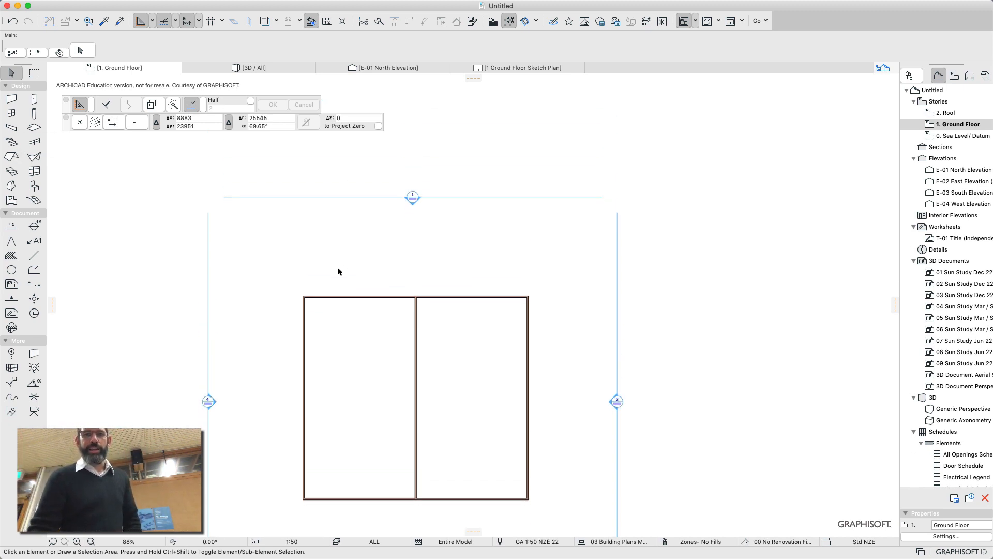
{"action": "scroll", "coordinate": [339, 271], "scroll_direction": "down", "scroll_amount": 3}
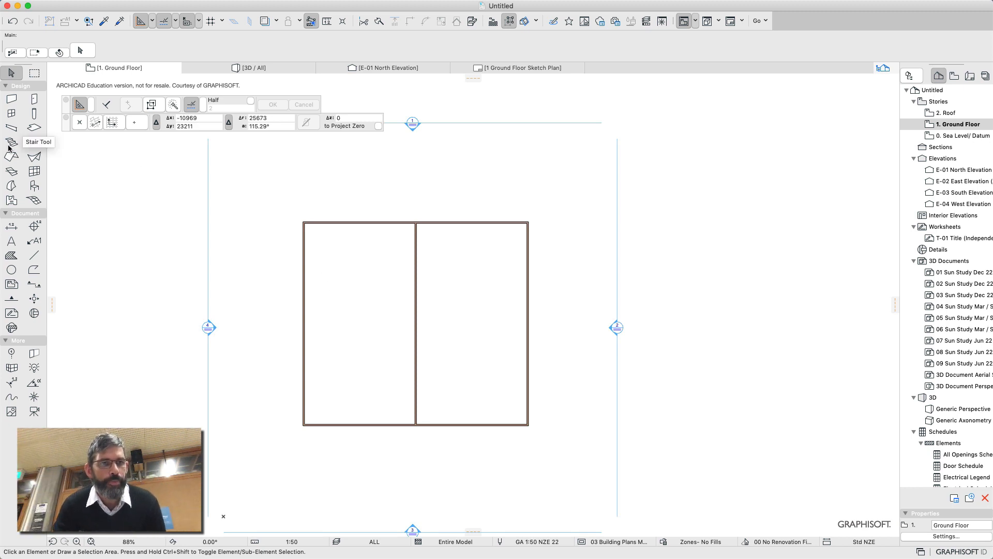
{"action": "left_click", "coordinate": [417, 295]}
{"action": "key", "text": "BackSpace"}
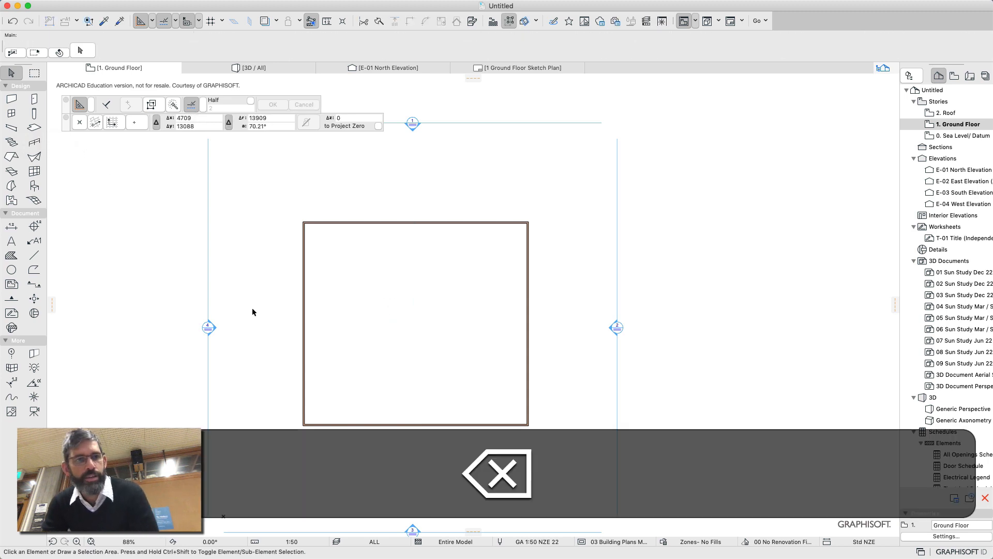
- Draw an irregular four-sided multi-plane roof freehand across the rectangle's top wall with a 30° pitch, and undo it
{"action": "left_click", "coordinate": [11, 157]}
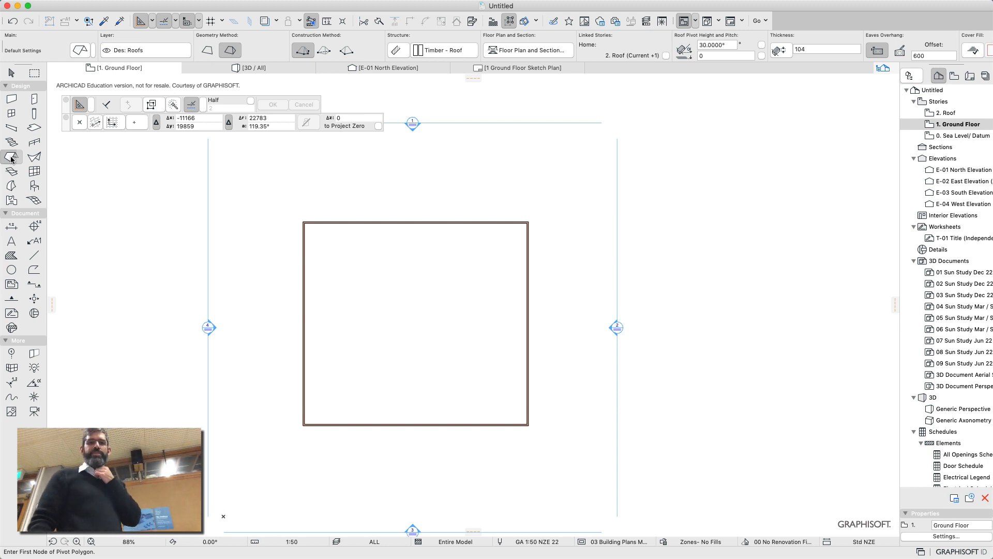
{"action": "left_click", "coordinate": [347, 201]}
{"action": "left_click", "coordinate": [505, 194]}
{"action": "left_click", "coordinate": [504, 292]}
{"action": "left_click", "coordinate": [353, 343]}
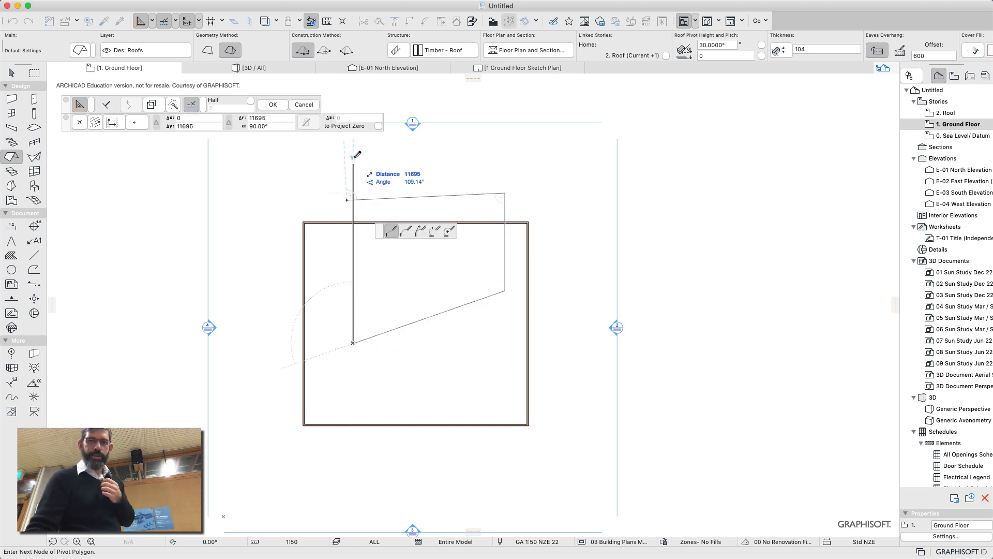
{"action": "left_click", "coordinate": [350, 195]}
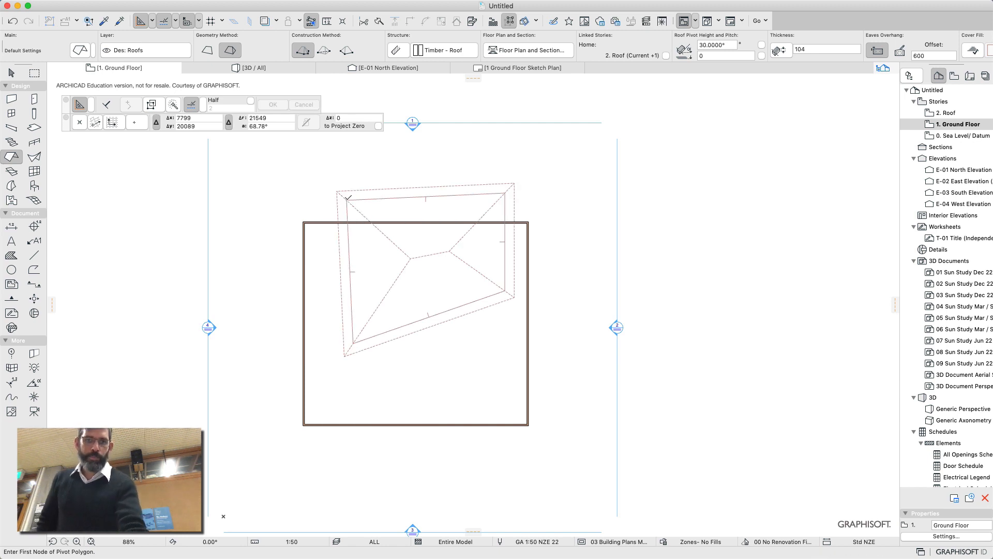
{"action": "key", "text": "super+z"}
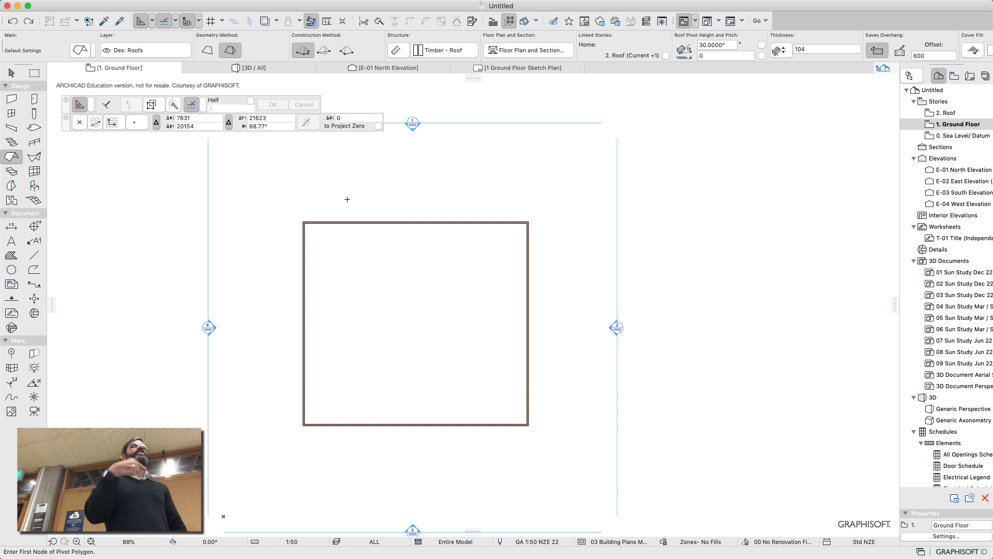
- Create multi-plane roofs from the rectangle's outline and the roof lines inside it with the Magic Wand, and inspect them in 3D
{"action": "left_click", "coordinate": [364, 219]}
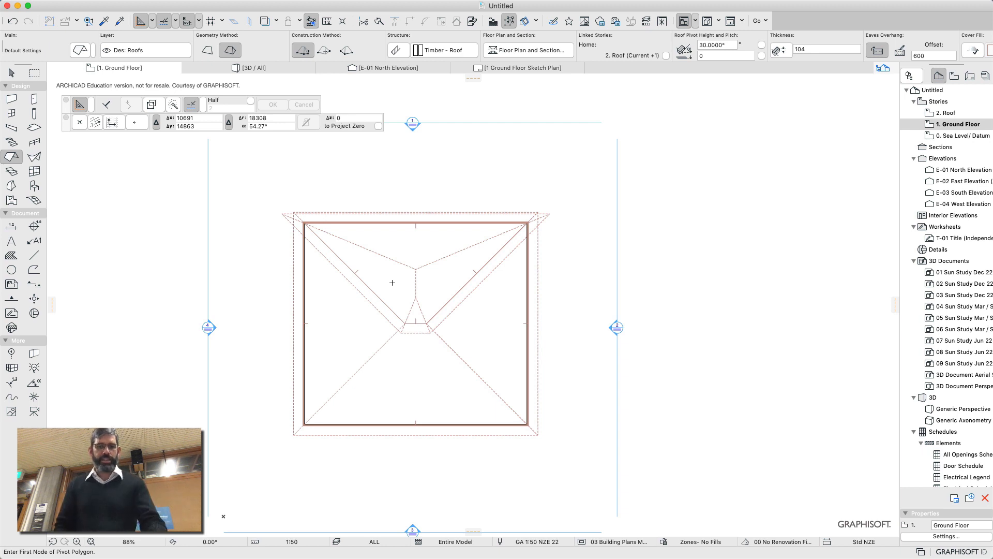
{"action": "key", "text": "F3"}
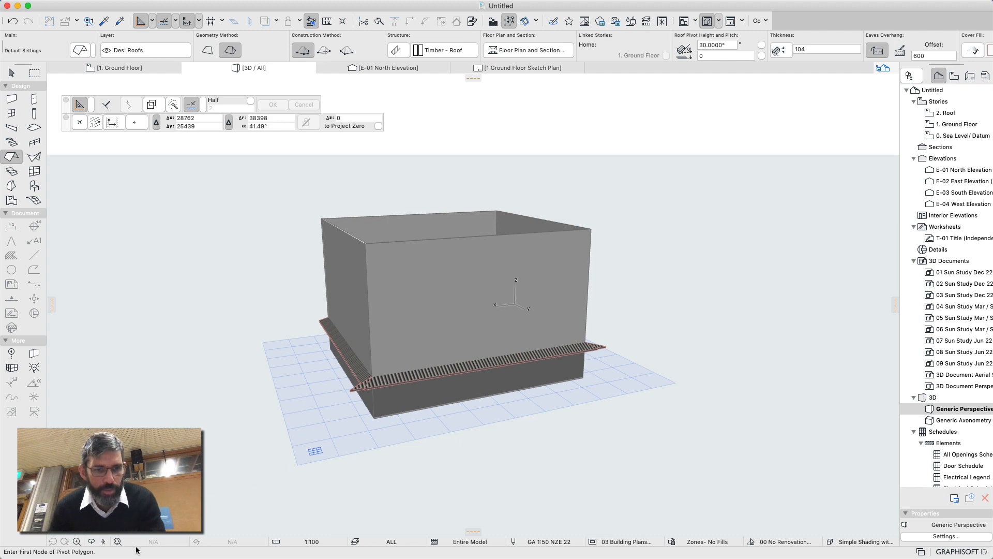
{"action": "left_click", "coordinate": [120, 541]}
{"action": "left_click", "coordinate": [547, 280]}
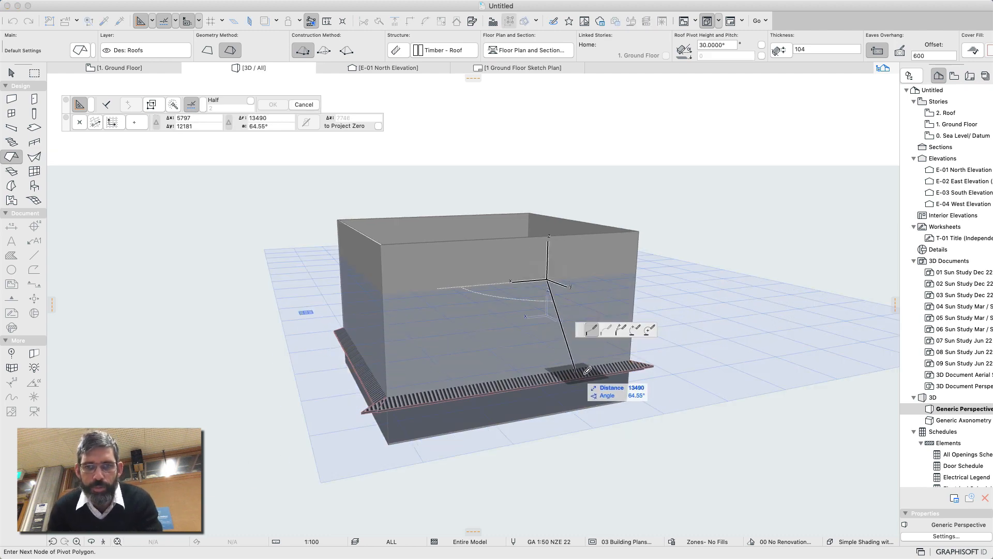
{"action": "key", "text": "Escape"}
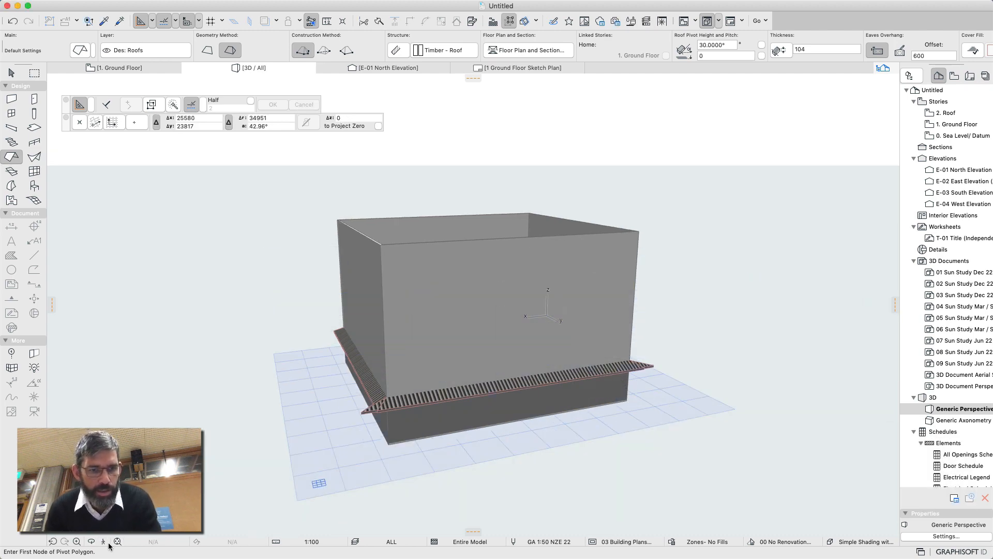
{"action": "left_click", "coordinate": [91, 541]}
{"action": "left_click_drag", "start_coordinate": [312, 463], "coordinate": [261, 273]}
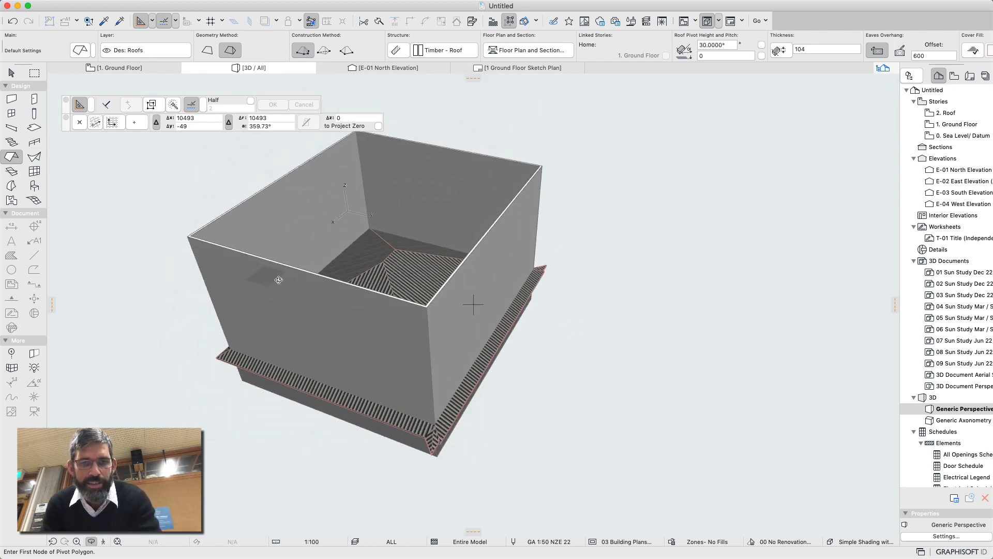
- Undo the extra inner roof on the ground floor plan and delete the hip roof over the rectangle
{"action": "key", "text": "F2"}
{"action": "key", "text": "super+z"}
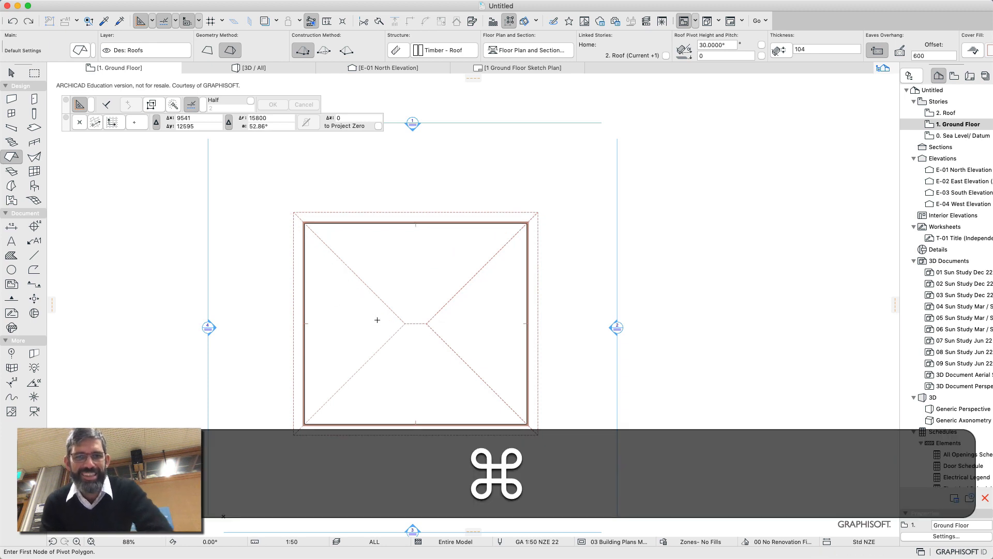
{"action": "left_click", "coordinate": [11, 72]}
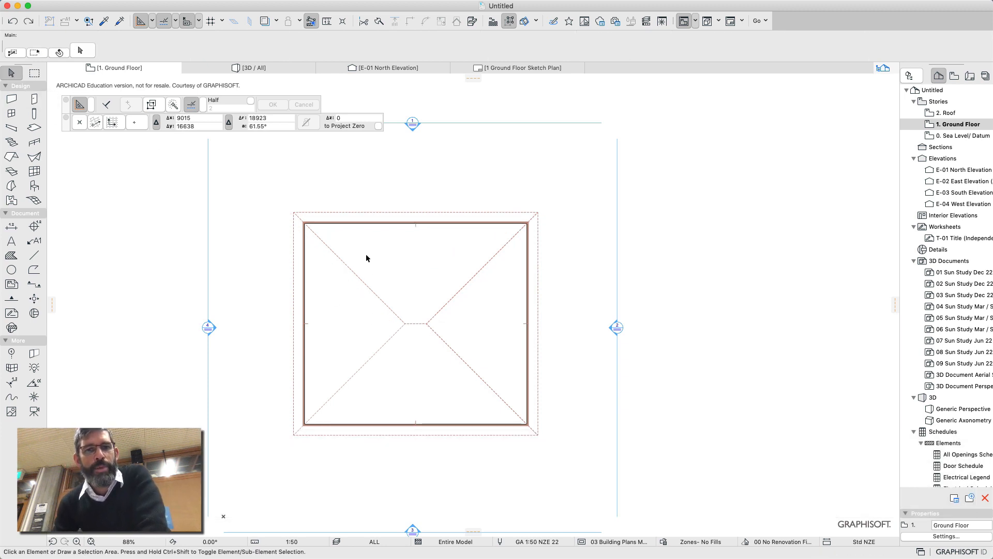
{"action": "left_click", "coordinate": [363, 289]}
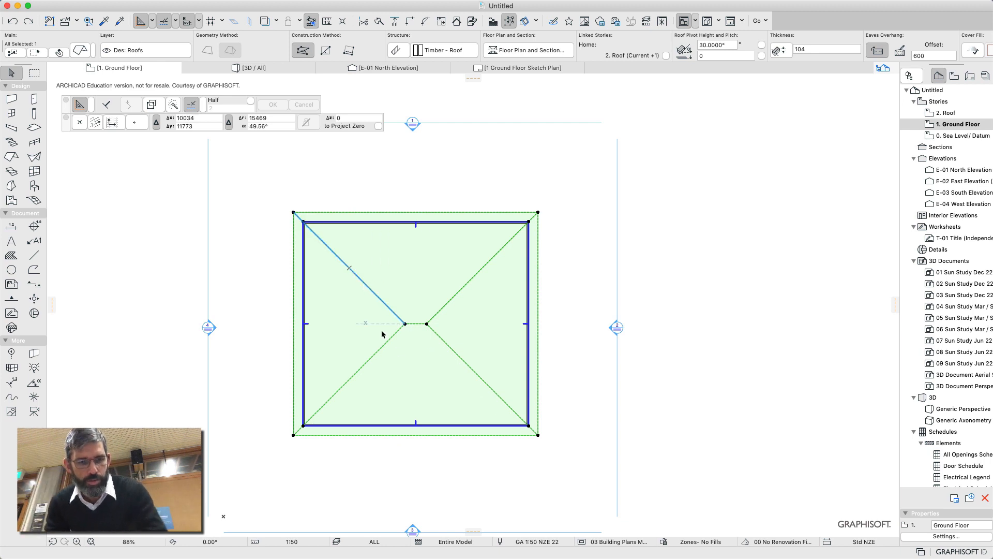
{"action": "key", "text": "super+z"}
{"action": "key", "text": "BackSpace"}
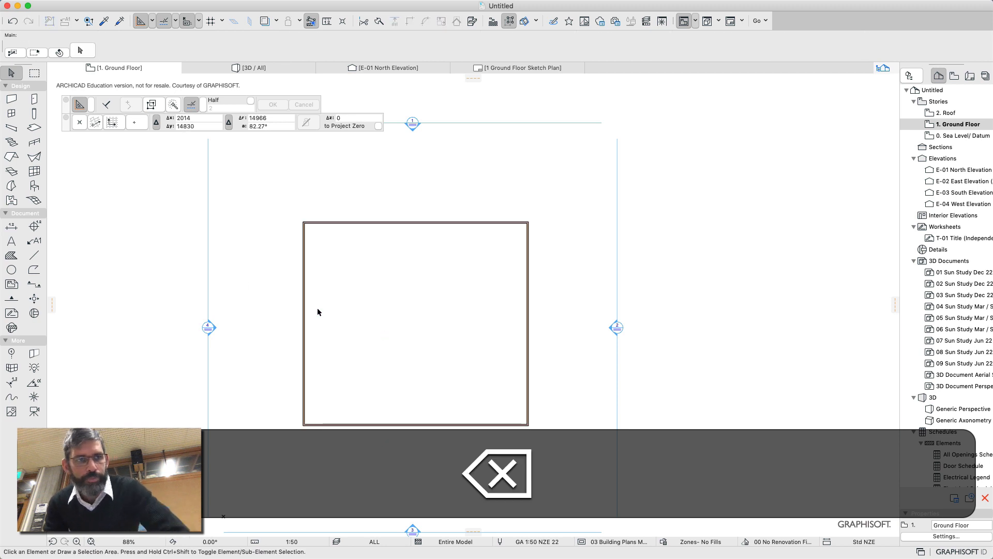
- Create a multi-plane hip roof with a 30° pitch and 600 mm eaves offset from the rectangle's walls with the Magic Wand
{"action": "left_click", "coordinate": [12, 156]}
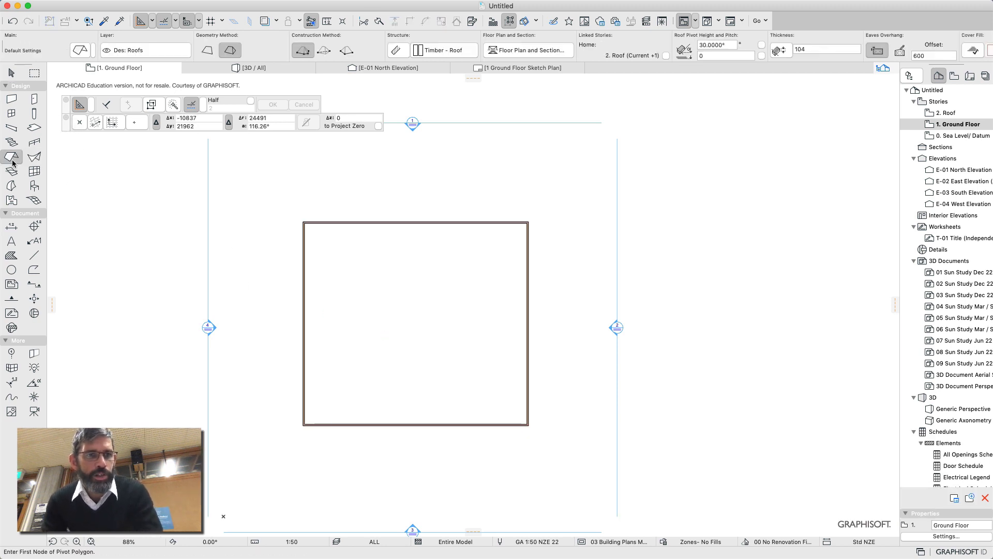
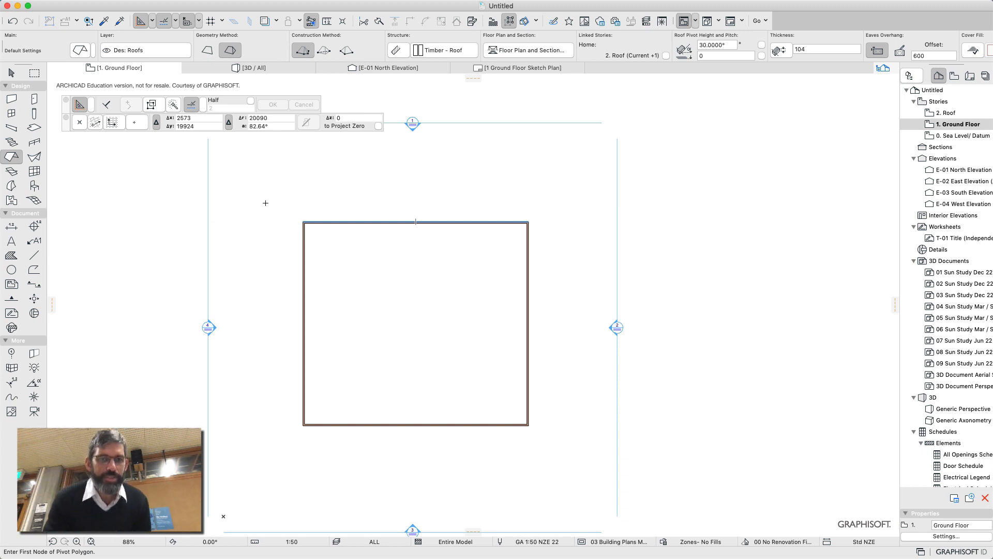
{"action": "left_click", "coordinate": [317, 221]}
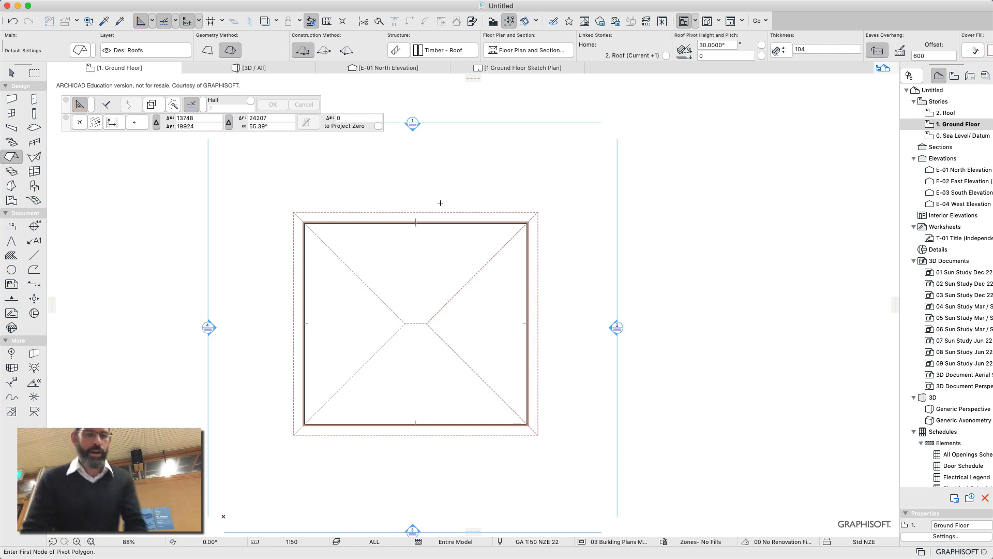
- Set the hip roof's home story to 1. Ground Floor and its pivot line elevation to 10000, and deselect it
{"action": "left_click", "coordinate": [11, 73]}
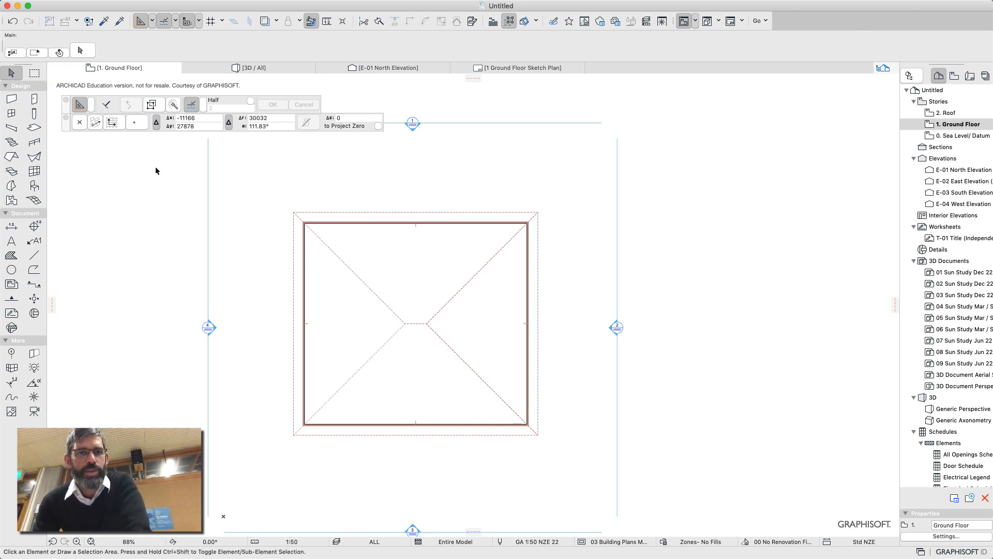
{"action": "left_click", "coordinate": [432, 325]}
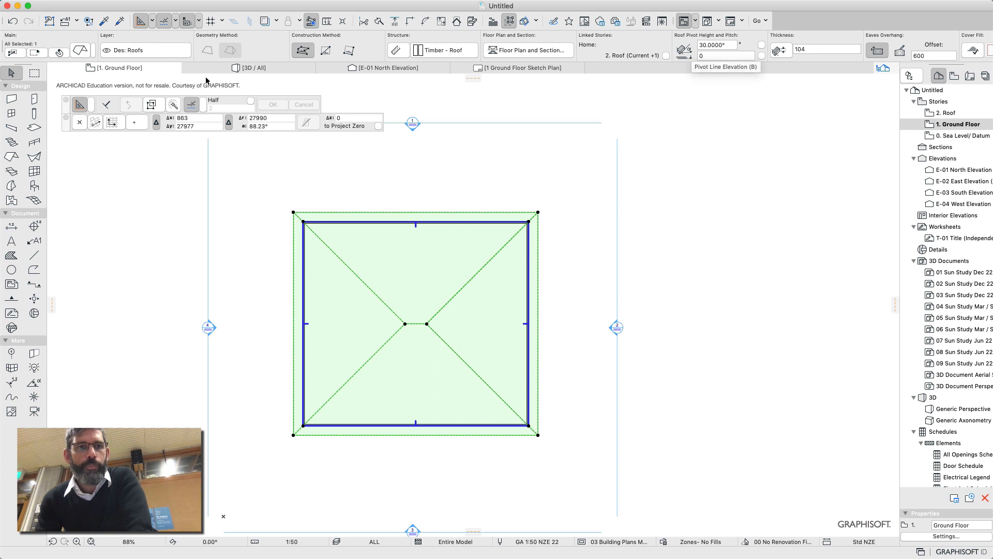
{"action": "left_click", "coordinate": [81, 51]}
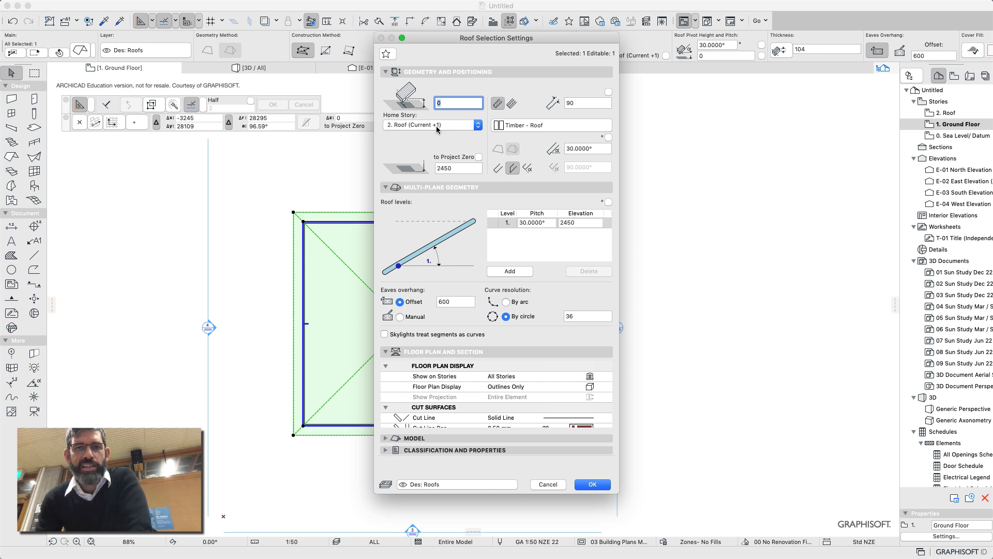
{"action": "left_click", "coordinate": [436, 130]}
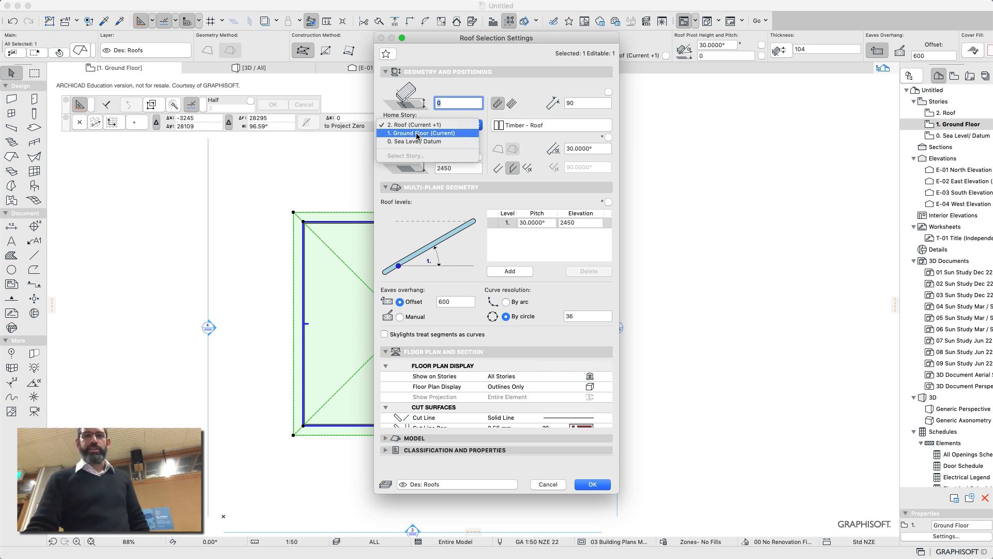
{"action": "left_click", "coordinate": [418, 135]}
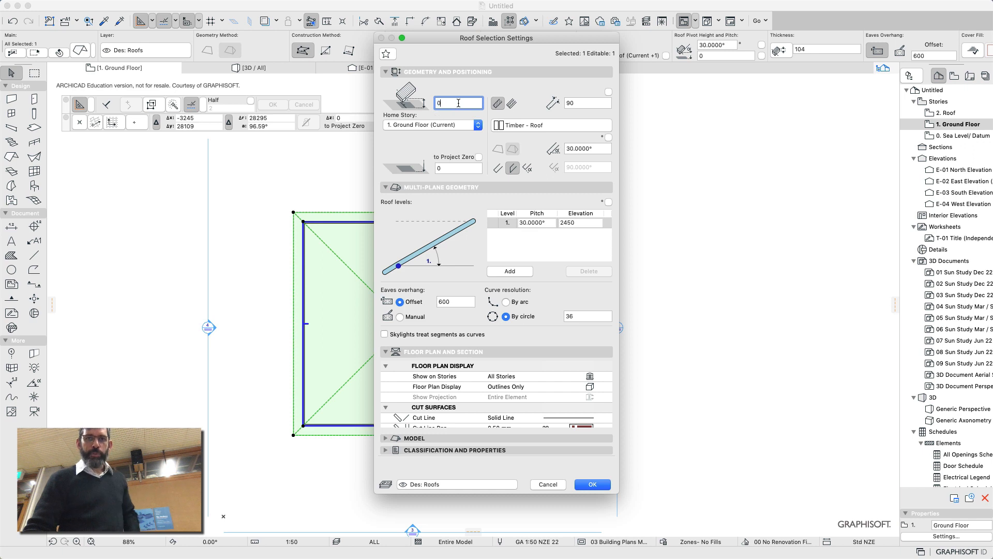
{"action": "type", "text": "10000"}
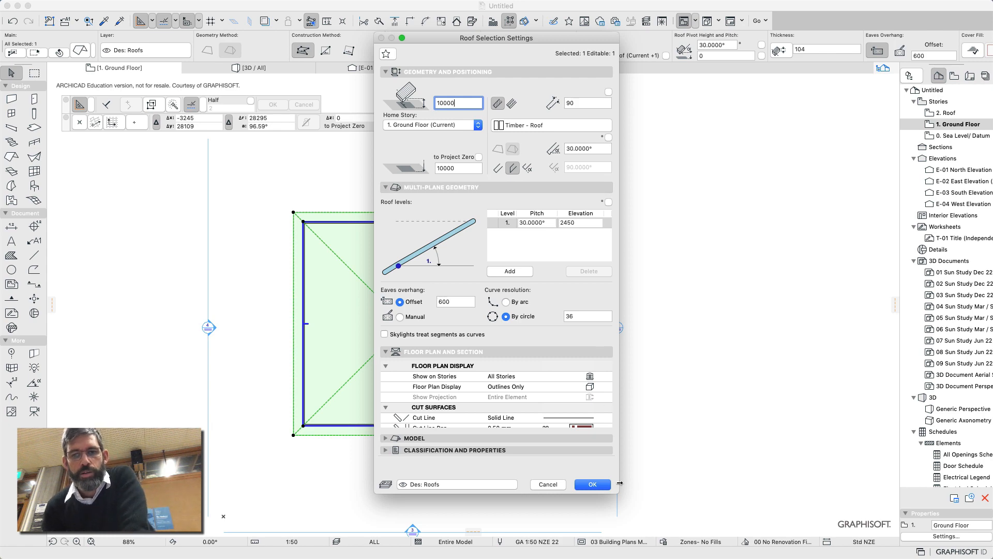
{"action": "left_click", "coordinate": [592, 484]}
{"action": "left_click", "coordinate": [478, 474]}
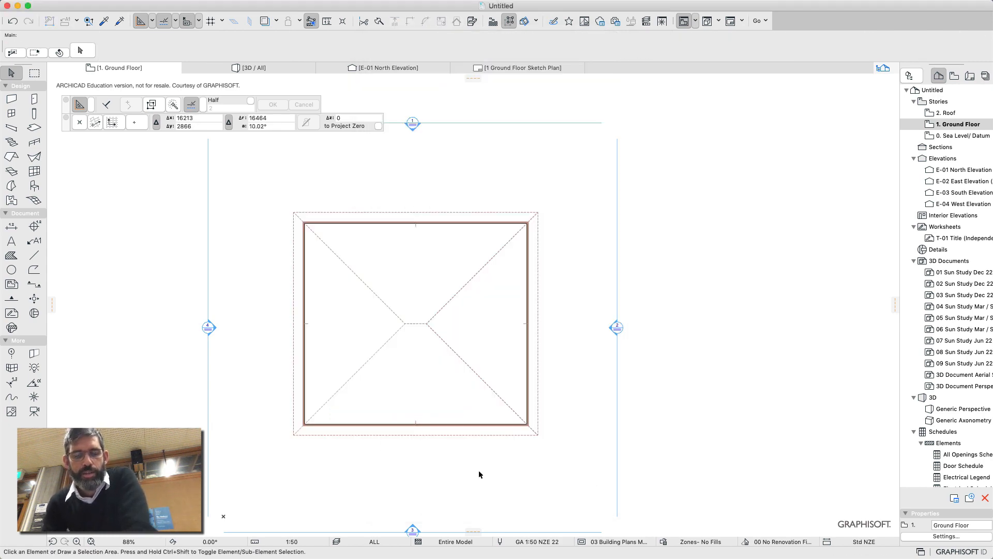
- Examine the hip roof and the walls beneath it in 3D from above, below and the side
{"action": "key", "text": "F3"}
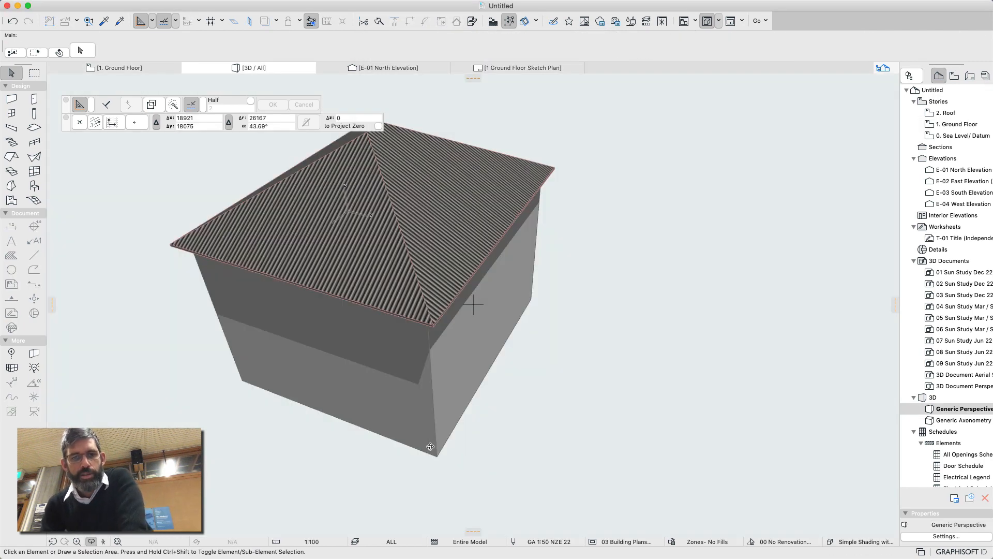
{"action": "left_click_drag", "start_coordinate": [402, 443], "coordinate": [701, 304]}
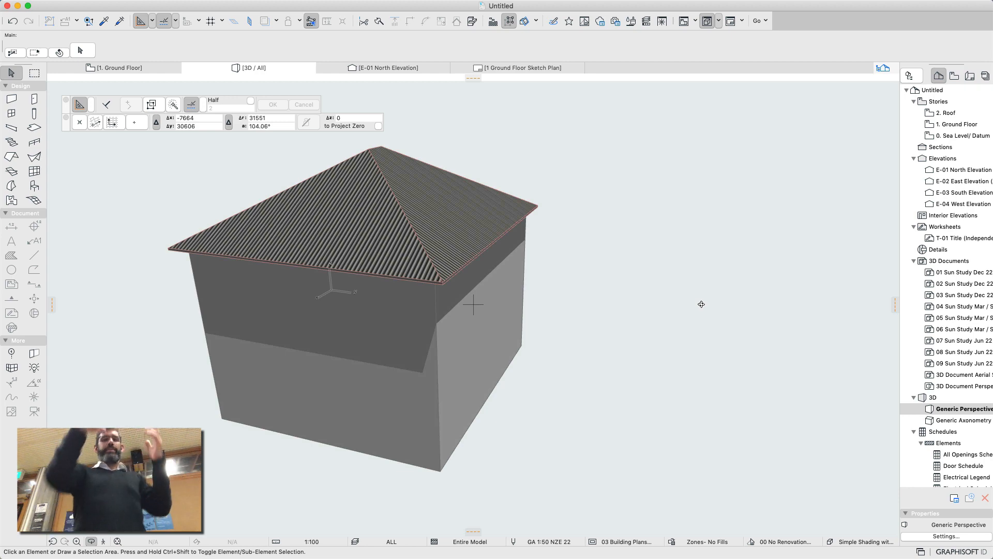
{"action": "left_click", "coordinate": [118, 541]}
{"action": "left_click_drag", "start_coordinate": [446, 329], "coordinate": [514, 112]}
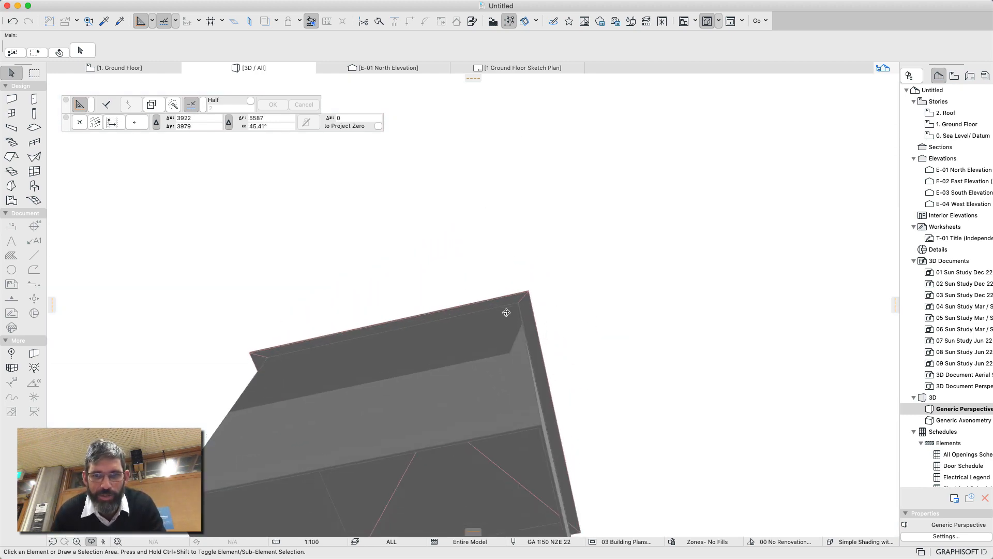
{"action": "left_click_drag", "start_coordinate": [535, 310], "coordinate": [570, 429]}
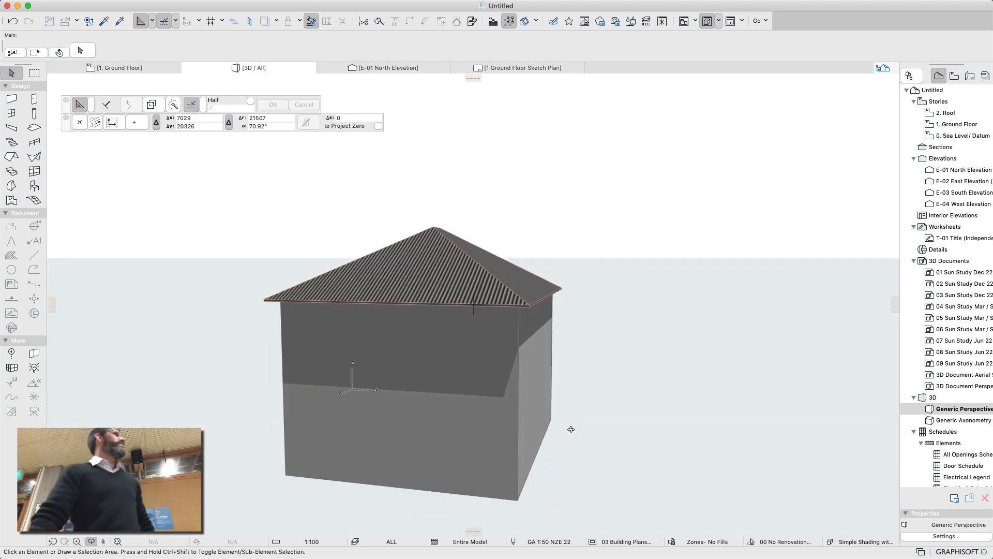
{"action": "left_click_drag", "start_coordinate": [519, 290], "coordinate": [488, 318]}
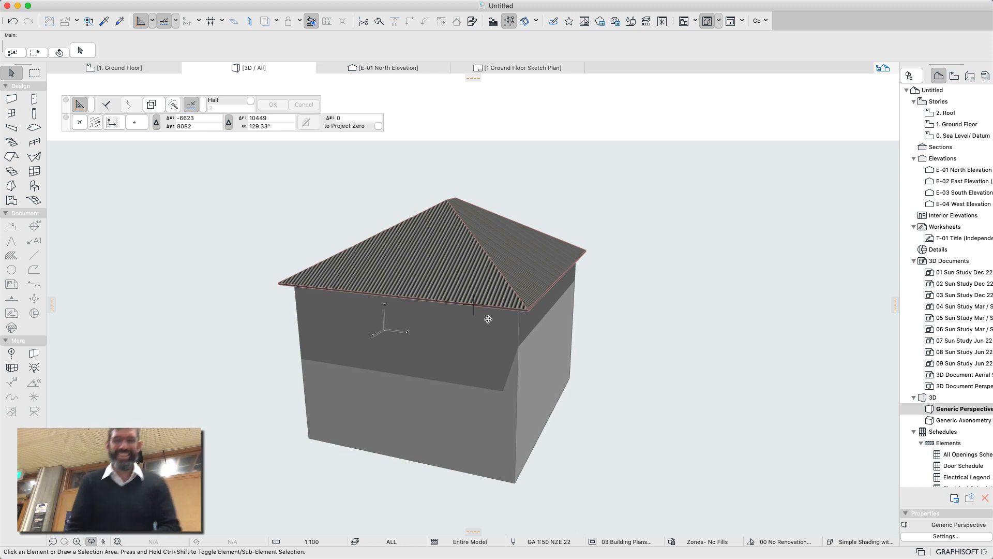
{"action": "left_click_drag", "start_coordinate": [489, 319], "coordinate": [528, 239]}
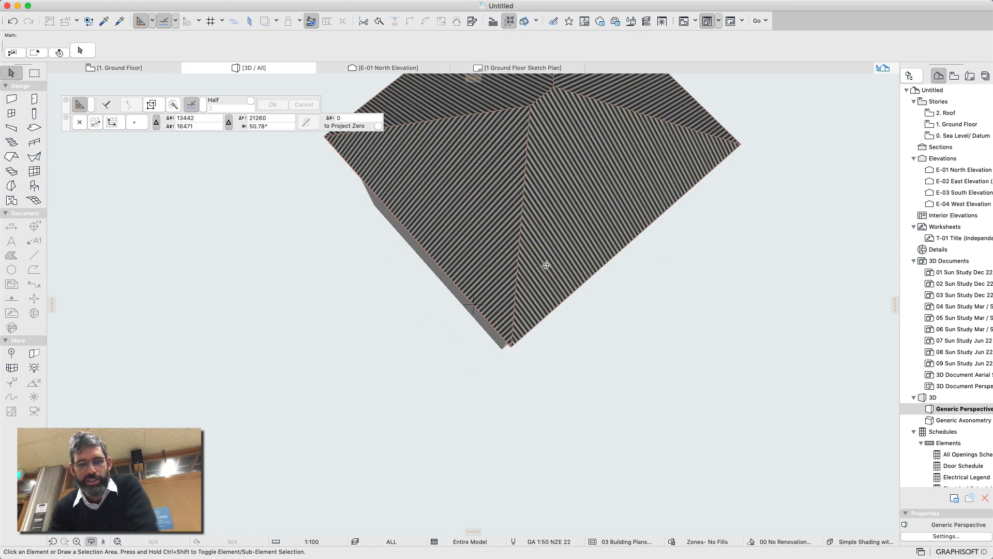
- Select the hip roof on the ground floor plan and set its eaves overhang offset to 0
{"action": "key", "text": "F2"}
{"action": "left_click", "coordinate": [421, 329]}
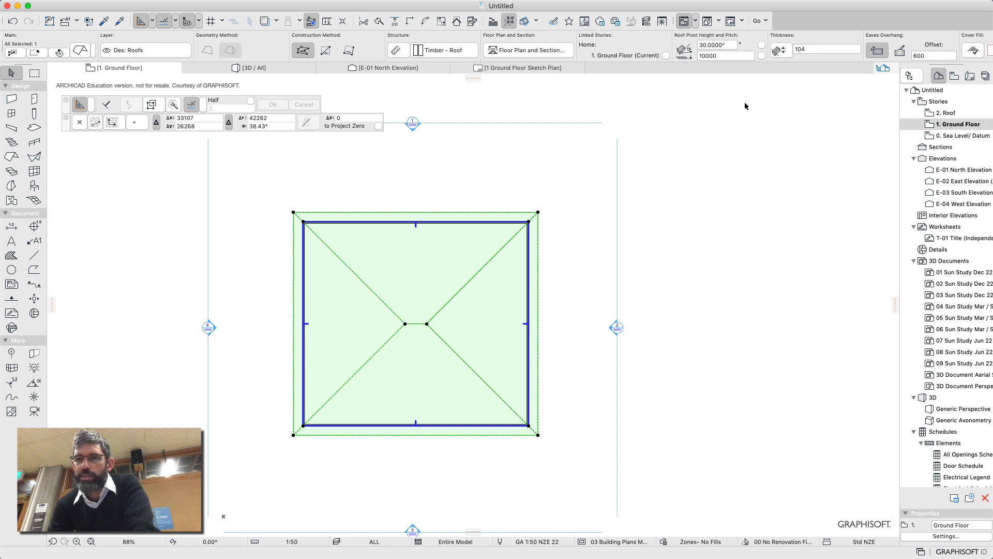
{"action": "left_click", "coordinate": [914, 56]}
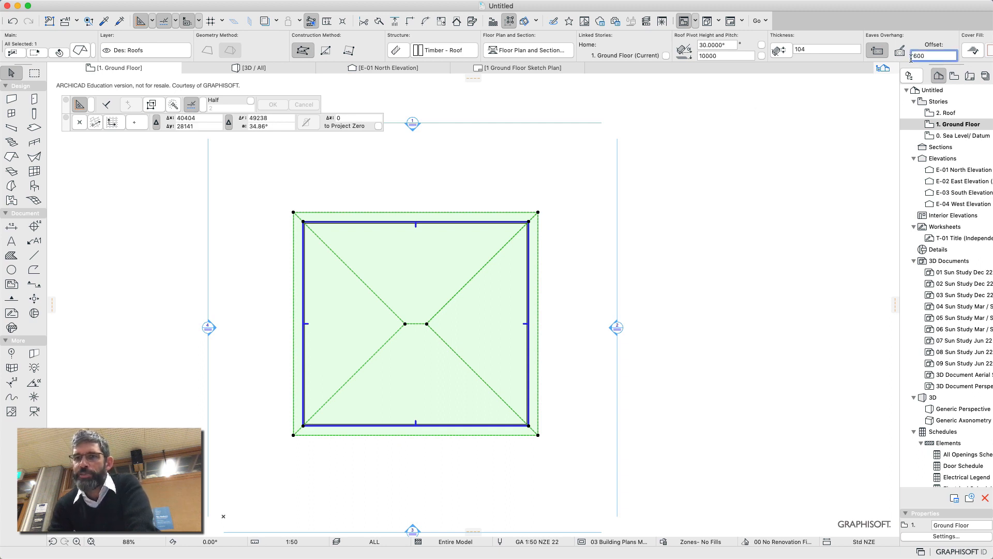
{"action": "type", "text": "0"}
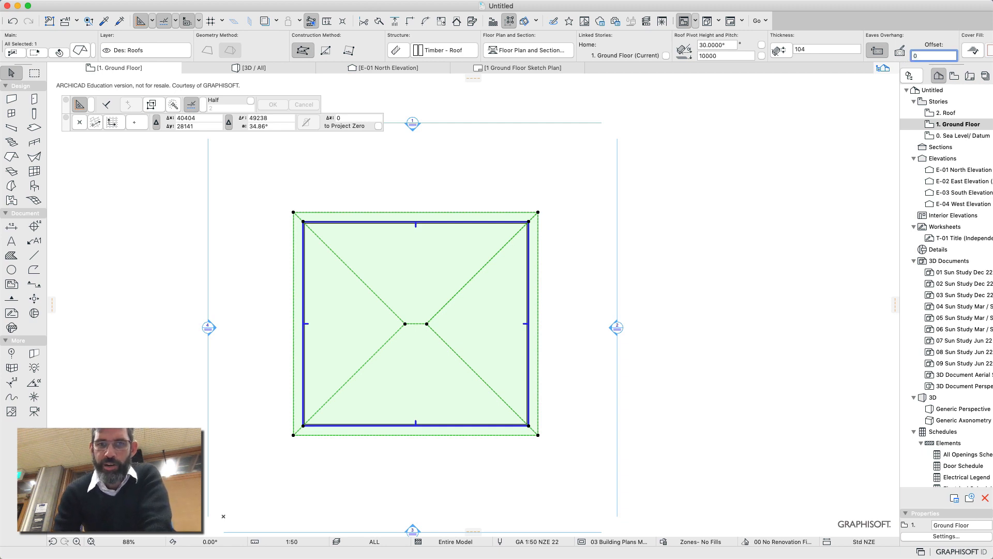
{"action": "key", "text": "Return"}
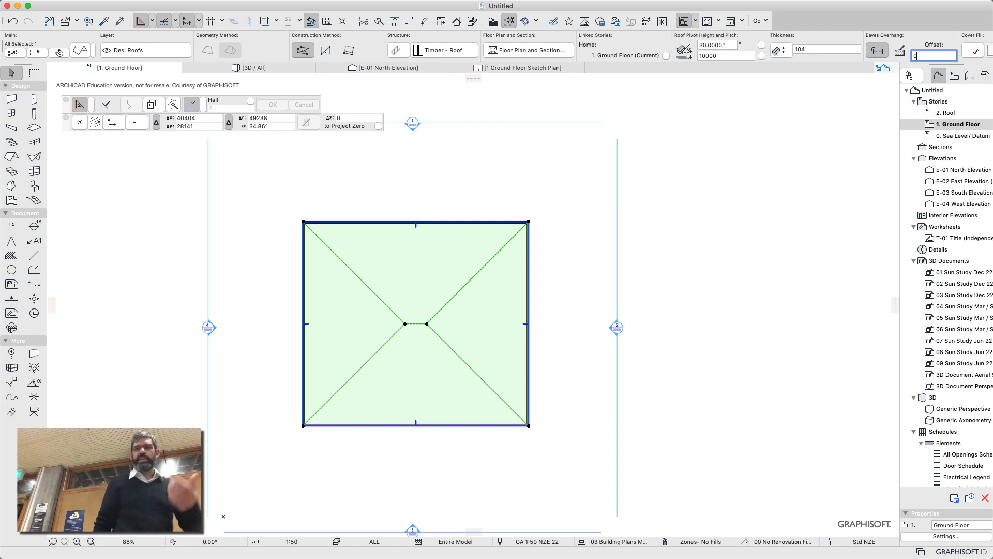
- Set the roof's eaves overhang offset to 3000 and check it in the roof selection settings without changing anything there
{"action": "key", "text": "BackSpace"}
{"action": "type", "text": "3000"}
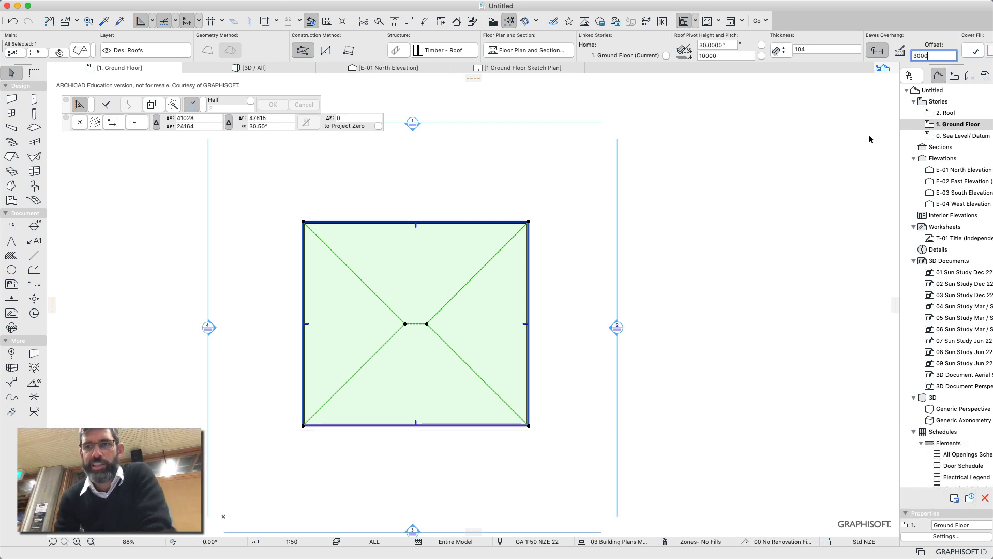
{"action": "key", "text": "Return"}
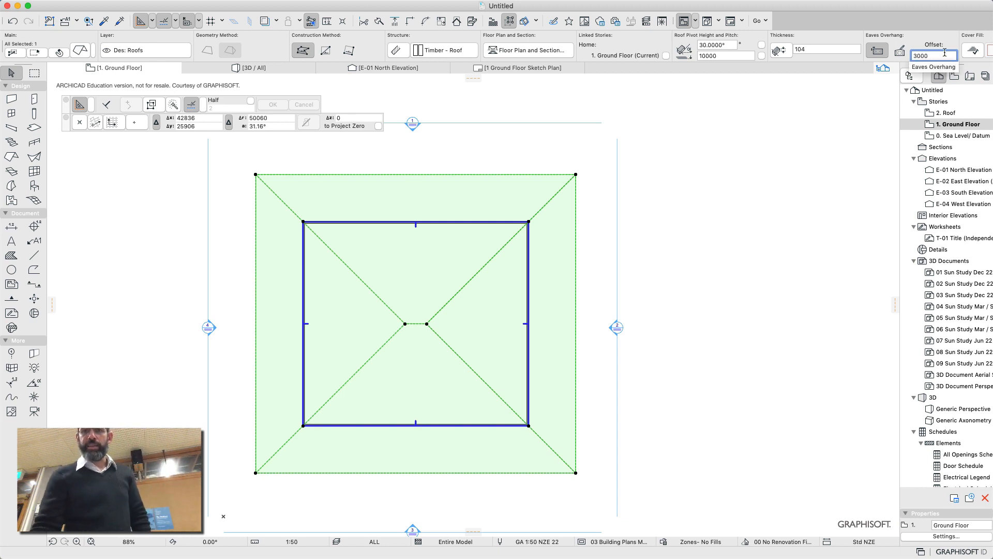
{"action": "left_click", "coordinate": [82, 52]}
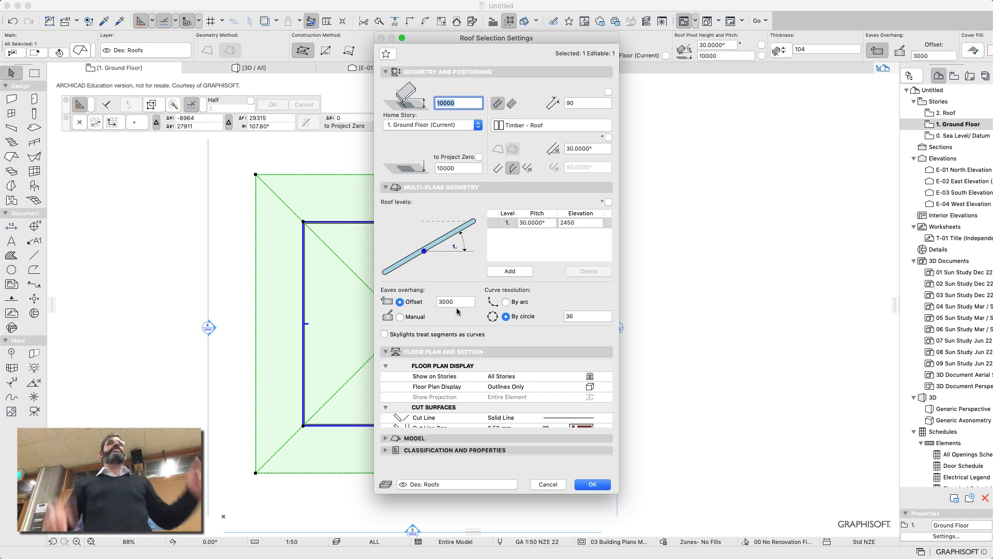
{"action": "left_click", "coordinate": [541, 484]}
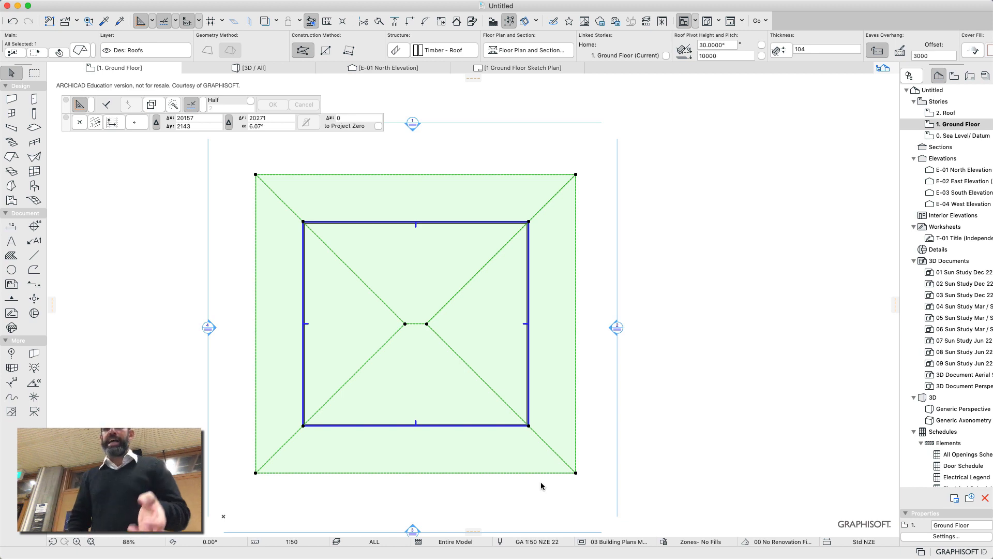
- Reset the roof's eaves overhang offset to 0 and deselect the roof
{"action": "double_click", "coordinate": [929, 56]}
{"action": "type", "text": "0"}
{"action": "key", "text": "Return"}
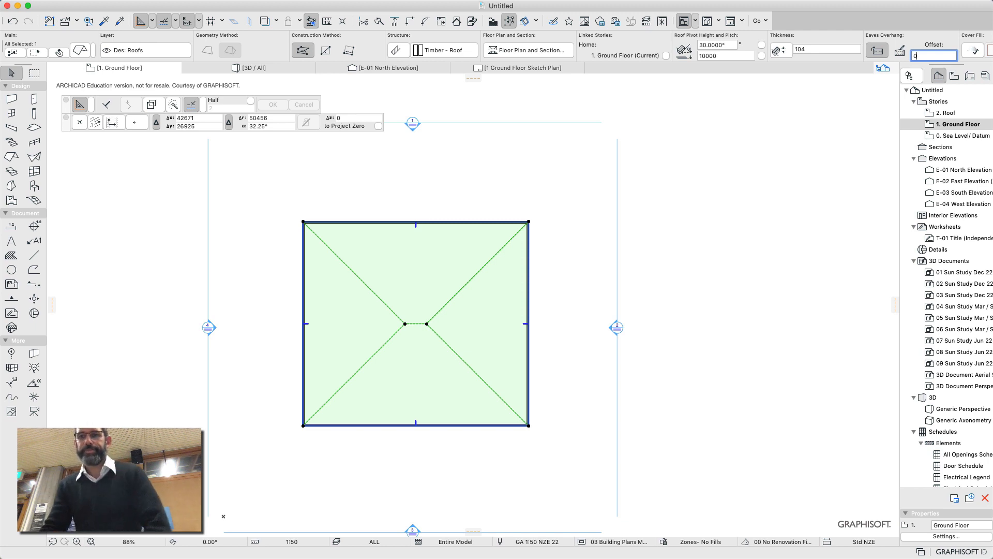
{"action": "left_click", "coordinate": [185, 245]}
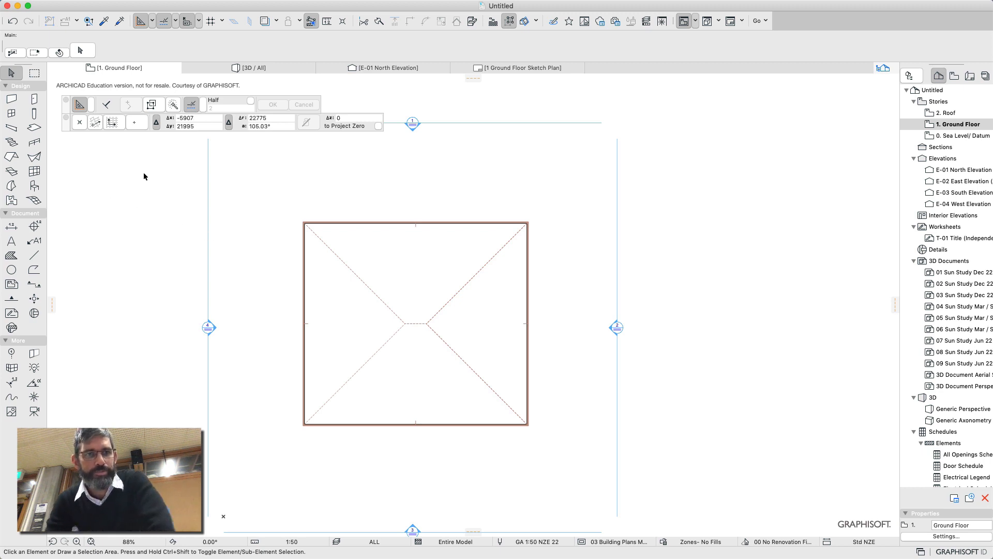
- Review the Window tool's default settings for Window 22, including the elevation preview, opening type, frame widths, natural ventilation and sash type options
{"action": "left_click", "coordinate": [11, 114]}
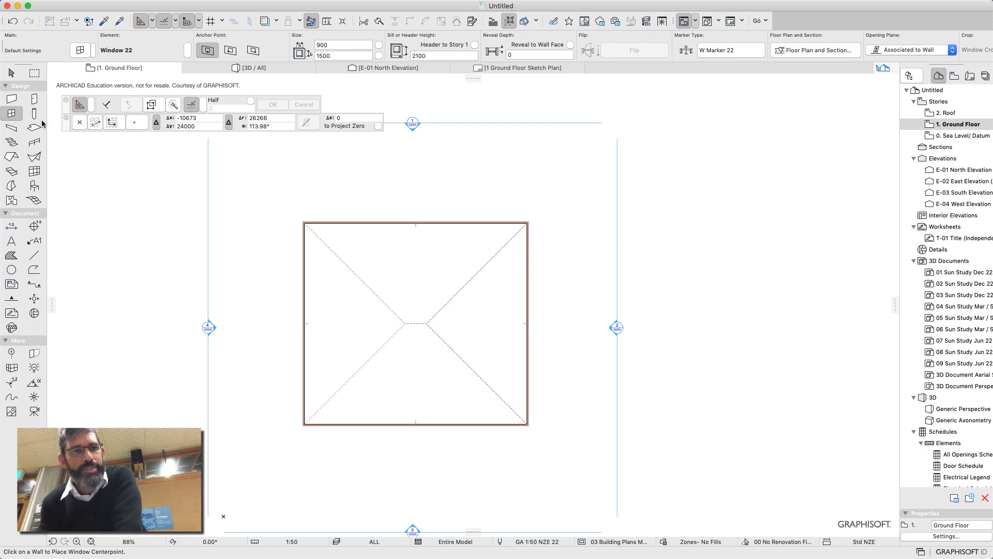
{"action": "left_click", "coordinate": [81, 50]}
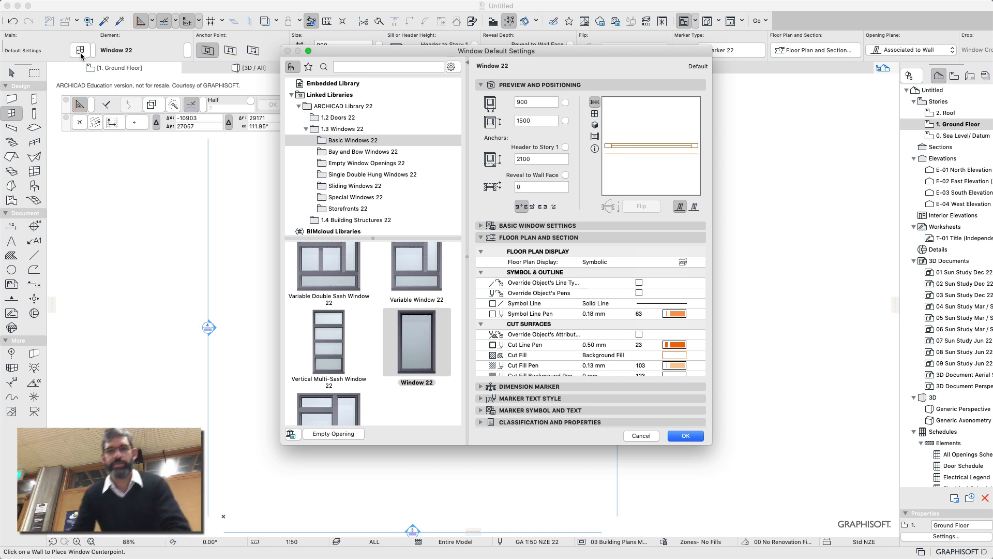
{"action": "left_click", "coordinate": [594, 114]}
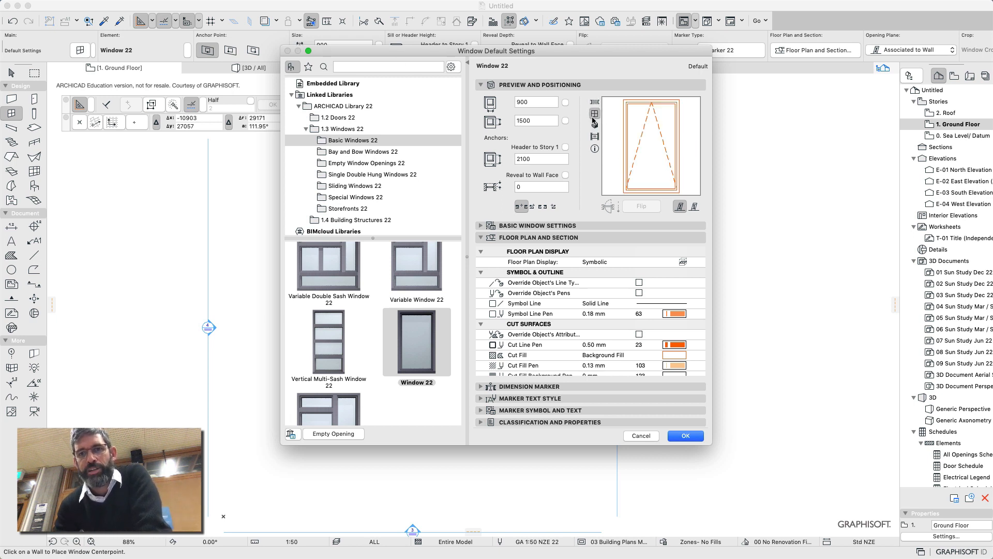
{"action": "left_click", "coordinate": [480, 226]}
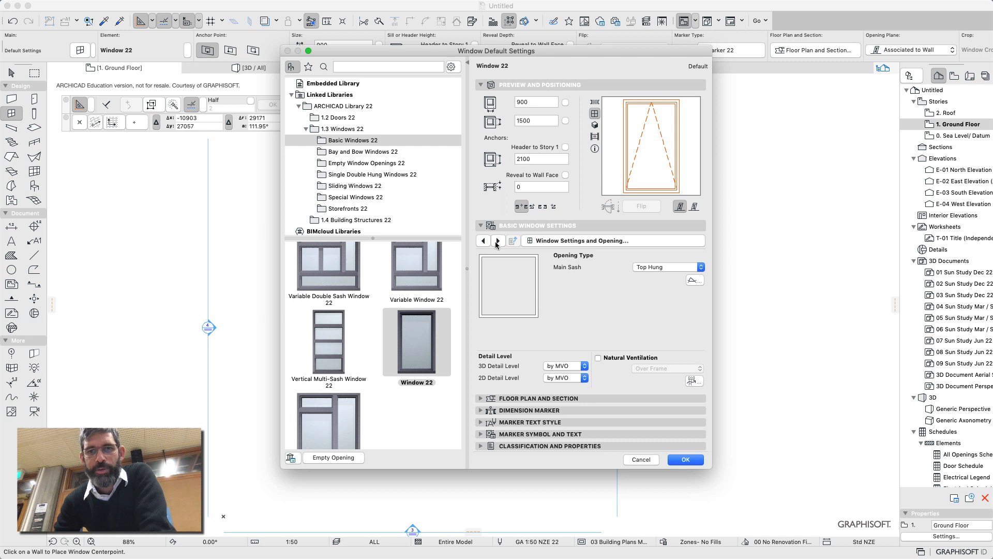
{"action": "left_click", "coordinate": [497, 241]}
{"action": "left_click", "coordinate": [498, 241]}
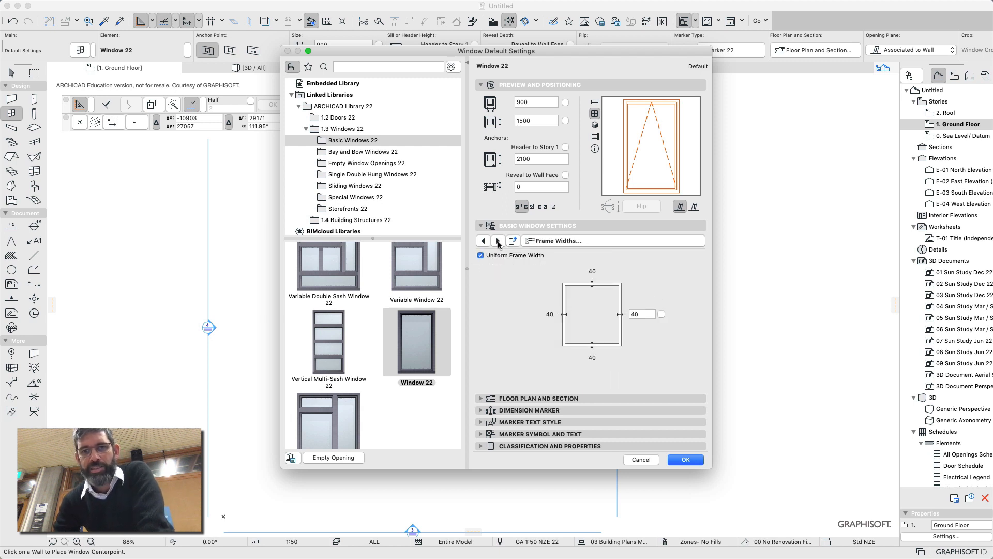
{"action": "left_click", "coordinate": [498, 241]}
{"action": "left_click", "coordinate": [498, 241]}
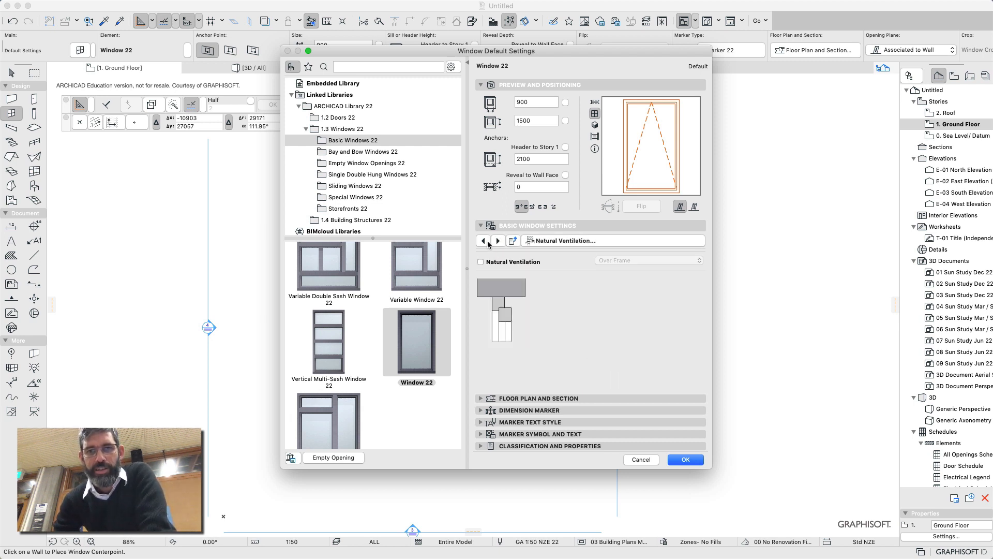
{"action": "left_click", "coordinate": [484, 240]}
{"action": "left_click", "coordinate": [552, 295]}
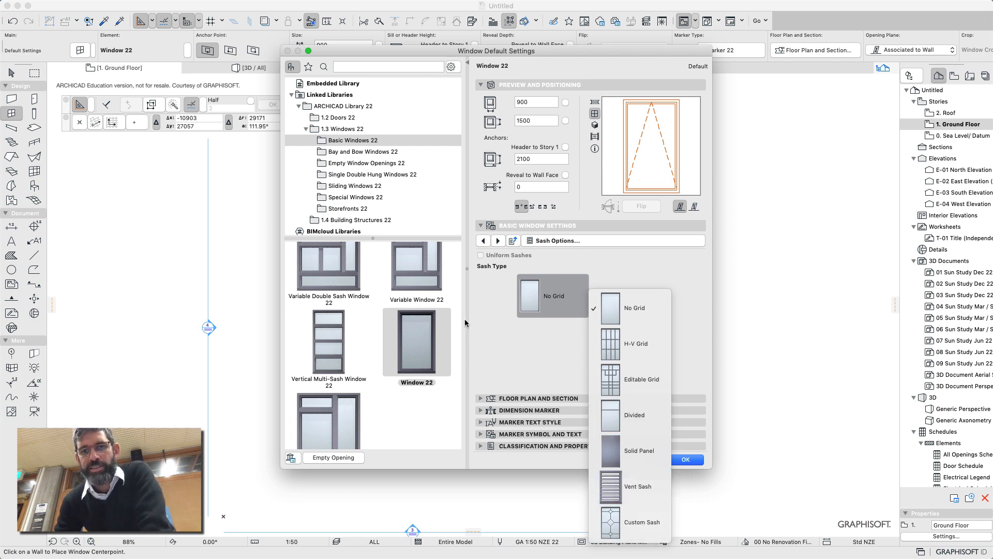
{"action": "left_click", "coordinate": [479, 311]}
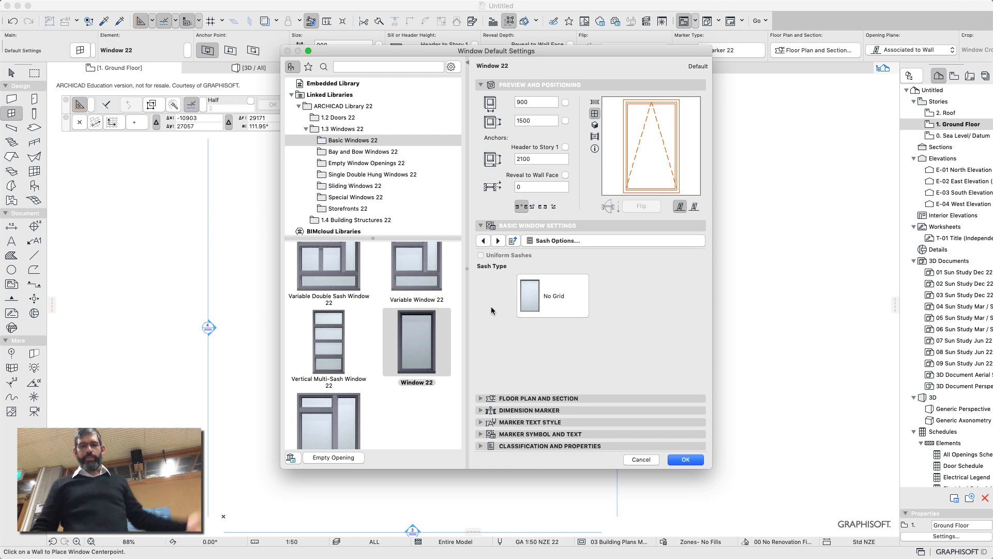
- Switch the default window to the empty Simple Window Opening and look through its custom, reveal and all-parameters settings
{"action": "left_click", "coordinate": [322, 457]}
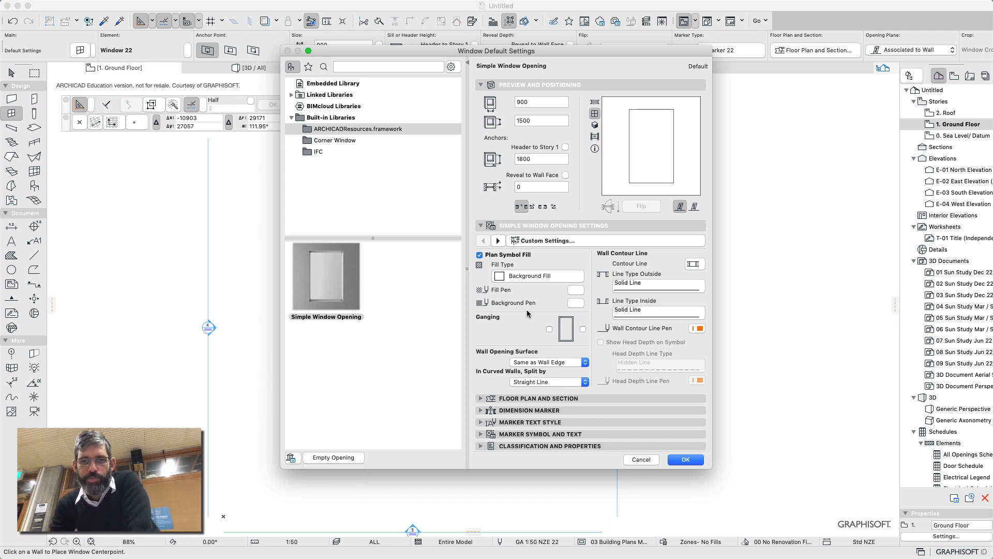
{"action": "left_click", "coordinate": [497, 241]}
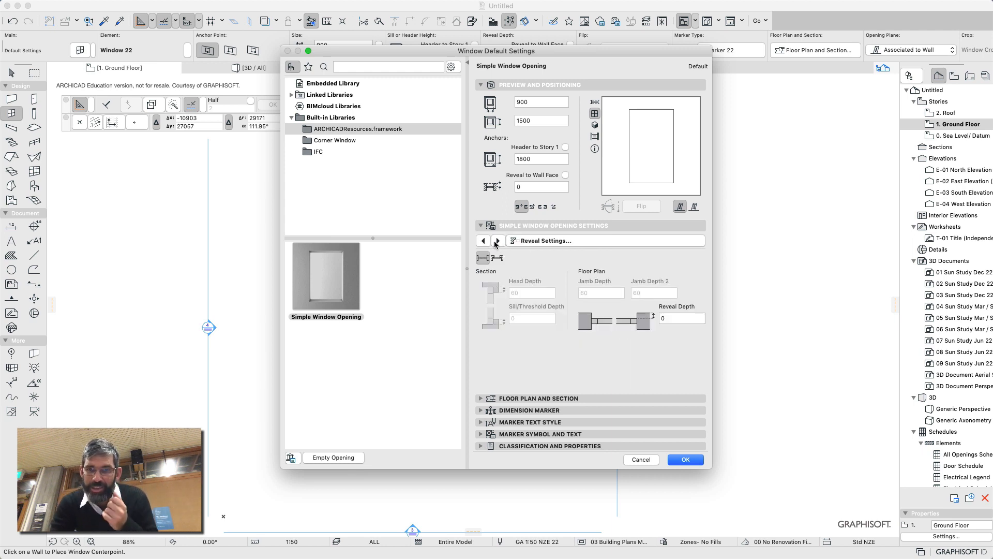
{"action": "left_click", "coordinate": [497, 241]}
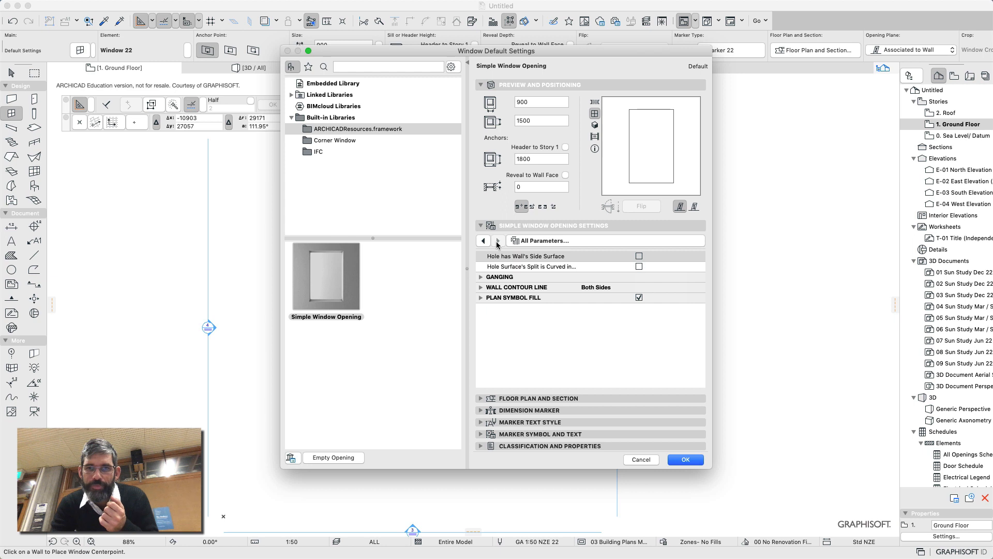
{"action": "left_click", "coordinate": [486, 242]}
{"action": "left_click", "coordinate": [484, 241]}
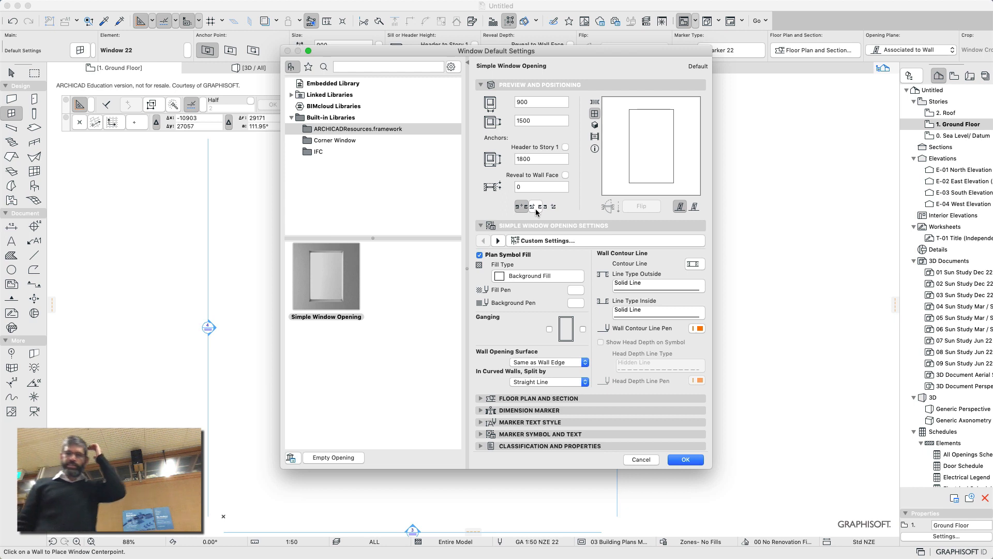
- Accept the empty Simple Window Opening as the default window type
{"action": "left_click", "coordinate": [687, 459]}
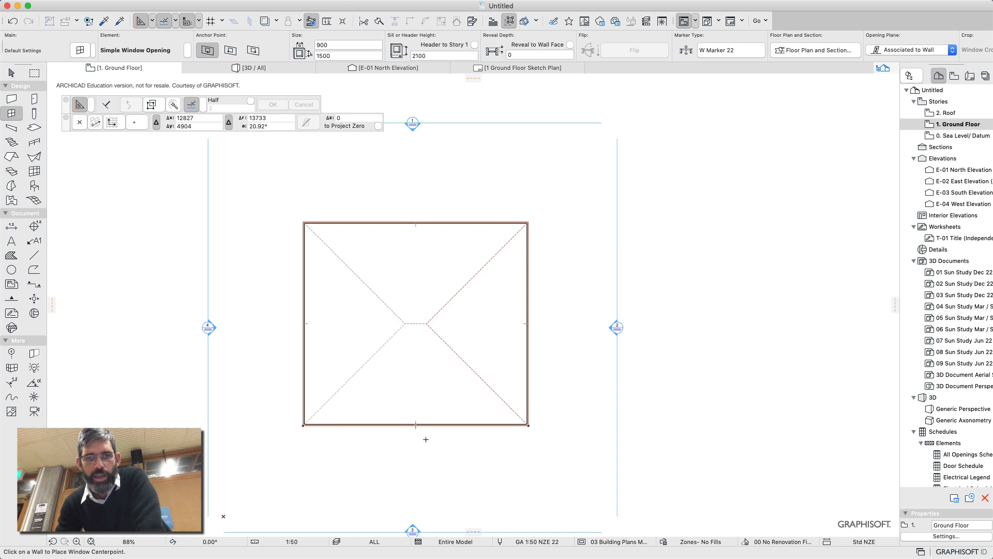
- Try placing a 900 by 1500 simple opening in the wall along the plan's lower edge, and undo the placement
{"action": "left_click", "coordinate": [353, 424]}
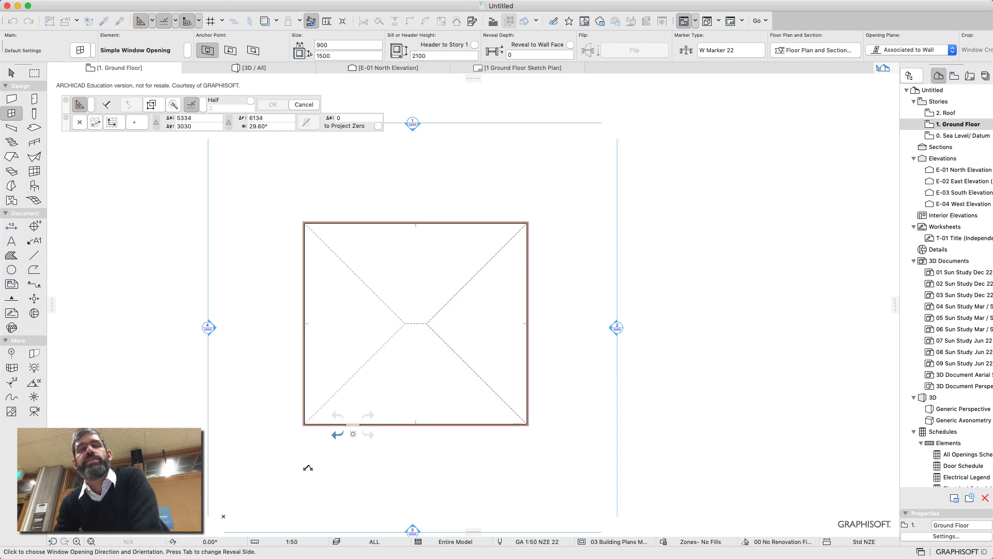
{"action": "left_click", "coordinate": [308, 468]}
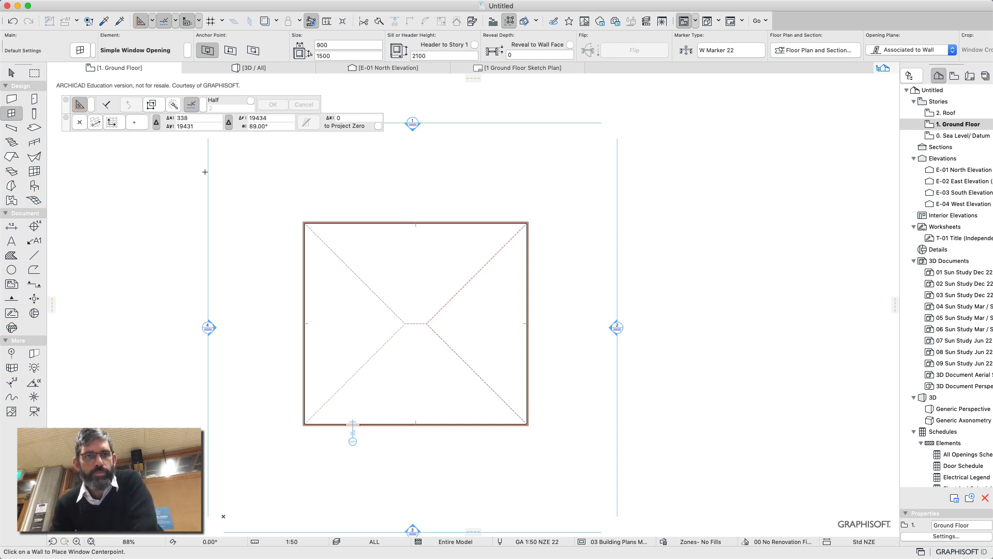
{"action": "left_click", "coordinate": [80, 50]}
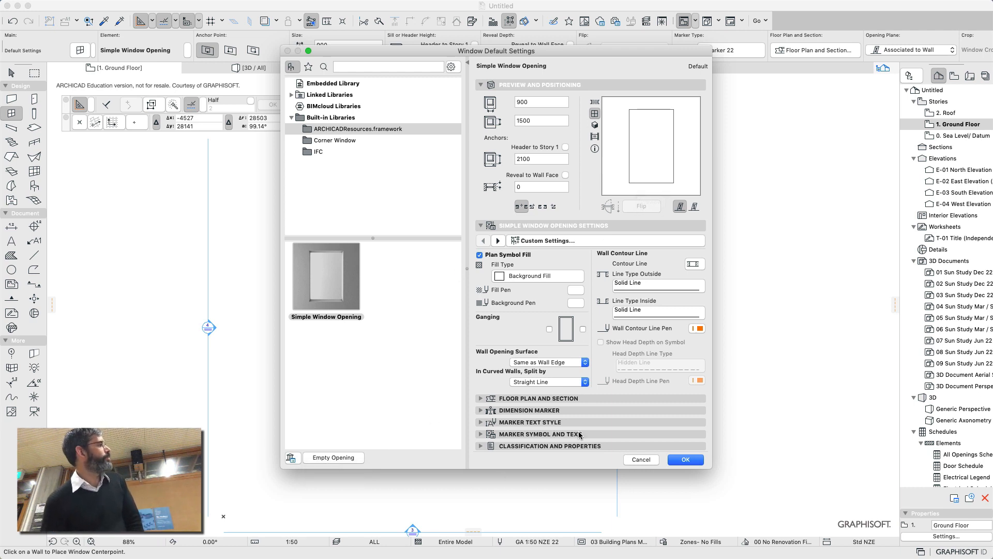
{"action": "left_click", "coordinate": [634, 460]}
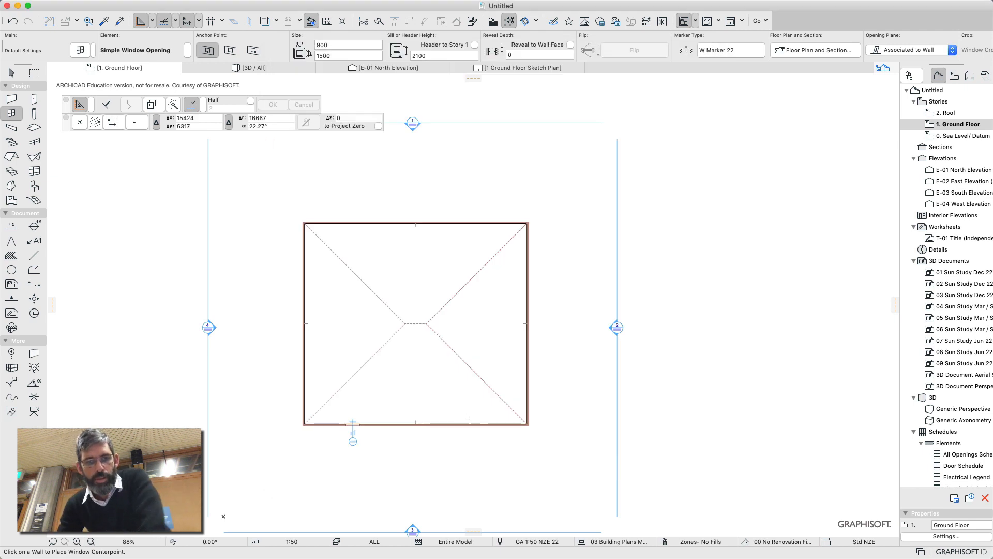
{"action": "key", "text": "super"}
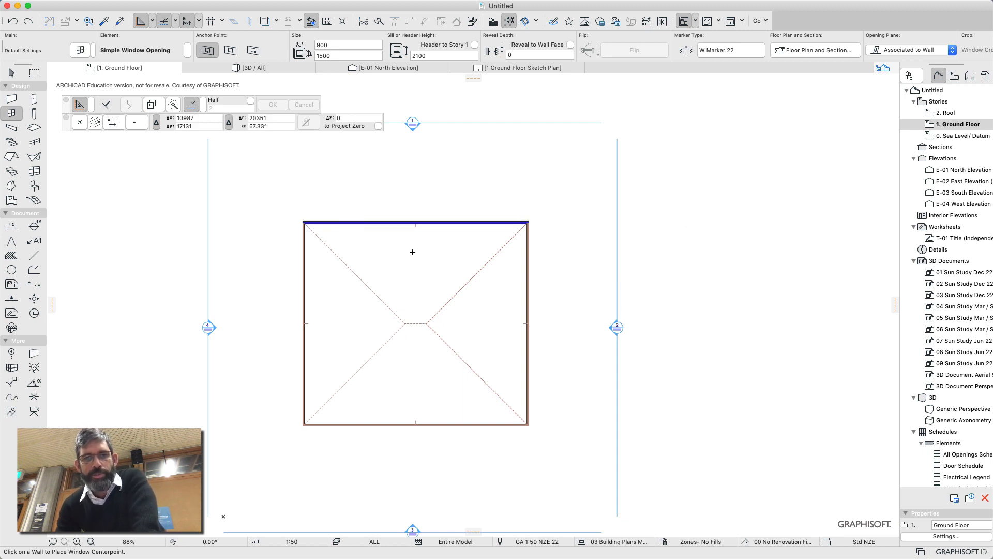
- Switch the snap points from Half to Divisions and set the number of divisions to 4
{"action": "left_click", "coordinate": [251, 101]}
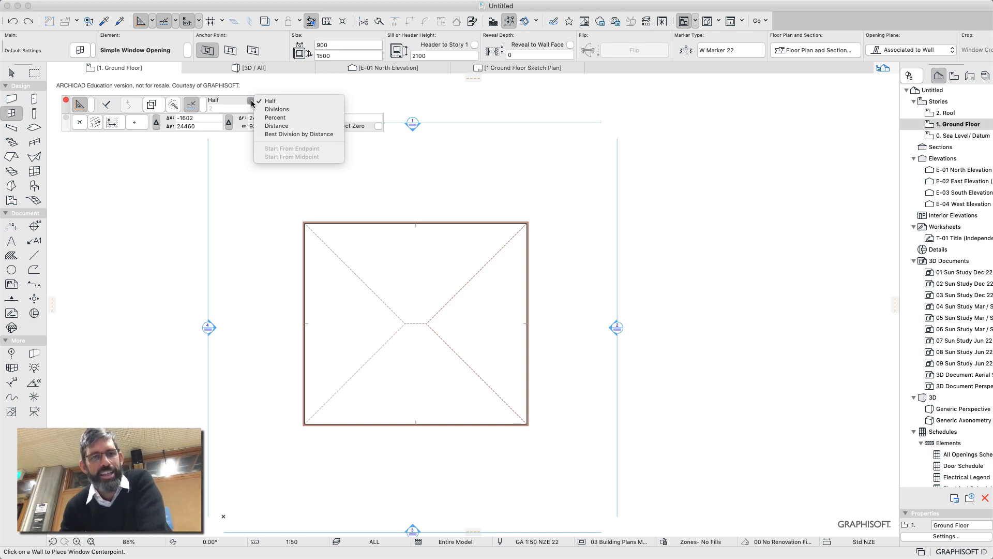
{"action": "left_click", "coordinate": [292, 109]}
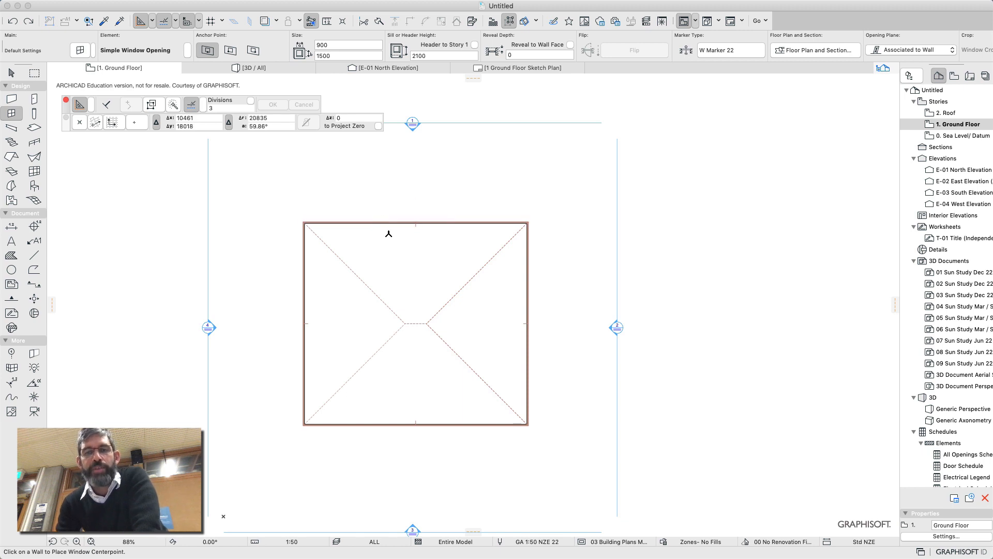
{"action": "left_click", "coordinate": [217, 109]}
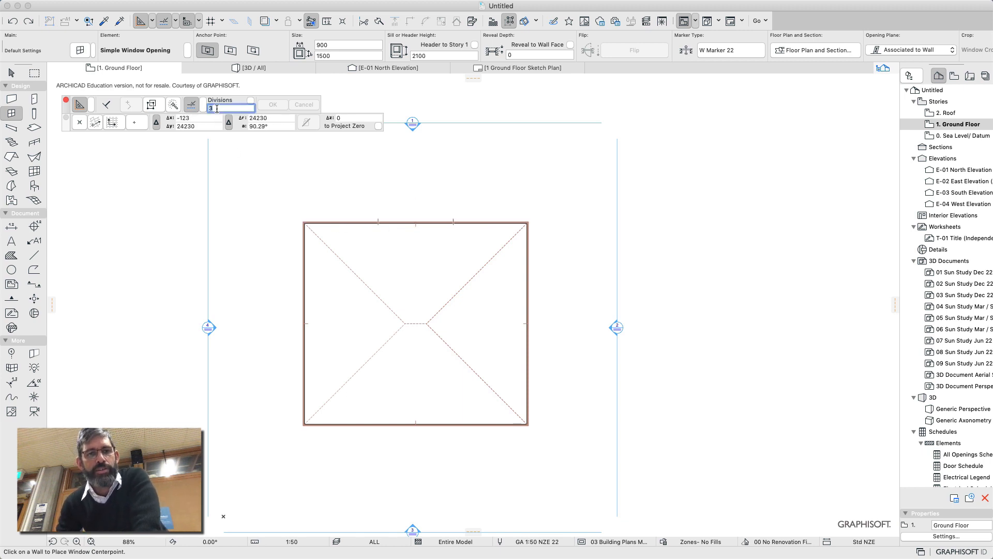
{"action": "type", "text": "4"}
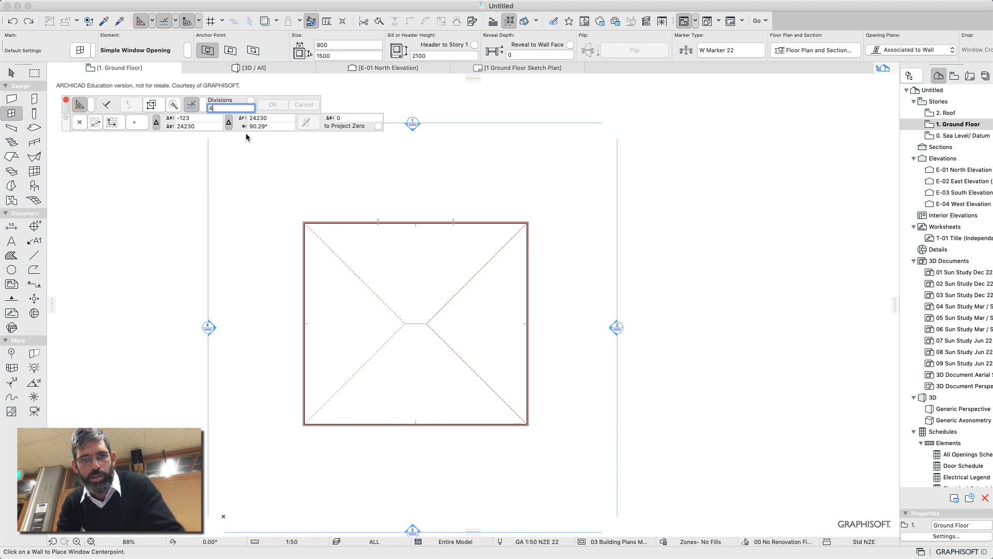
- Place three 900 by 1500 simple openings at the quarter points of the plan's upper wall, facing outward
{"action": "left_click", "coordinate": [361, 222]}
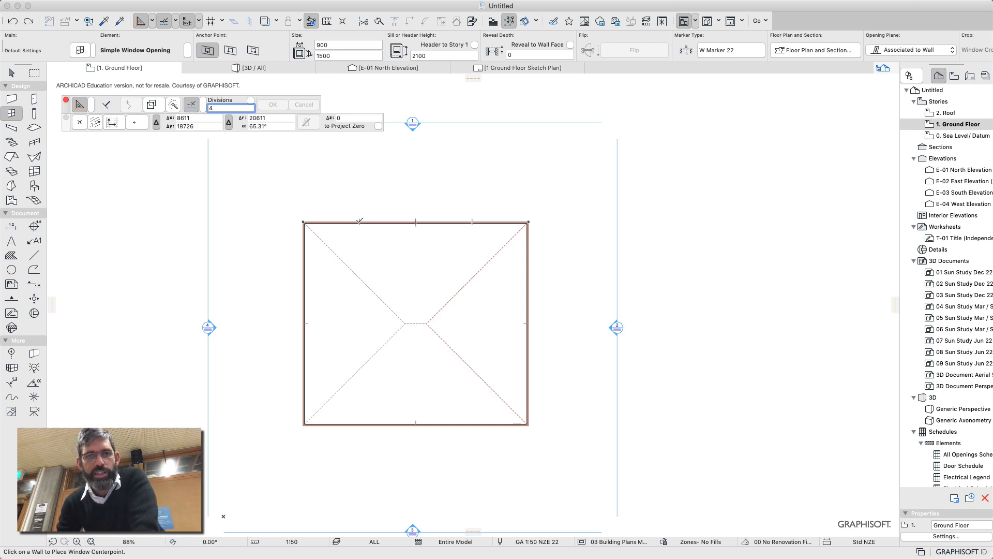
{"action": "left_click", "coordinate": [355, 198]}
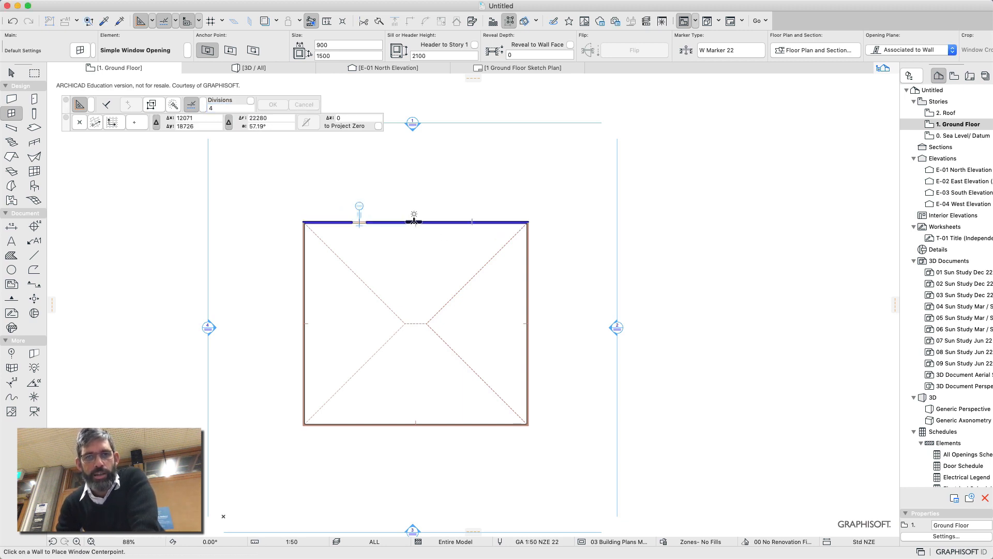
{"action": "left_click", "coordinate": [416, 221]}
{"action": "left_click", "coordinate": [416, 196]}
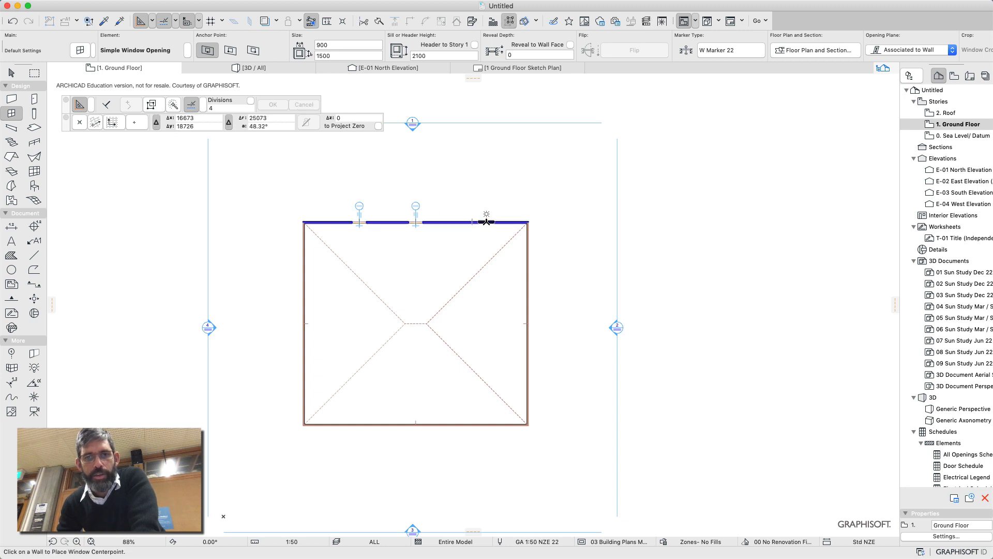
{"action": "left_click", "coordinate": [471, 221]}
{"action": "left_click", "coordinate": [472, 204]}
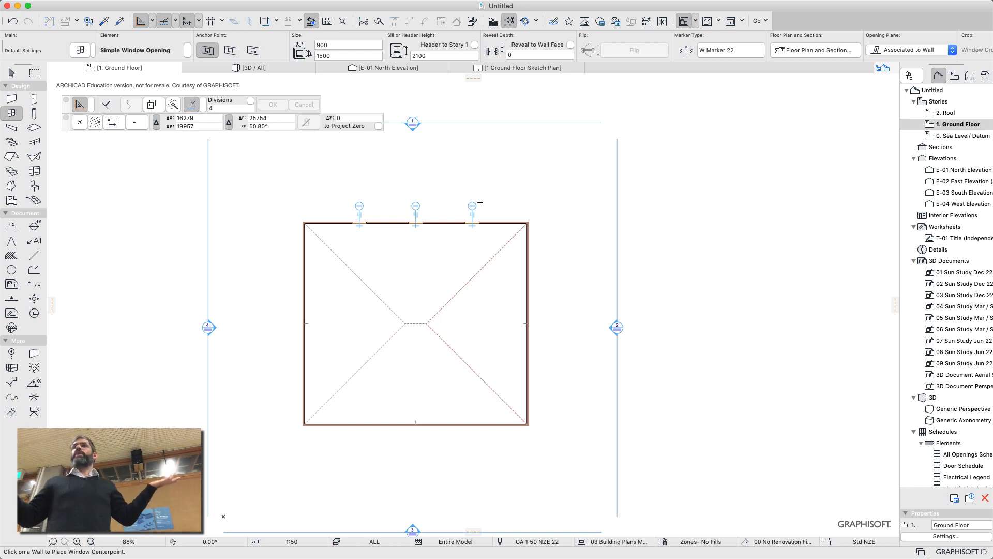
- Inspect the wall with the three openings in the 3D perspective view
{"action": "key", "text": "F3"}
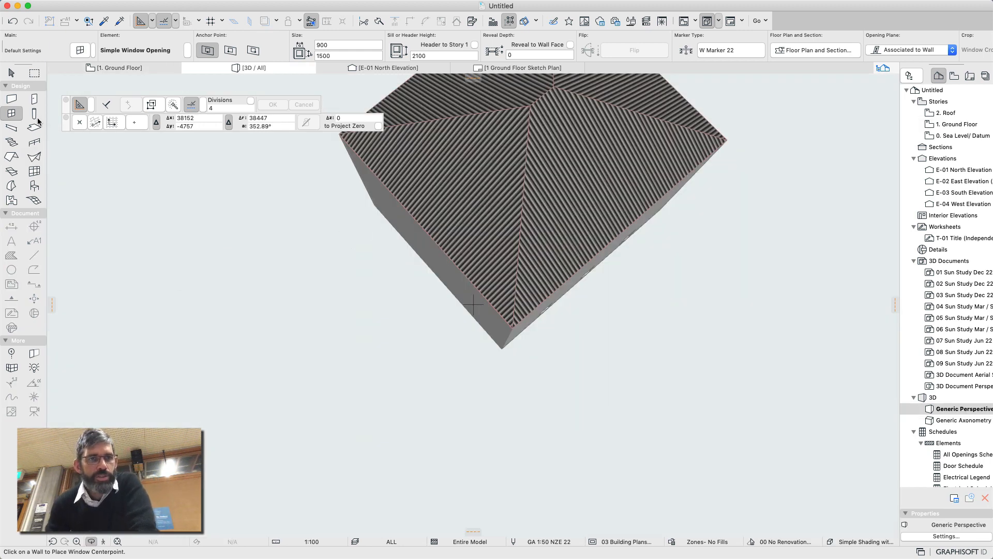
{"action": "left_click", "coordinate": [92, 542]}
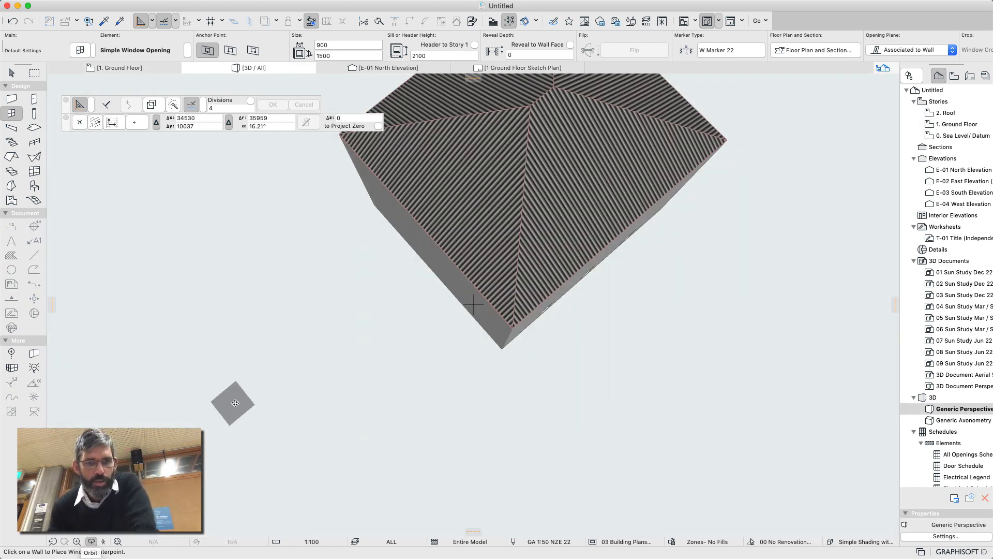
{"action": "left_click_drag", "start_coordinate": [268, 397], "coordinate": [683, 428]}
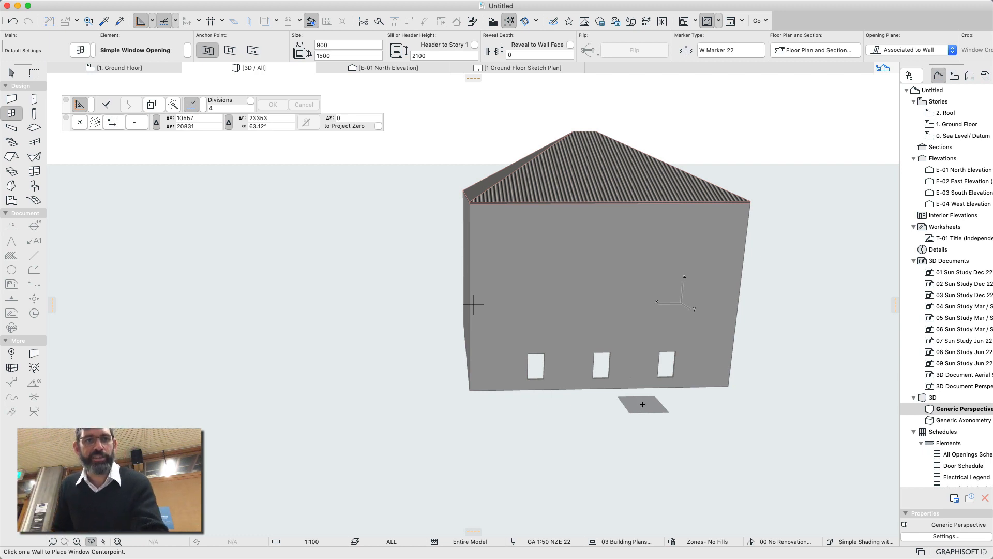
- Return to the ground floor plan and select the upper wall containing the three openings
{"action": "key", "text": "F2"}
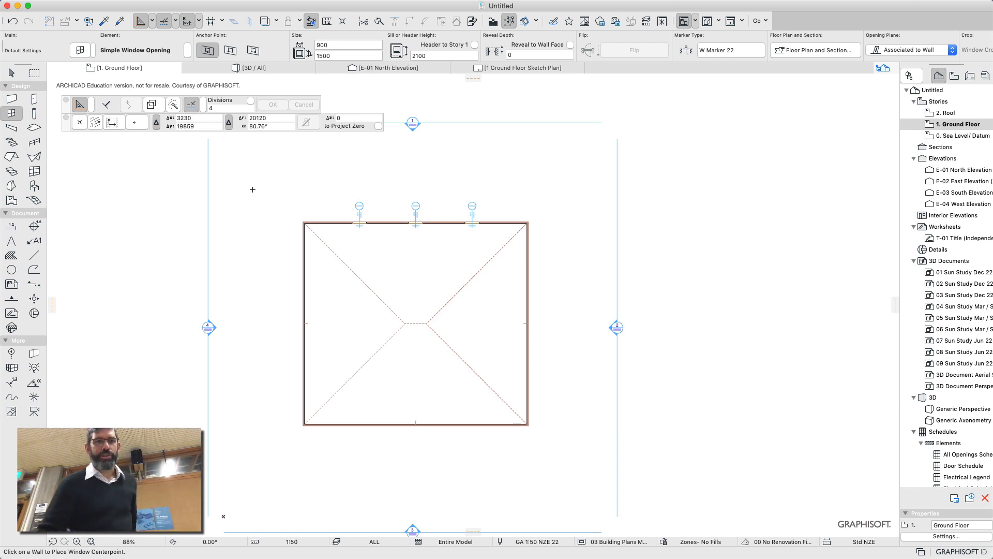
{"action": "left_click", "coordinate": [11, 73]}
{"action": "left_click", "coordinate": [317, 227]}
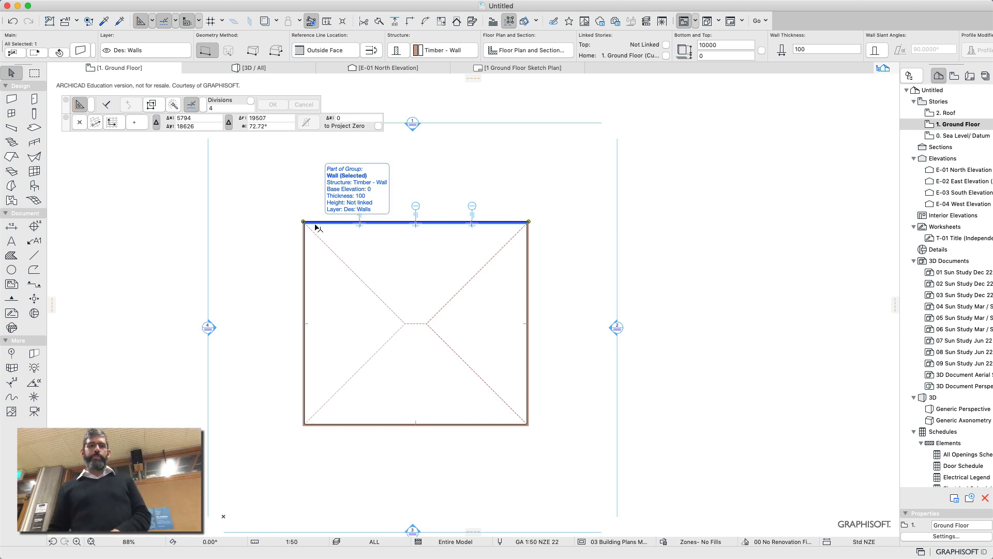
- Select all walls on the ground floor plan with the Wall tool active, and clear the selection
{"action": "left_click", "coordinate": [248, 214]}
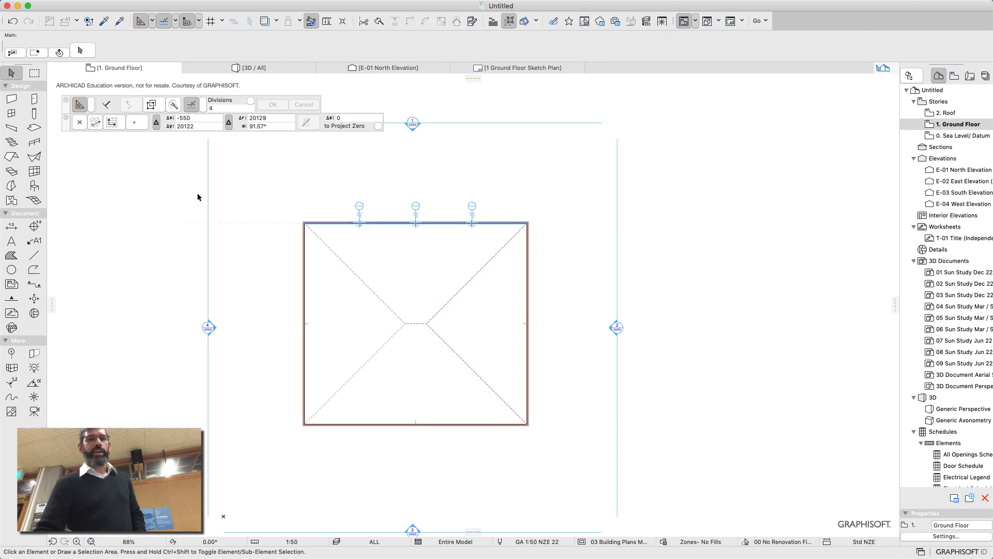
{"action": "left_click", "coordinate": [12, 99]}
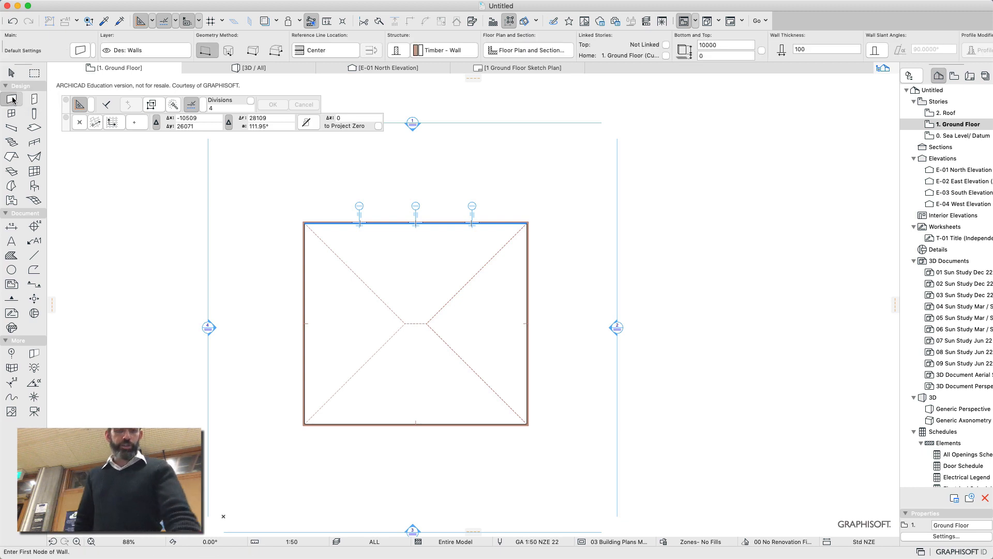
{"action": "key", "text": "ctrl+super+a"}
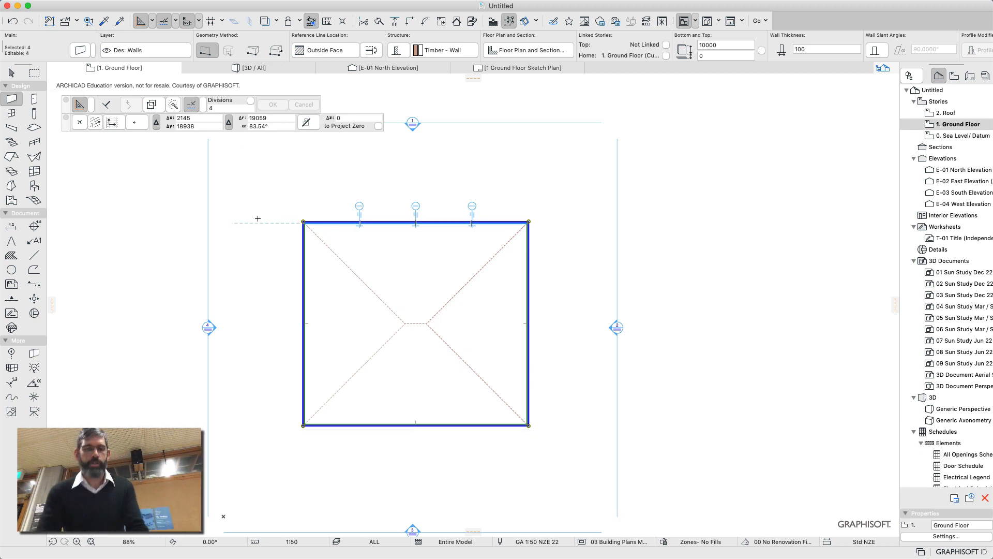
{"action": "key", "text": "Escape"}
{"action": "key", "text": "Escape"}
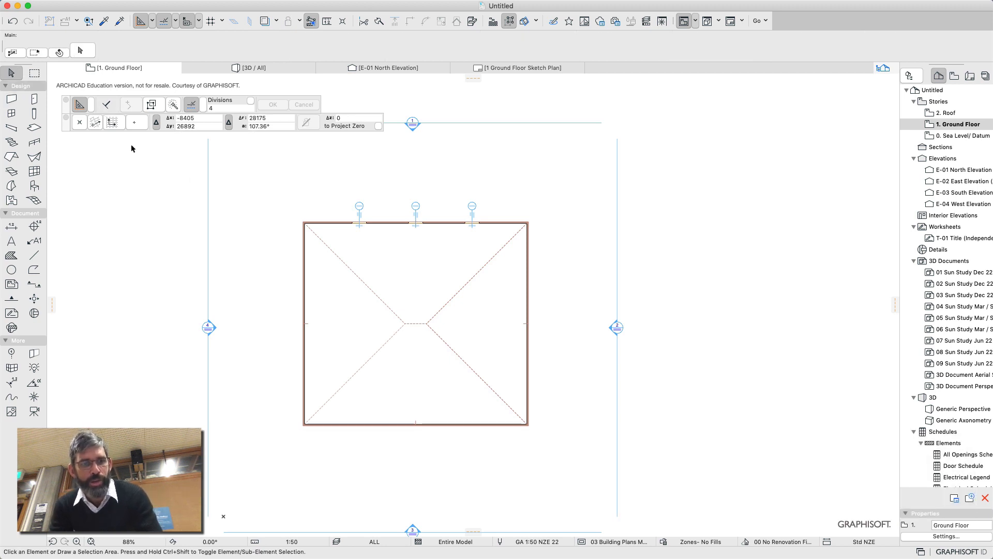
- Select every element on the ground floor plan, including the roof and elevation markers, and clear the selection
{"action": "key", "text": "super+a"}
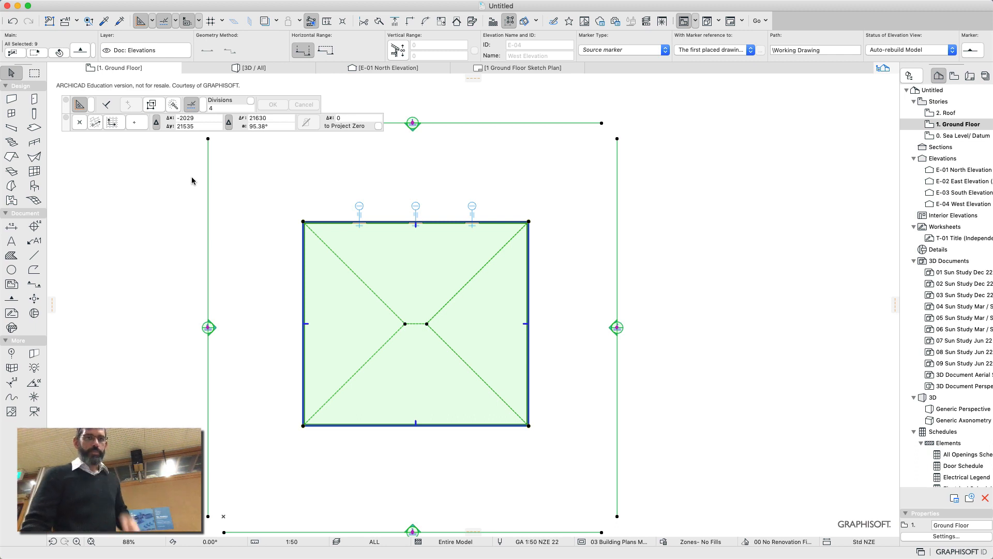
{"action": "left_click", "coordinate": [12, 98]}
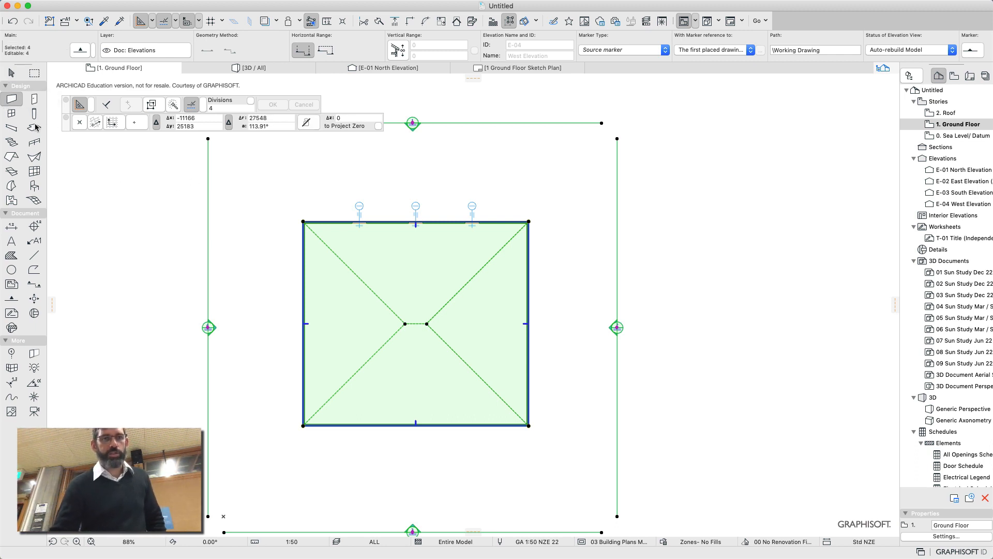
{"action": "key", "text": "super+z"}
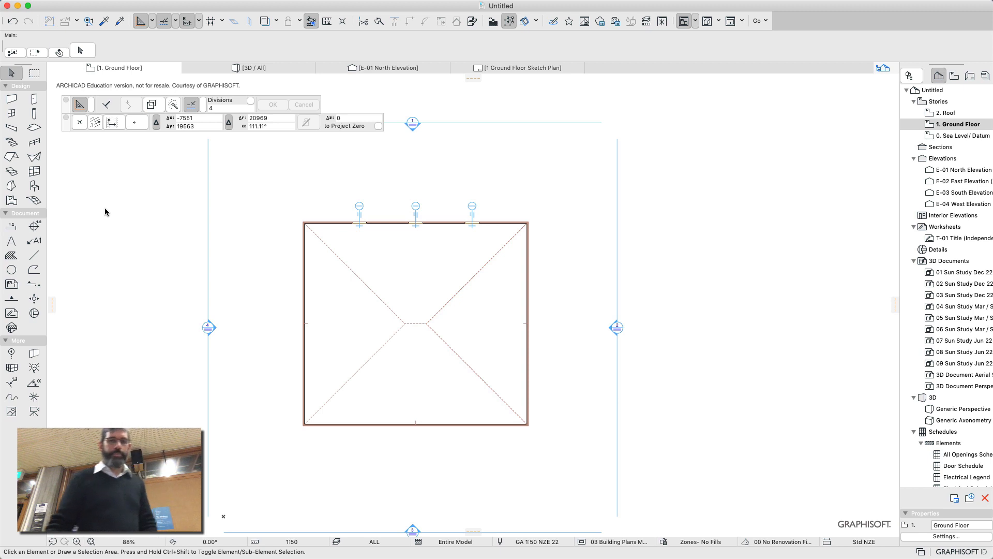
- Select all walls on the ground floor plan, add all windows to the selection, and deselect everything
{"action": "left_click", "coordinate": [13, 97]}
{"action": "key", "text": "super"}
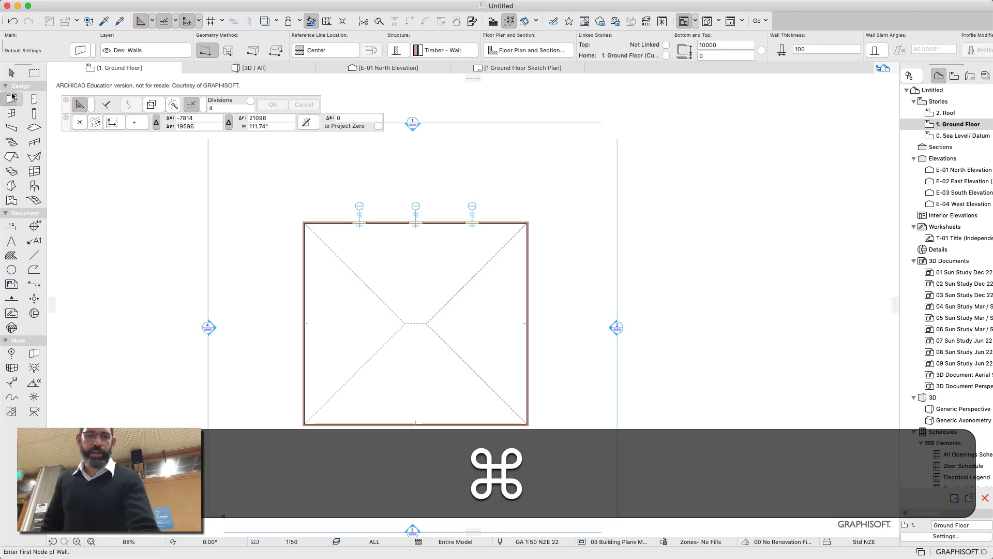
{"action": "key", "text": "super+a"}
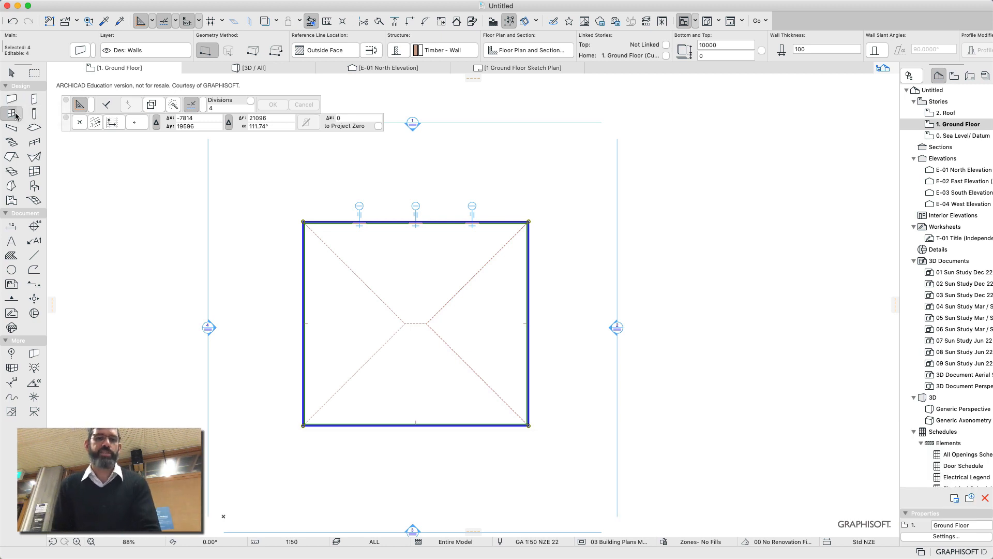
{"action": "key", "text": "super"}
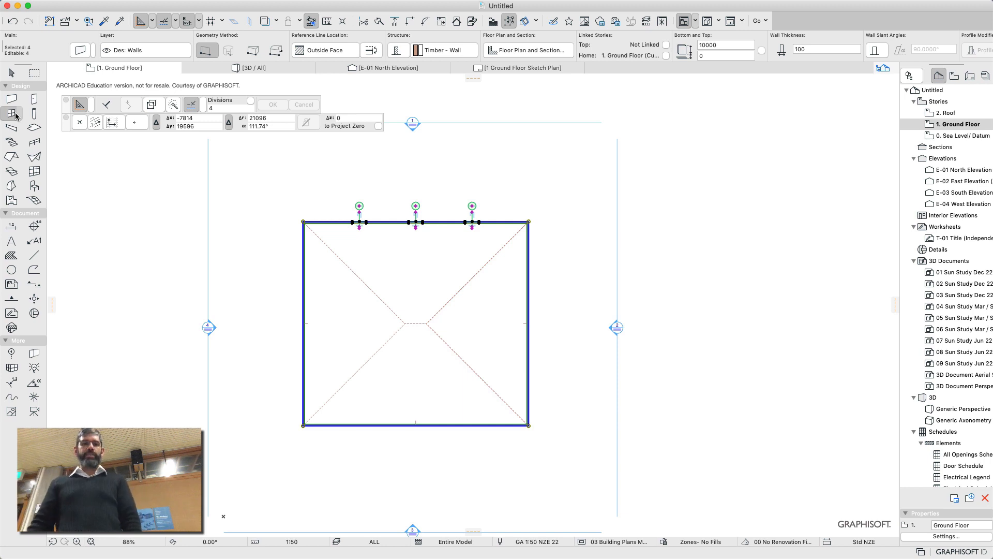
{"action": "key", "text": "Escape"}
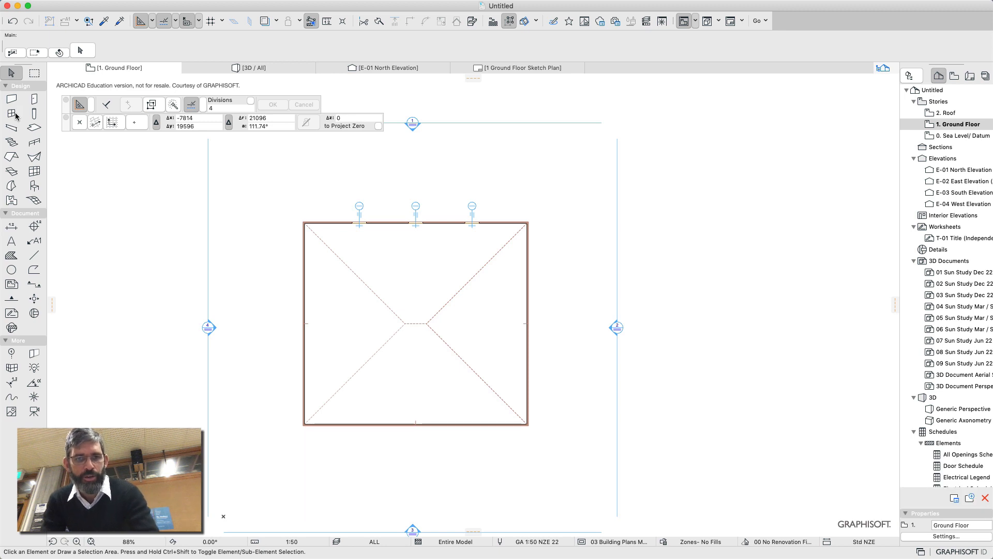
- Show the building in the 3D view and select all windows with the Window tool active
{"action": "key", "text": "F3"}
{"action": "left_click", "coordinate": [13, 114]}
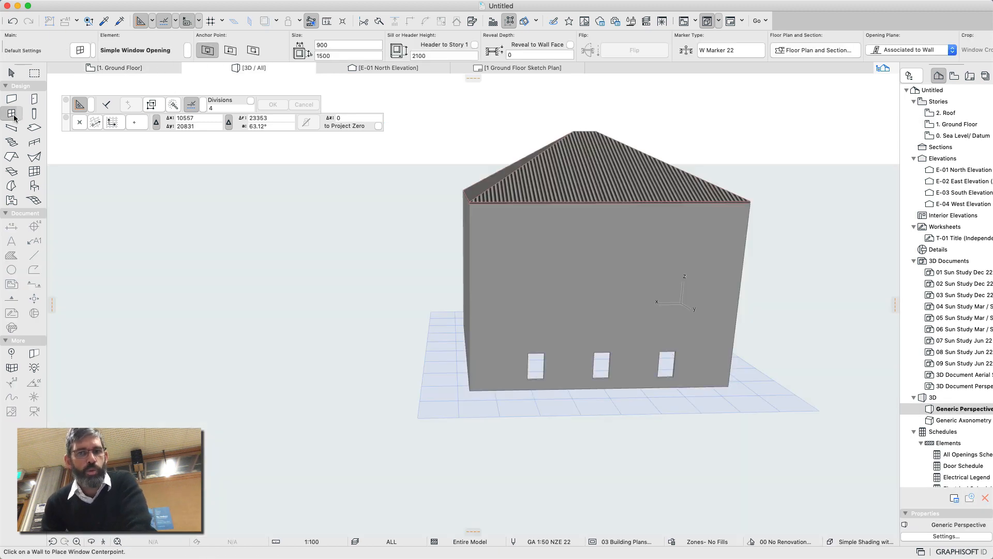
{"action": "key", "text": "super+a"}
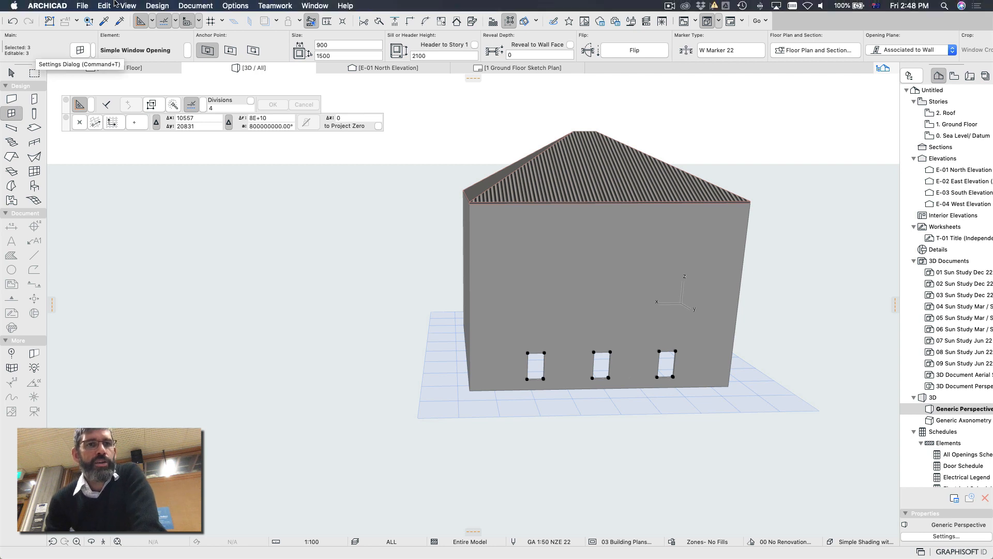
- Set up Multiply for the selected windows using Elevate with the Spread method and a spacing of 2500
{"action": "left_click", "coordinate": [104, 6]}
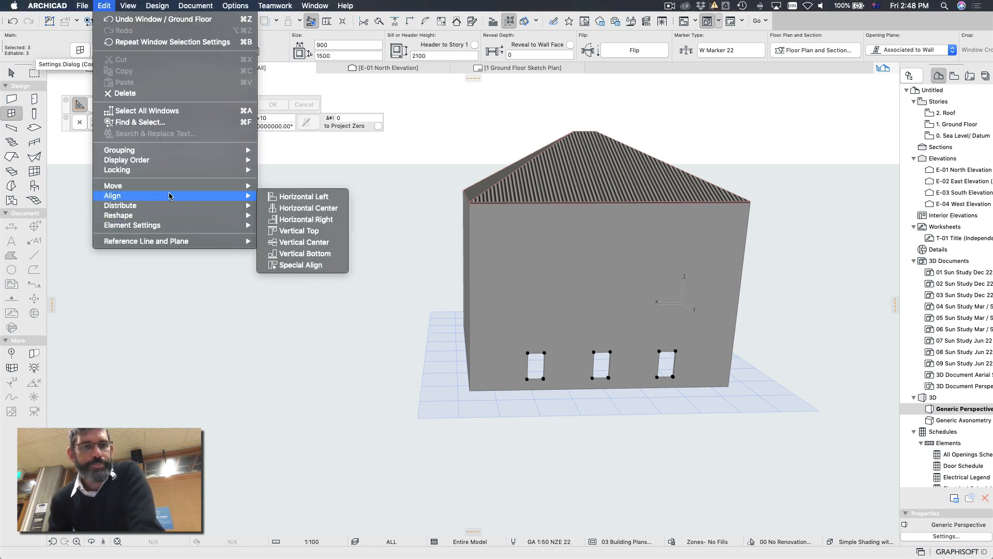
{"action": "mouse_move", "coordinate": [163, 190]}
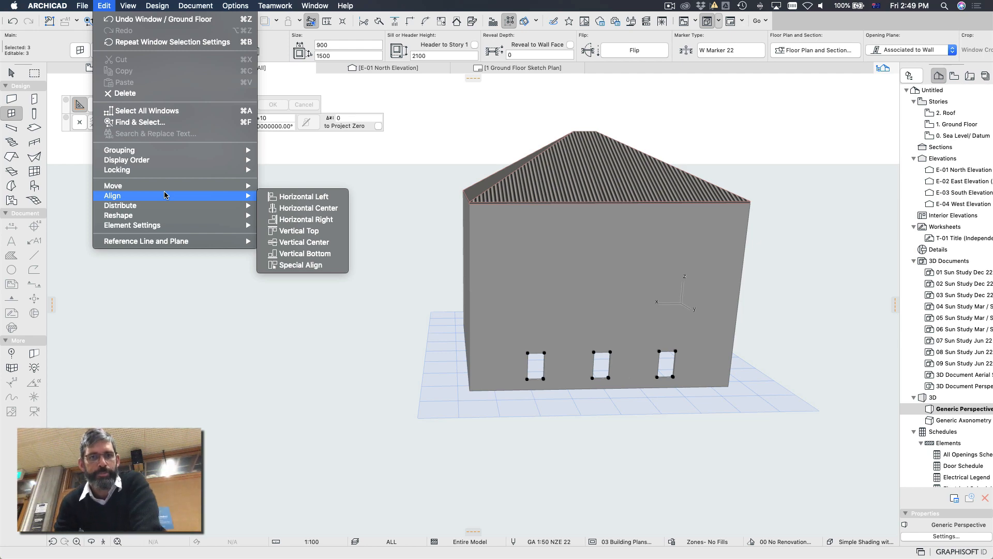
{"action": "mouse_move", "coordinate": [160, 209]}
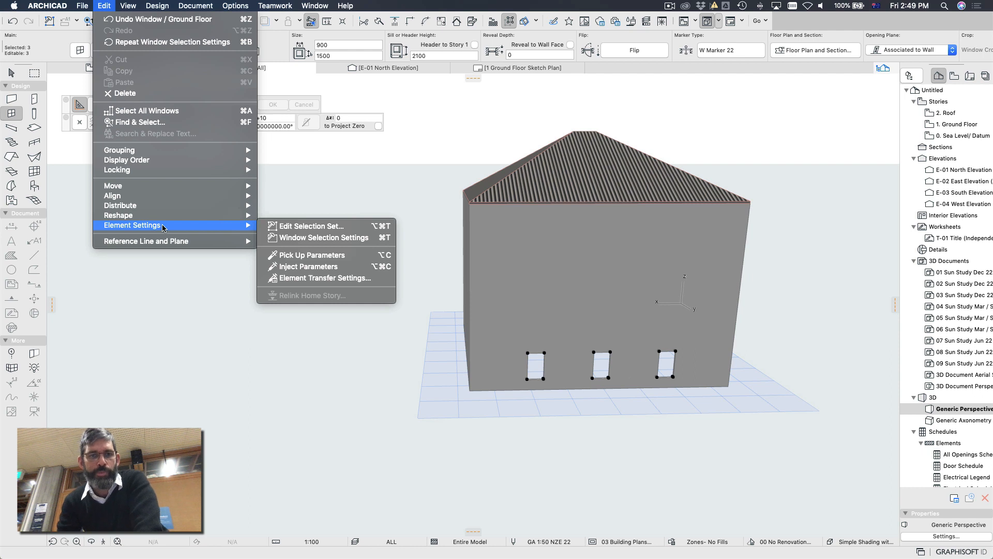
{"action": "mouse_move", "coordinate": [154, 188]}
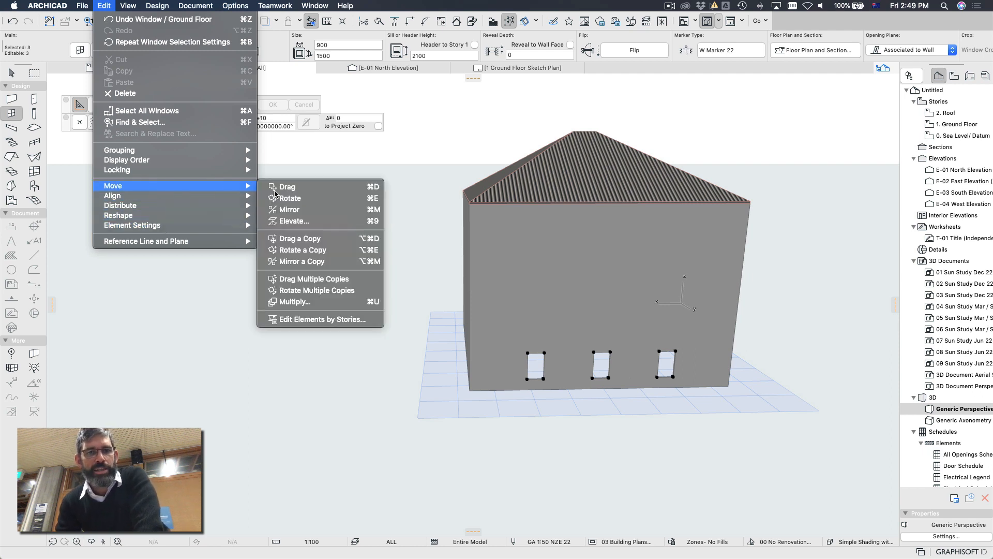
{"action": "left_click", "coordinate": [294, 302]}
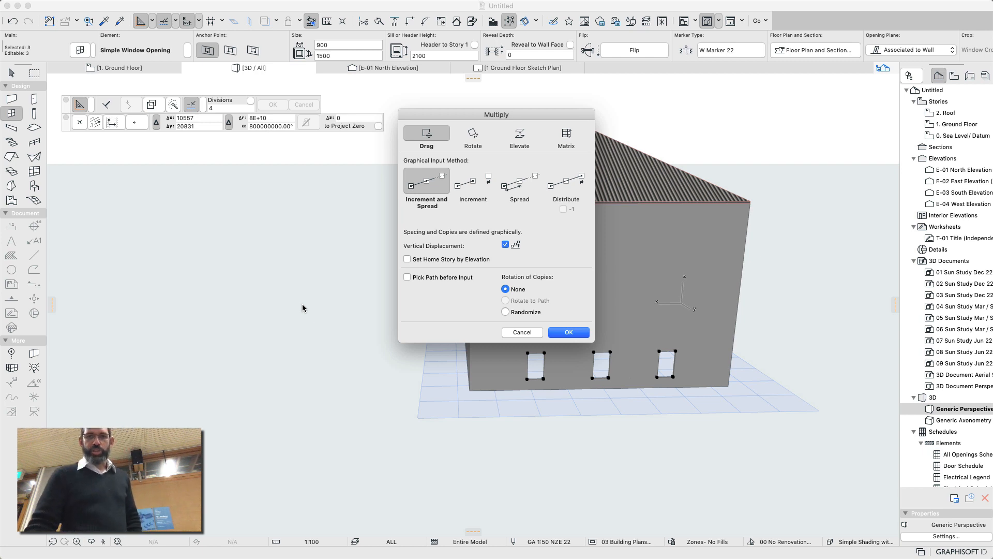
{"action": "left_click", "coordinate": [476, 145]}
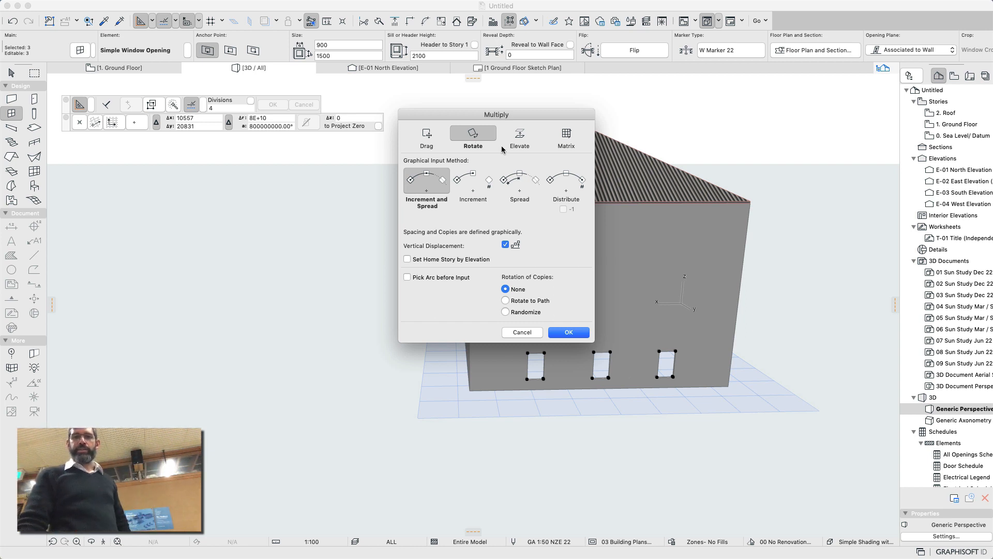
{"action": "left_click", "coordinate": [524, 137]}
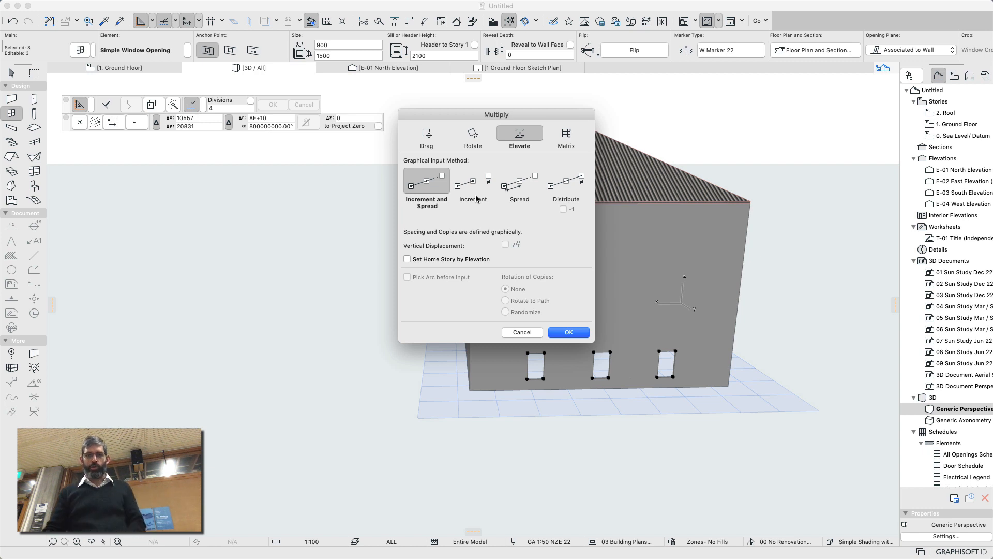
{"action": "left_click", "coordinate": [515, 192]}
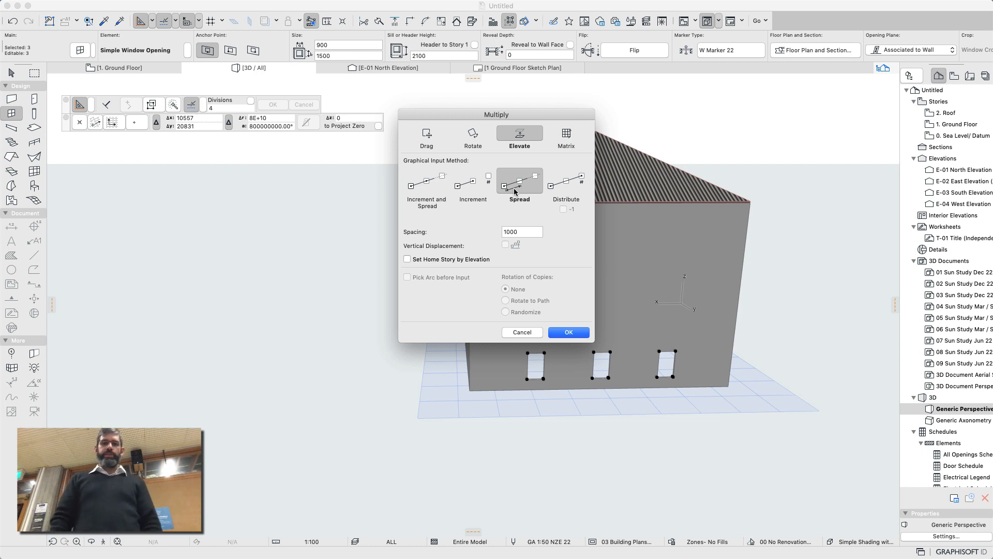
{"action": "double_click", "coordinate": [521, 231]}
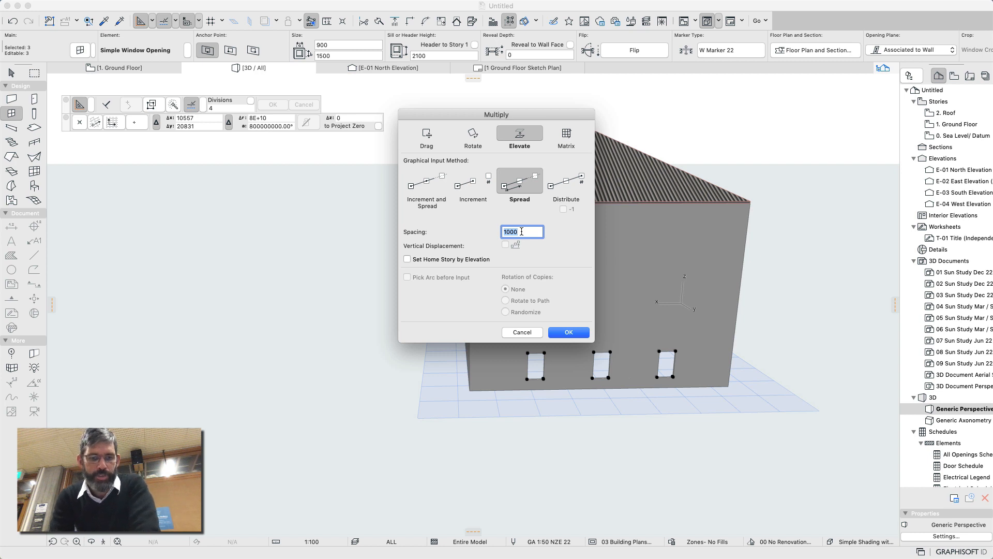
{"action": "type", "text": "2500"}
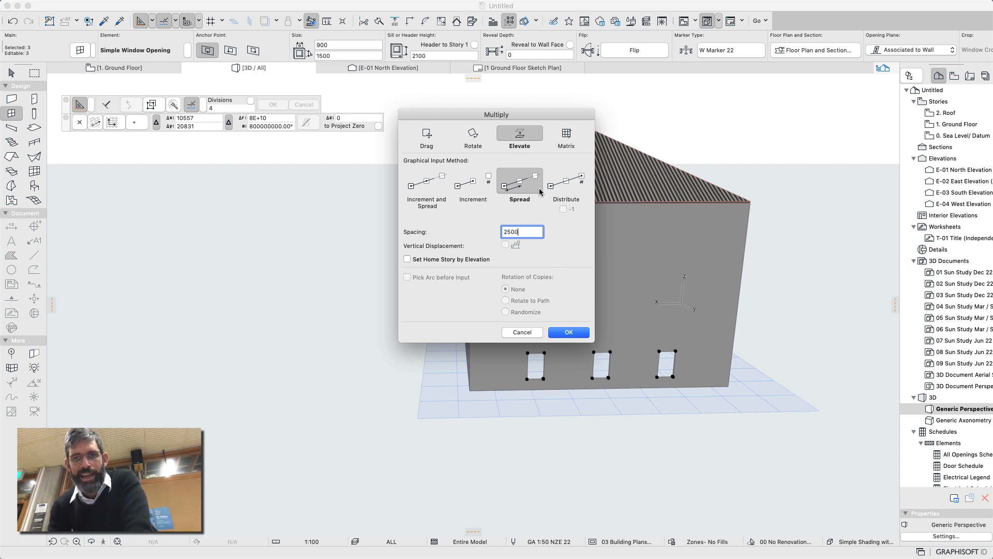
{"action": "left_click", "coordinate": [569, 332]}
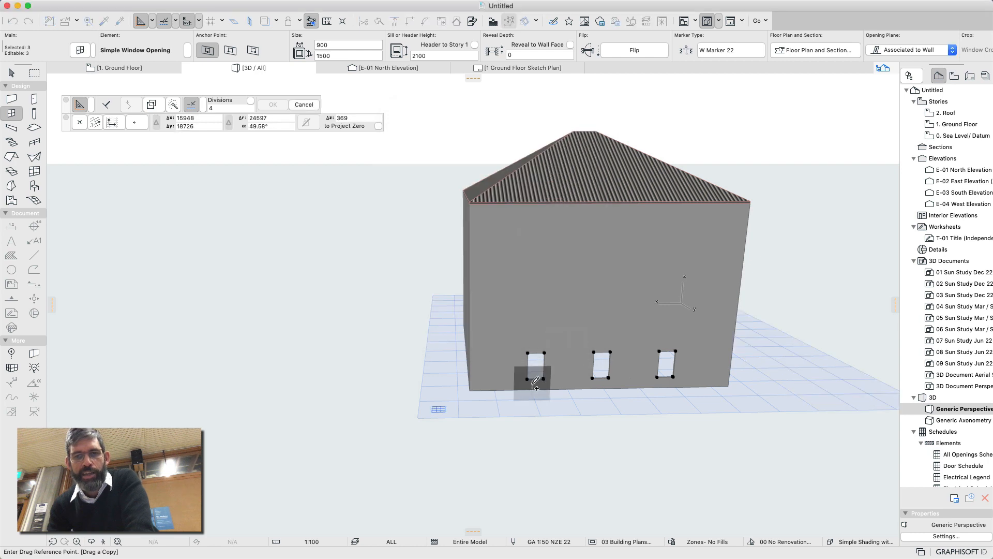
- Spread the window copies up the wall from the first window's lower corner to an elevation of about 7771, and deselect the windows
{"action": "left_click", "coordinate": [527, 379]}
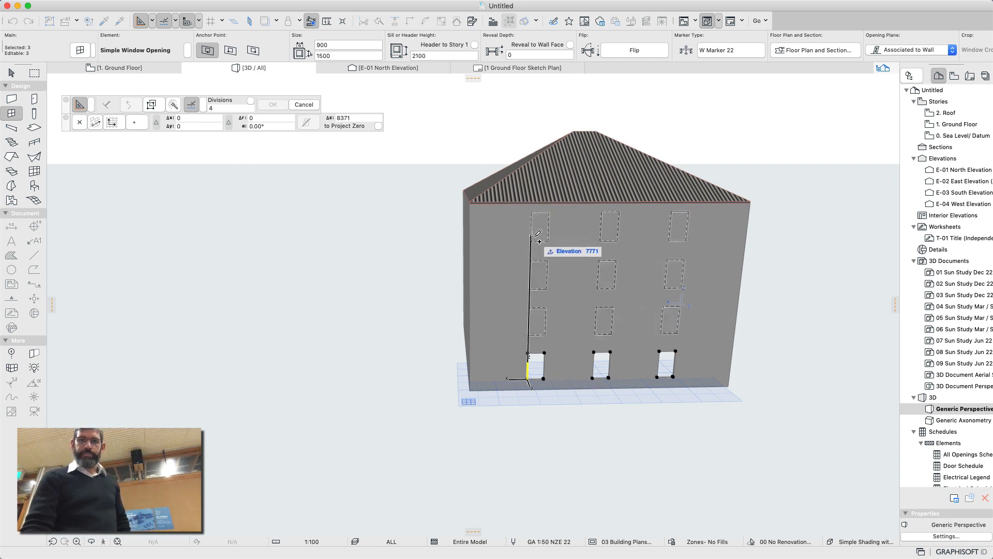
{"action": "left_click", "coordinate": [533, 234]}
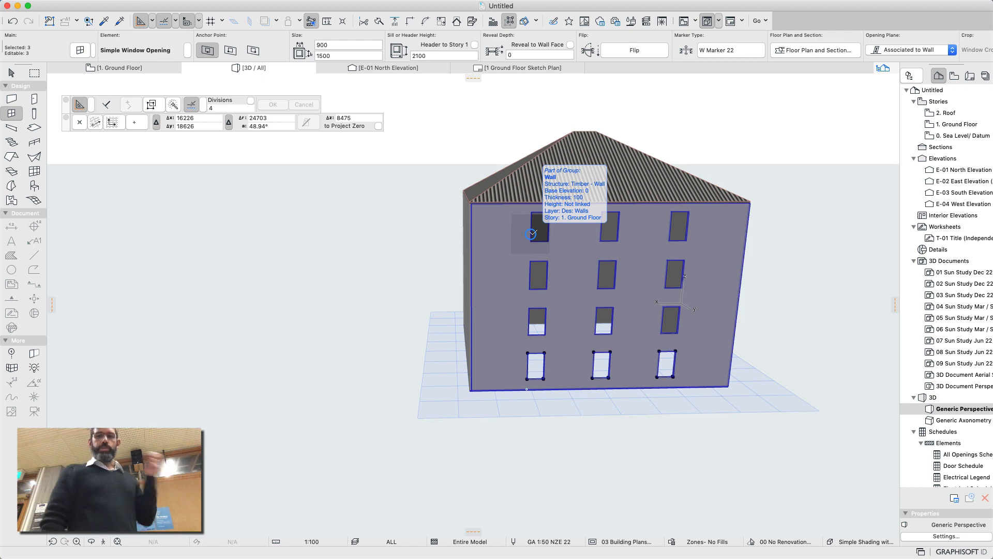
{"action": "left_click", "coordinate": [531, 234]}
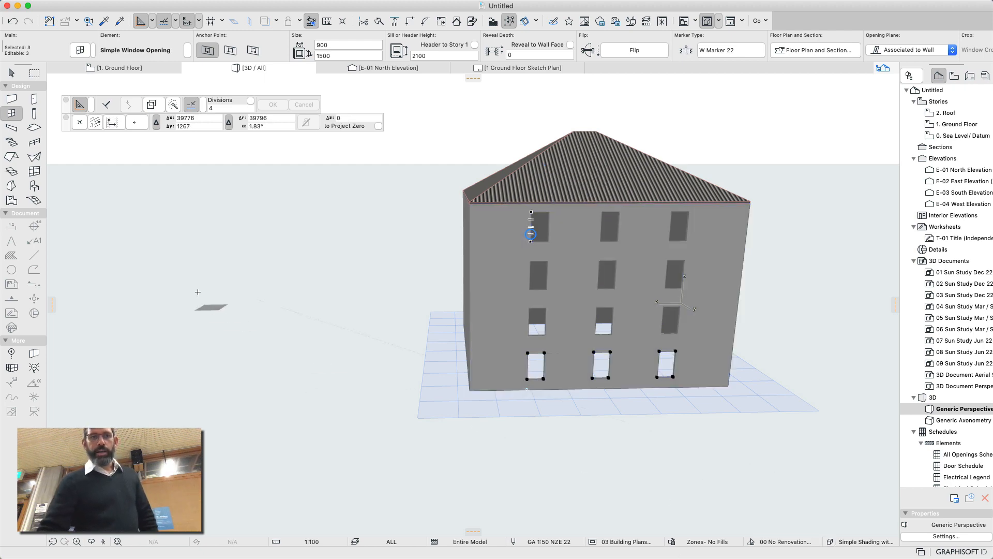
{"action": "left_click", "coordinate": [11, 72]}
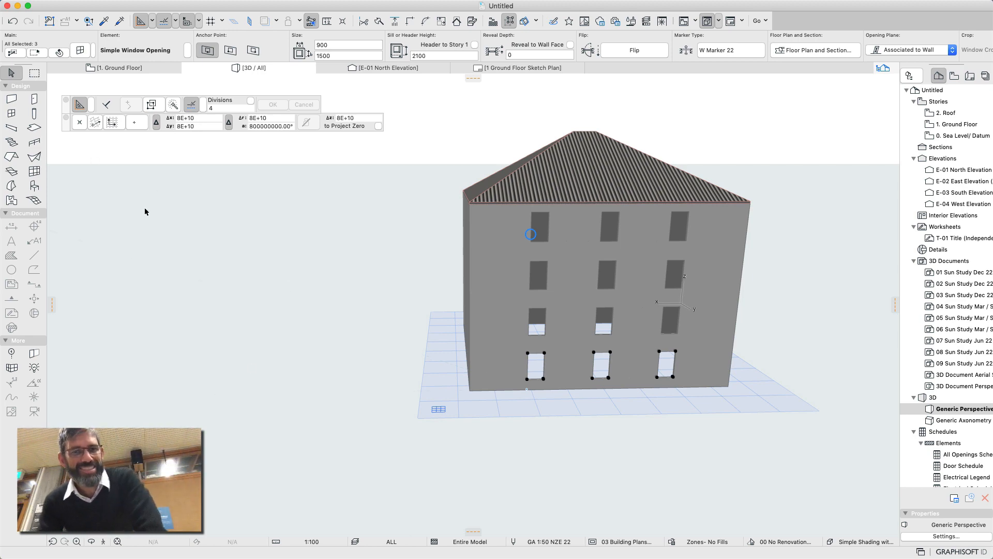
{"action": "key", "text": "Escape"}
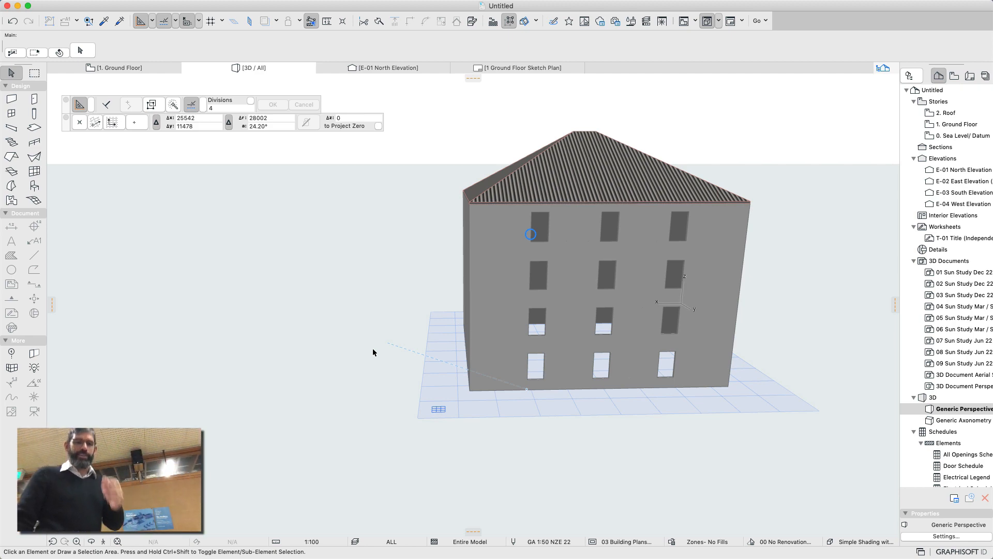
- Select the hip roof on the ground floor plan and show only that selection in 3D
{"action": "key", "text": "F2"}
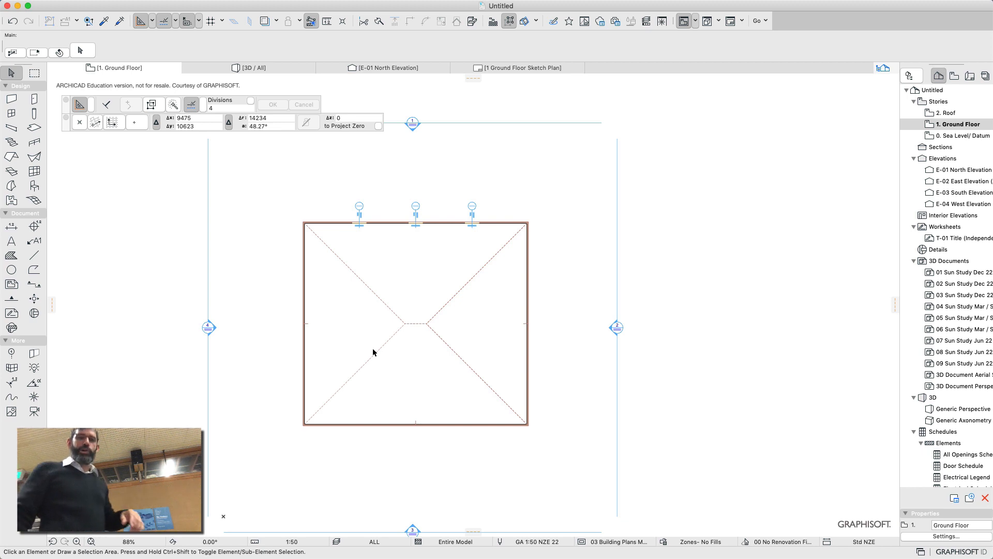
{"action": "left_click", "coordinate": [426, 324]}
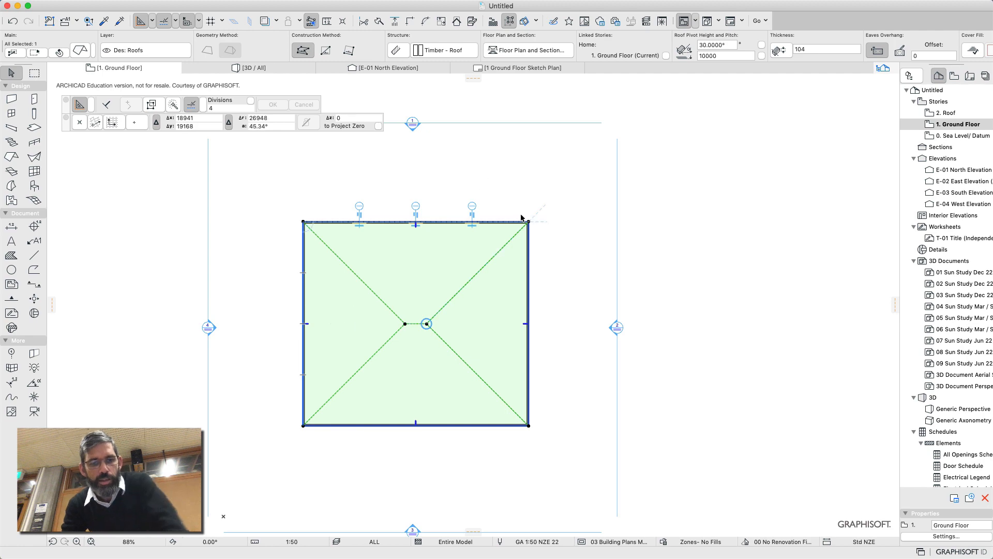
{"action": "key", "text": "F5"}
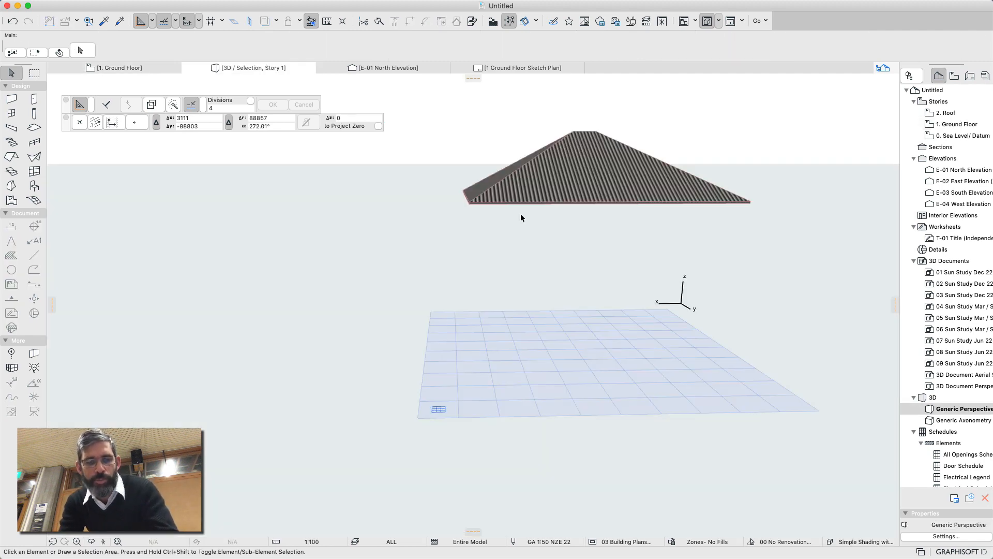
- Return to the ground floor plan, try a base elevation of 12000 in the roof's settings, cancel it and deselect the roof
{"action": "key", "text": "F2"}
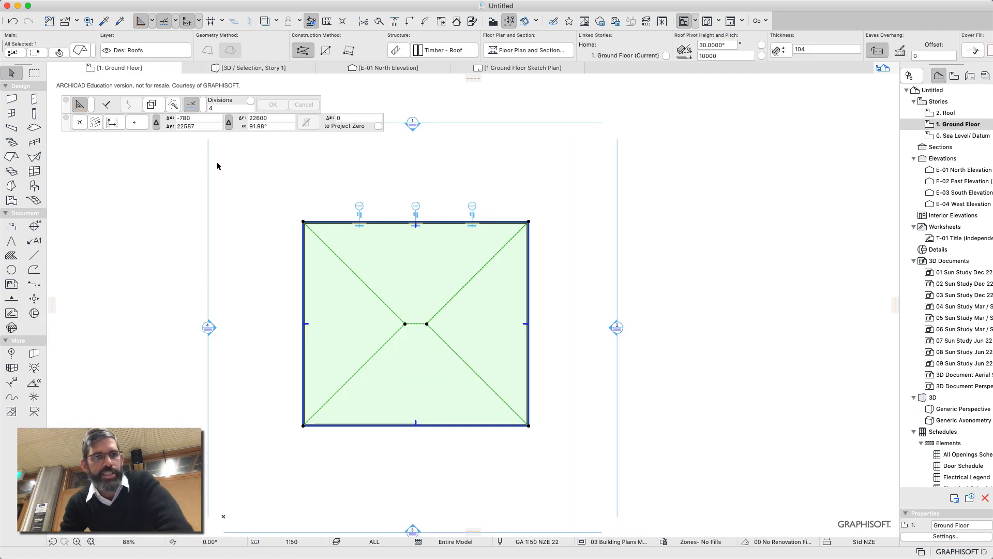
{"action": "left_click", "coordinate": [33, 129]}
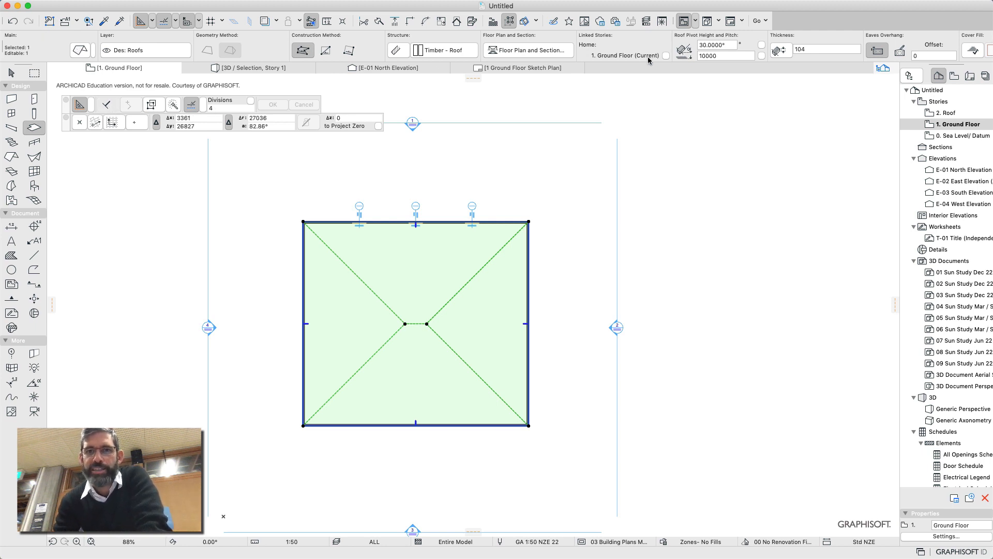
{"action": "left_click", "coordinate": [80, 51]}
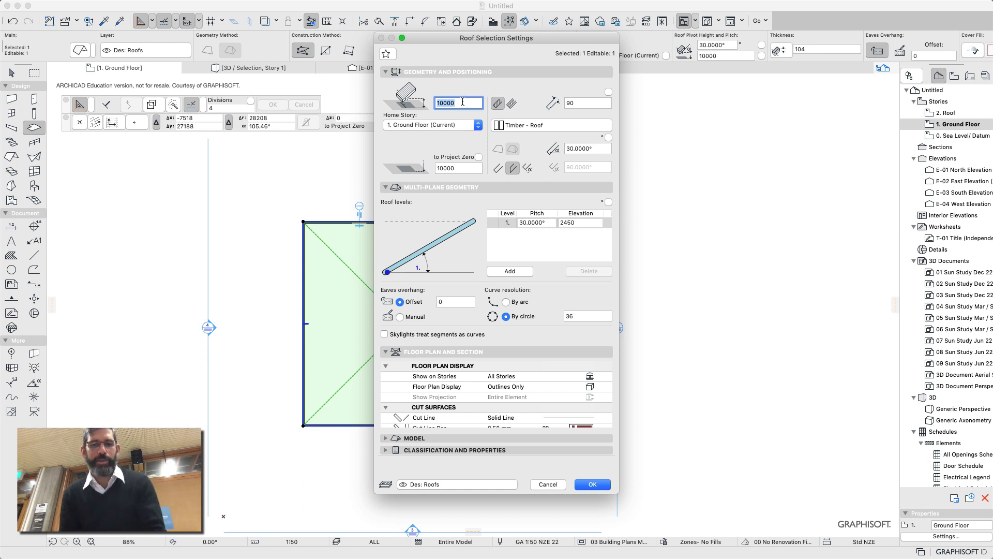
{"action": "type", "text": "12000"}
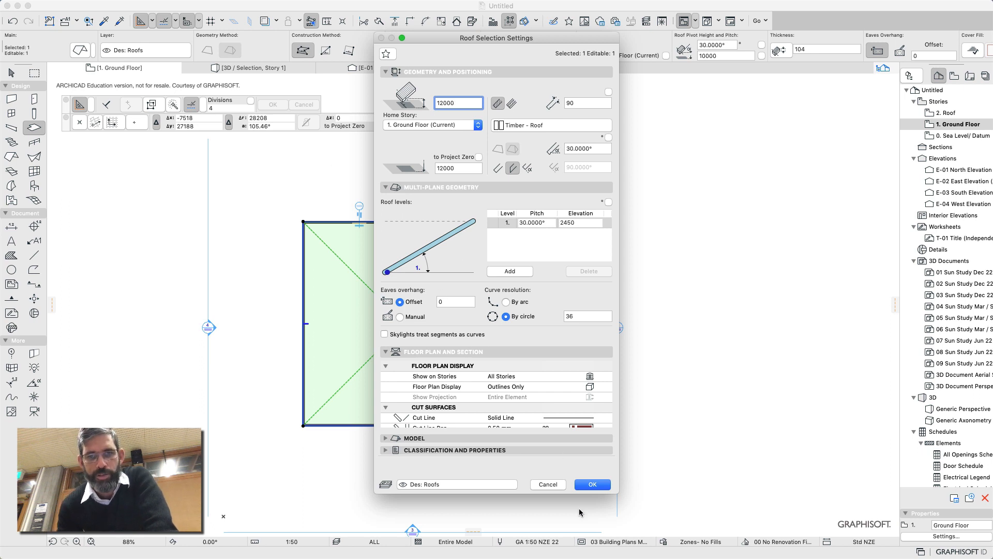
{"action": "left_click", "coordinate": [548, 484]}
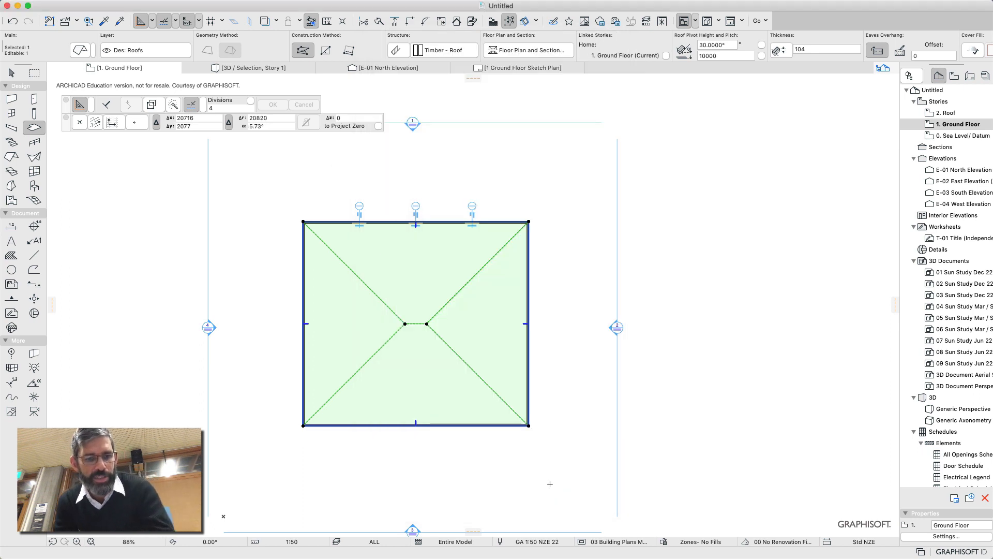
{"action": "key", "text": "super+z"}
{"action": "key", "text": "Escape"}
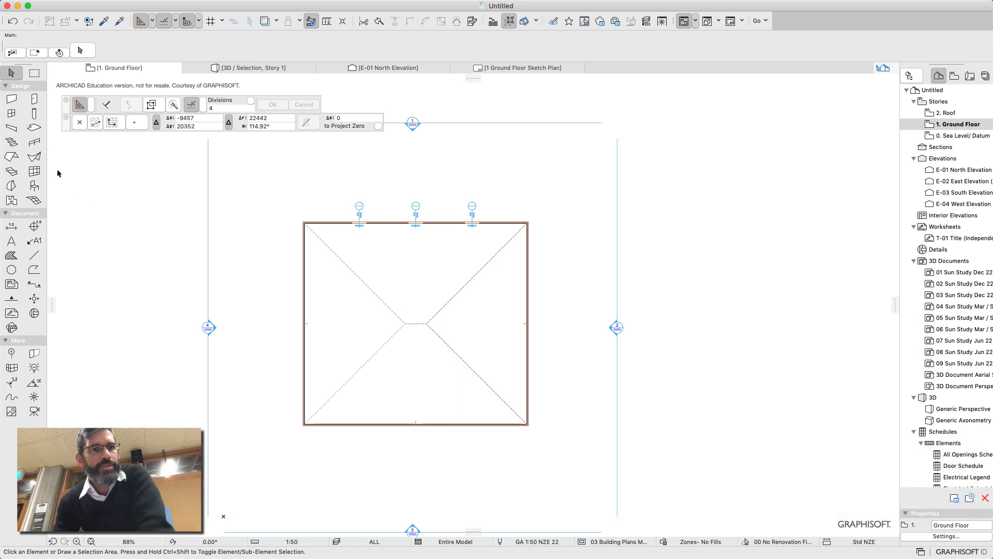
- Open the Slab tool's default settings and change the structure from composite to basic, using Concrete - Structural
{"action": "left_click", "coordinate": [35, 128]}
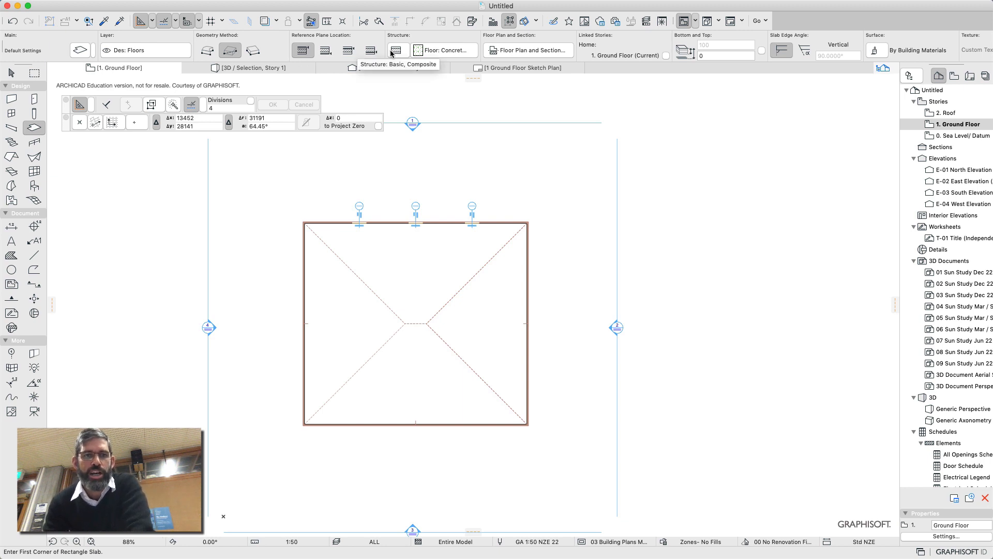
{"action": "left_click", "coordinate": [76, 53]}
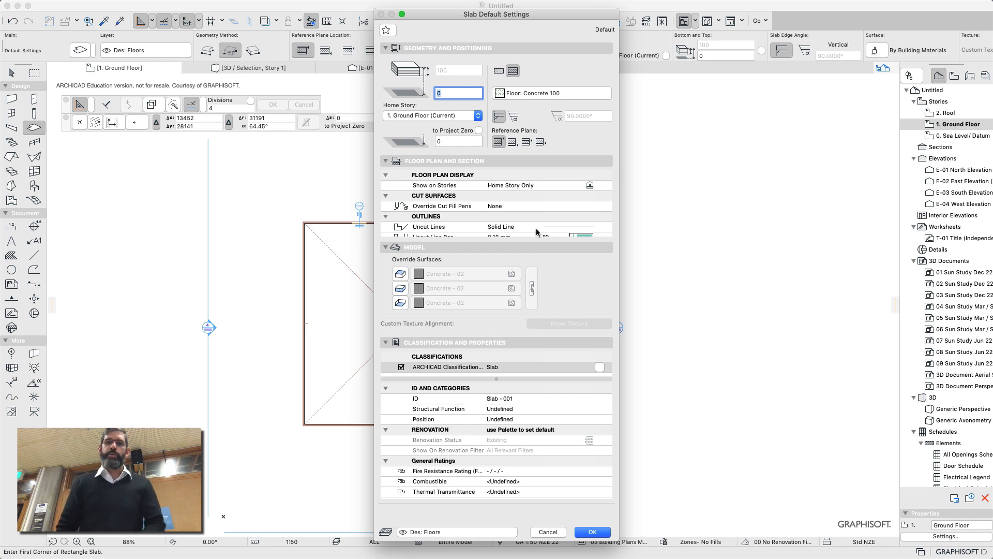
{"action": "left_click", "coordinate": [500, 71]}
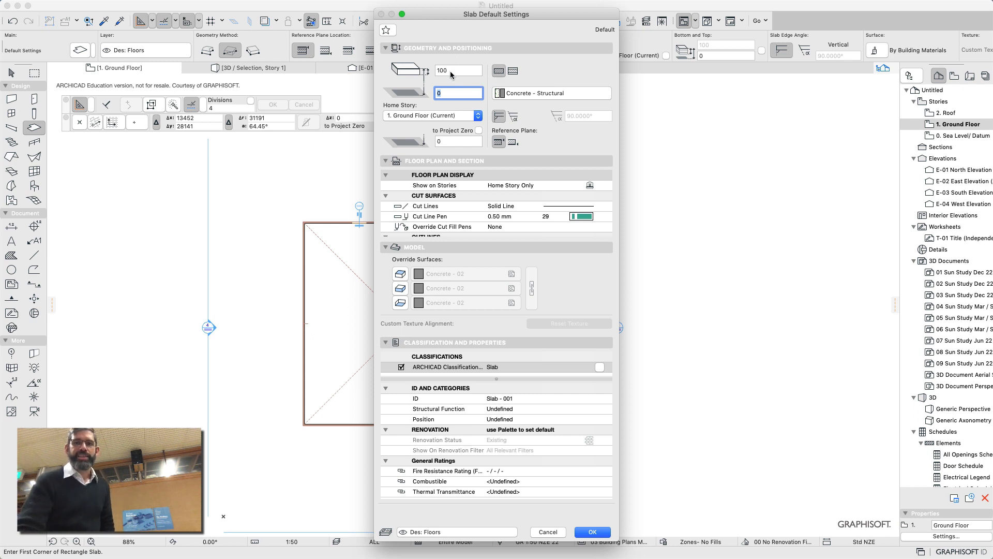
{"action": "left_click", "coordinate": [514, 71]}
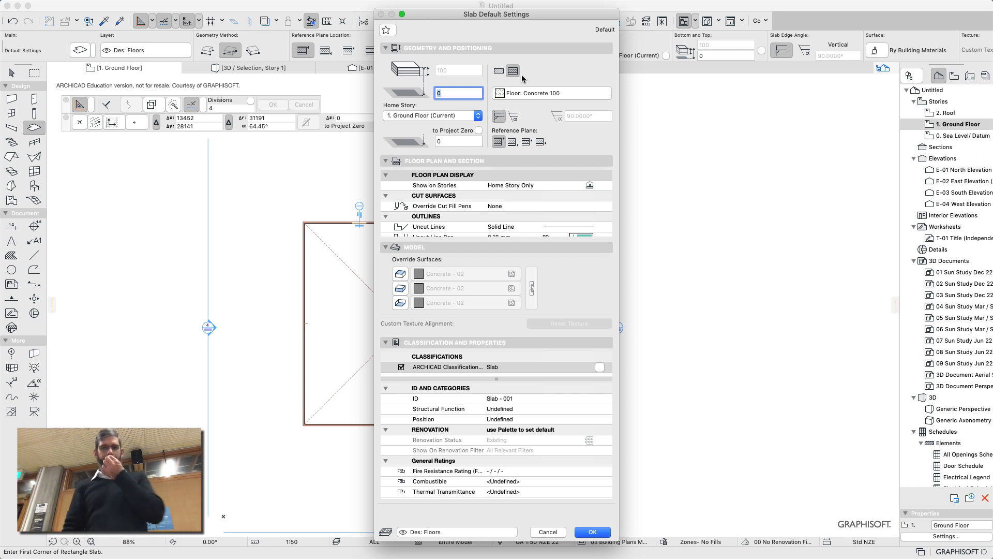
{"action": "left_click", "coordinate": [503, 72]}
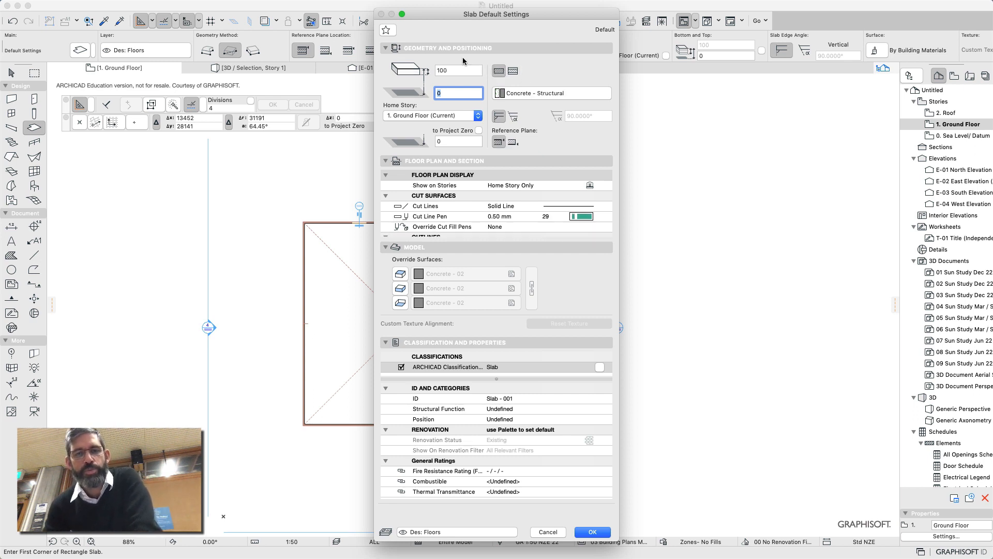
- Set the default slab thickness to 12000 and its elevation to the home story to 12000
{"action": "double_click", "coordinate": [454, 70]}
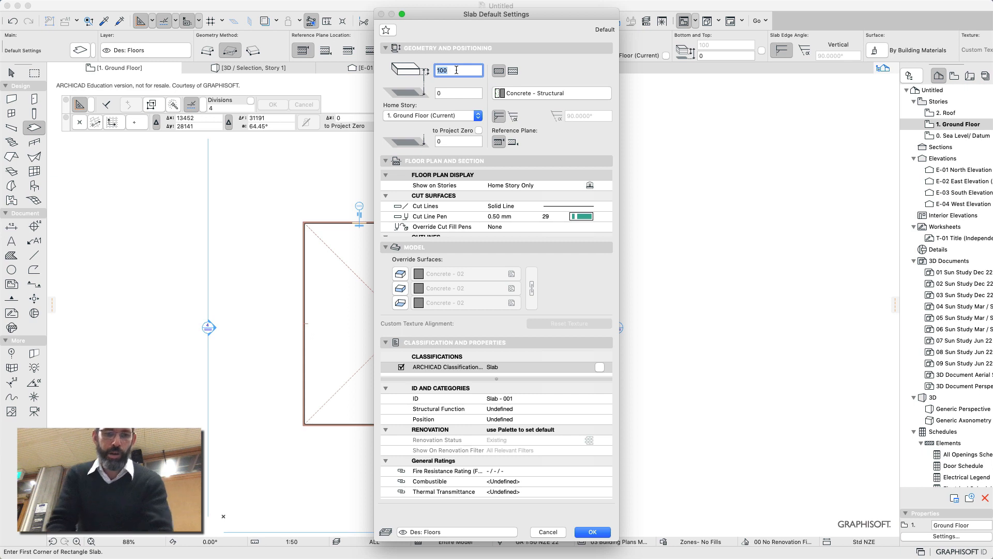
{"action": "type", "text": "12000"}
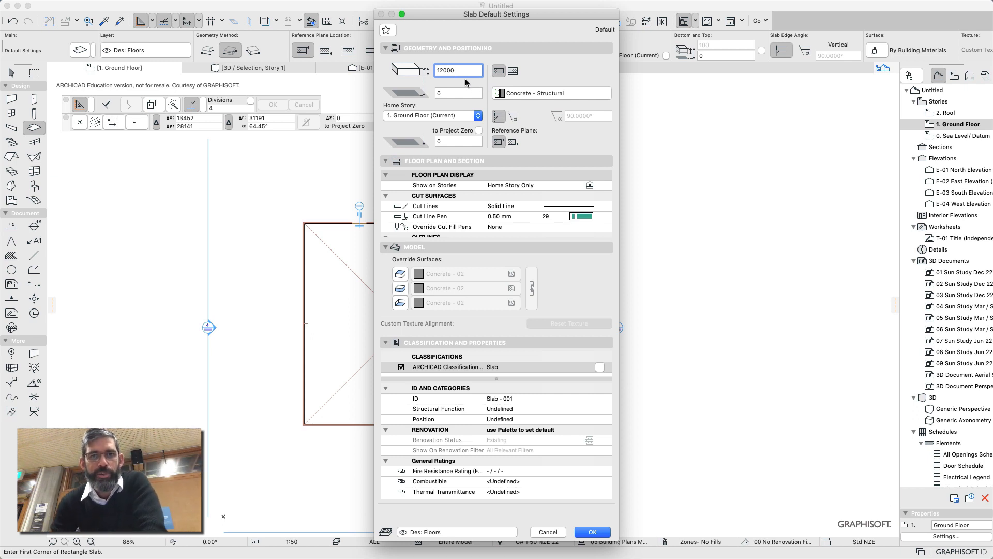
{"action": "left_click", "coordinate": [451, 94]}
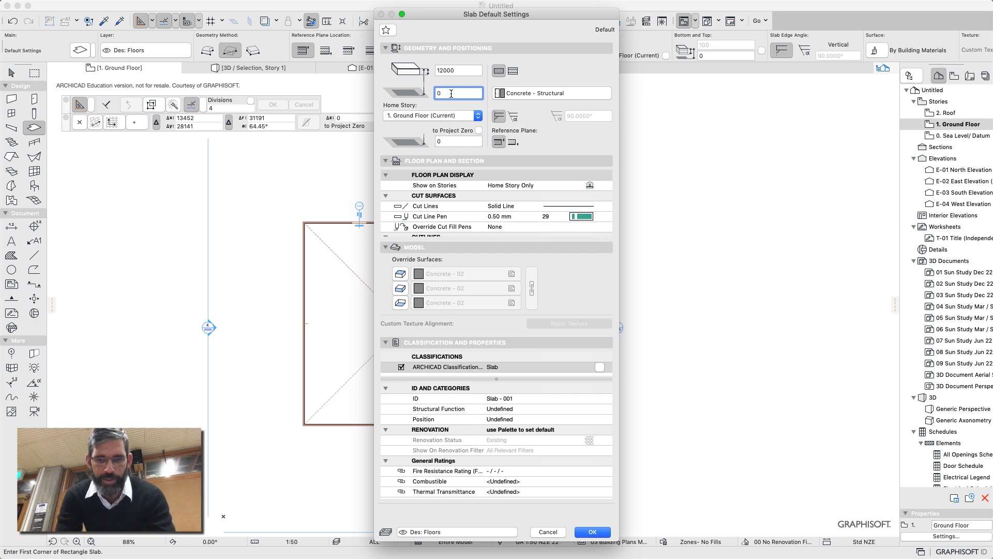
{"action": "type", "text": "12000"}
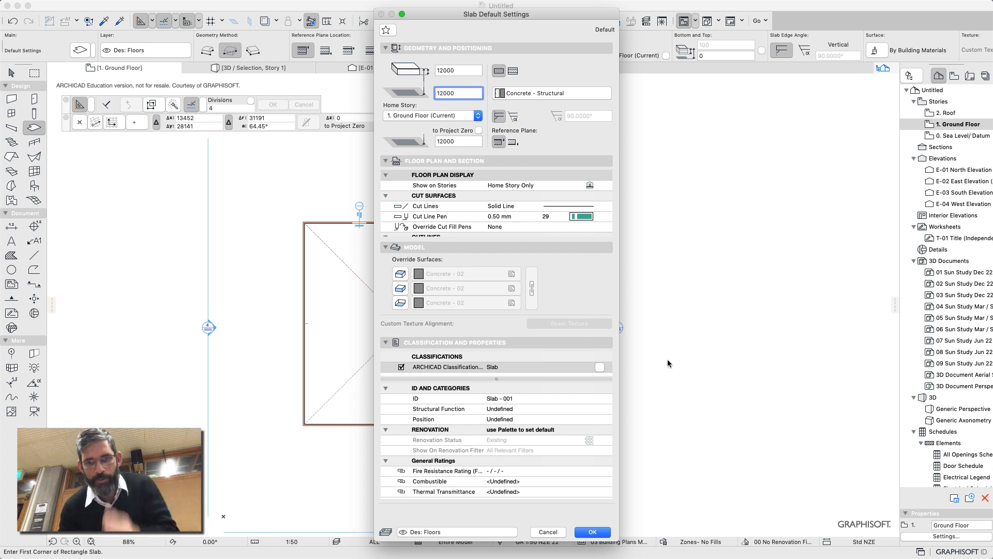
{"action": "left_click", "coordinate": [596, 533]}
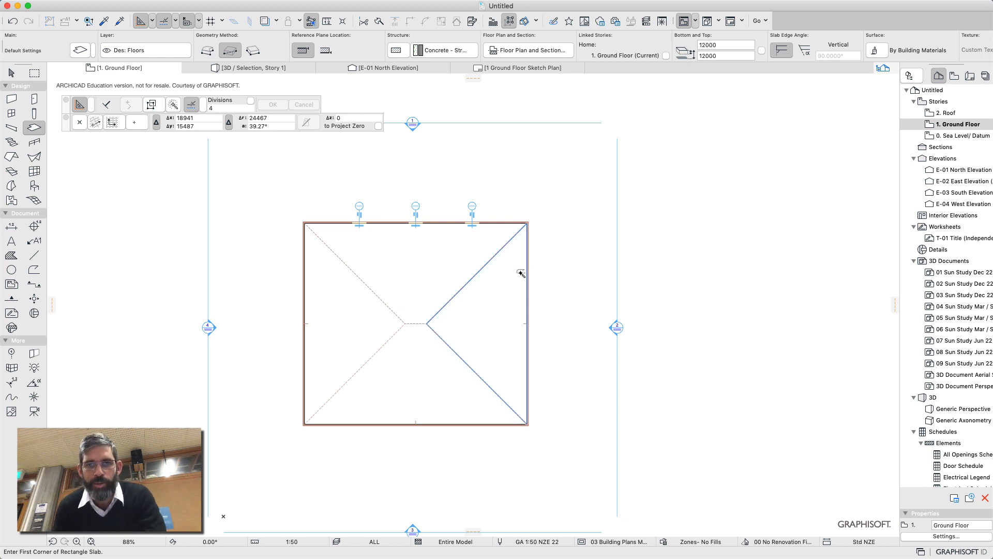
- Create the slab with the Magic Wand from the east wall's inner face, show the whole model in 3D and activate the Arrow tool
{"action": "scroll", "coordinate": [522, 272], "scroll_direction": "up", "scroll_amount": 2}
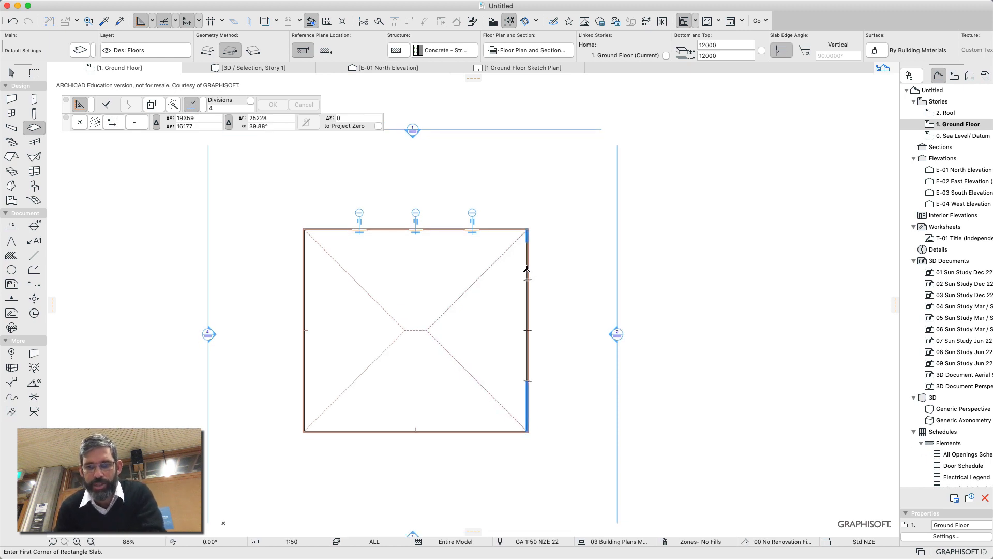
{"action": "scroll", "coordinate": [524, 272], "scroll_direction": "up", "scroll_amount": 10}
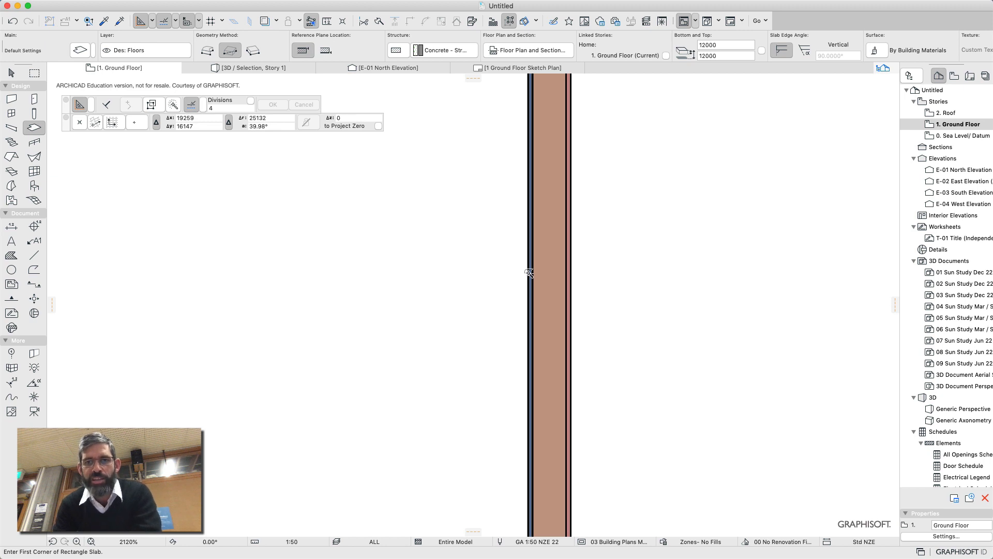
{"action": "key", "text": "F3"}
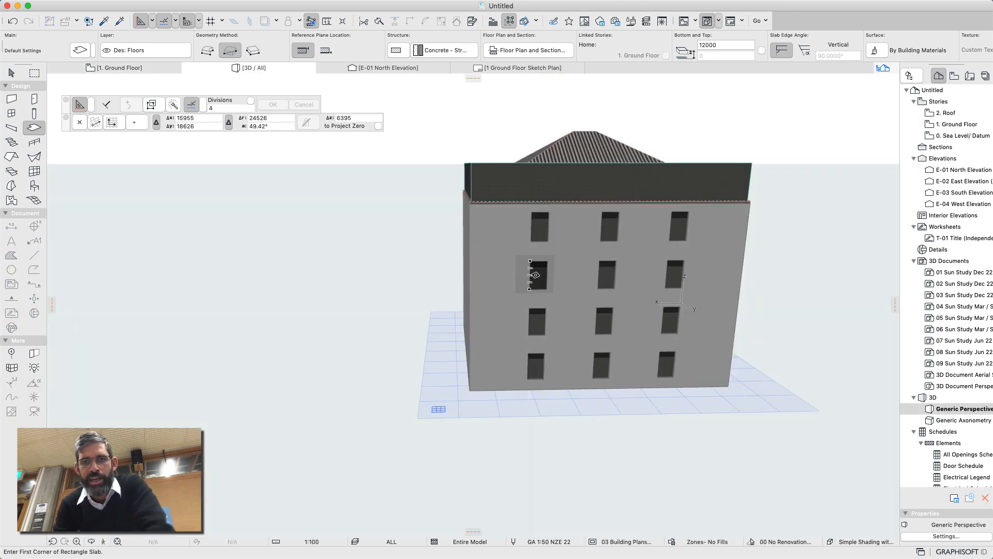
{"action": "left_click", "coordinate": [12, 73]}
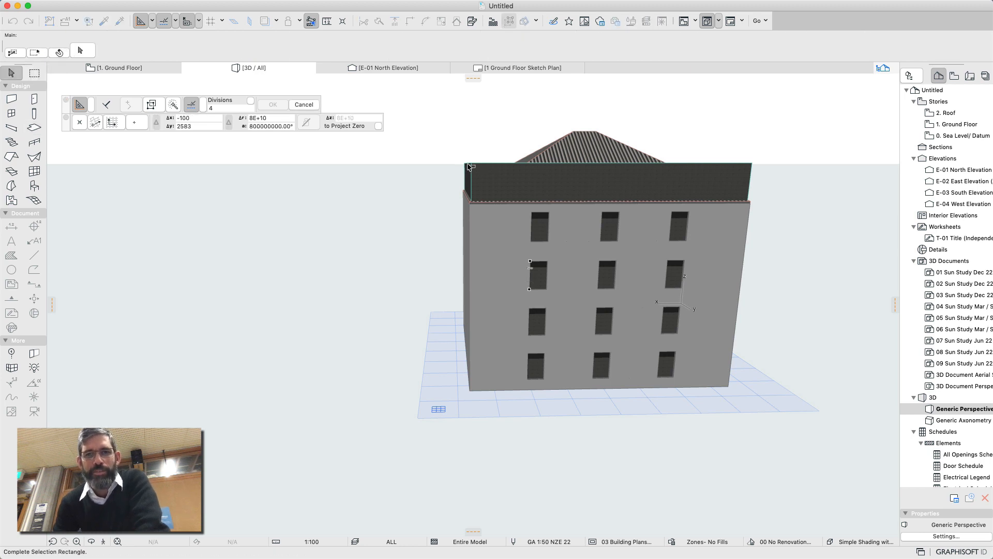
{"action": "left_click", "coordinate": [477, 174]}
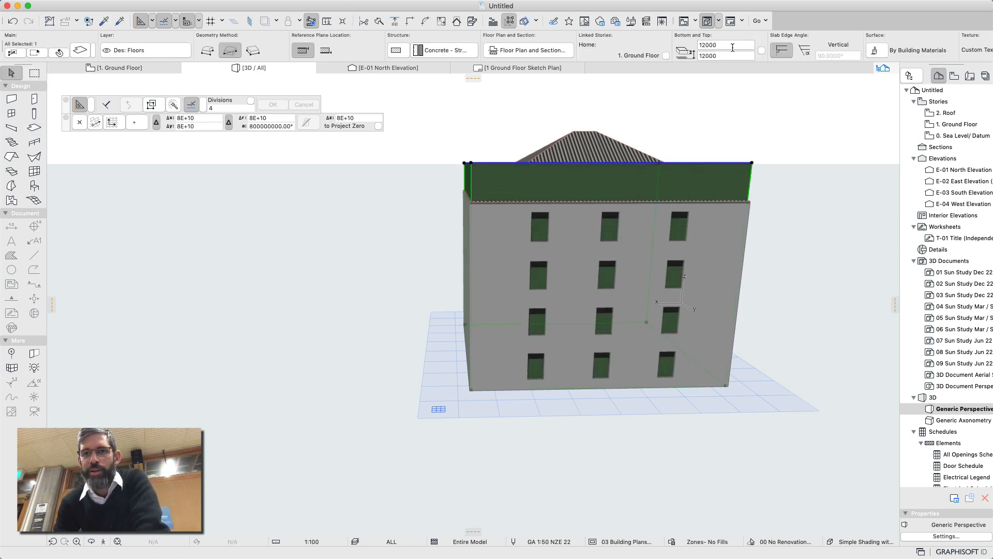
{"action": "left_click", "coordinate": [731, 46]}
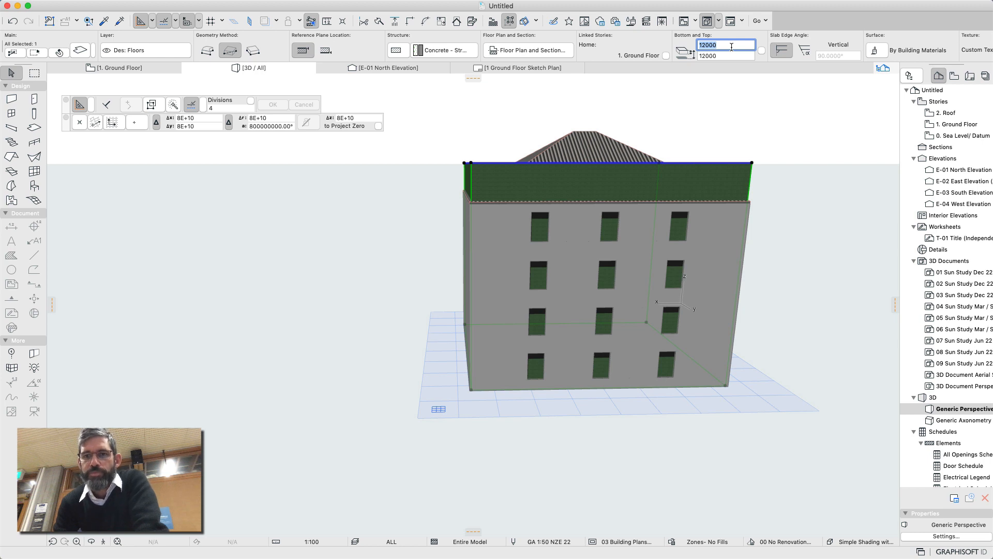
{"action": "left_click", "coordinate": [776, 149]}
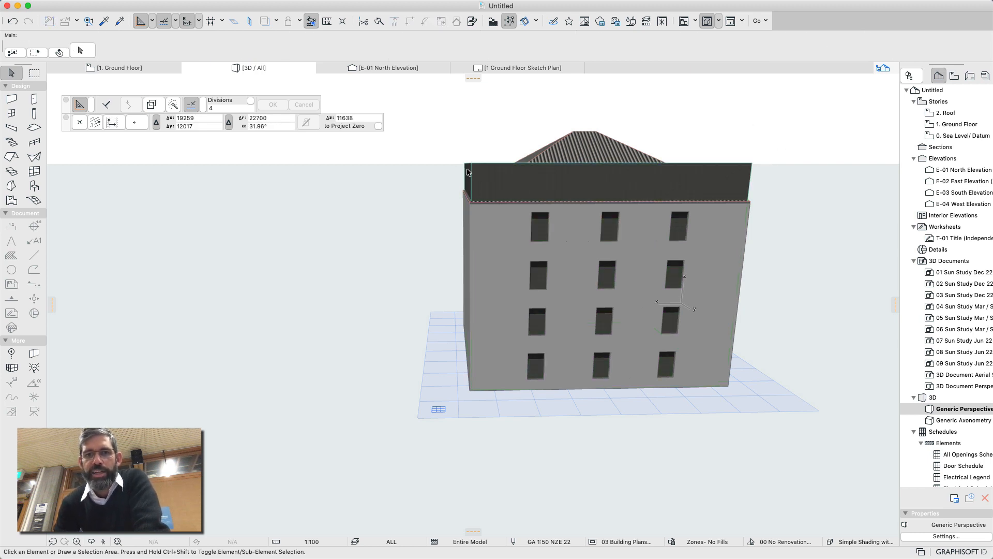
- Select the slab by its upper corner and stretch its thickness to 13845, up to the roof ridge, and deselect it
{"action": "left_click", "coordinate": [466, 168]}
{"action": "left_click", "coordinate": [470, 164]}
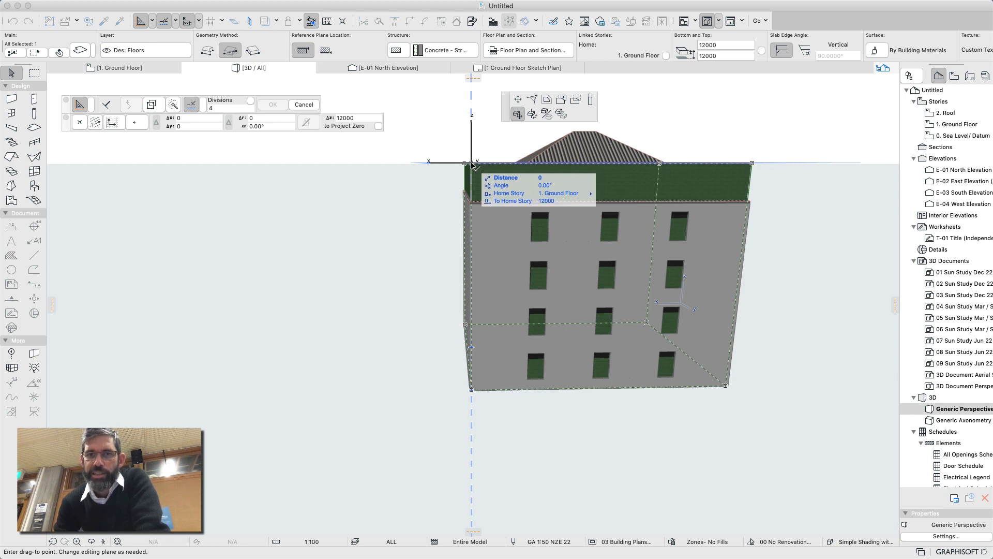
{"action": "left_click", "coordinate": [589, 104]}
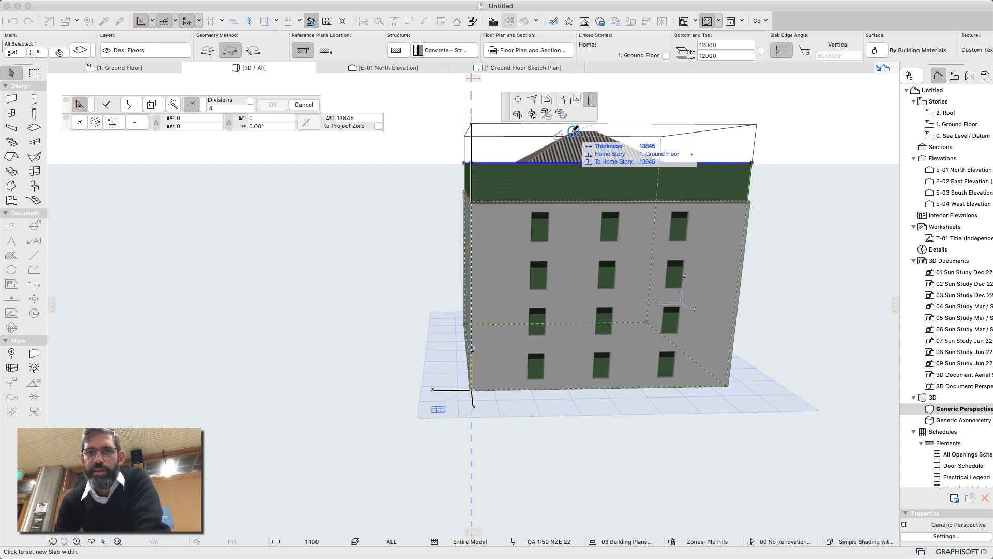
{"action": "left_click", "coordinate": [573, 131]}
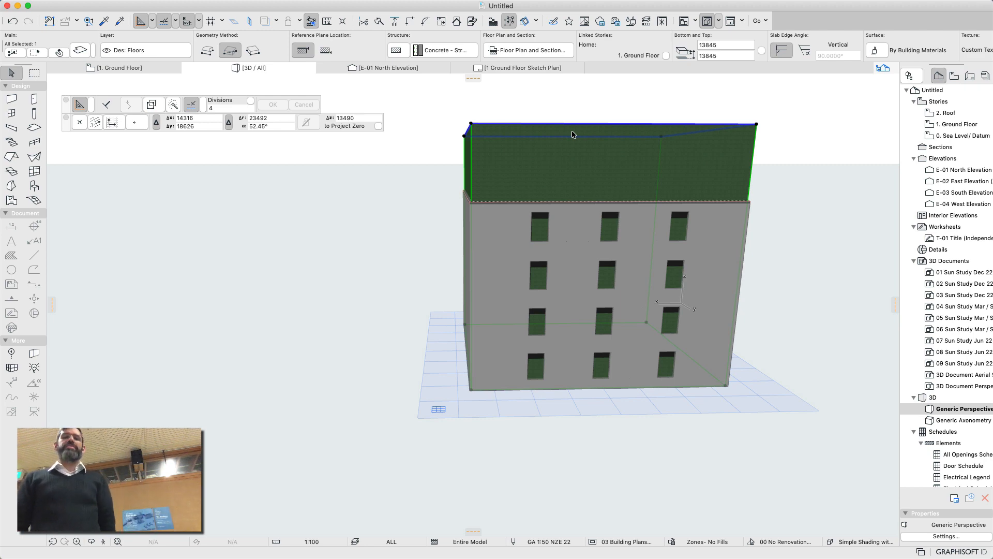
{"action": "left_click", "coordinate": [615, 114]}
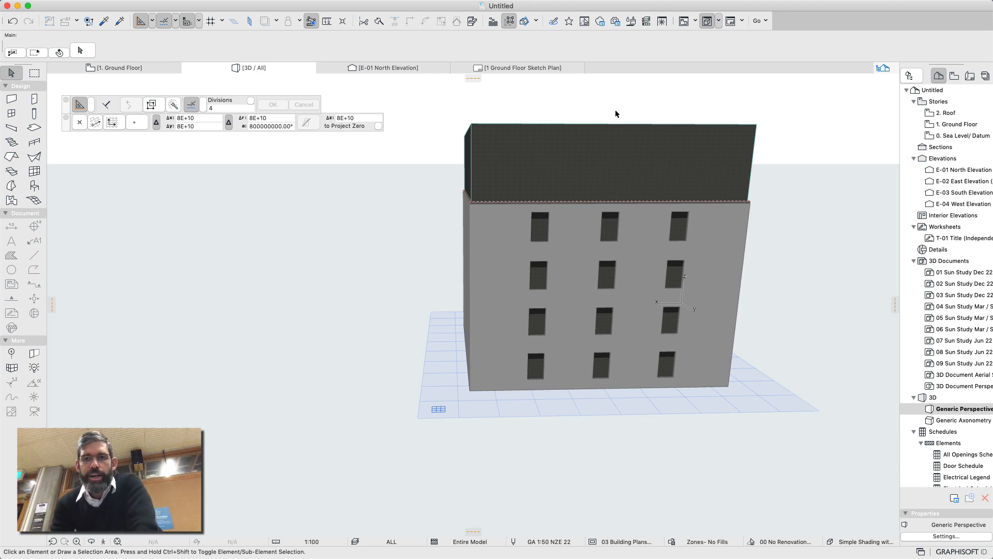
- Open Solid Element Operations, keep its palette clear of the model, and select the slab in 3D
{"action": "left_click", "coordinate": [92, 542]}
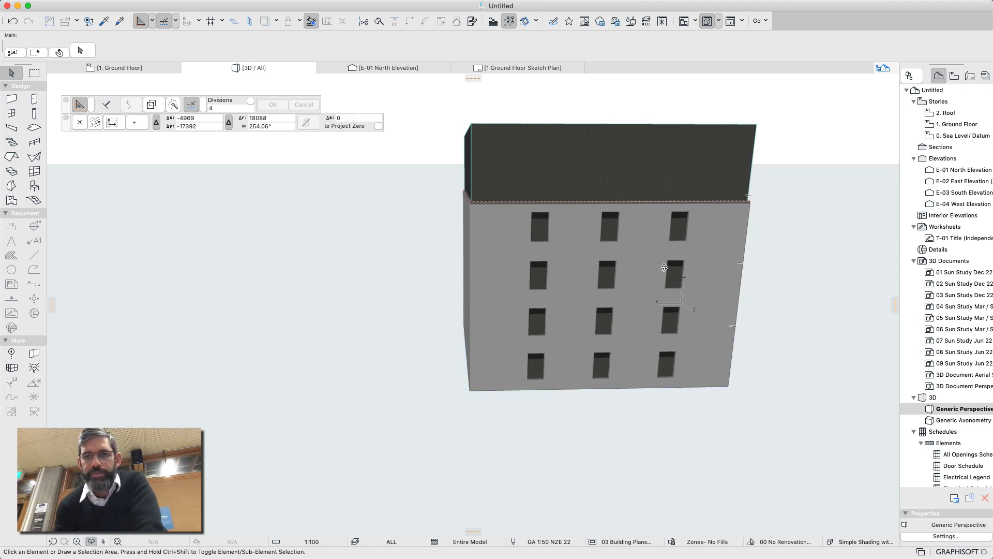
{"action": "left_click_drag", "start_coordinate": [668, 267], "coordinate": [546, 254]}
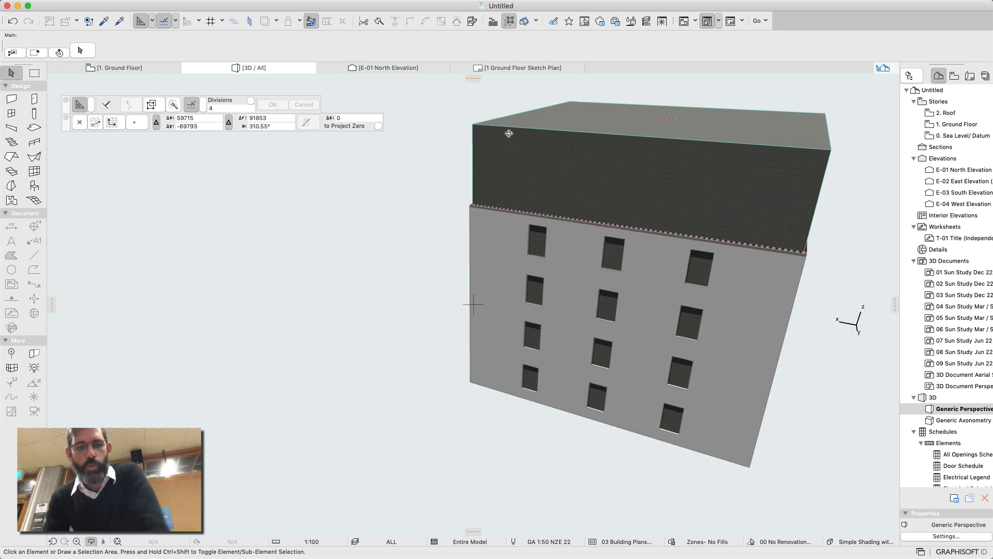
{"action": "left_click", "coordinate": [541, 137]}
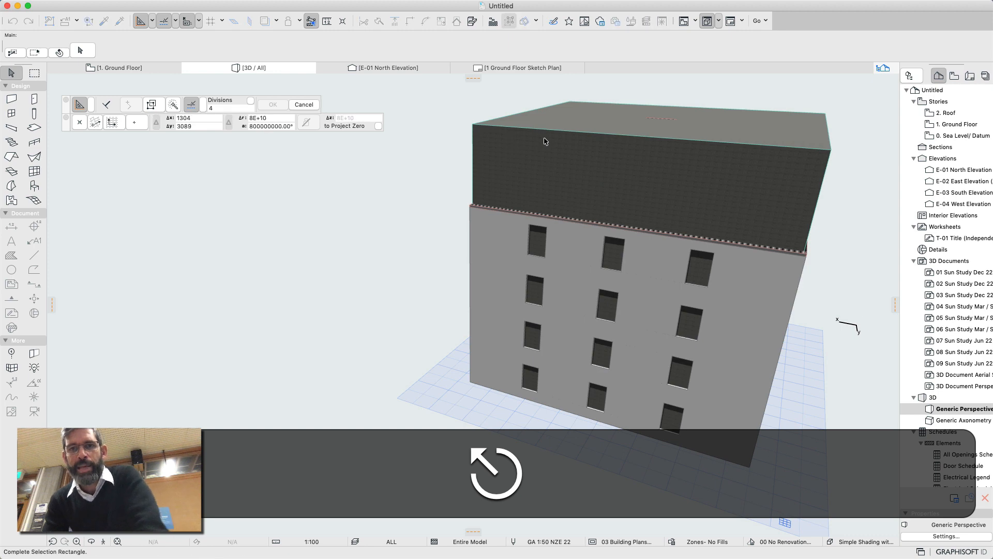
{"action": "left_click", "coordinate": [510, 157]}
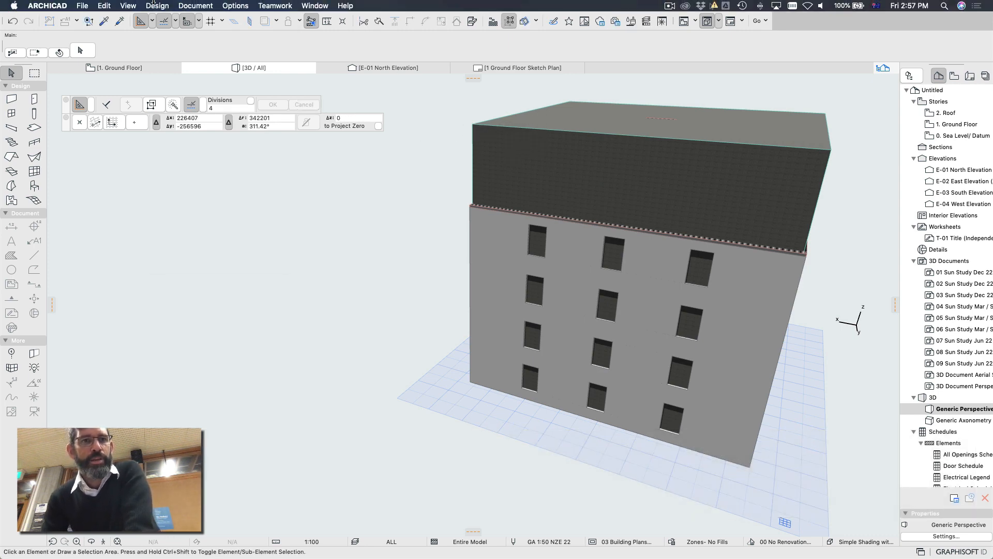
{"action": "left_click", "coordinate": [155, 5]}
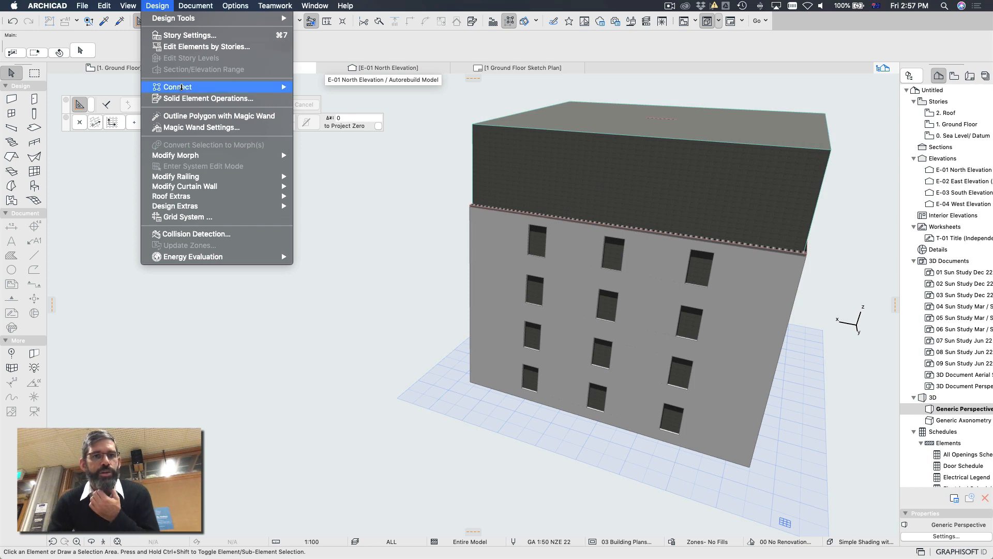
{"action": "left_click", "coordinate": [189, 98]}
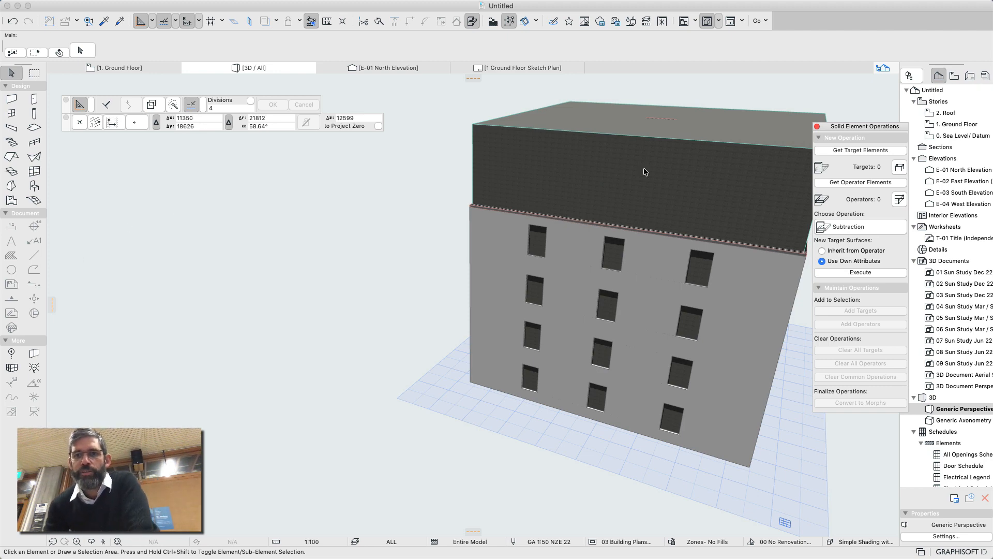
{"action": "left_click_drag", "start_coordinate": [850, 122], "coordinate": [817, 73]}
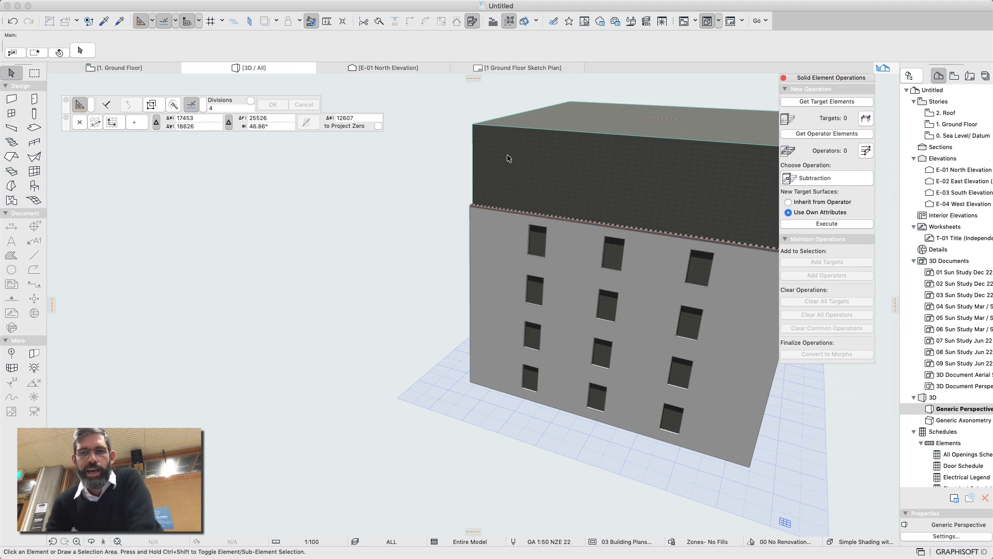
{"action": "left_click", "coordinate": [475, 127]}
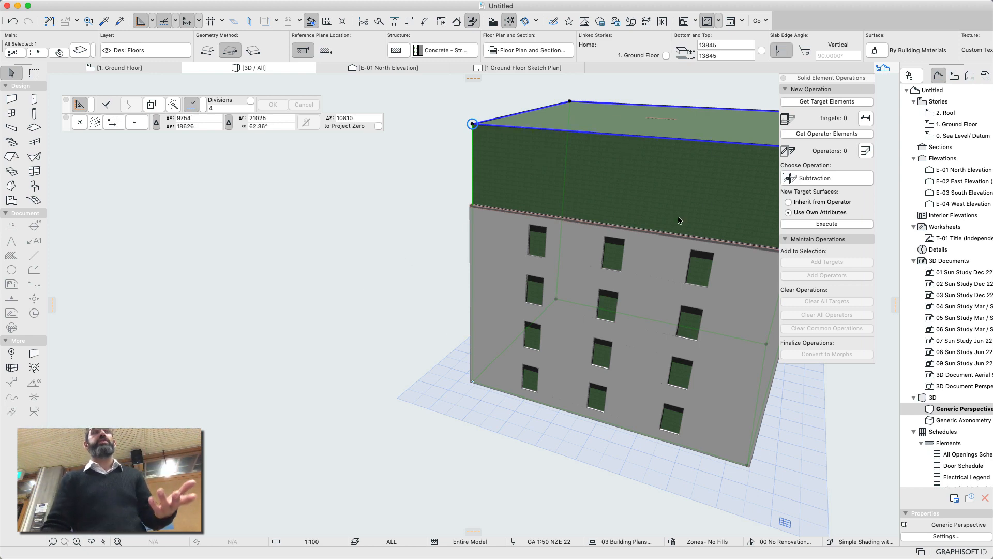
- Assign the selected slab as the target and the roof as the operator of the solid element operation
{"action": "left_click", "coordinate": [824, 101]}
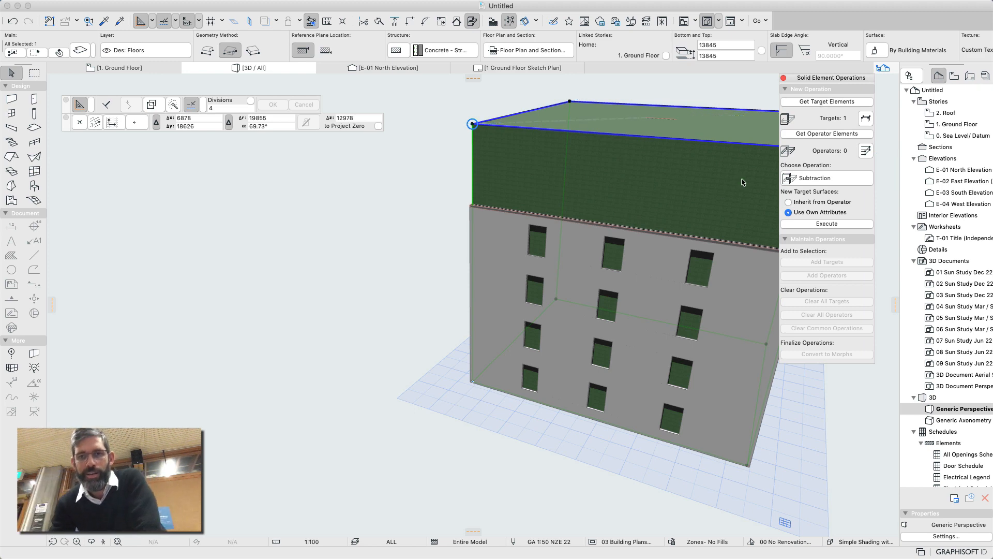
{"action": "left_click", "coordinate": [429, 210]}
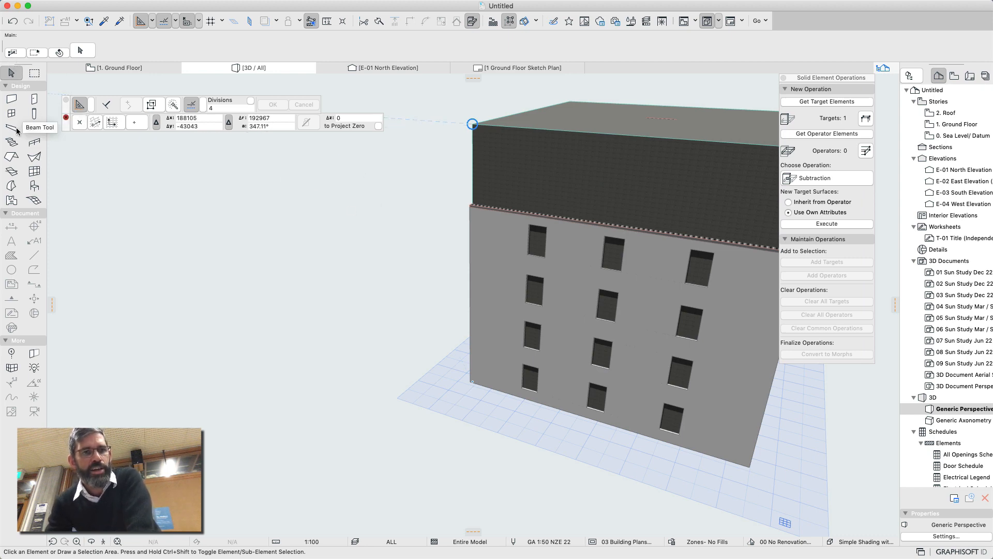
{"action": "left_click", "coordinate": [13, 158]}
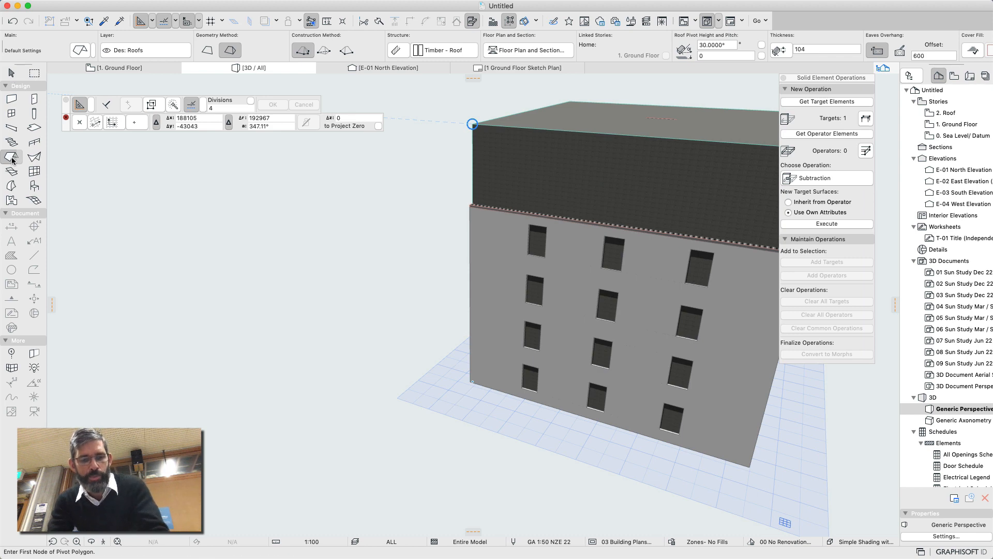
{"action": "key", "text": "super+a"}
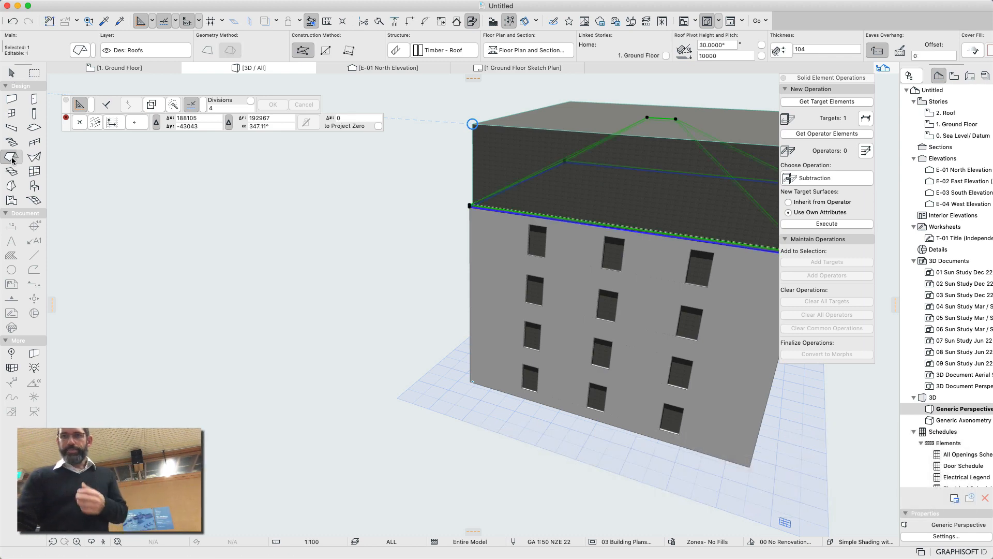
{"action": "left_click", "coordinate": [828, 134]}
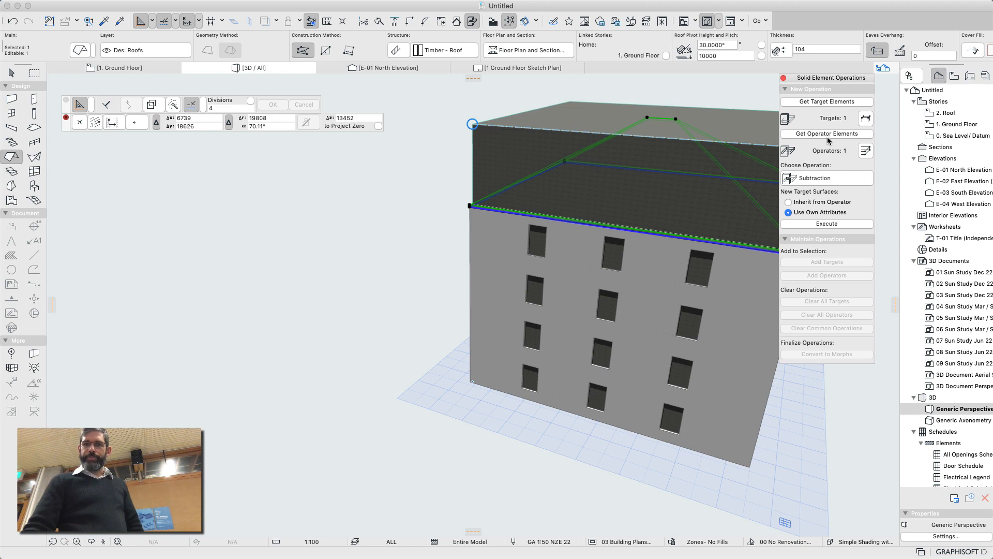
- Execute a Subtraction with upward extrusion to trim the slab above the roof
{"action": "left_click", "coordinate": [823, 184]}
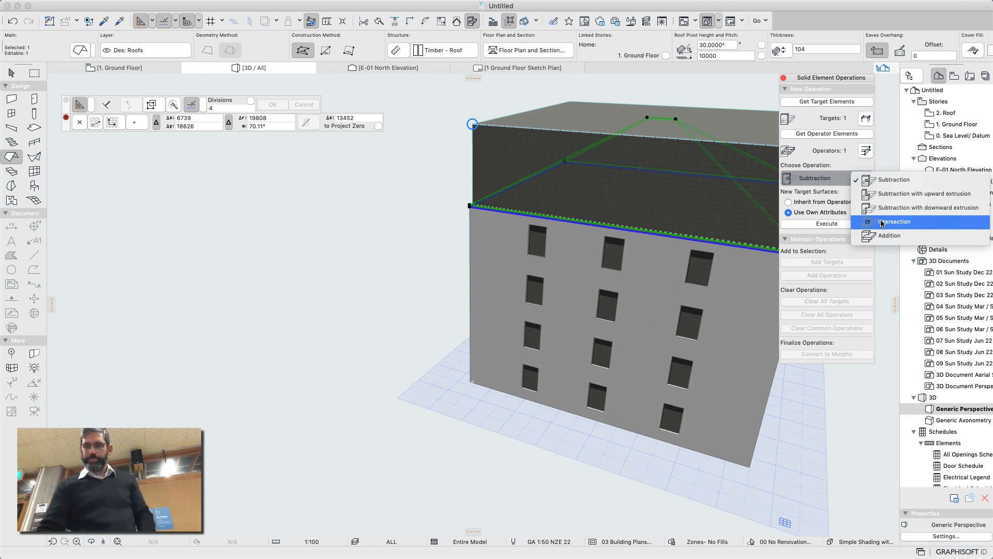
{"action": "left_click", "coordinate": [913, 198]}
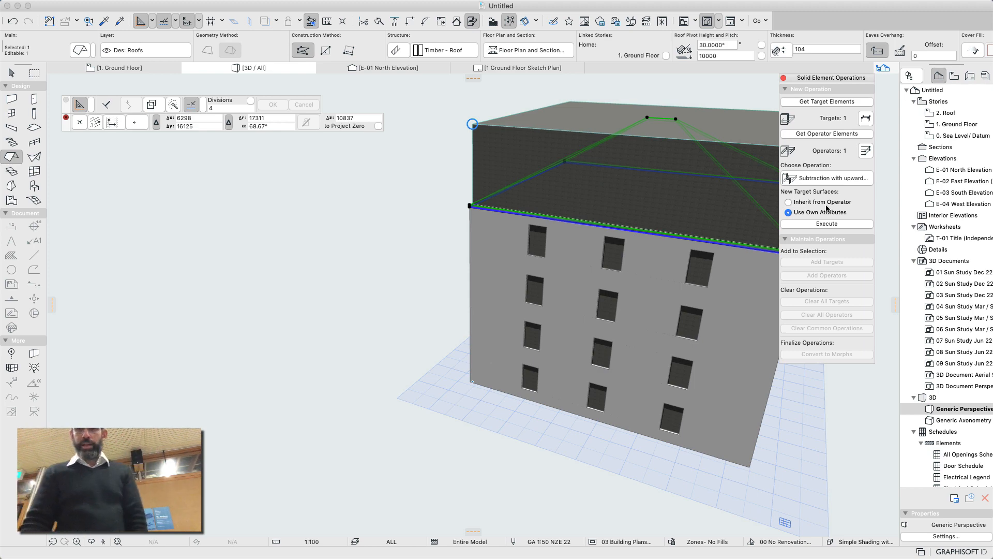
{"action": "left_click", "coordinate": [819, 226]}
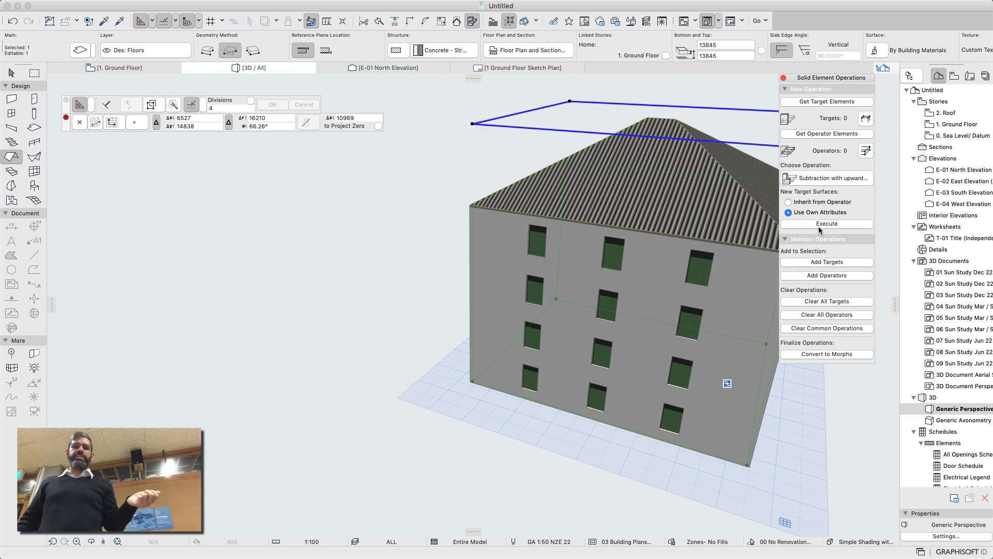
- Inspect the trimmed slab by selecting it at the roof's eave corner and deselect it
{"action": "left_click", "coordinate": [12, 73]}
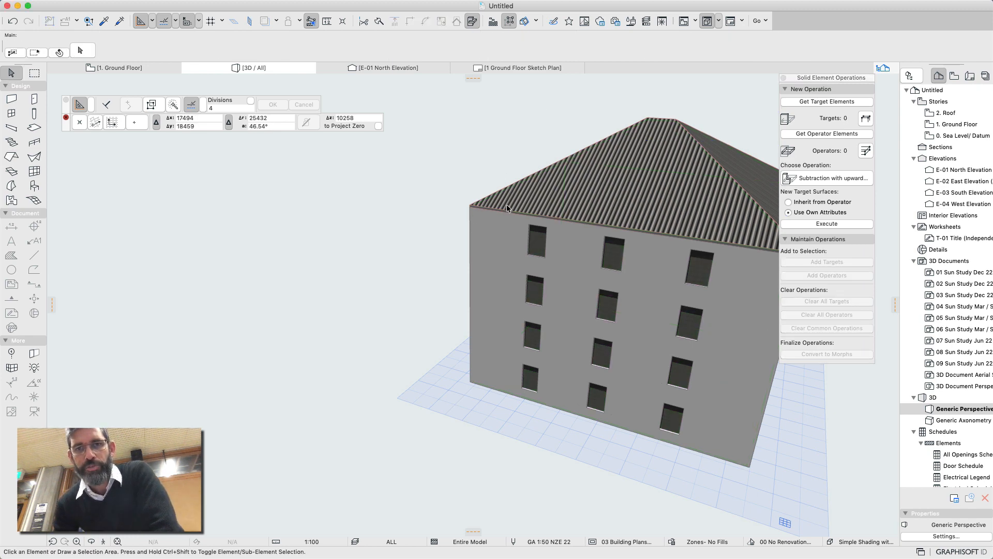
{"action": "left_click", "coordinate": [649, 122]}
{"action": "key", "text": "Escape"}
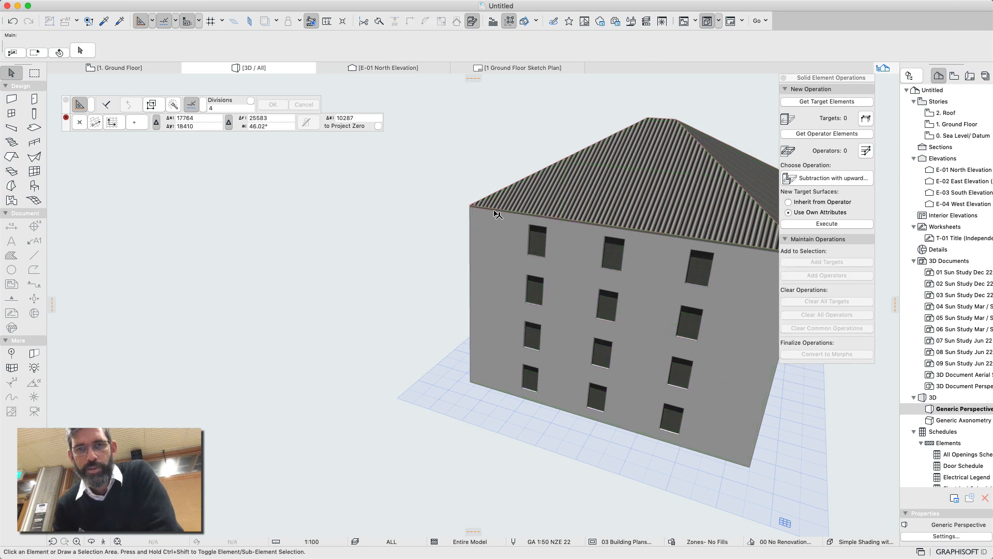
{"action": "left_click", "coordinate": [471, 206]}
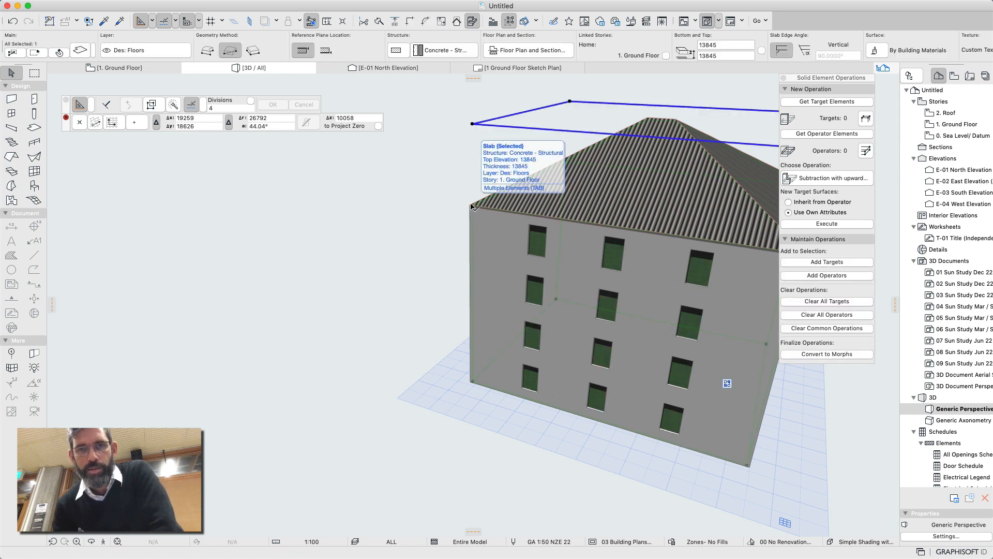
{"action": "key", "text": "Escape"}
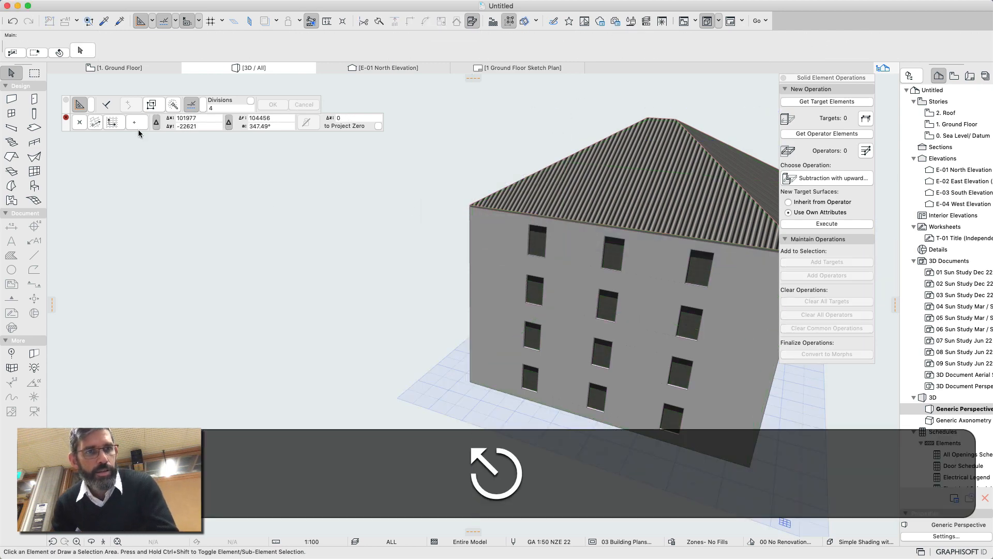
- Try repositioning the roof's eave corner along the wall edge, undo the change and deselect the roof
{"action": "left_click", "coordinate": [17, 158]}
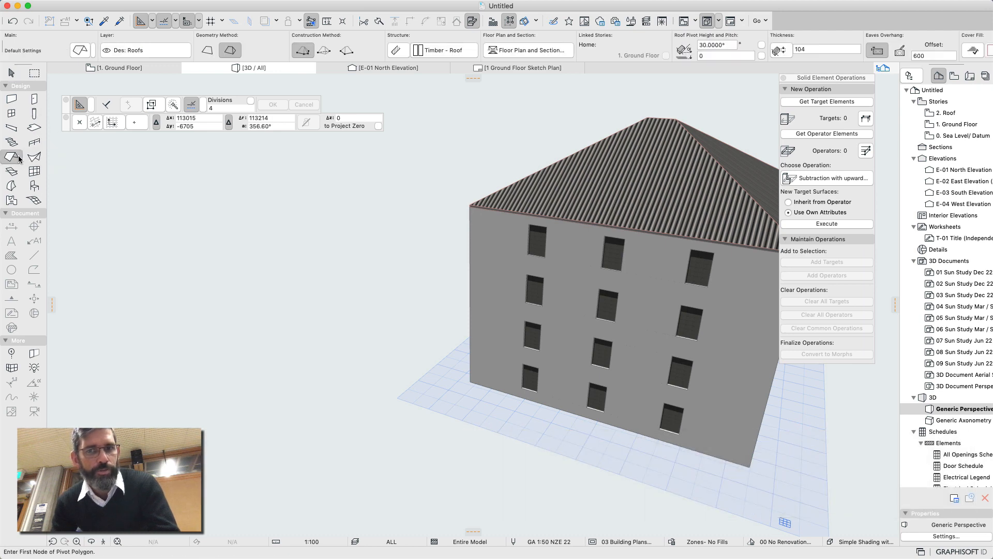
{"action": "key", "text": "super+a"}
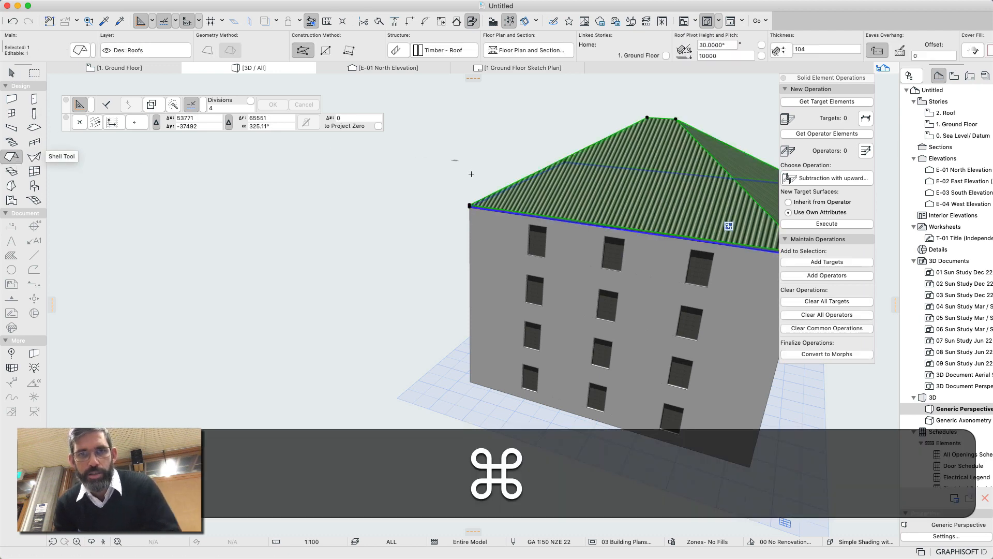
{"action": "left_click", "coordinate": [470, 206]}
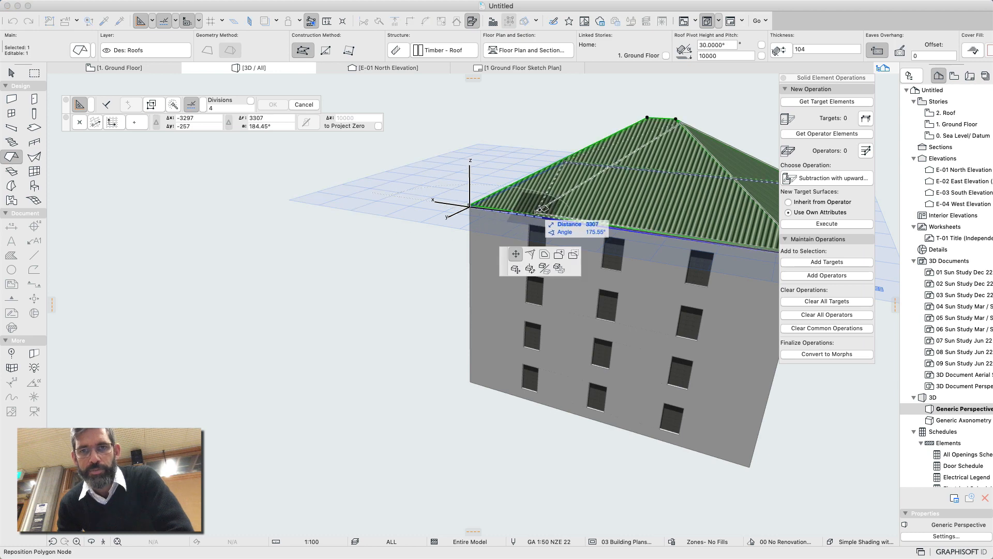
{"action": "left_click", "coordinate": [551, 214]}
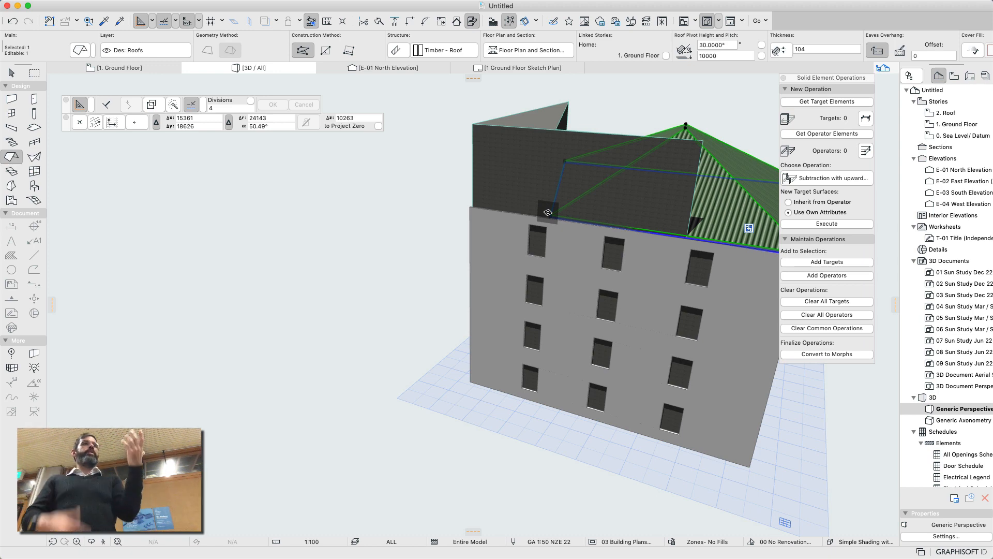
{"action": "key", "text": "super"}
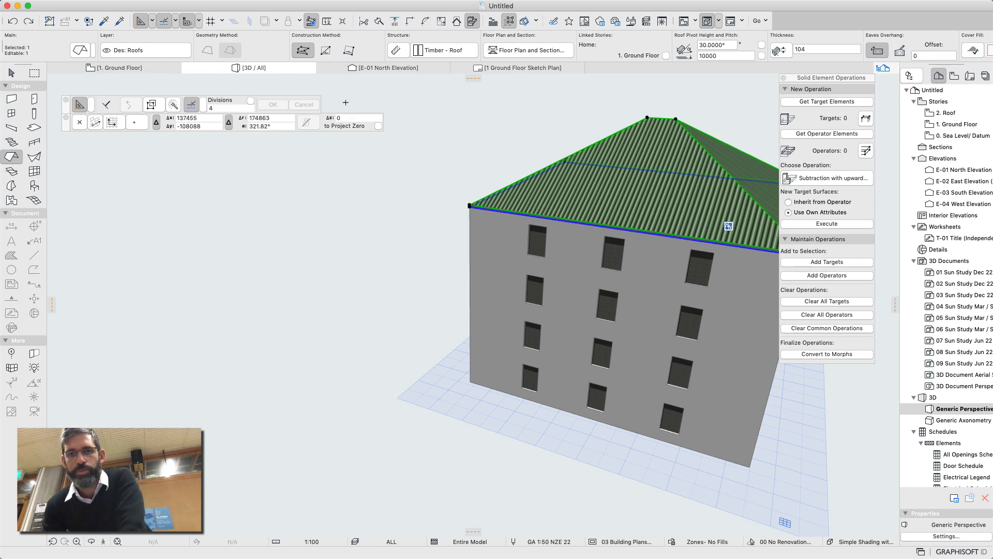
{"action": "left_click", "coordinate": [10, 72]}
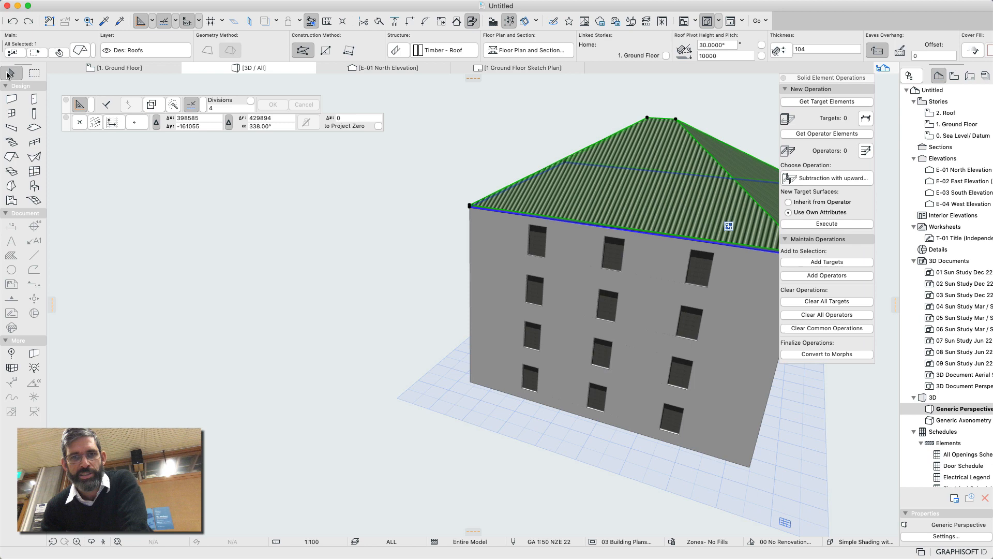
{"action": "left_click", "coordinate": [302, 208]}
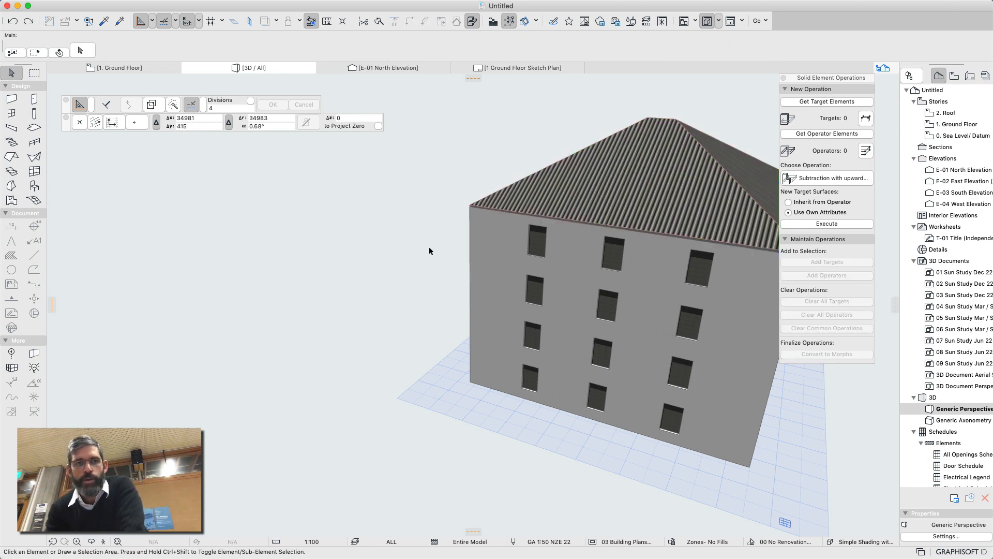
- Save the whole 3D model to the Desktop as demo1.stl in the StereoLithography File format
{"action": "left_click", "coordinate": [118, 542]}
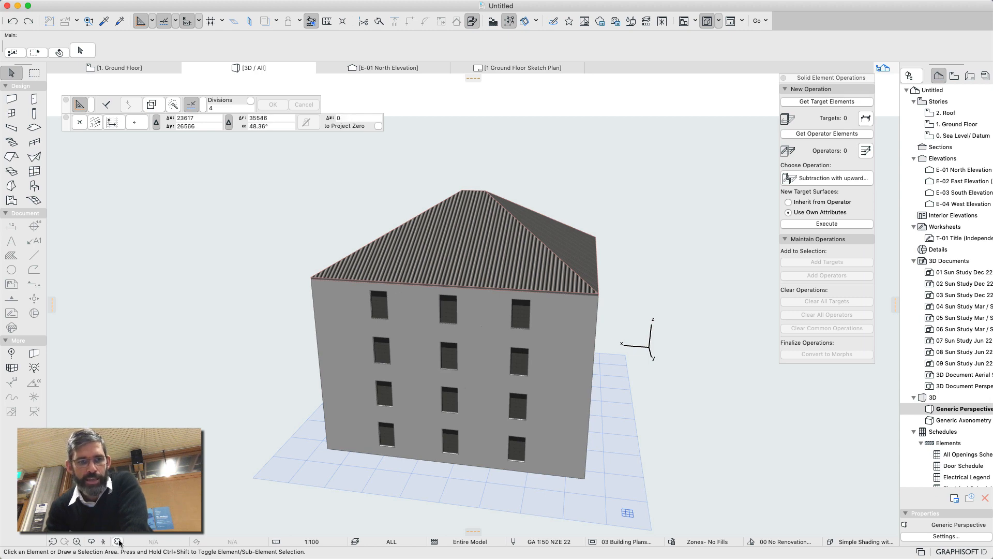
{"action": "left_click", "coordinate": [90, 543]}
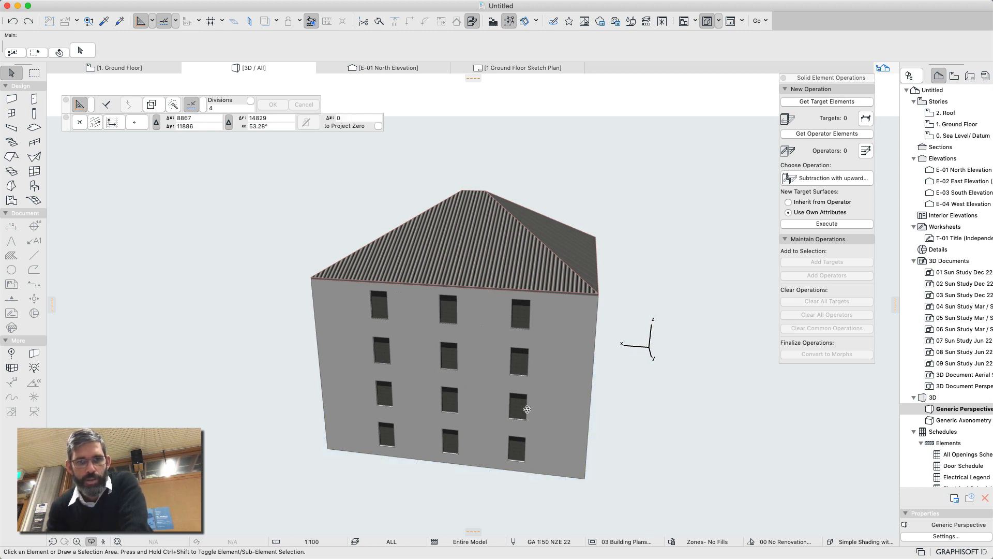
{"action": "mouse_move", "coordinate": [605, 413]}
{"action": "left_mouse_down"}
{"action": "mouse_move", "coordinate": [483, 402]}
{"action": "mouse_move", "coordinate": [397, 284]}
{"action": "mouse_move", "coordinate": [624, 373]}
{"action": "mouse_move", "coordinate": [283, 381]}
{"action": "mouse_move", "coordinate": [574, 366]}
{"action": "mouse_move", "coordinate": [587, 481]}
{"action": "mouse_move", "coordinate": [529, 461]}
{"action": "mouse_move", "coordinate": [421, 475]}
{"action": "mouse_move", "coordinate": [204, 417]}
{"action": "mouse_move", "coordinate": [665, 377]}
{"action": "mouse_move", "coordinate": [612, 400]}
{"action": "left_mouse_up"}
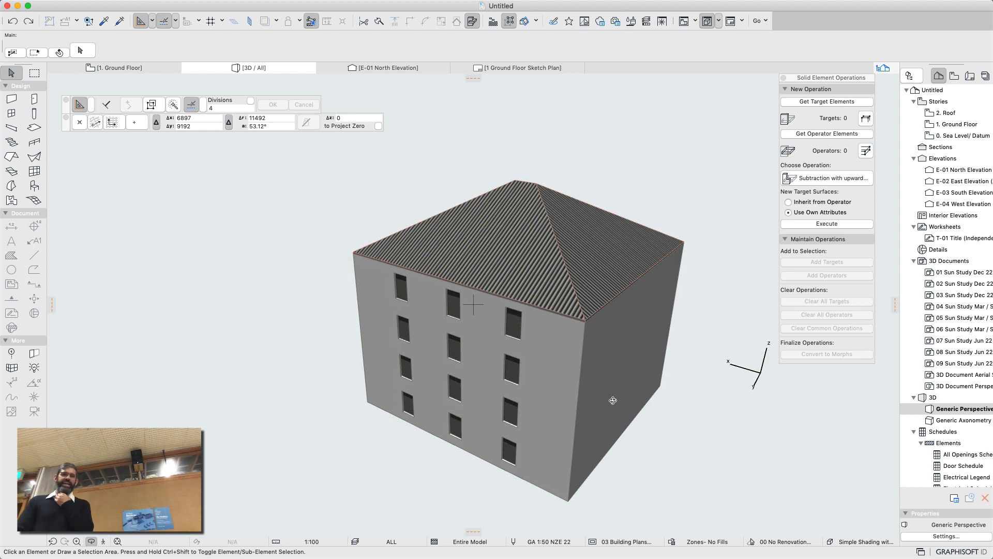
{"action": "mouse_move", "coordinate": [251, 1]}
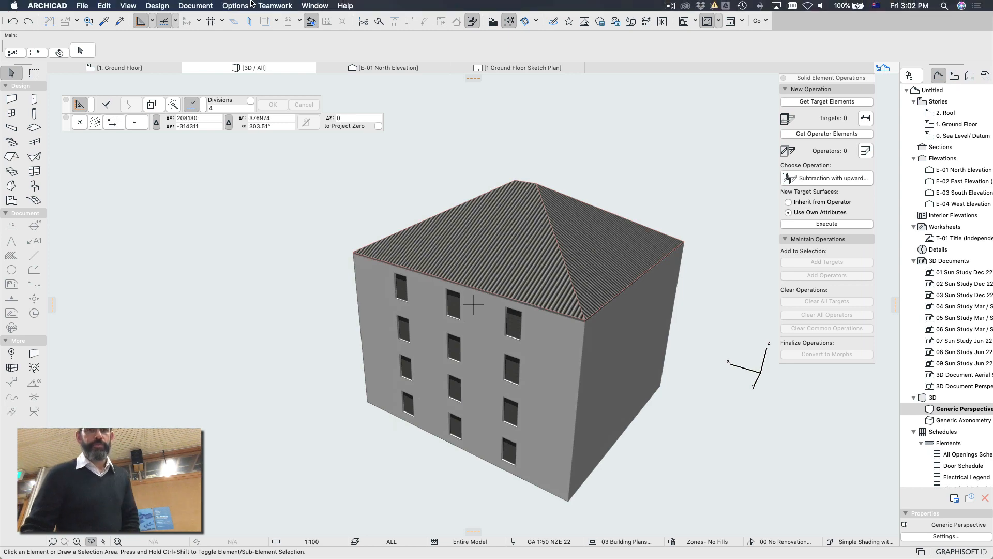
{"action": "left_click", "coordinate": [78, 4]}
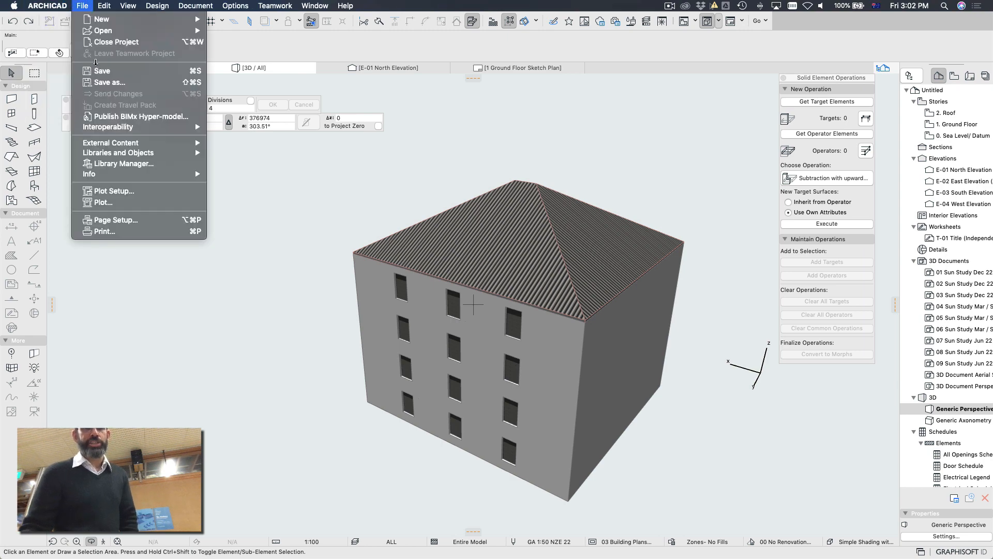
{"action": "left_click", "coordinate": [112, 84]}
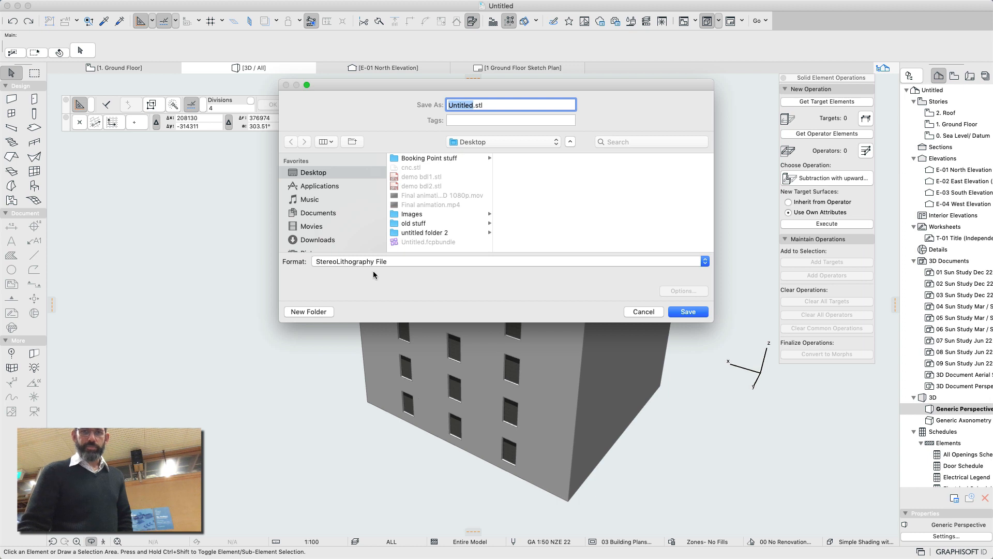
{"action": "left_click", "coordinate": [385, 262]}
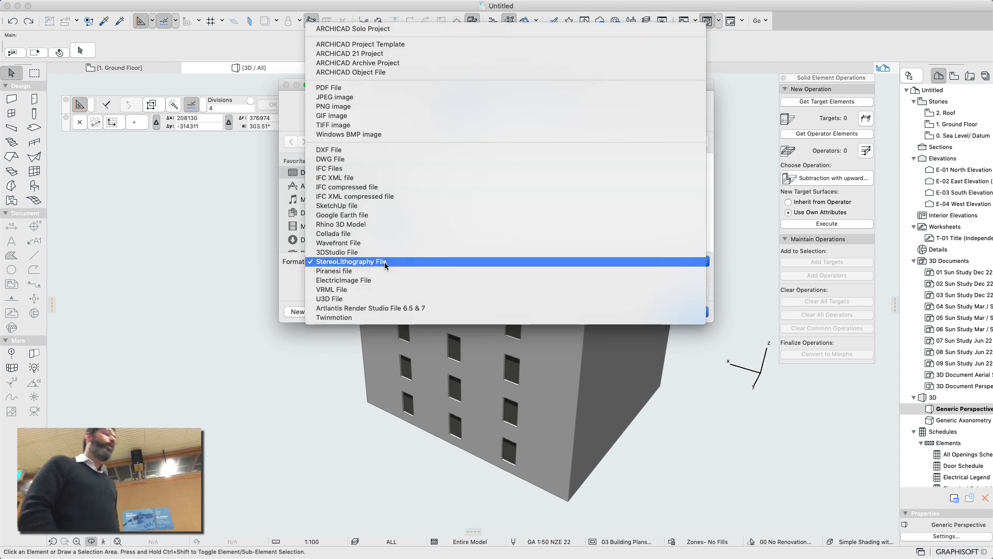
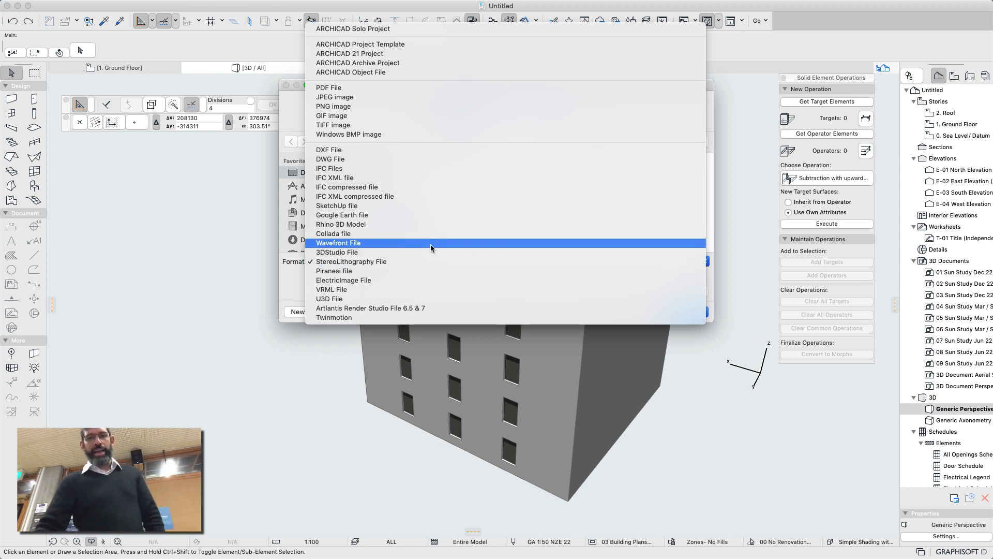
{"action": "left_click", "coordinate": [420, 259]}
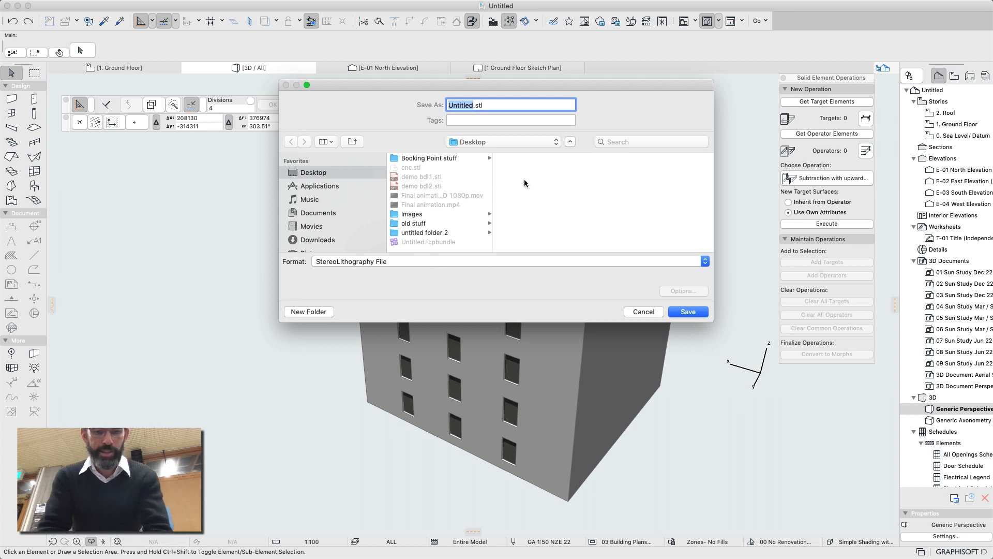
{"action": "type", "text": "demo"}
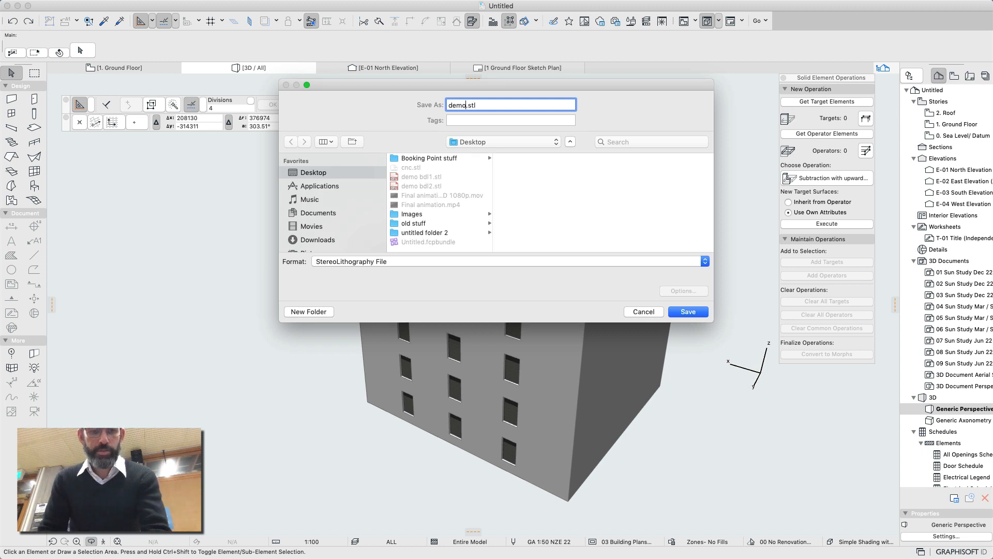
{"action": "type", "text": "1"}
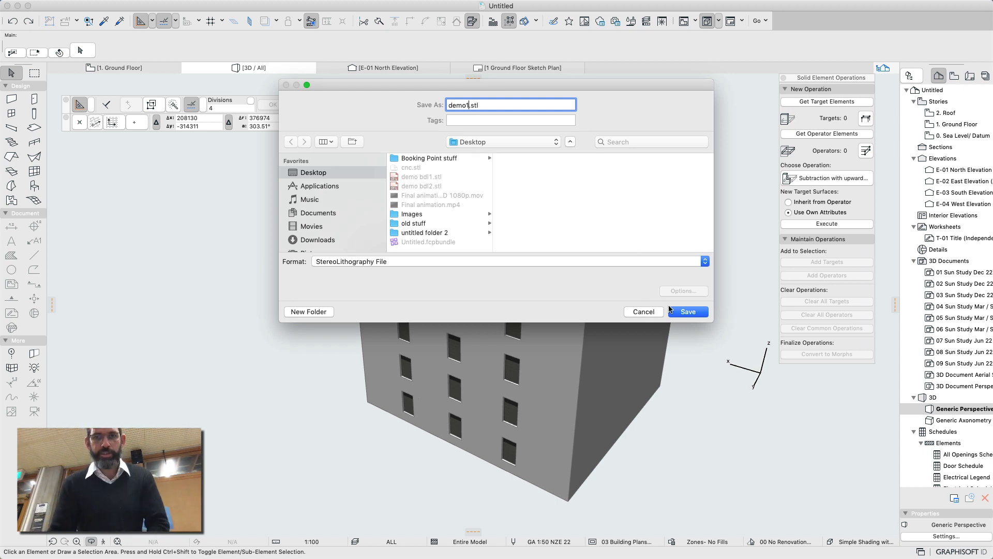
{"action": "left_click", "coordinate": [685, 312]}
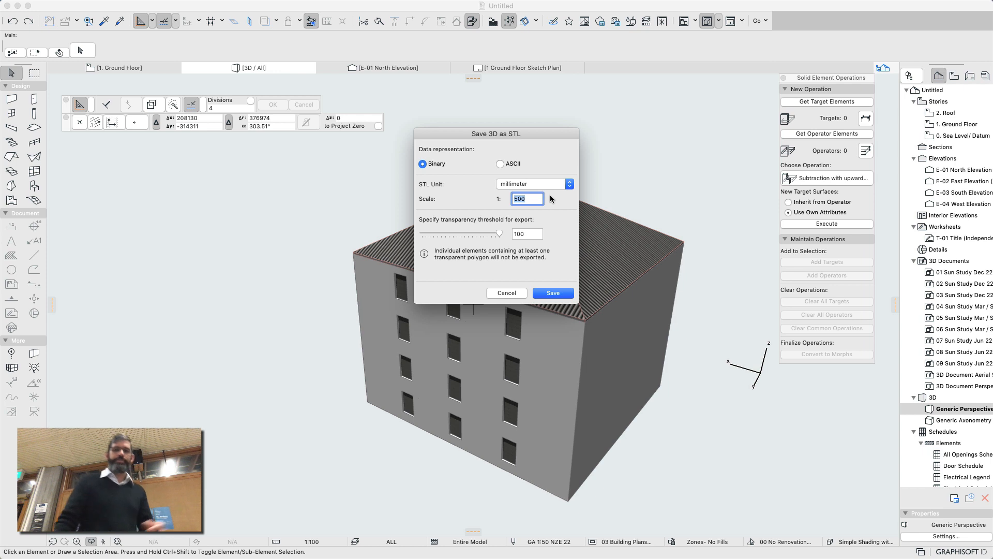
- Set the STL scale to 1:500 and complete the binary millimeter export
{"action": "type", "text": "100"}
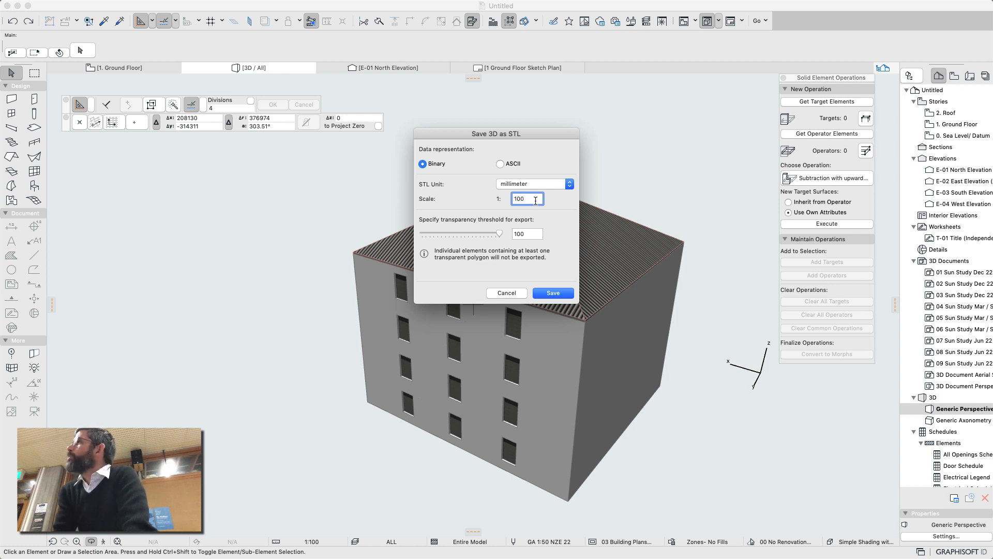
{"action": "double_click", "coordinate": [536, 200]}
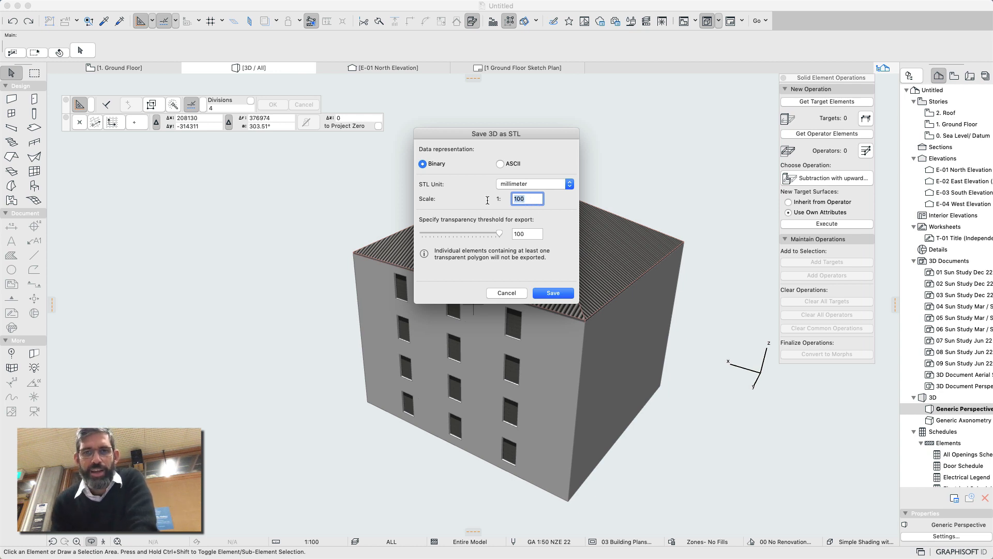
{"action": "type", "text": "500"}
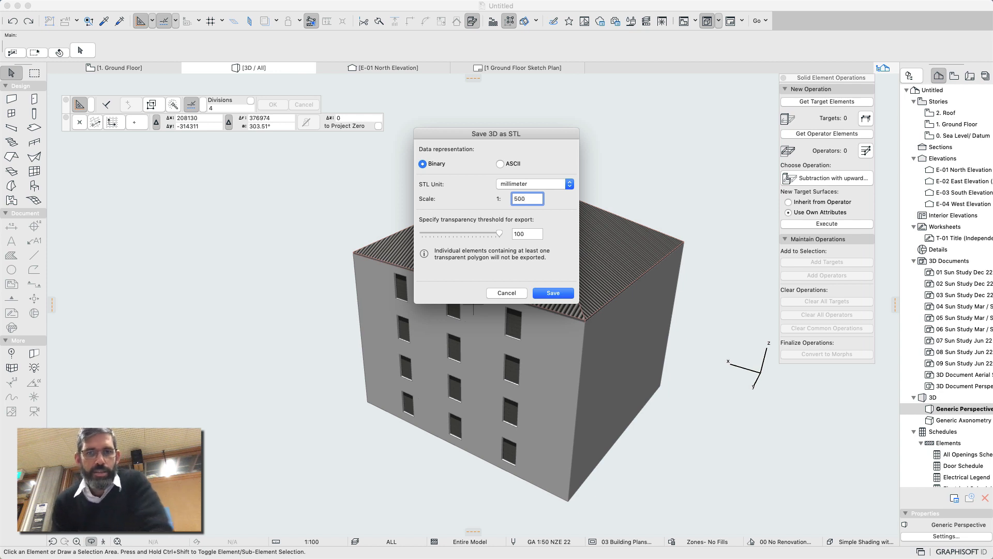
{"action": "left_click", "coordinate": [561, 294]}
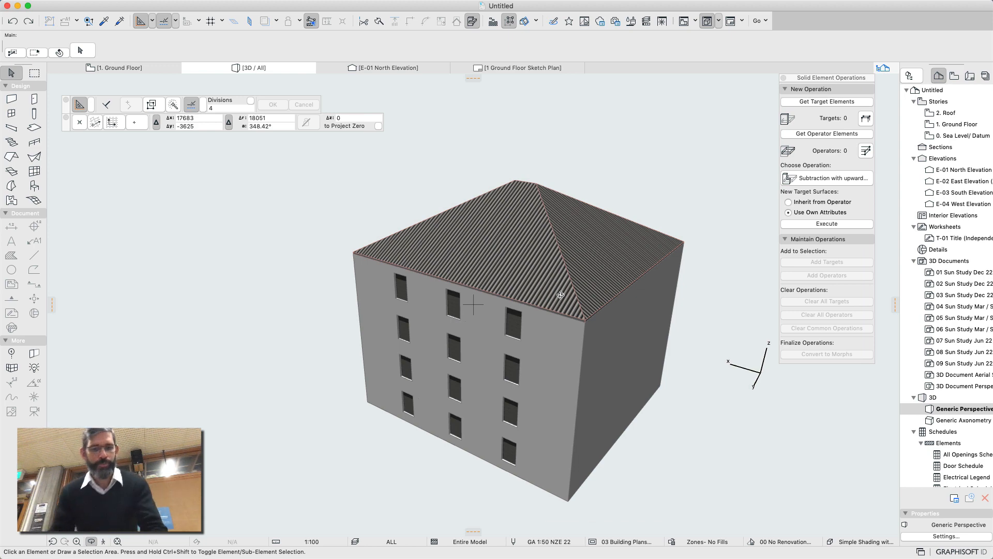
- Open the ground floor plan and select the elements meeting at the building's lower-left plan corner
{"action": "key", "text": "F2"}
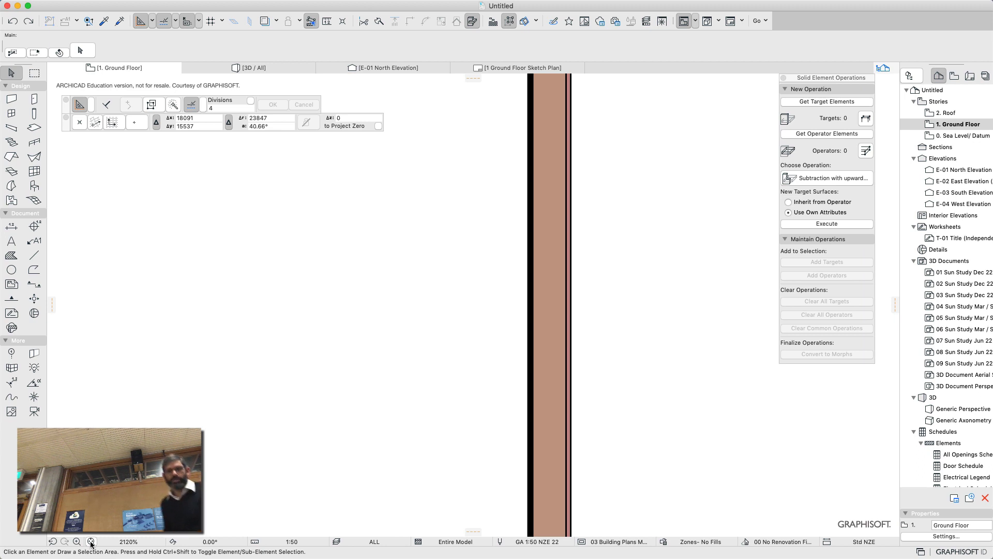
{"action": "left_click", "coordinate": [52, 541]}
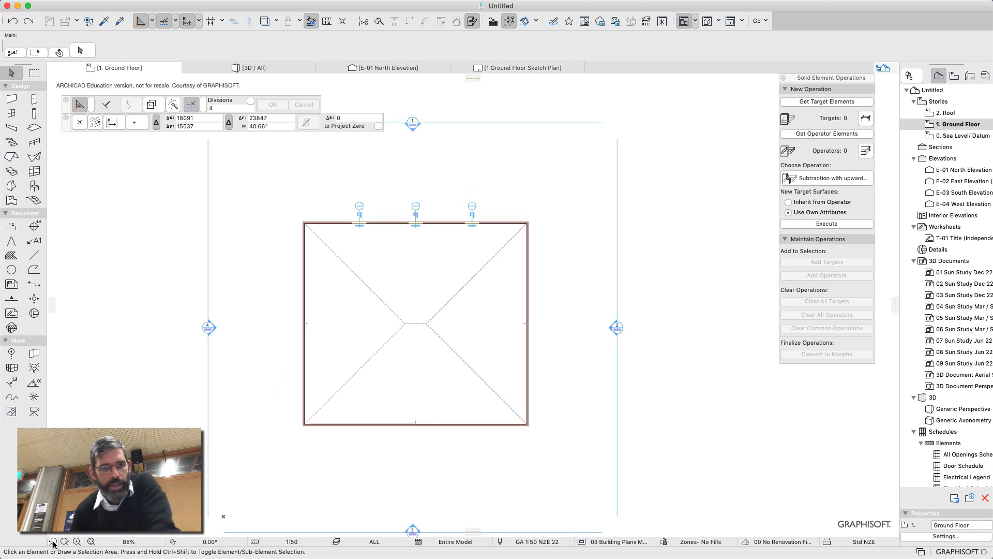
{"action": "left_click", "coordinate": [76, 542]}
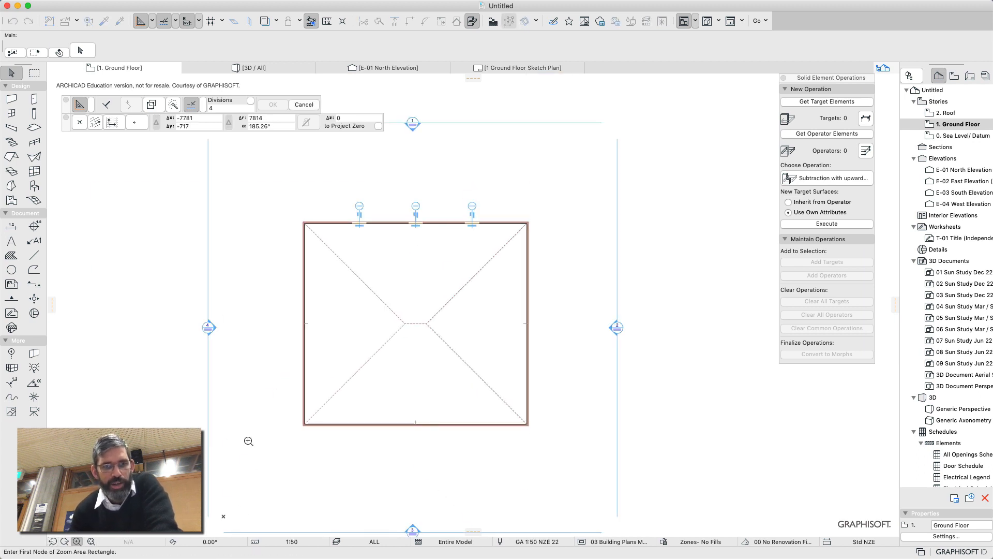
{"action": "left_click", "coordinate": [283, 408]}
{"action": "left_click", "coordinate": [337, 450]}
{"action": "left_click_drag", "start_coordinate": [348, 206], "coordinate": [438, 293]}
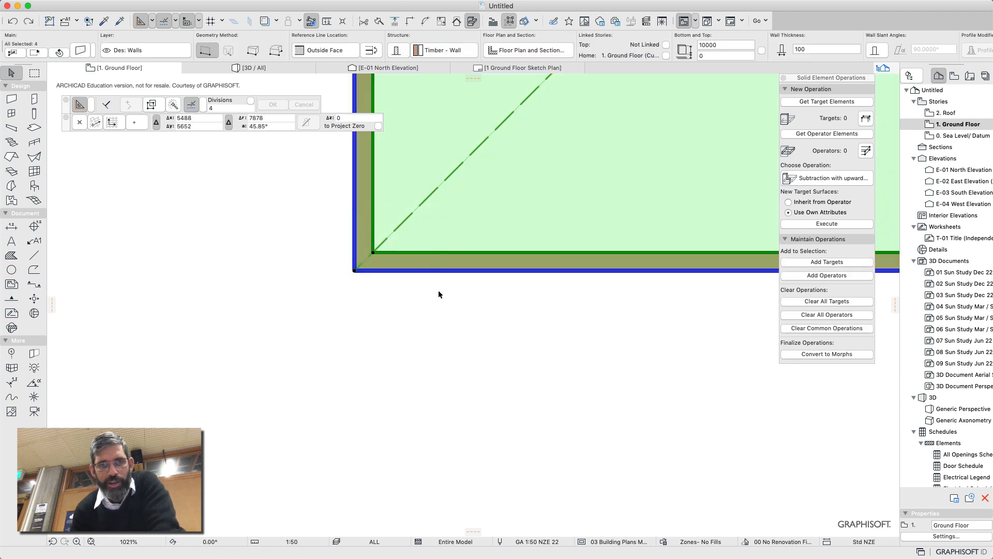
- Examine how the selected walls and roof meet at the corner in close-up, return to the full plan and deselect them
{"action": "left_click", "coordinate": [77, 541]}
{"action": "left_click", "coordinate": [343, 228]}
{"action": "left_click", "coordinate": [399, 266]}
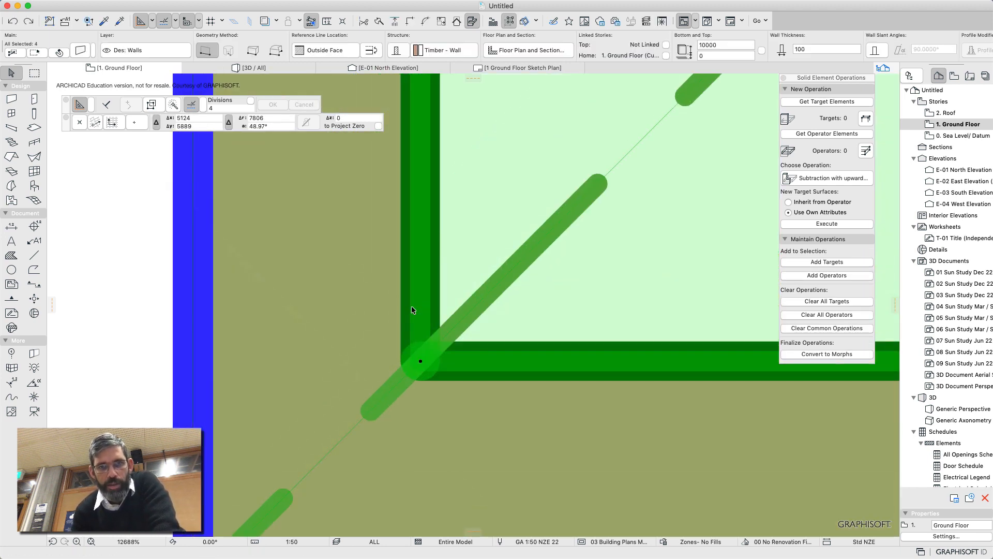
{"action": "left_click", "coordinate": [53, 541]}
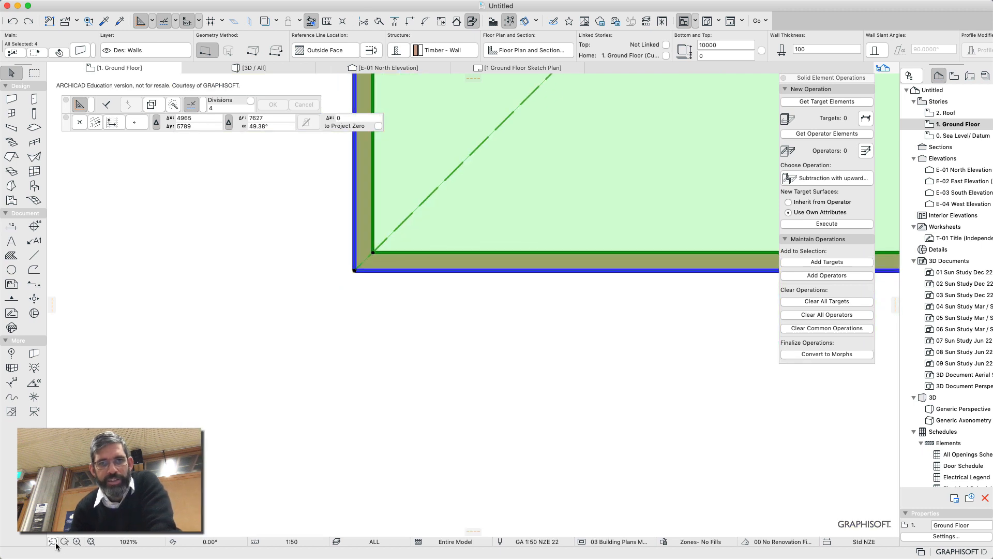
{"action": "left_click", "coordinate": [54, 543]}
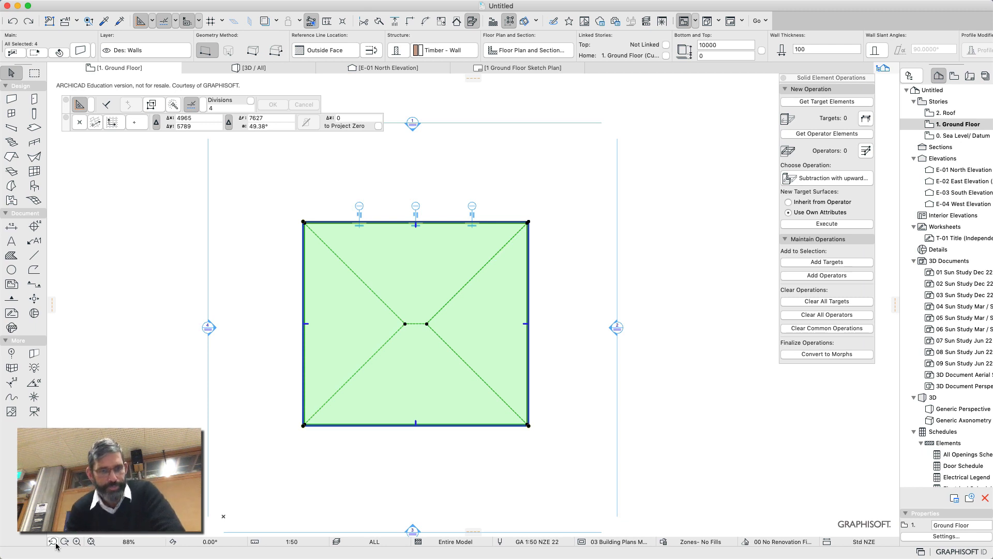
{"action": "left_click", "coordinate": [92, 542]}
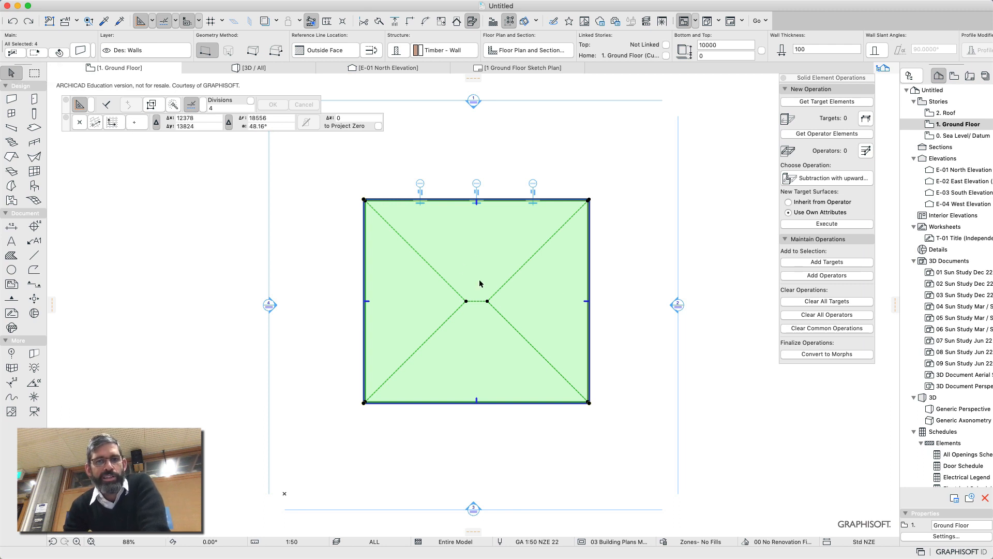
{"action": "left_click", "coordinate": [605, 321]}
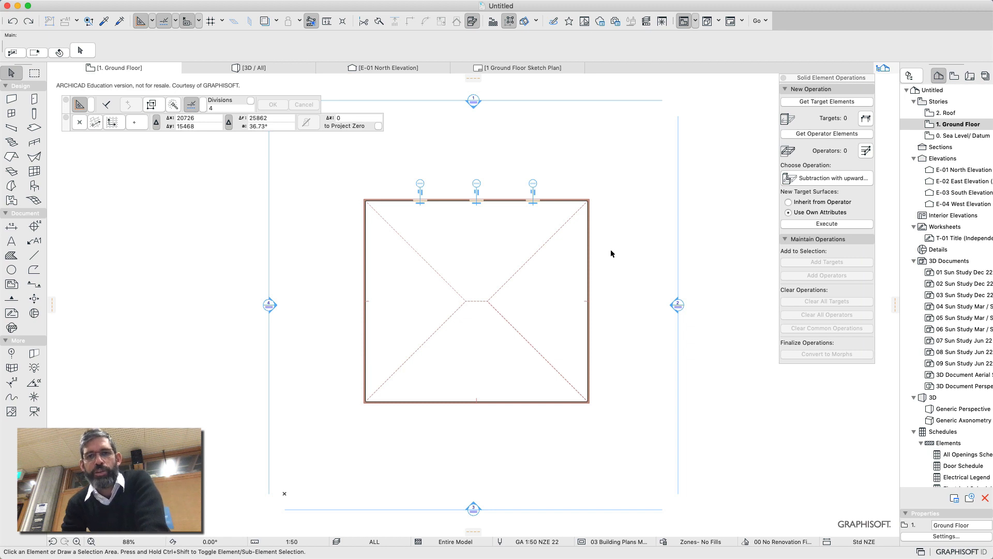
- Try copying the whole building to a spot beside the original on the ground floor plan, and undo the copy
{"action": "left_click_drag", "start_coordinate": [615, 156], "coordinate": [339, 443]}
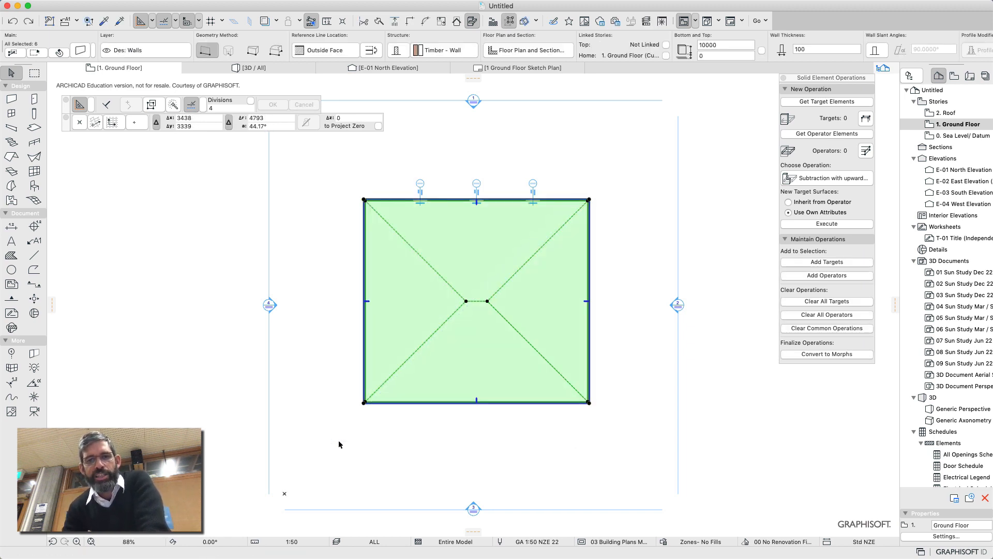
{"action": "left_click", "coordinate": [588, 403]}
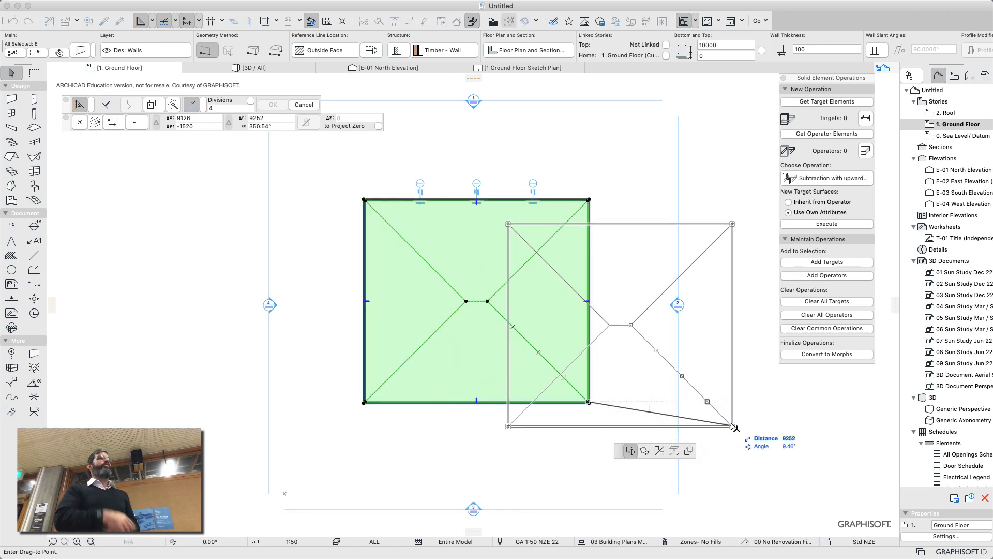
{"action": "key", "text": "alt"}
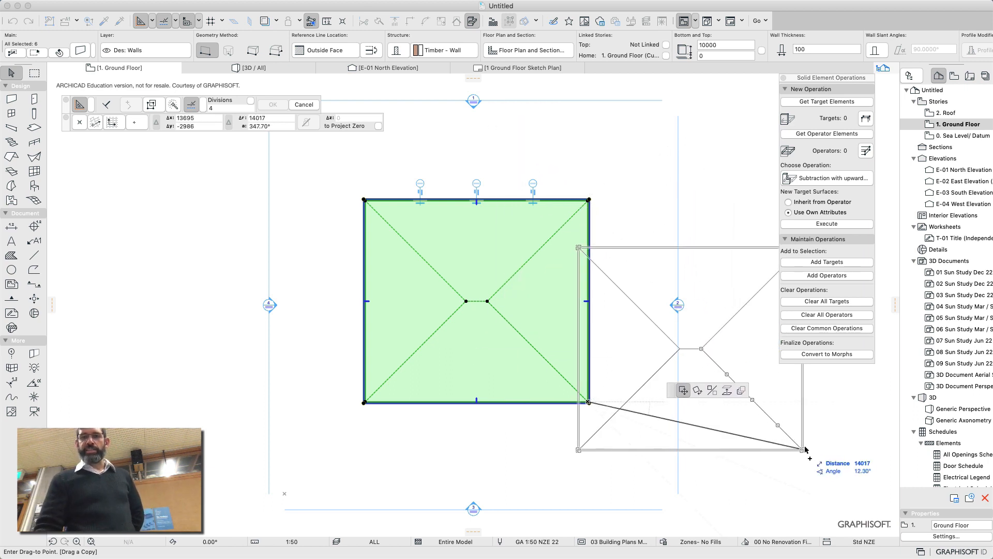
{"action": "left_click", "coordinate": [834, 403]}
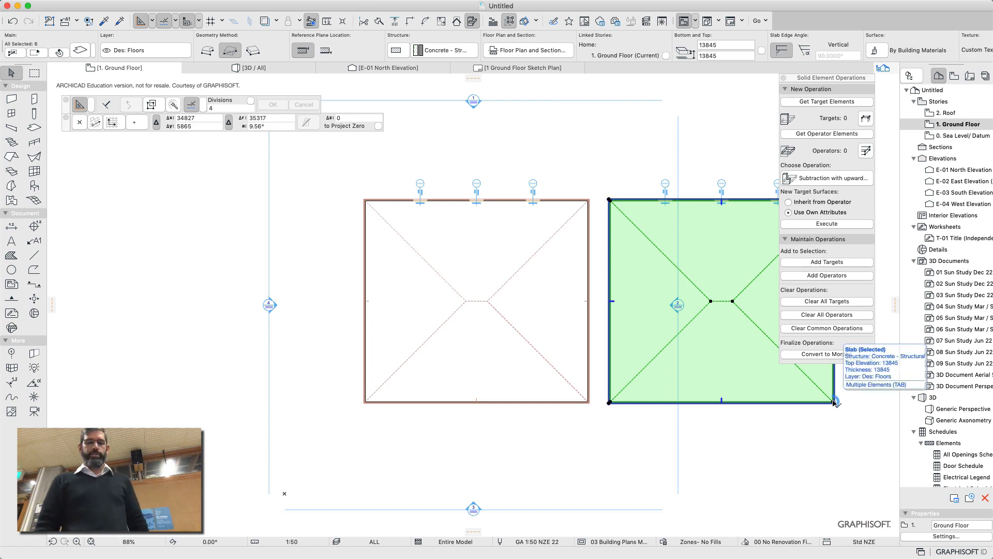
{"action": "key", "text": "super+z"}
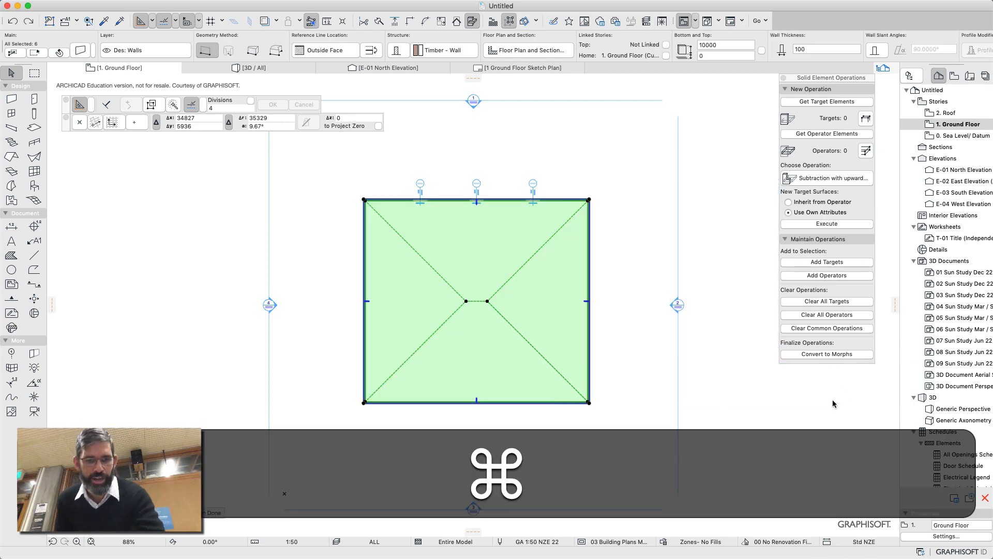
- Show the selected building in 3D, select all its elements and drag a copy about 23250 mm away along the ground plane
{"action": "key", "text": "F5"}
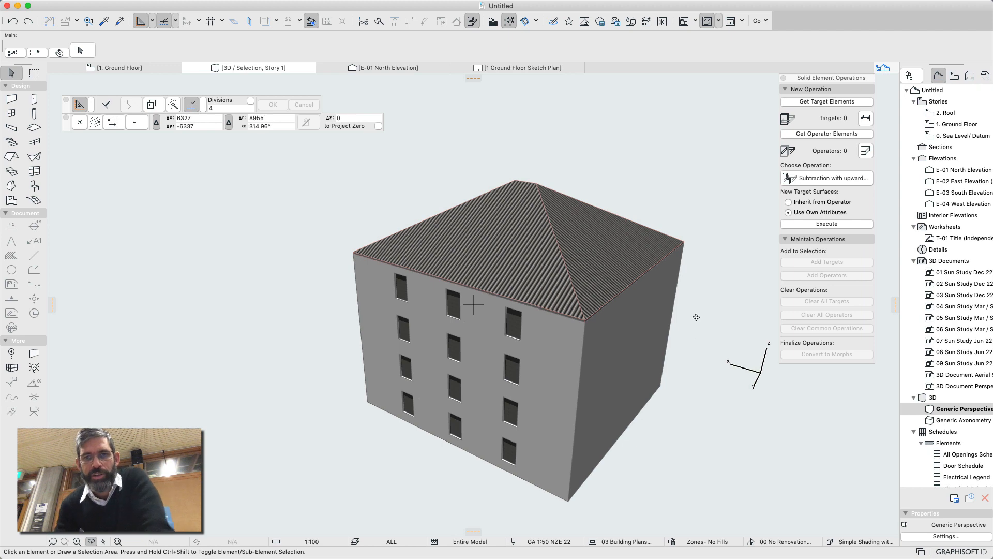
{"action": "key", "text": "super+a"}
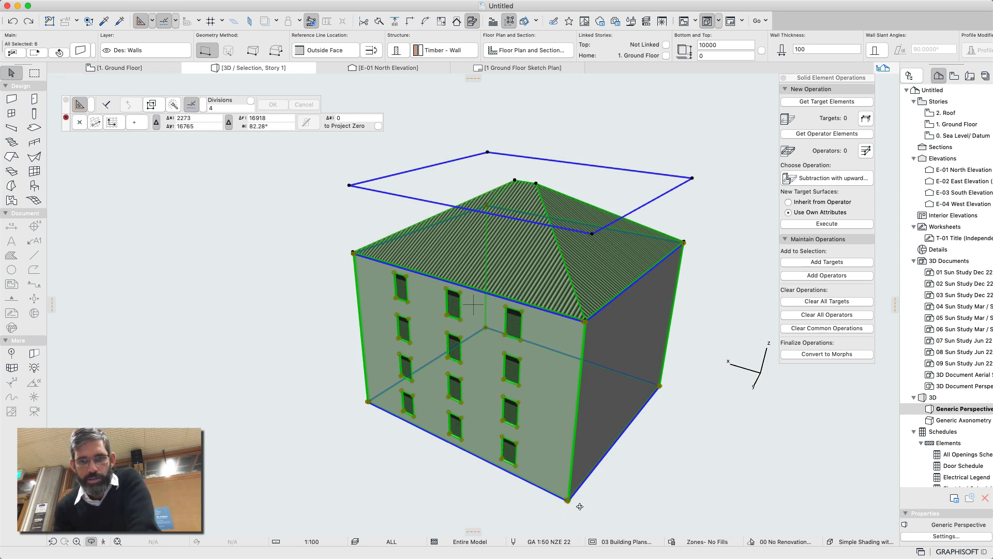
{"action": "left_click", "coordinate": [93, 541]}
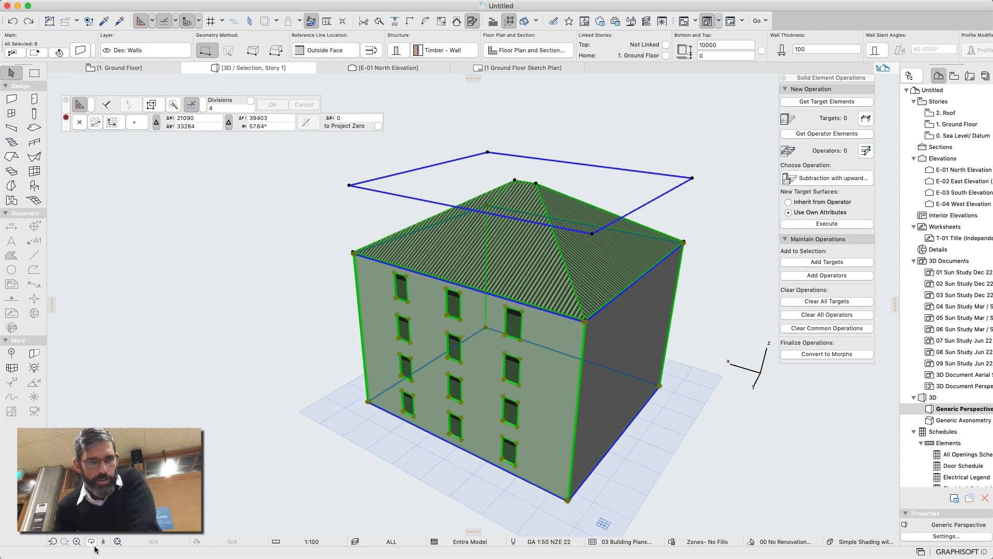
{"action": "left_click", "coordinate": [568, 500]}
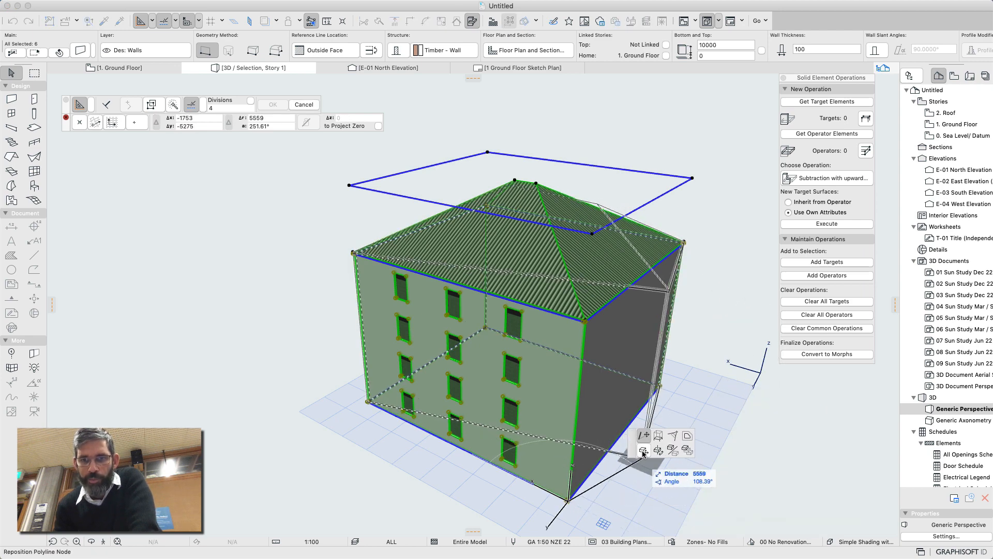
{"action": "left_click", "coordinate": [644, 452]}
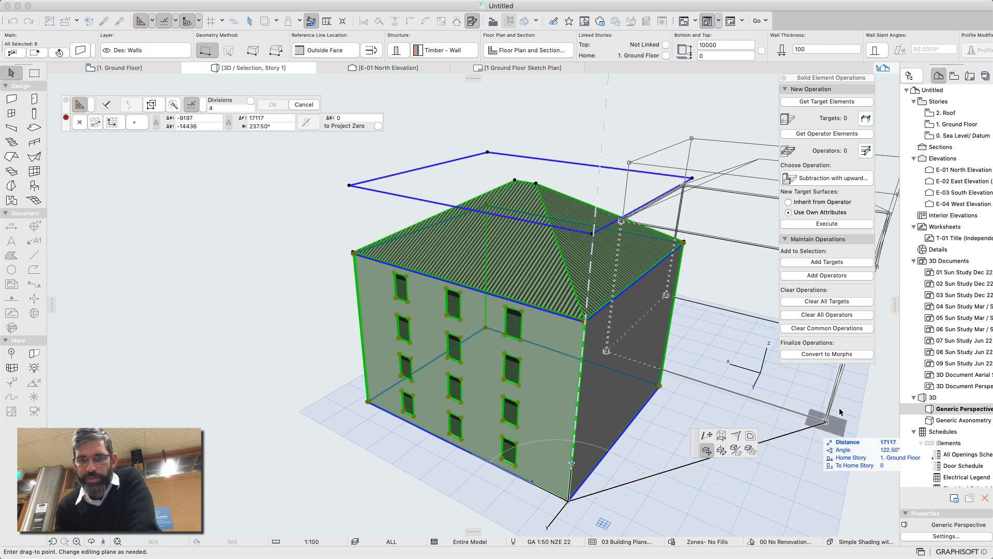
{"action": "key", "text": "alt"}
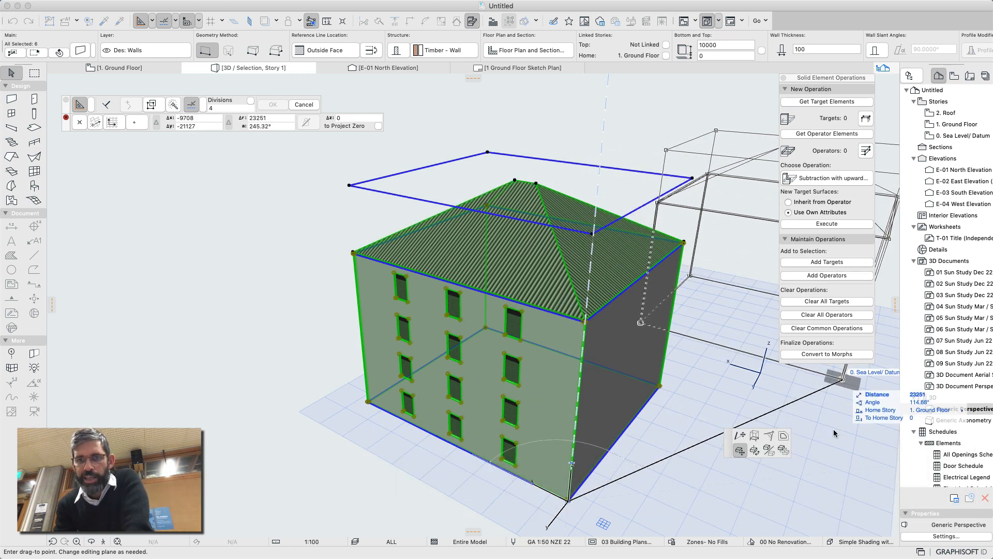
{"action": "left_click", "coordinate": [833, 429]}
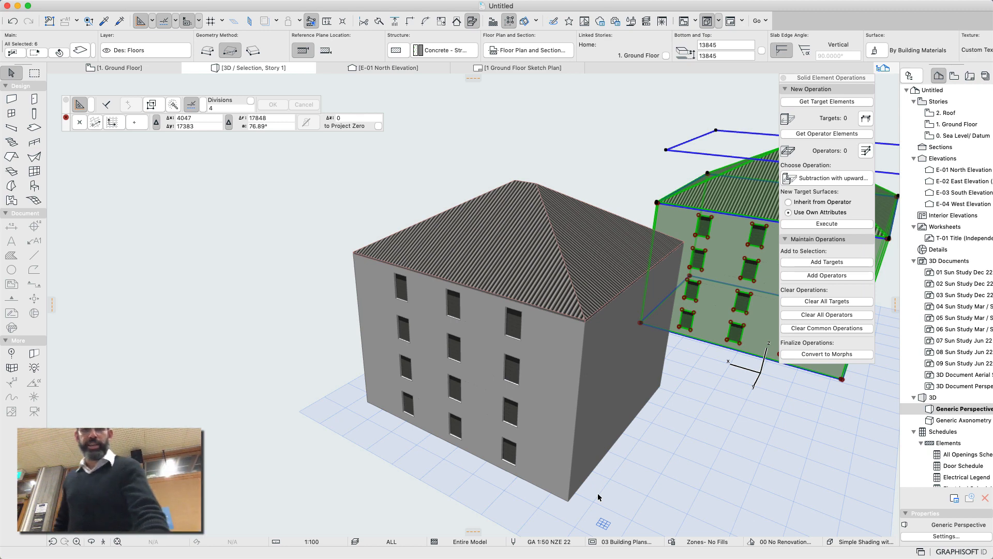
- Draw a rectangular marquee around the copied building on the ground floor plan
{"action": "key", "text": "F2"}
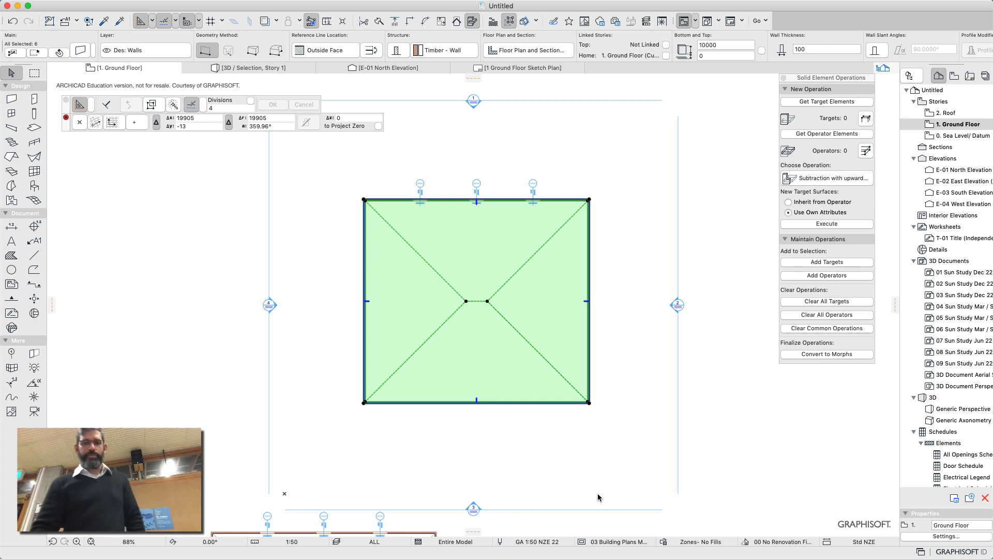
{"action": "scroll", "coordinate": [610, 451], "scroll_direction": "up", "scroll_amount": 1}
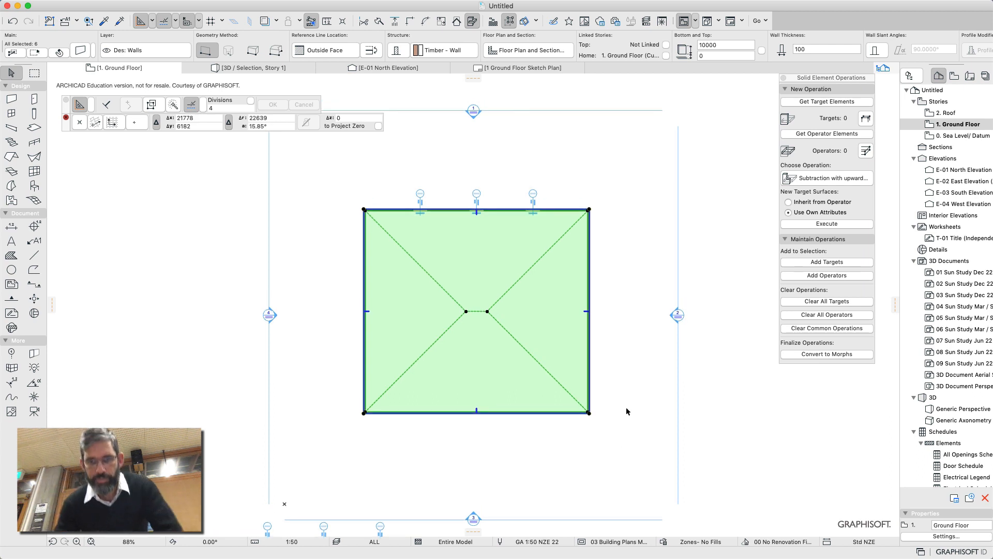
{"action": "scroll", "coordinate": [627, 411], "scroll_direction": "down", "scroll_amount": 15}
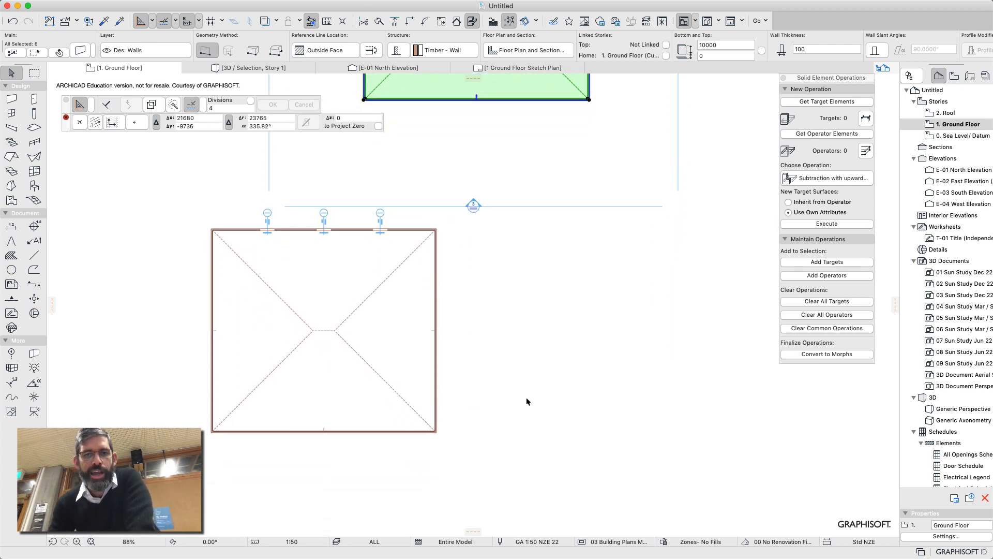
{"action": "scroll", "coordinate": [527, 401], "scroll_direction": "down", "scroll_amount": 1}
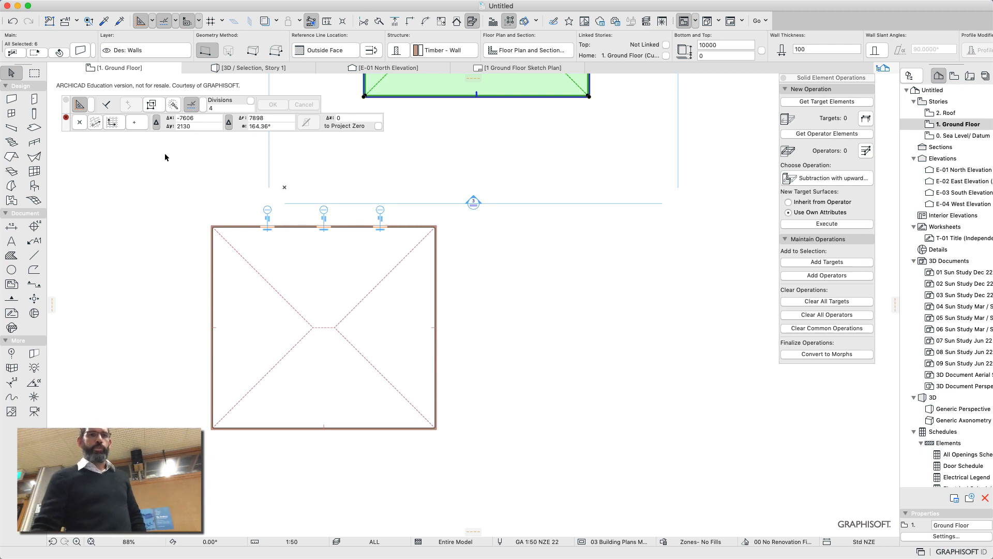
{"action": "left_click", "coordinate": [34, 73]}
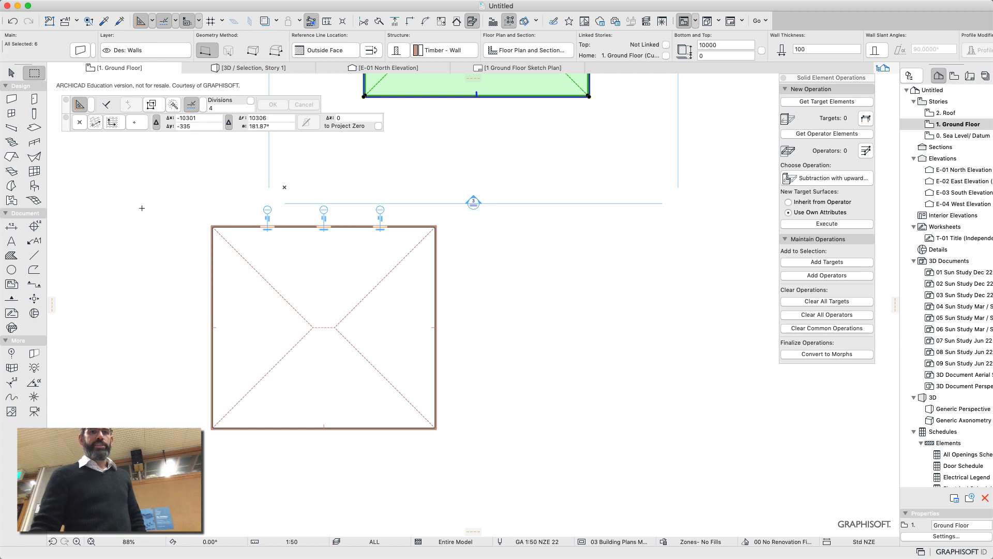
{"action": "left_click", "coordinate": [182, 199]}
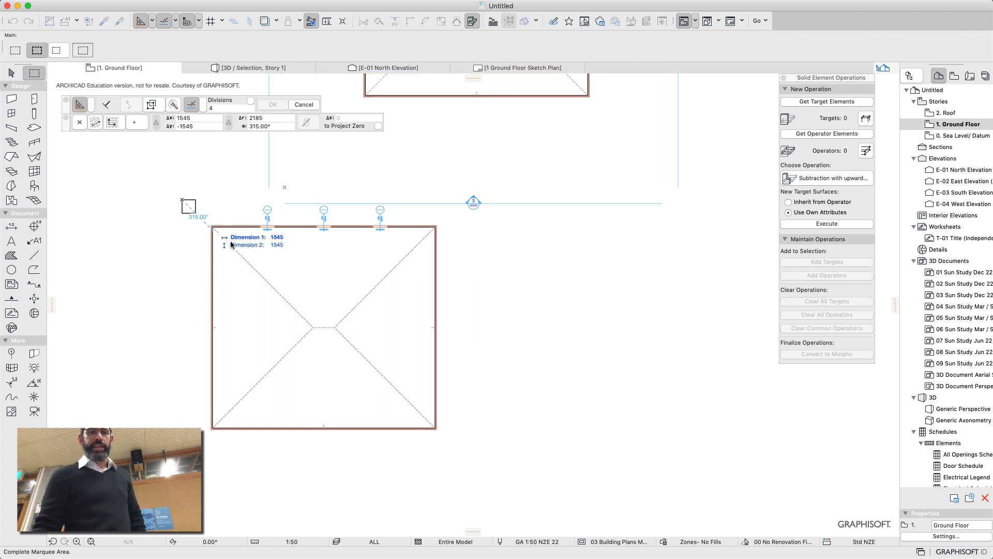
{"action": "left_click", "coordinate": [468, 464]}
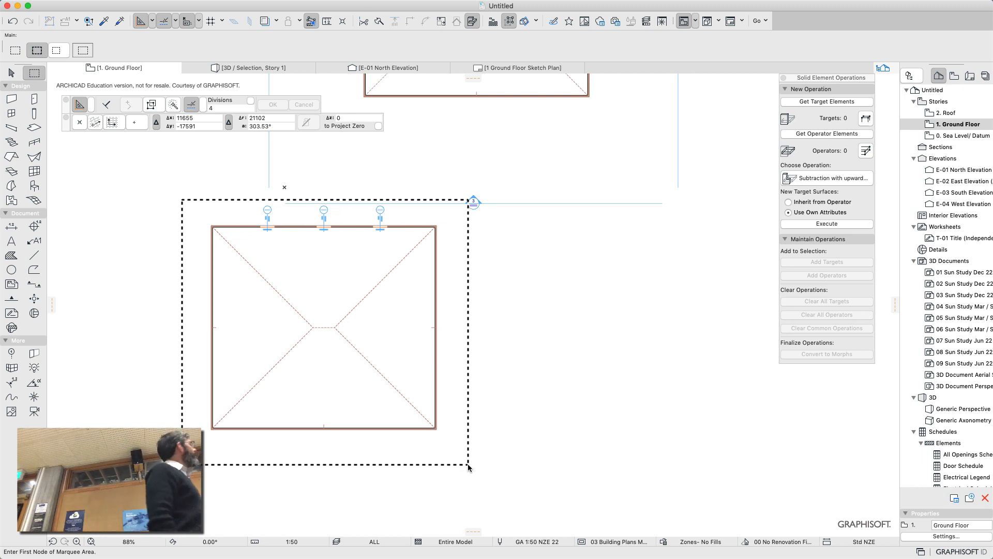
- Select all elements within the marquee around the copied building and deselect them
{"action": "key", "text": "super"}
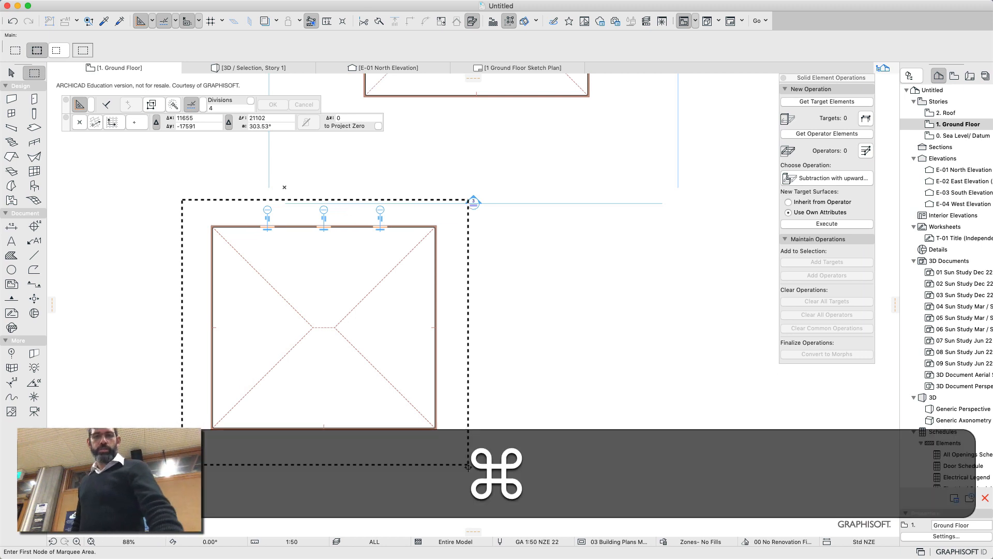
{"action": "key", "text": "super+a"}
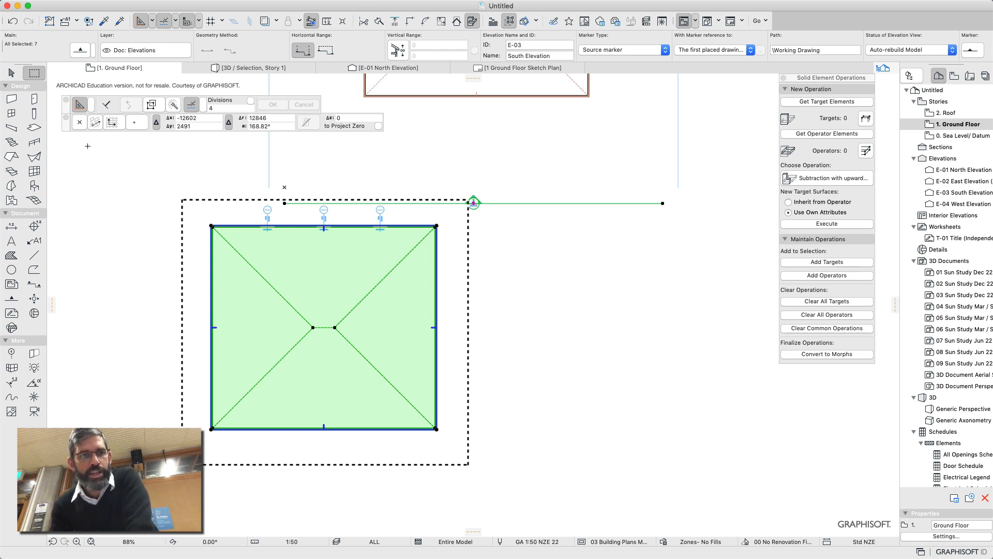
{"action": "left_click", "coordinate": [11, 73]}
{"action": "left_click", "coordinate": [460, 334]}
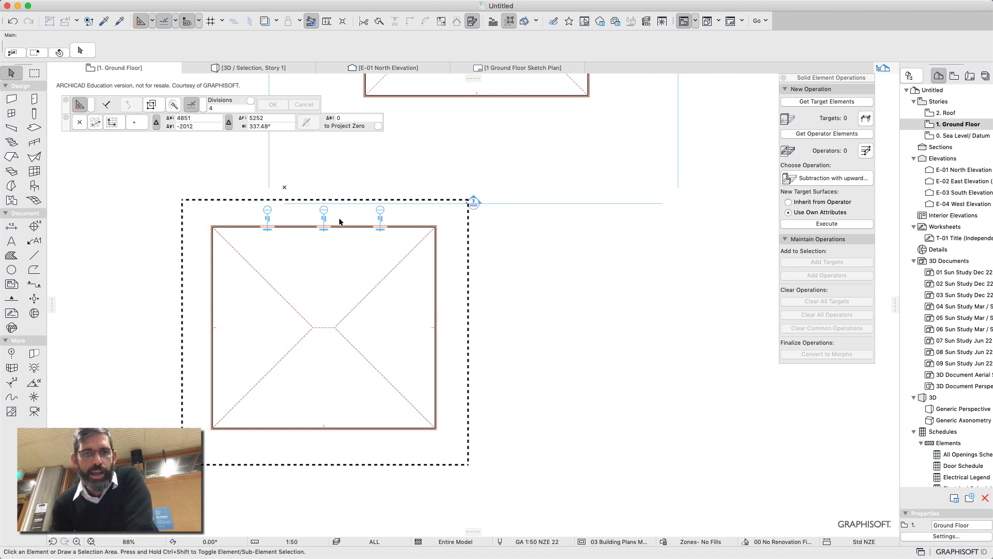
- Switch to the Window tool and back, and remove the marquee around the copied building
{"action": "left_click", "coordinate": [11, 113]}
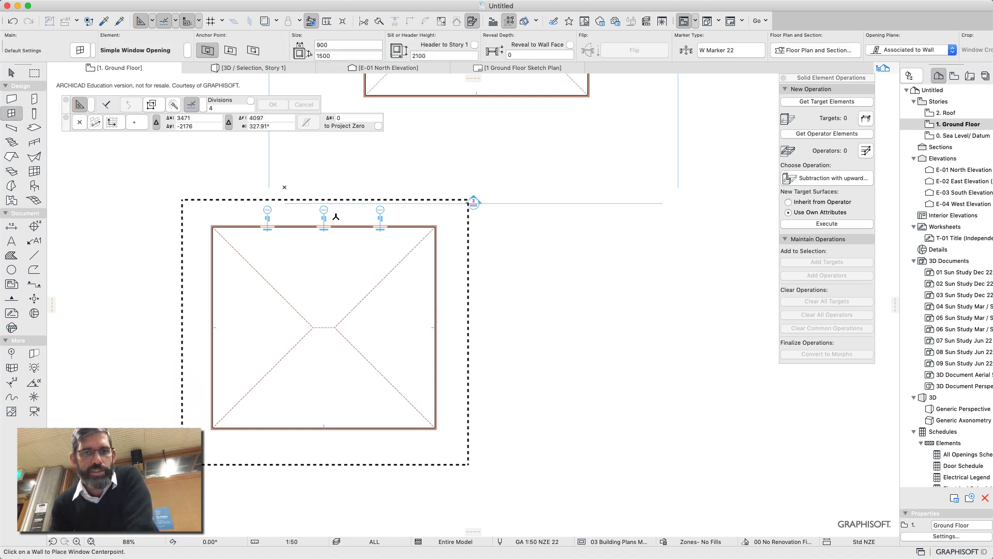
{"action": "left_click", "coordinate": [15, 76]}
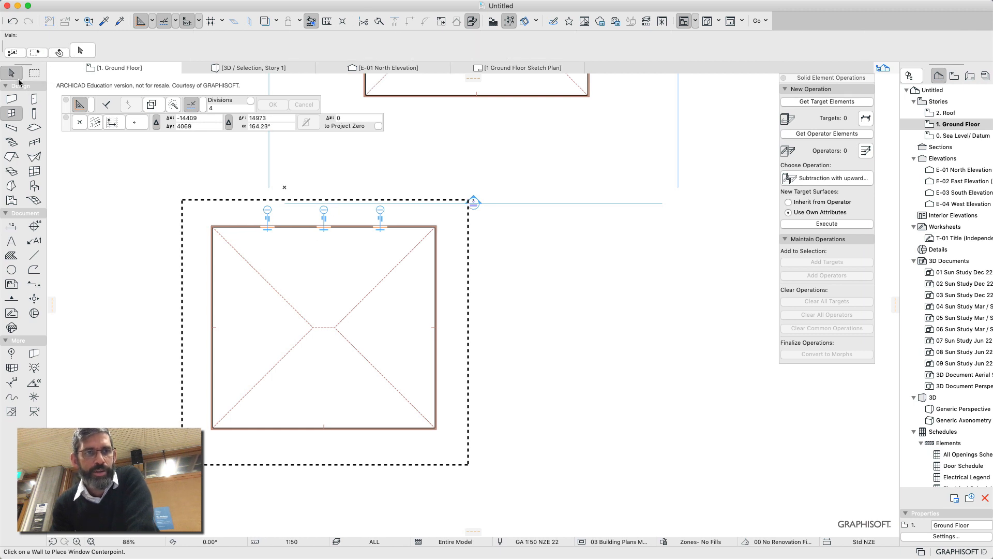
{"action": "left_click", "coordinate": [34, 73]}
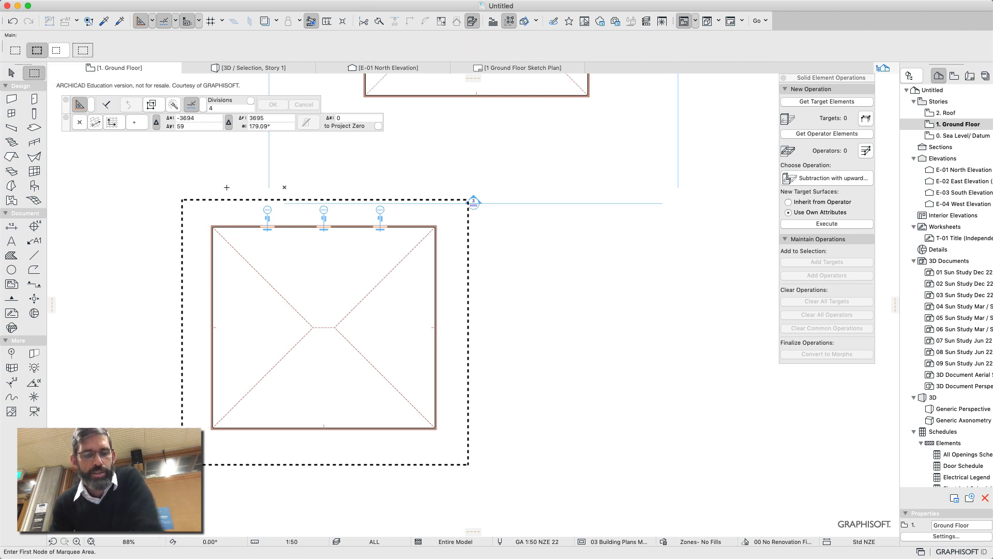
{"action": "key", "text": "Escape"}
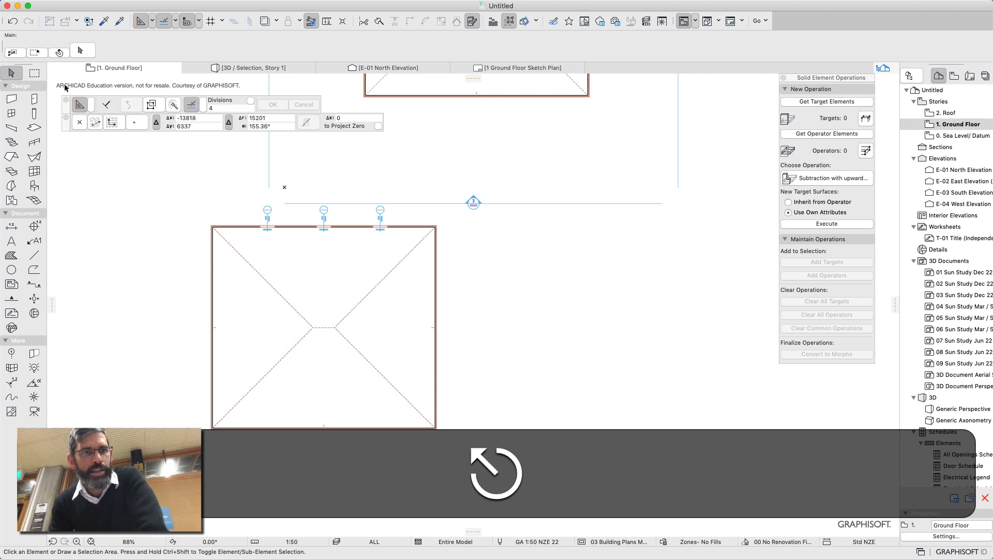
- Draw a marquee around two adjacent windows in the copied building's wall on plan and select all windows inside it
{"action": "left_click", "coordinate": [34, 73]}
{"action": "left_click", "coordinate": [334, 209]}
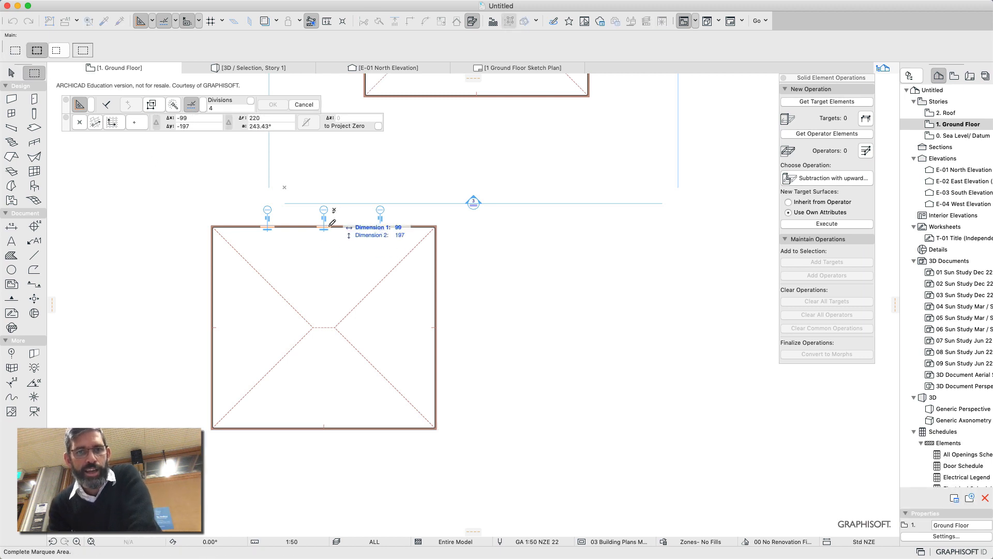
{"action": "left_click", "coordinate": [252, 245]}
{"action": "left_click", "coordinate": [11, 113]}
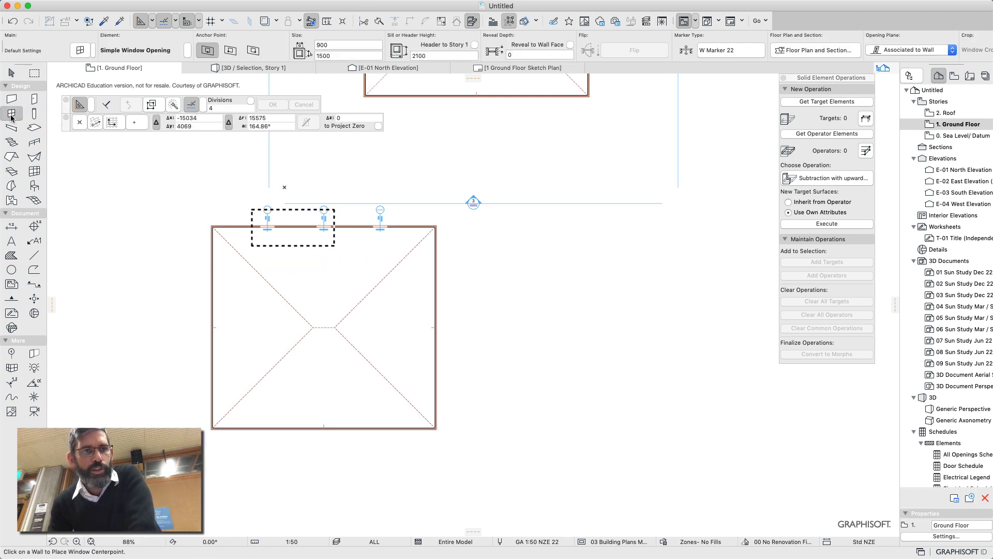
{"action": "key", "text": "super+a"}
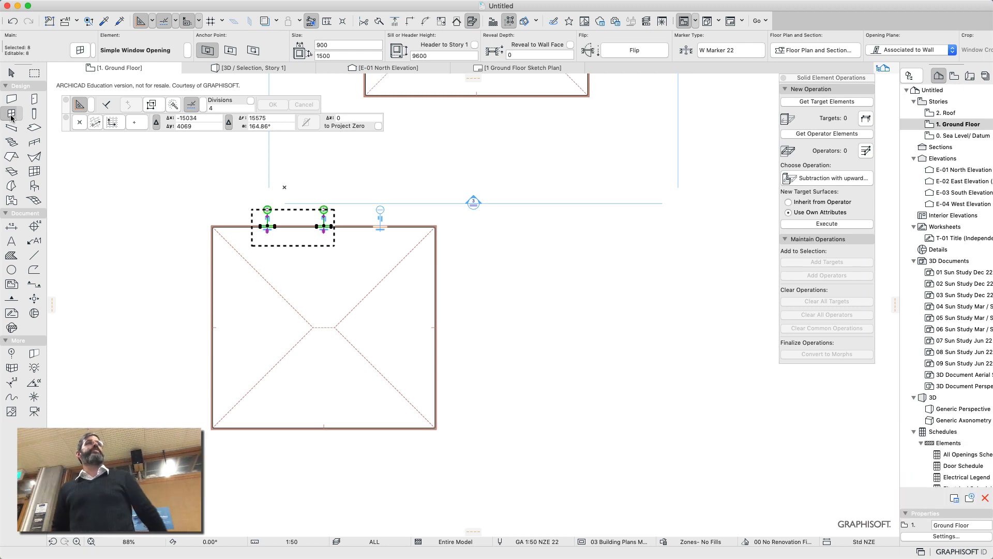
- Deselect the windows and remove the marquee around them using the Marquee tool
{"action": "left_click", "coordinate": [32, 74]}
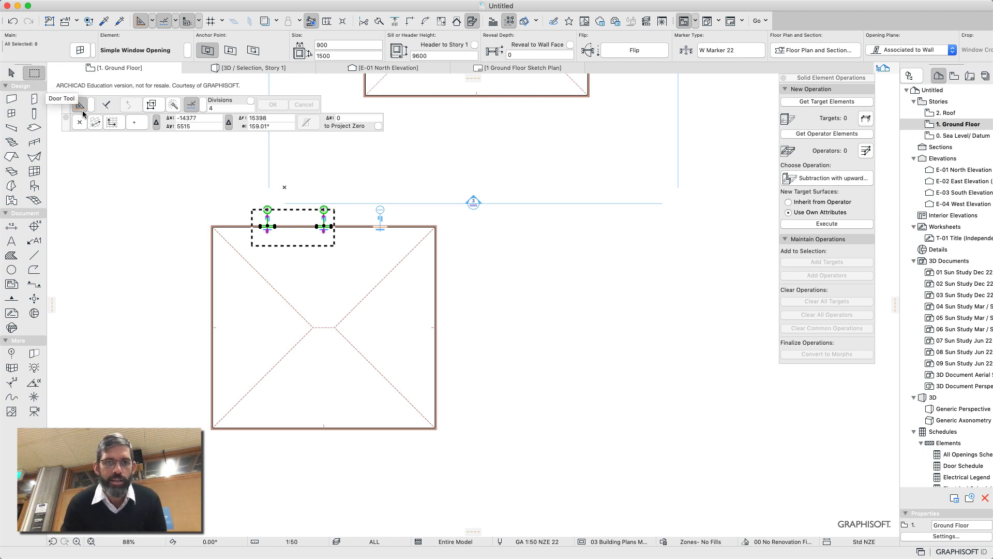
{"action": "left_click", "coordinate": [36, 75]}
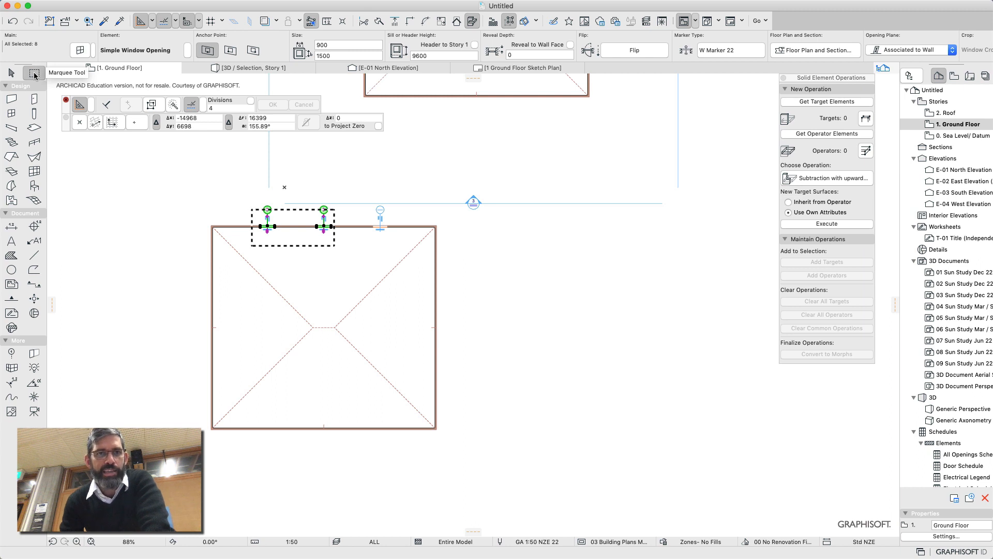
{"action": "left_click", "coordinate": [34, 74]}
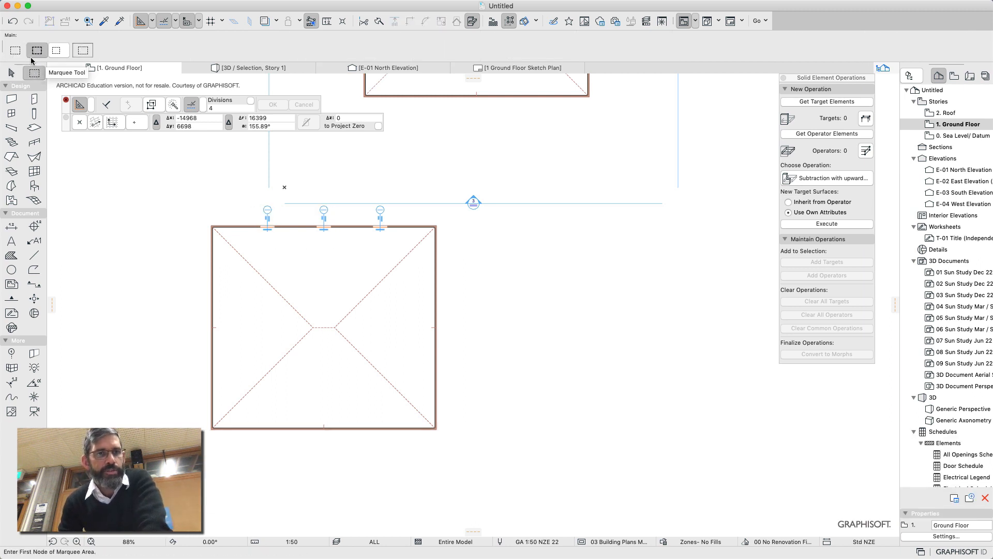
- Draw a rectangular marquee around the whole copied building on plan using the Single Floor selection method
{"action": "left_click", "coordinate": [67, 53]}
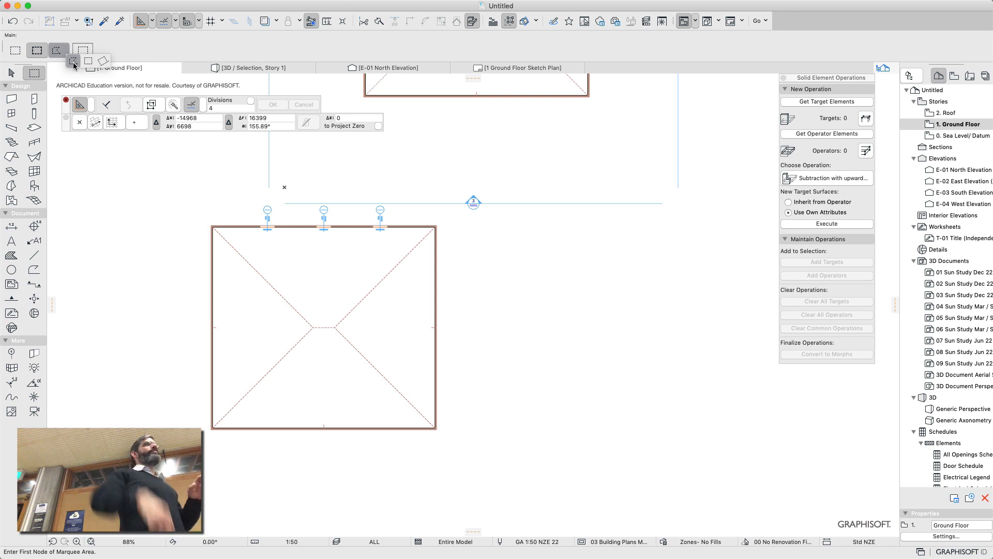
{"action": "left_click", "coordinate": [73, 64]}
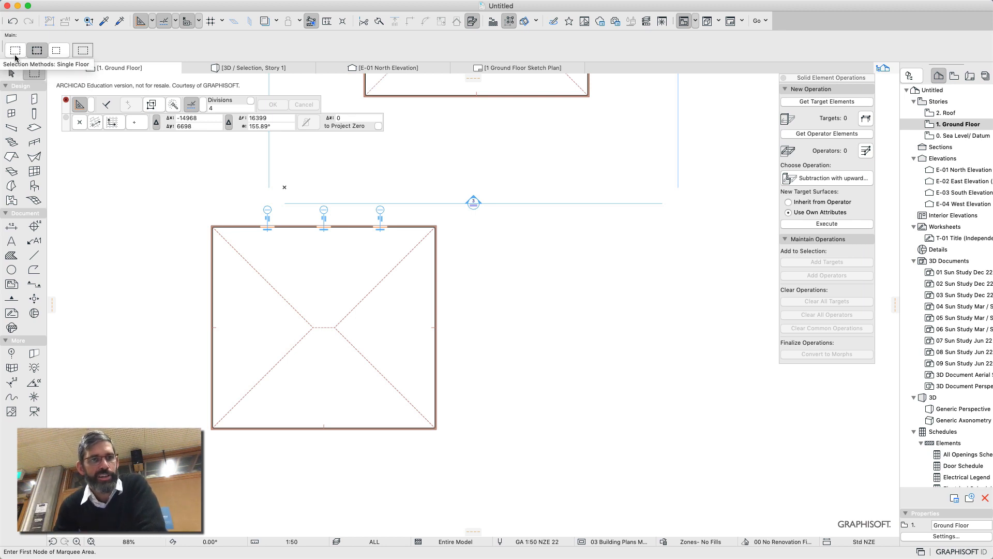
{"action": "left_click", "coordinate": [11, 73]}
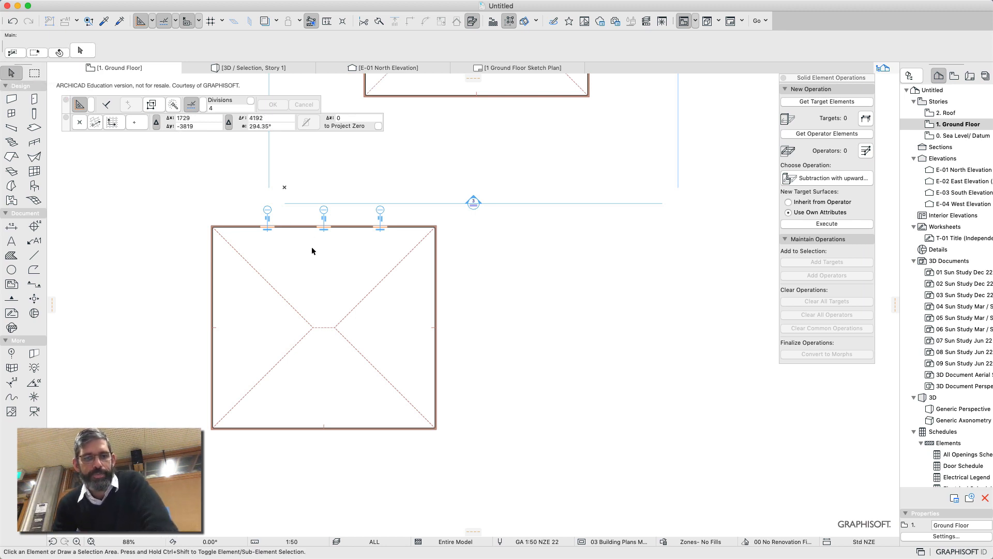
{"action": "left_click", "coordinate": [35, 73]}
{"action": "left_click", "coordinate": [184, 203]}
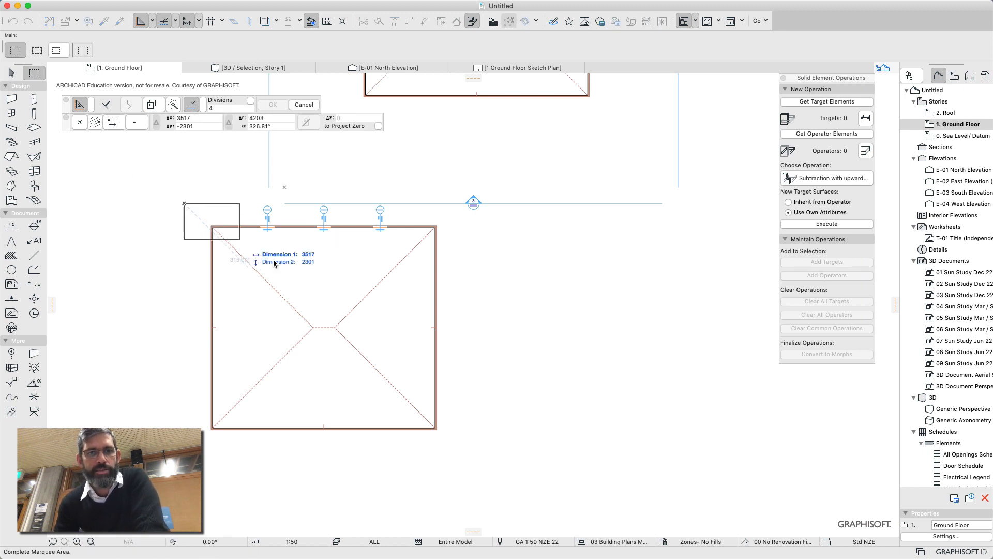
{"action": "left_click", "coordinate": [459, 462]}
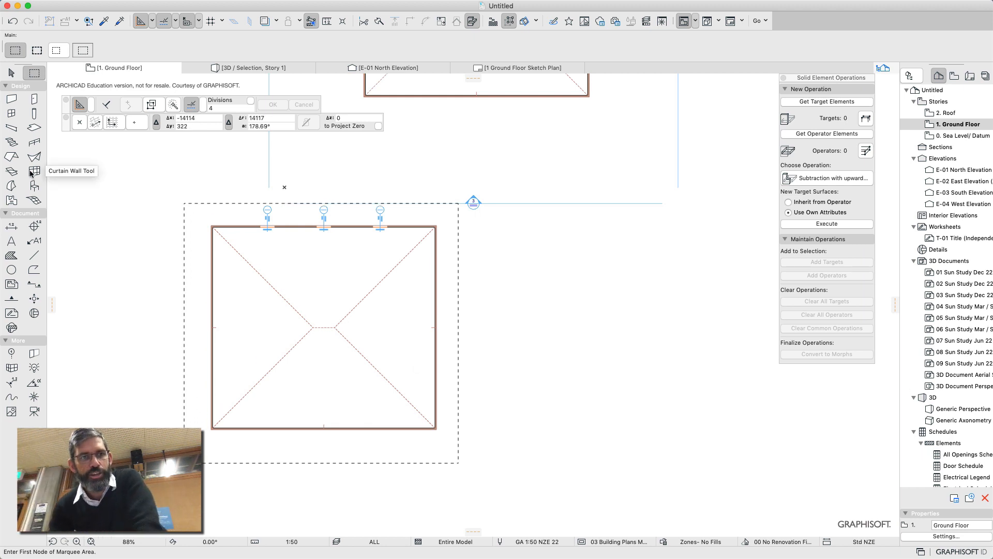
- Select the copied building's roof on the ground floor plan and show it alone in 3D, fitted to the window
{"action": "left_click", "coordinate": [12, 72]}
{"action": "left_click", "coordinate": [321, 314]}
{"action": "left_click", "coordinate": [310, 329]}
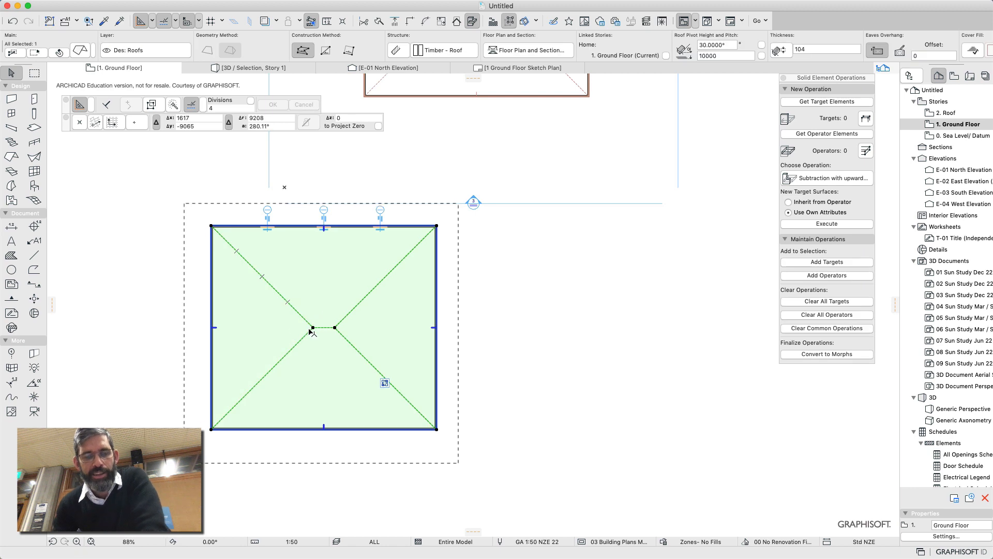
{"action": "key", "text": "F4"}
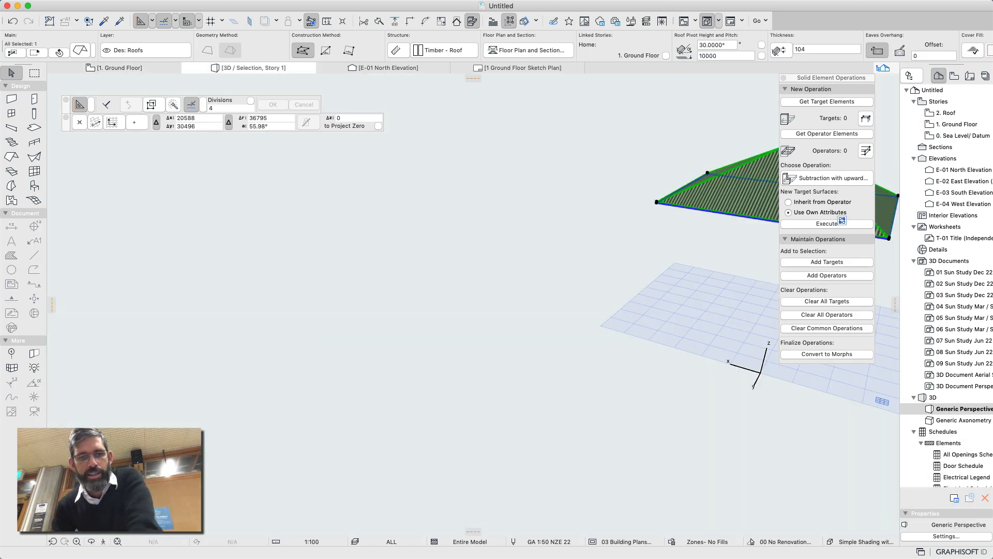
{"action": "left_click", "coordinate": [117, 540]}
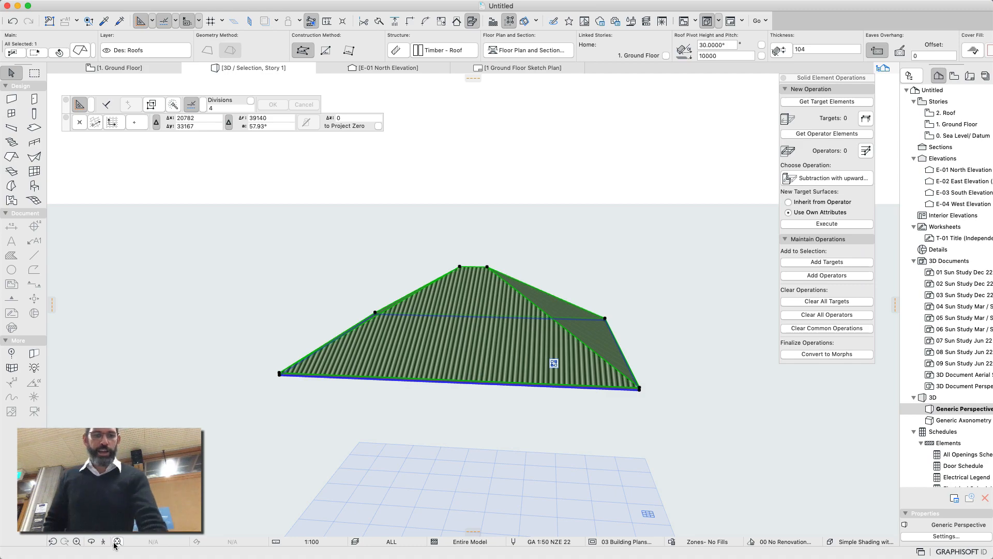
- Deselect the roof and show all elements of the model in 3D
{"action": "key", "text": "F5"}
{"action": "key", "text": "F5"}
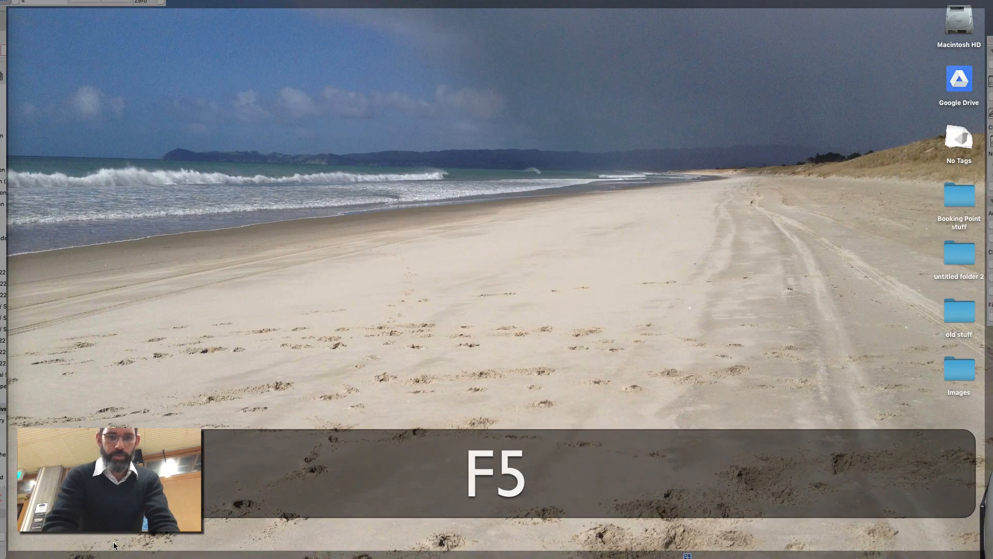
{"action": "key", "text": "F5"}
{"action": "key", "text": "F5"}
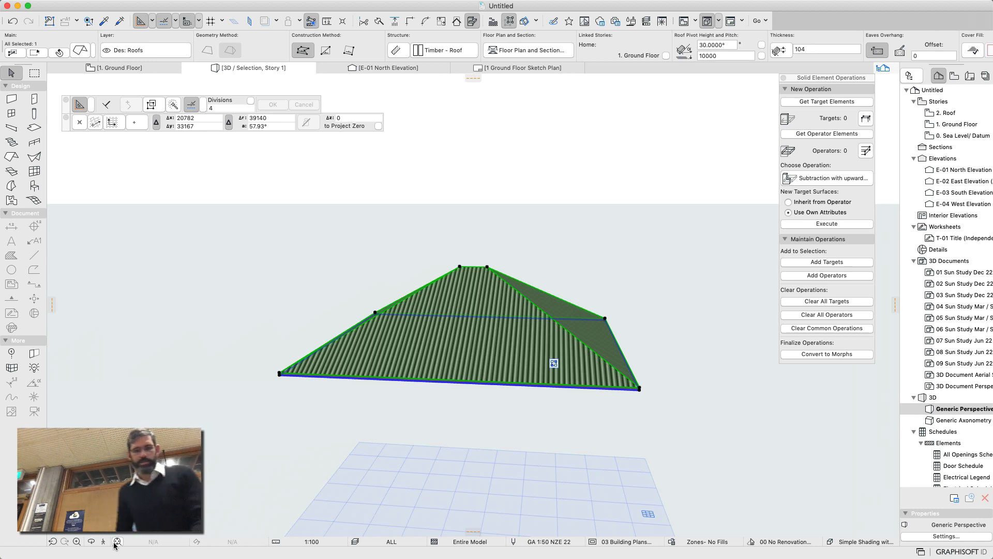
{"action": "key", "text": "F6"}
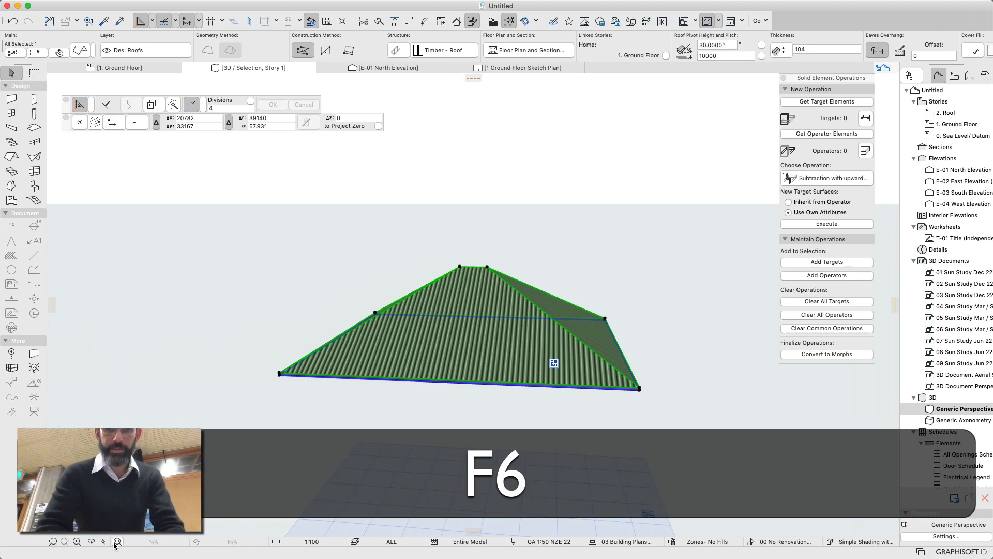
{"action": "key", "text": "F5"}
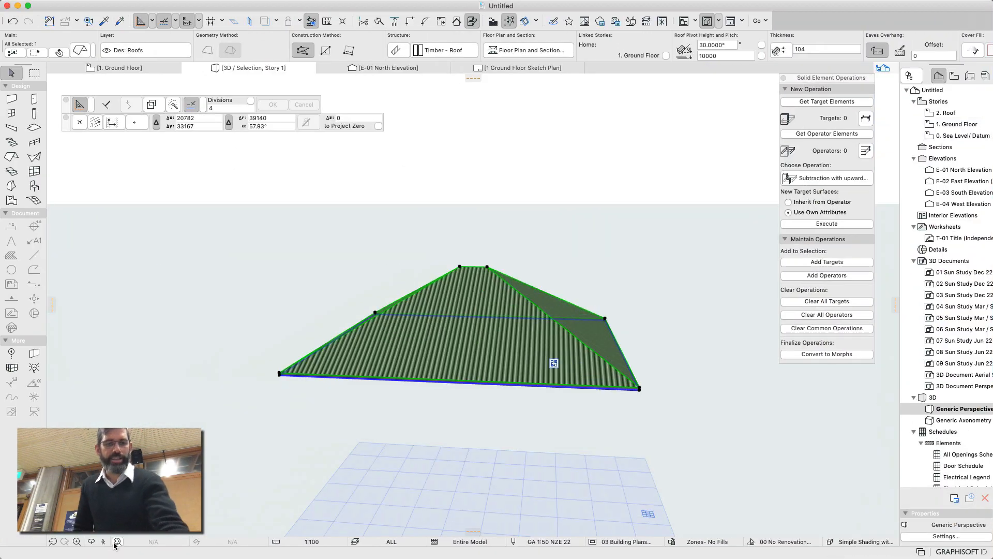
{"action": "key", "text": "Escape"}
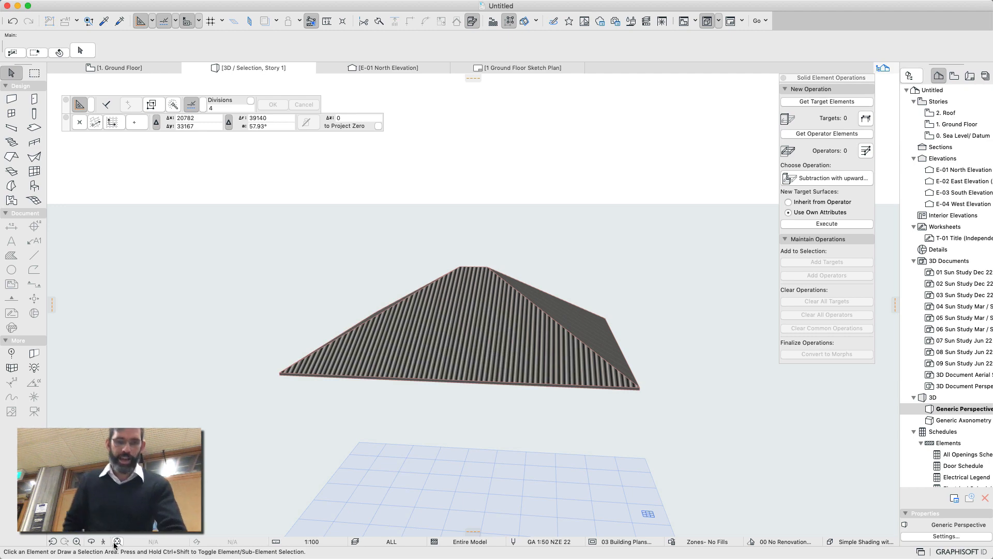
{"action": "key", "text": "F4"}
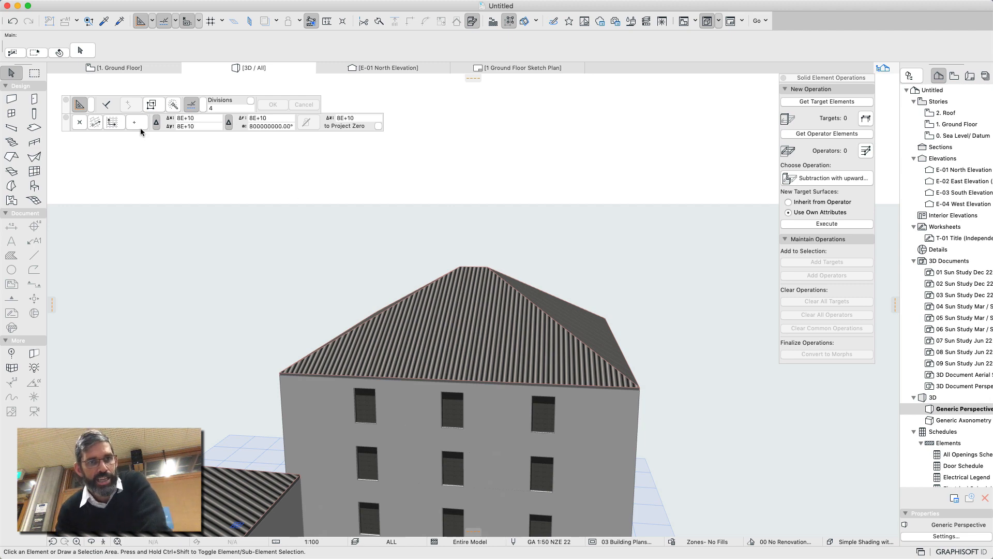
- Select the building's elements in 3D with a selection rectangle and deselect them
{"action": "left_click", "coordinate": [332, 455]}
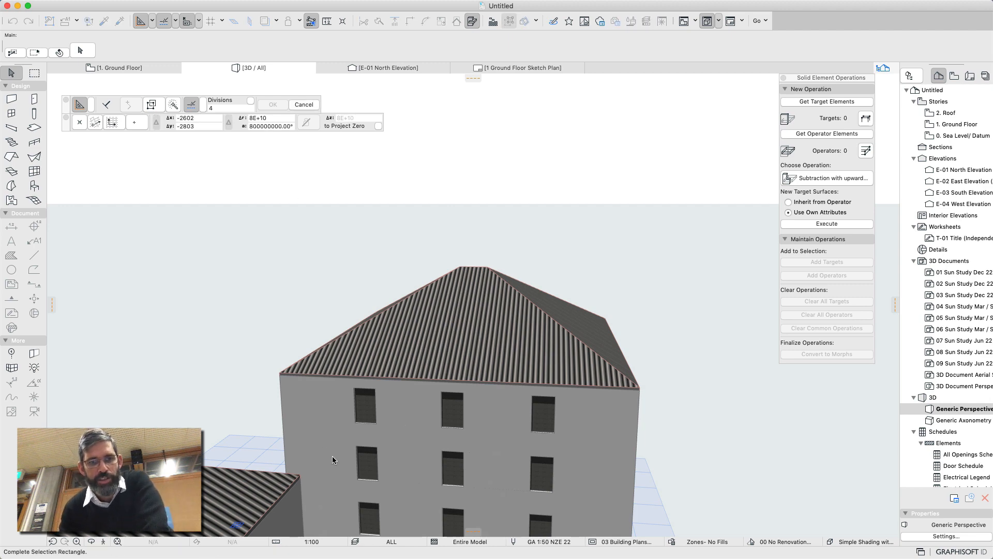
{"action": "left_click", "coordinate": [278, 392]}
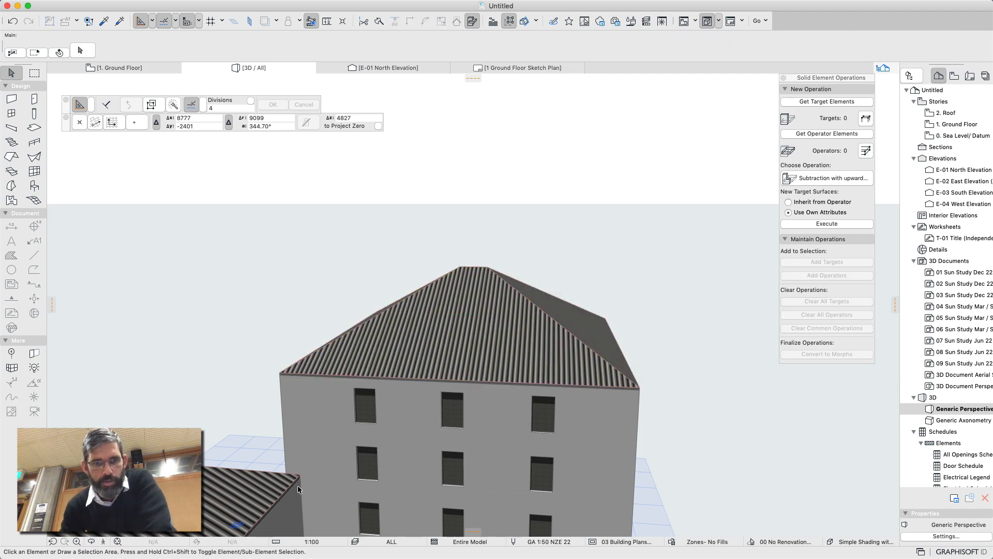
{"action": "left_click", "coordinate": [290, 427]}
{"action": "left_click", "coordinate": [267, 268]}
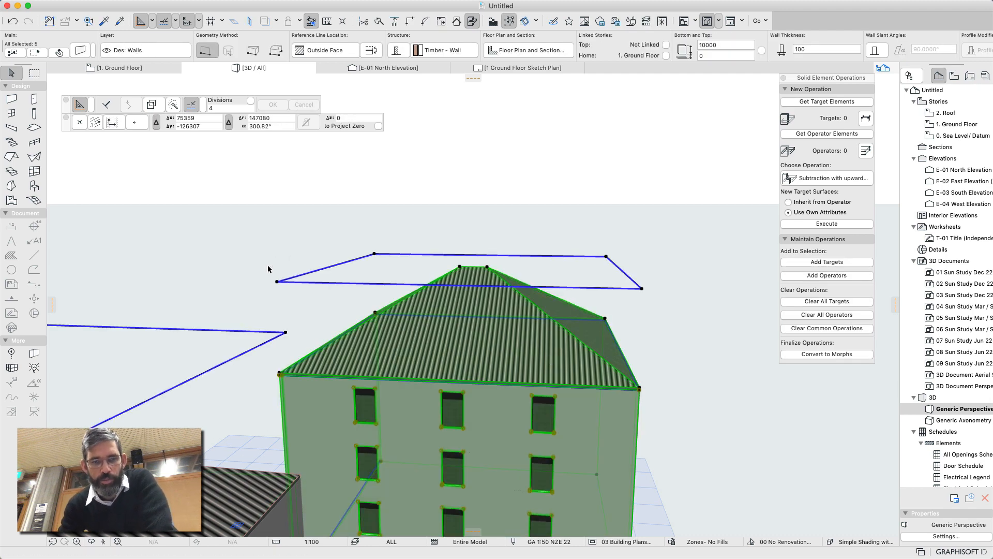
{"action": "key", "text": "Escape"}
- Select the solid slab inside the building, show it alone in 3D, and restore the view of all elements
{"action": "left_click", "coordinate": [332, 359]}
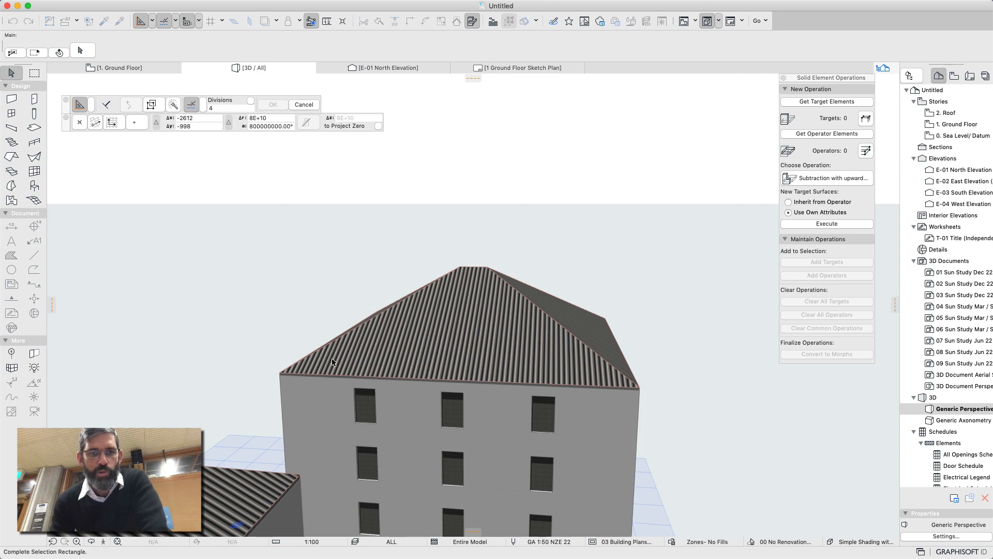
{"action": "key", "text": "Escape"}
{"action": "left_click", "coordinate": [436, 316]}
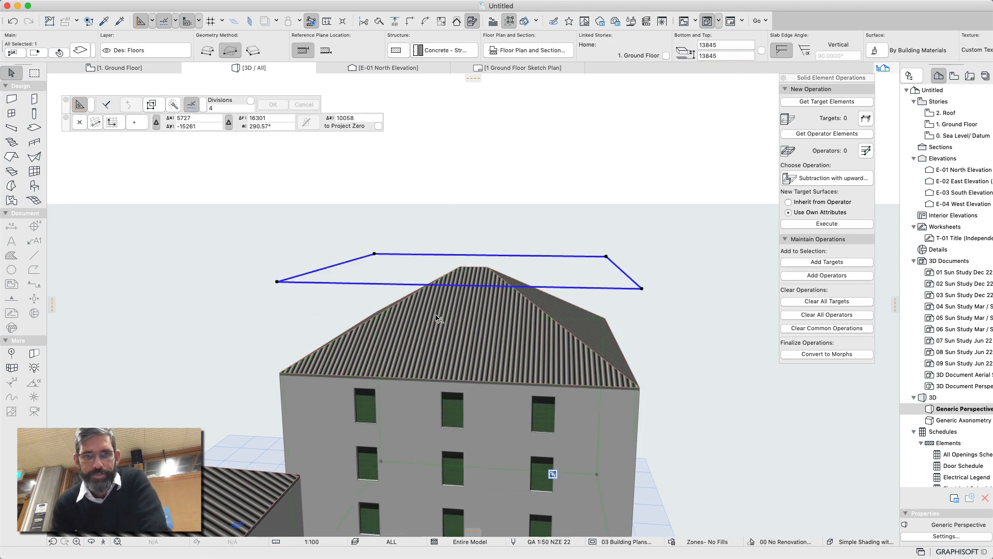
{"action": "key", "text": "F4"}
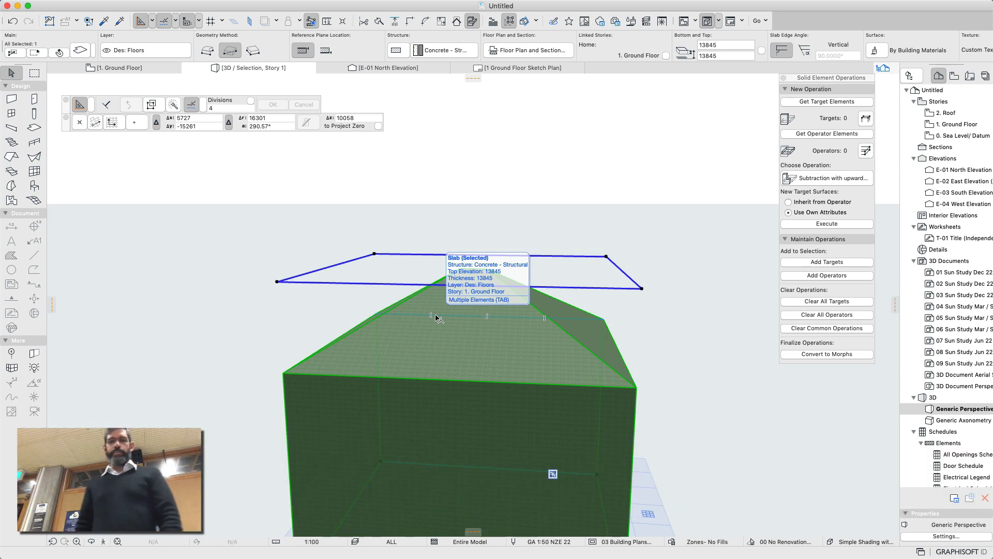
{"action": "key", "text": "F4"}
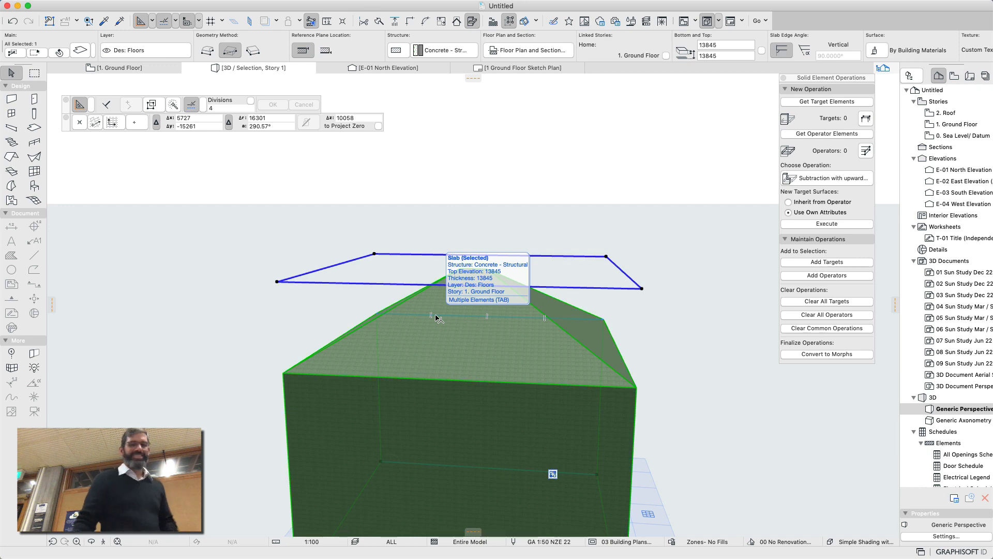
{"action": "left_click", "coordinate": [656, 283]}
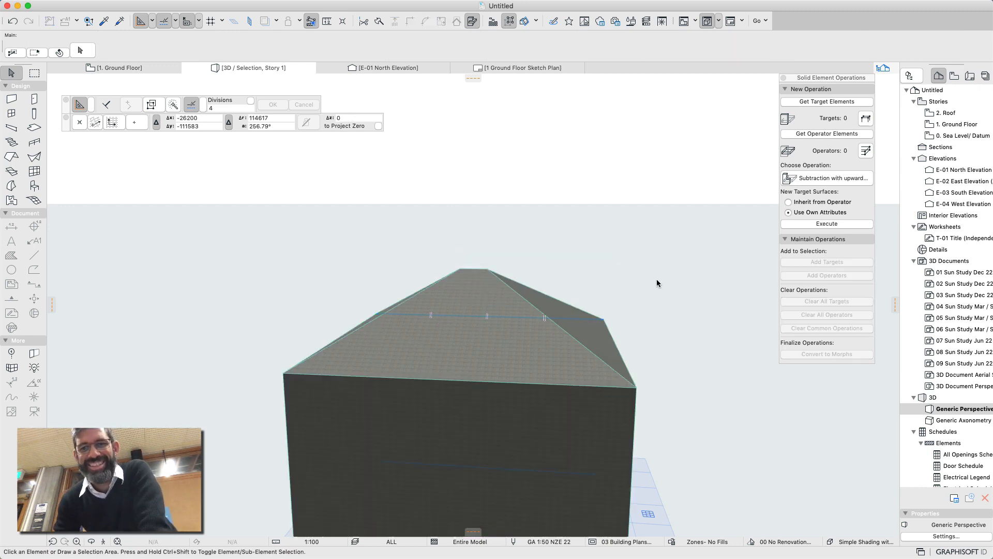
{"action": "key", "text": "F5"}
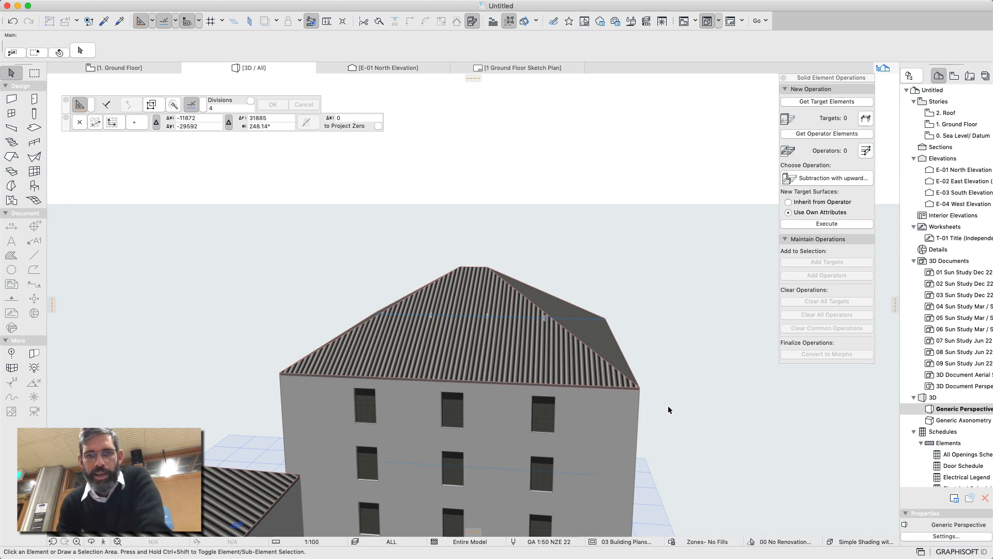
- Deselect the roof on the ground floor plan and show only the marquee area in 3D, fitted to the window
{"action": "key", "text": "F2"}
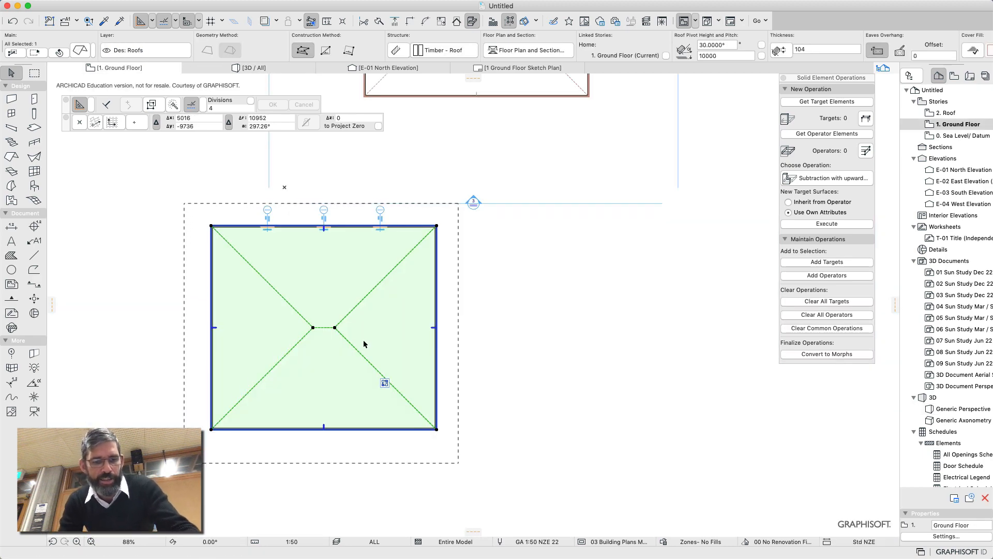
{"action": "key", "text": "F4"}
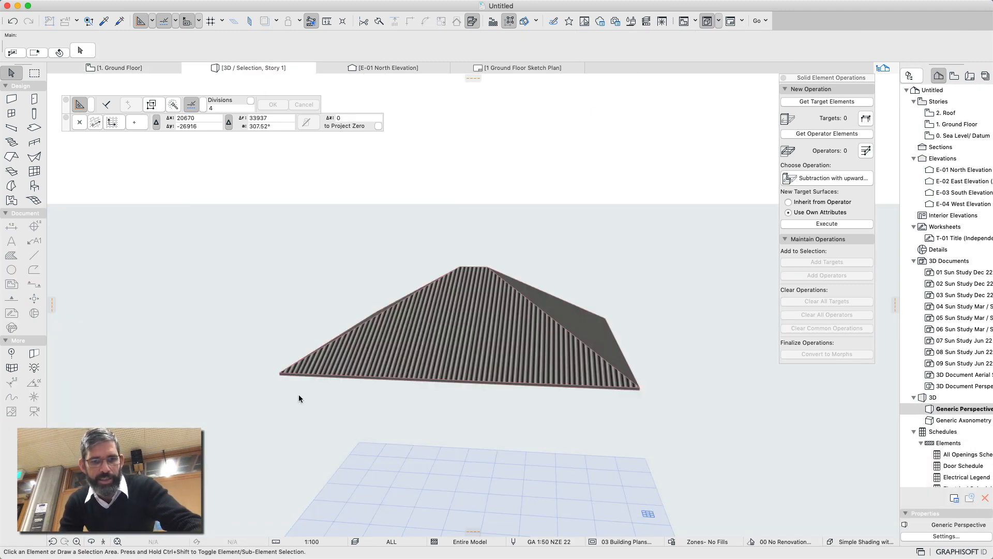
{"action": "key", "text": "F2"}
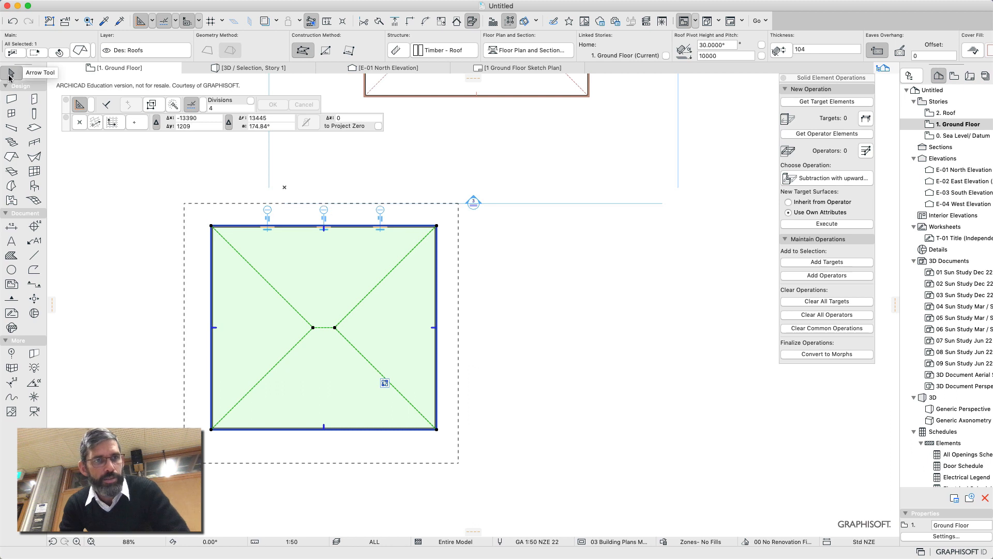
{"action": "left_click", "coordinate": [448, 357]}
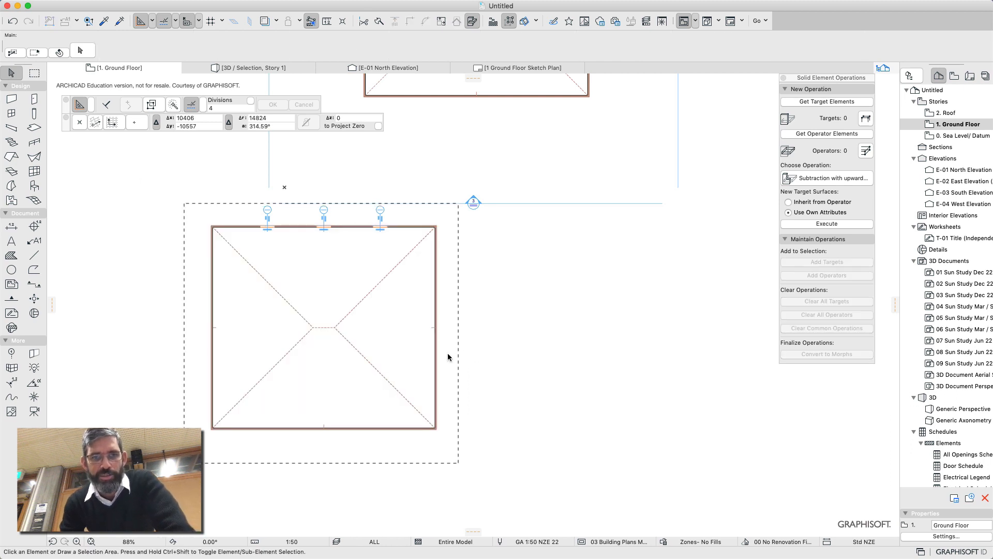
{"action": "key", "text": "F4"}
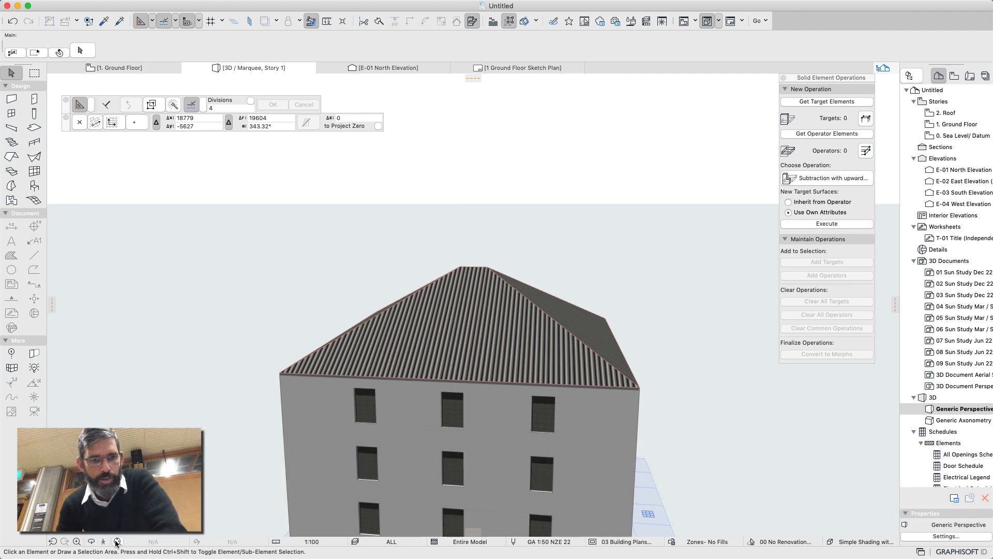
{"action": "left_click", "coordinate": [117, 542]}
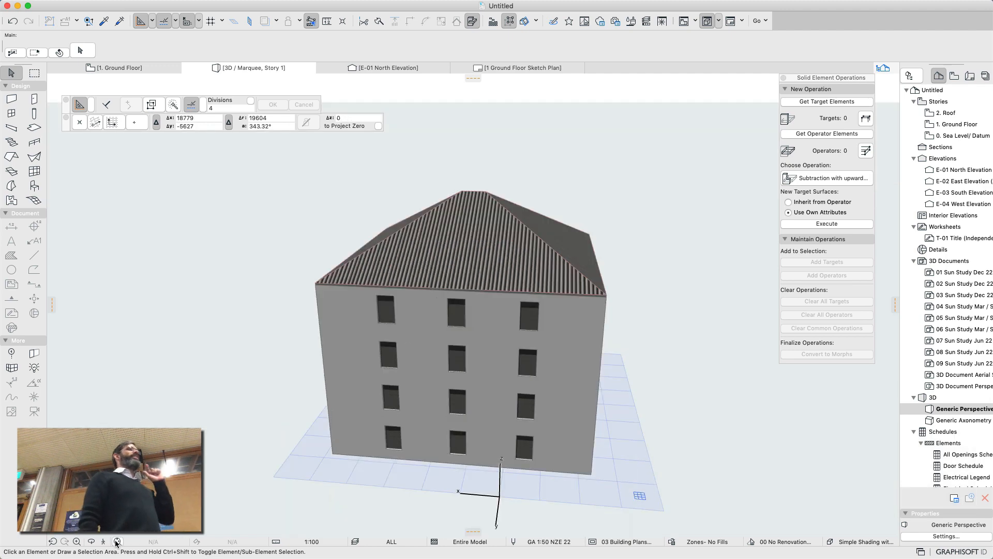
- Redraw the marquee on the ground floor plan so that its upper edge cuts across the building below the windowed wall
{"action": "key", "text": "F2"}
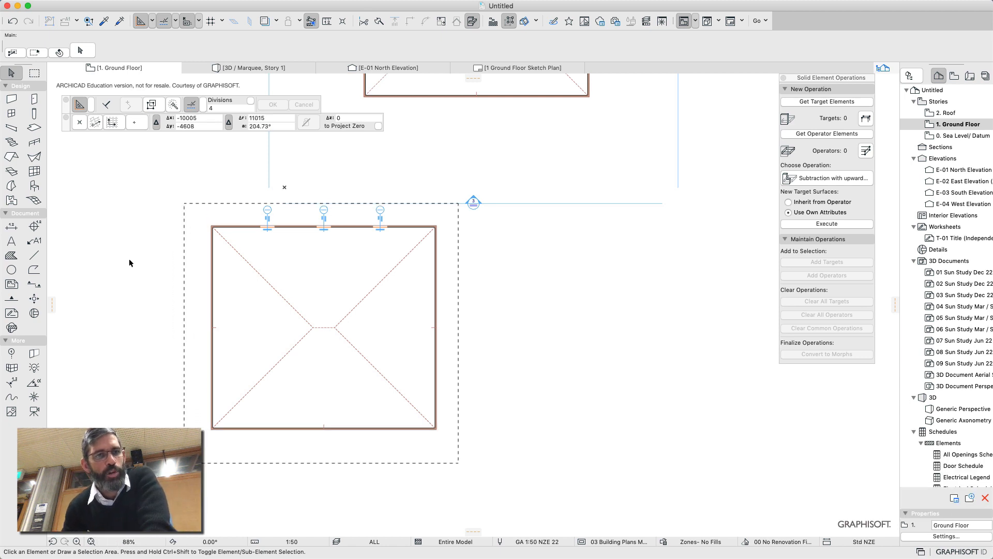
{"action": "mouse_move", "coordinate": [146, 250]}
{"action": "left_mouse_down"}
{"action": "mouse_move", "coordinate": [87, 214]}
{"action": "mouse_move", "coordinate": [135, 242]}
{"action": "left_mouse_up"}
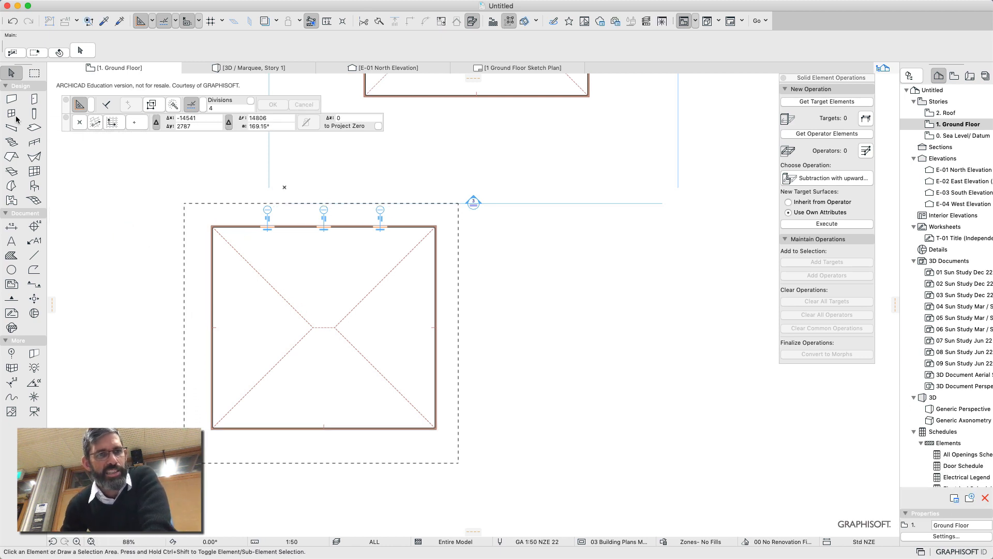
{"action": "left_click", "coordinate": [15, 116]}
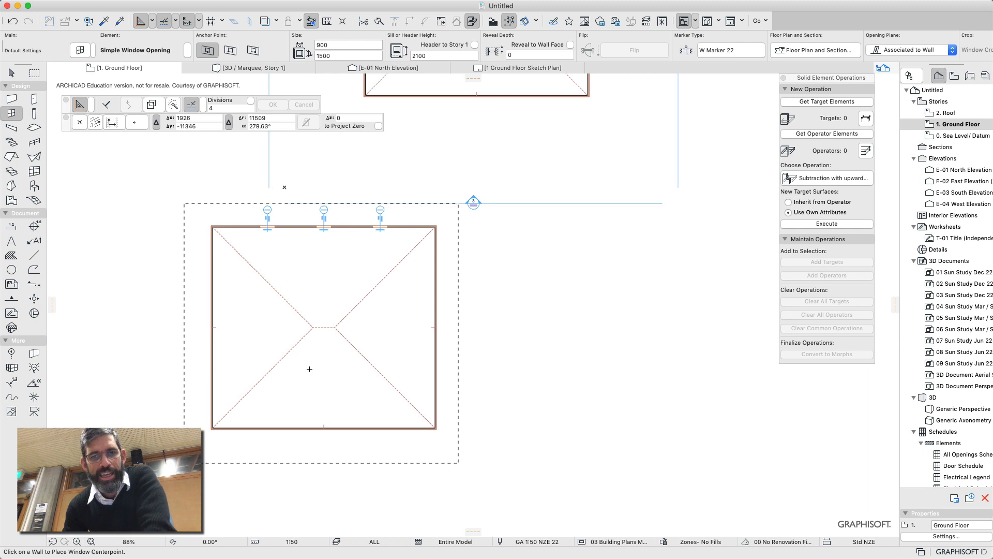
{"action": "left_click", "coordinate": [12, 73]}
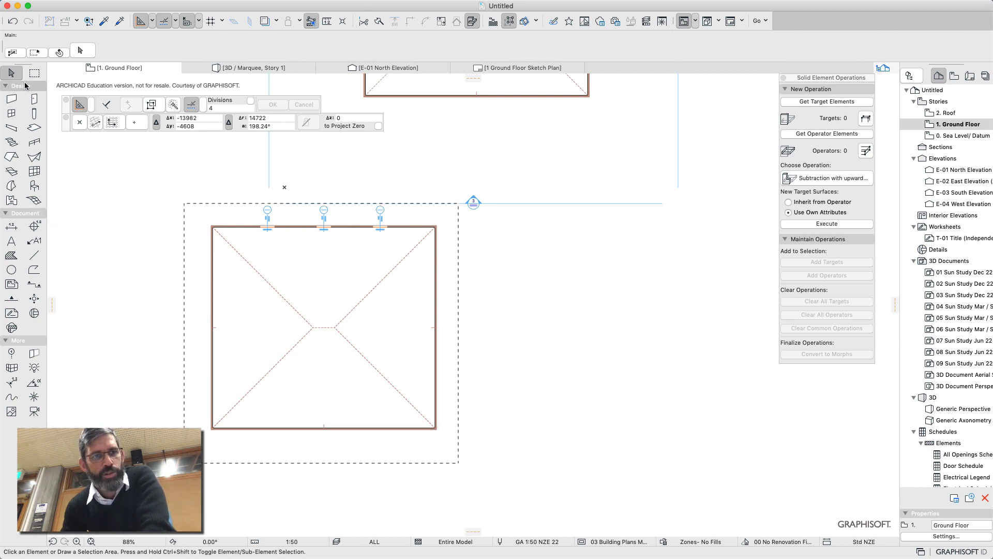
{"action": "left_click", "coordinate": [34, 73]}
{"action": "left_click", "coordinate": [165, 289]}
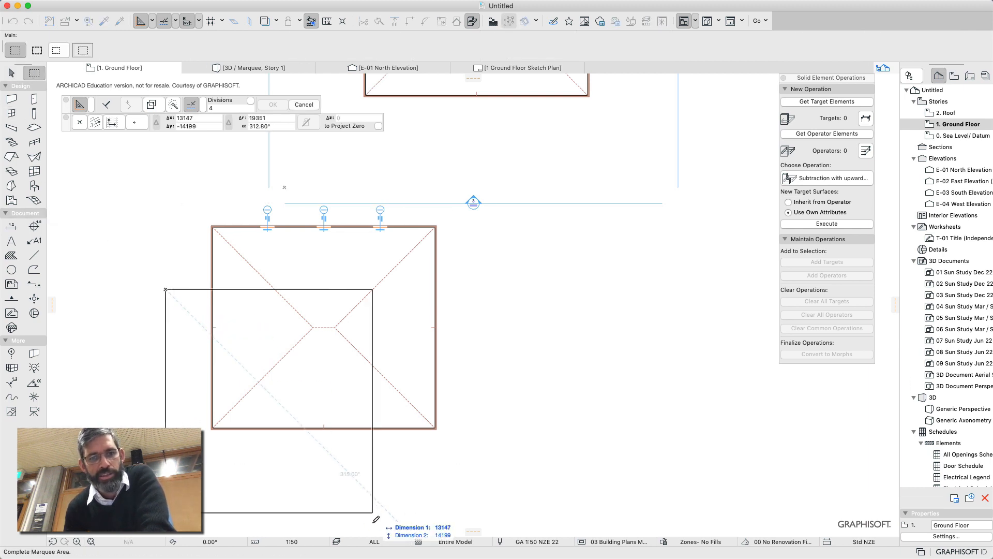
{"action": "left_click", "coordinate": [485, 480]}
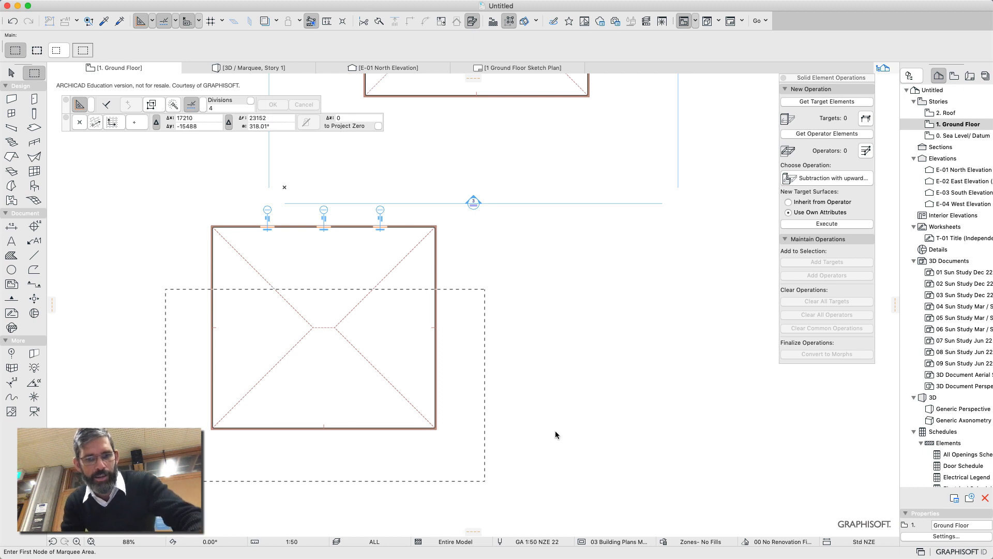
- Show the marquee area in 3D and examine the cut face of the solid building from another angle
{"action": "key", "text": "F4"}
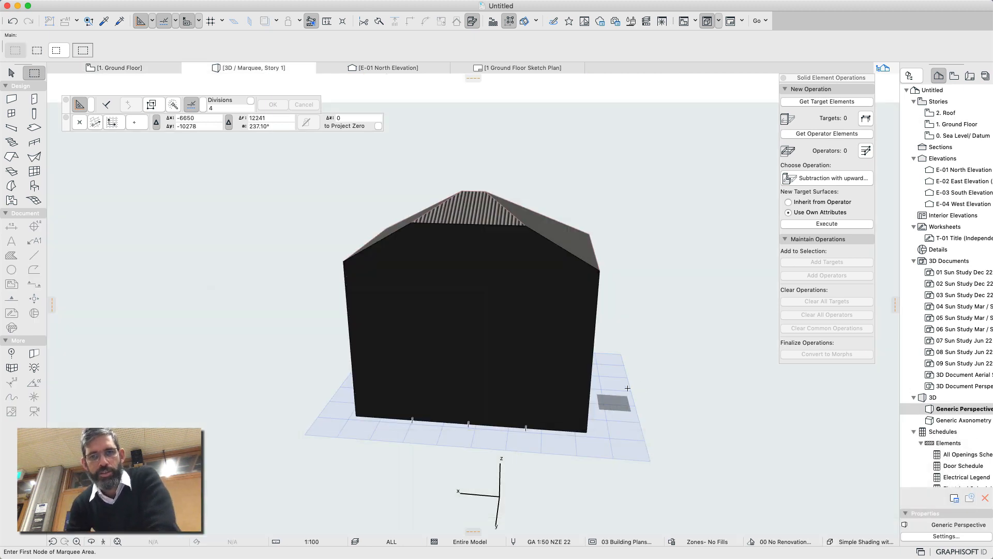
{"action": "left_click", "coordinate": [118, 541]}
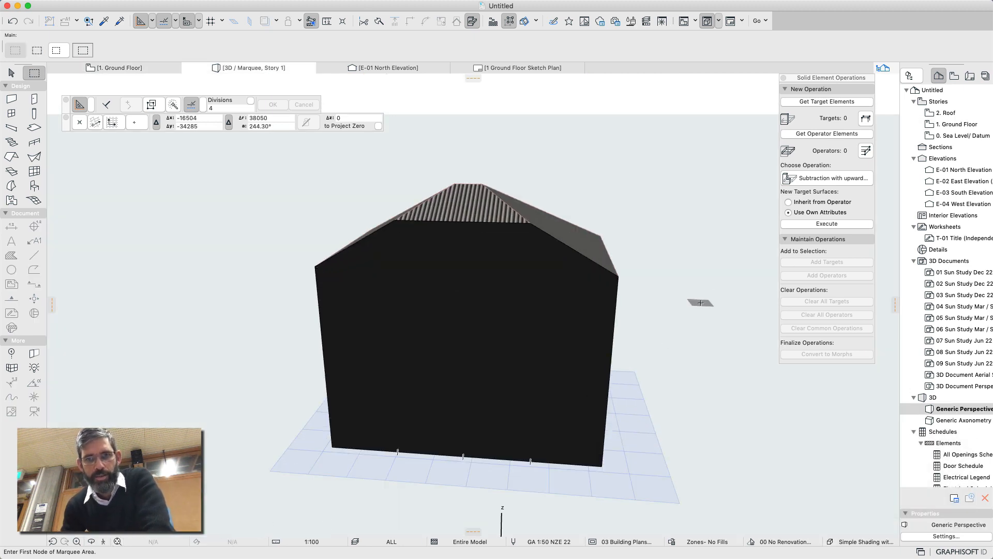
{"action": "left_click", "coordinate": [700, 303]}
{"action": "key", "text": "Escape"}
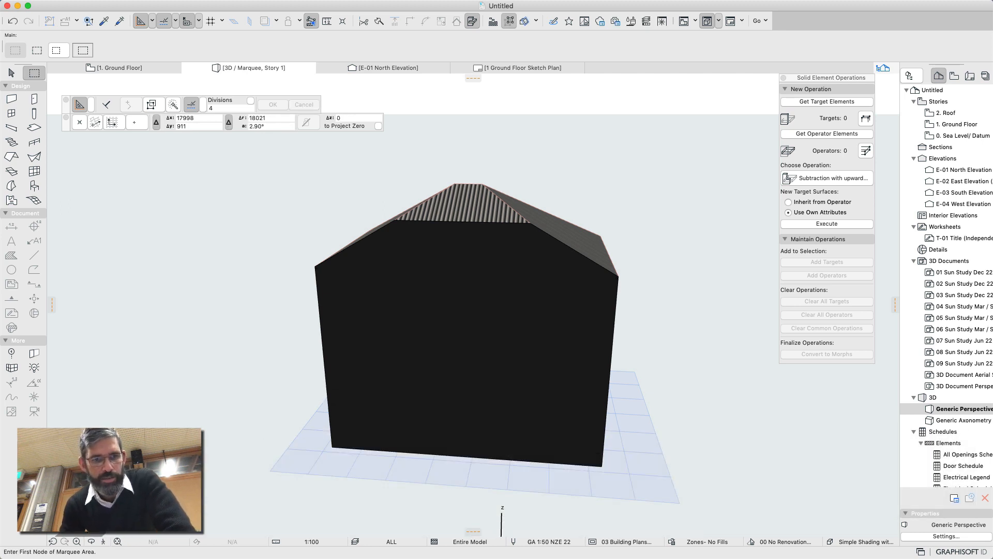
{"action": "left_click", "coordinate": [92, 541]}
{"action": "left_click_drag", "start_coordinate": [276, 410], "coordinate": [637, 395]}
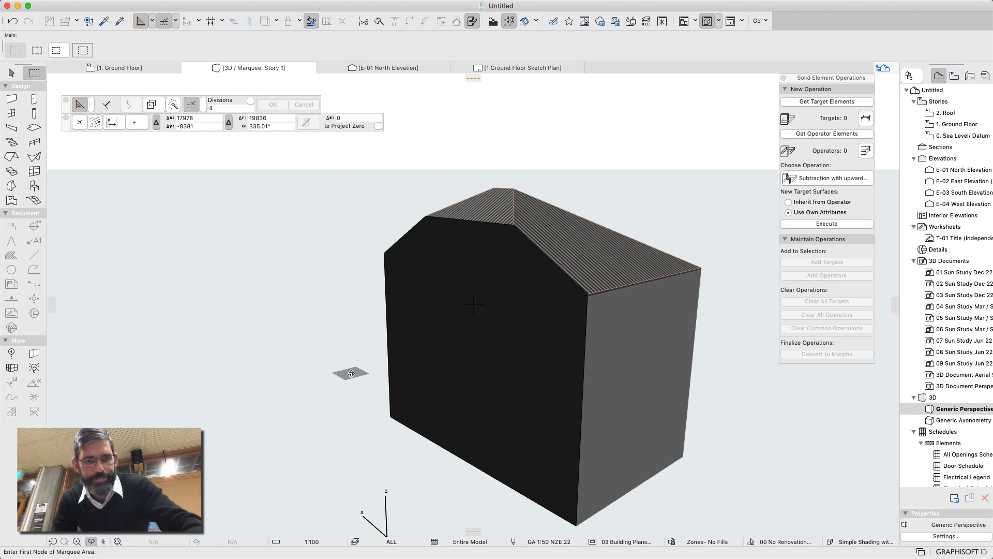
- Draw a new marquee around the whole building on the ground floor plan and show its contents in 3D
{"action": "key", "text": "F2"}
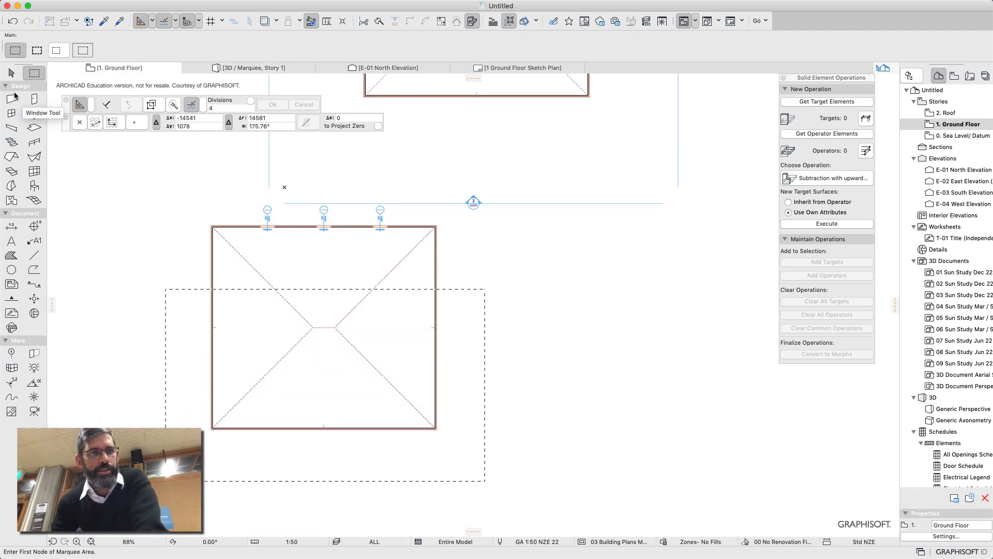
{"action": "left_click", "coordinate": [11, 72]}
{"action": "left_click", "coordinate": [144, 259]}
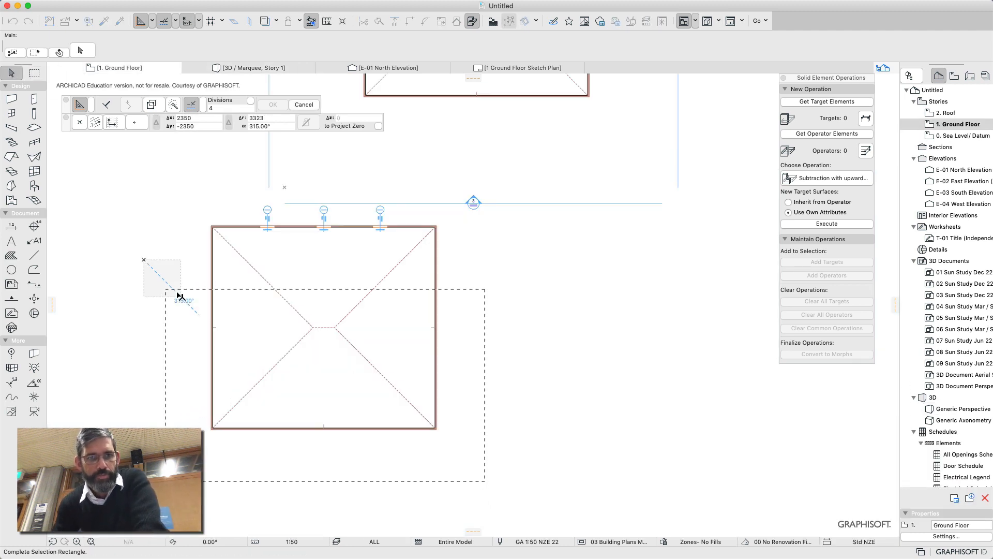
{"action": "left_click", "coordinate": [181, 297]}
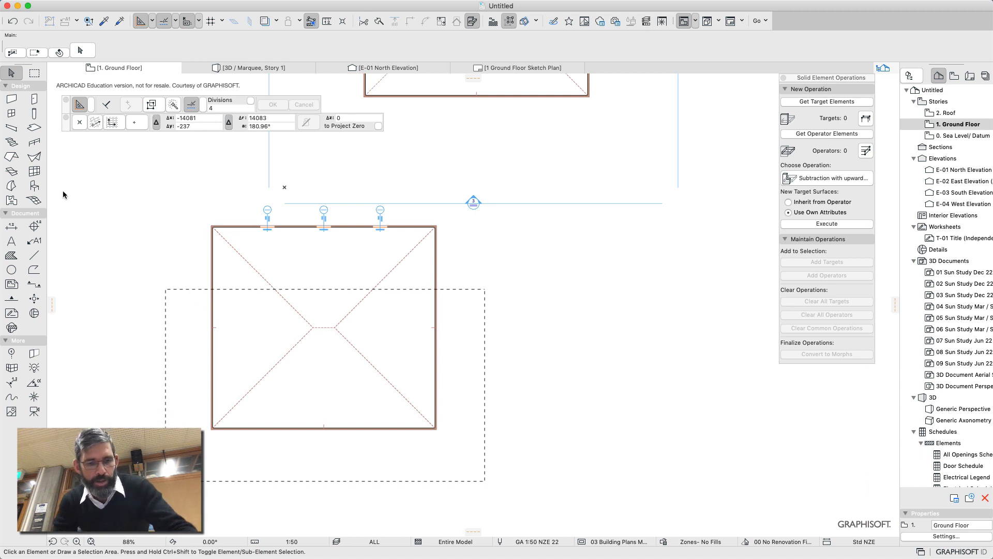
{"action": "left_click", "coordinate": [34, 74]}
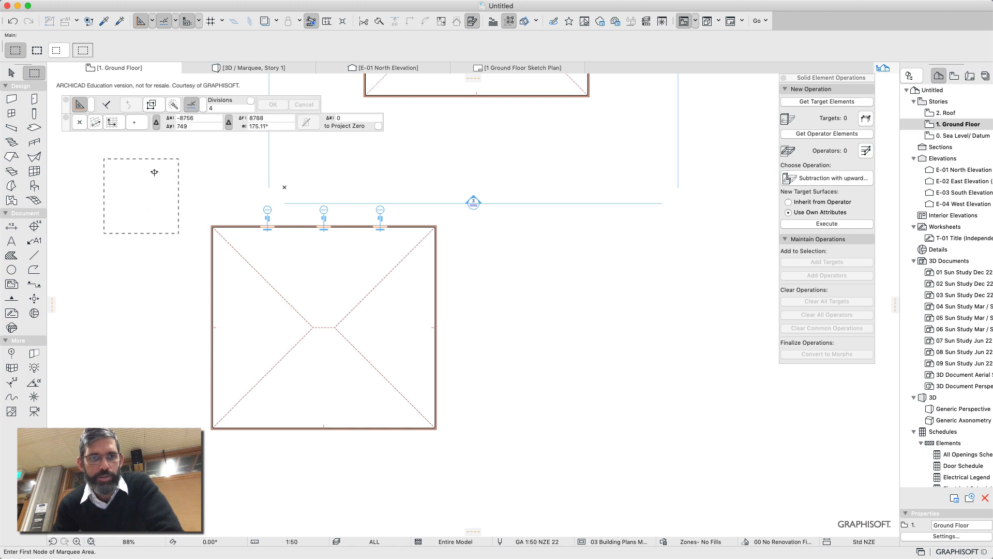
{"action": "left_click", "coordinate": [183, 177]}
{"action": "left_click", "coordinate": [478, 442]}
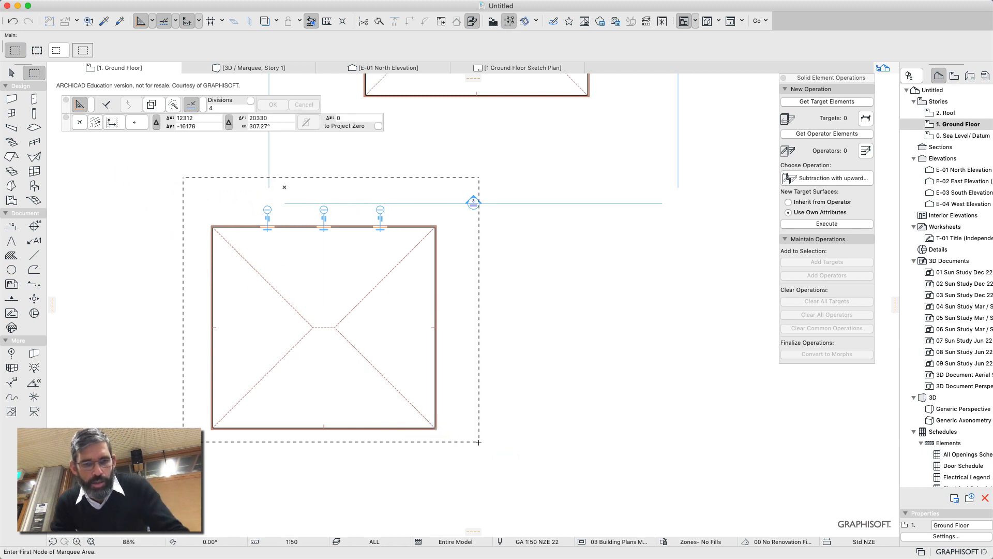
{"action": "key", "text": "F4"}
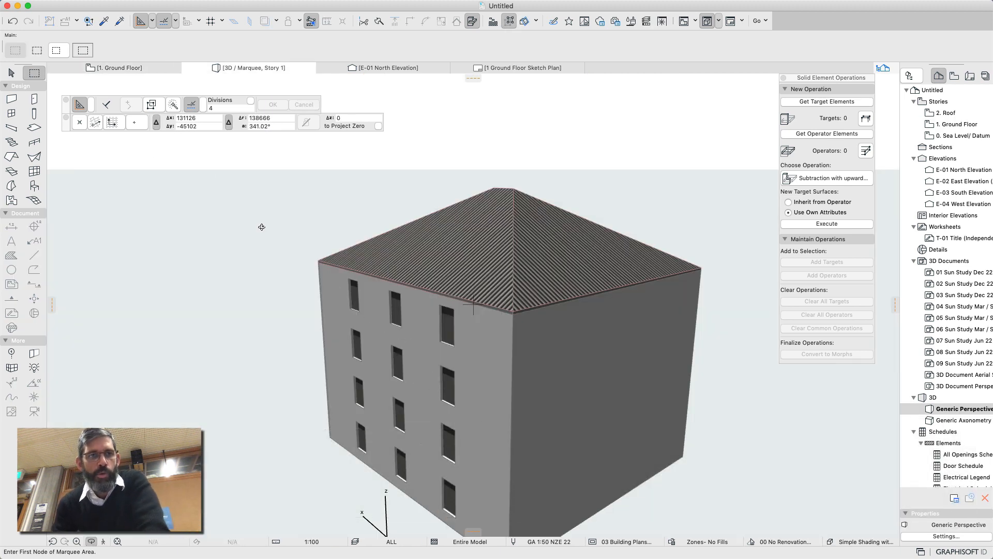
- Convert all the building elements shown in 3D into morphs and deselect them
{"action": "left_click", "coordinate": [11, 73]}
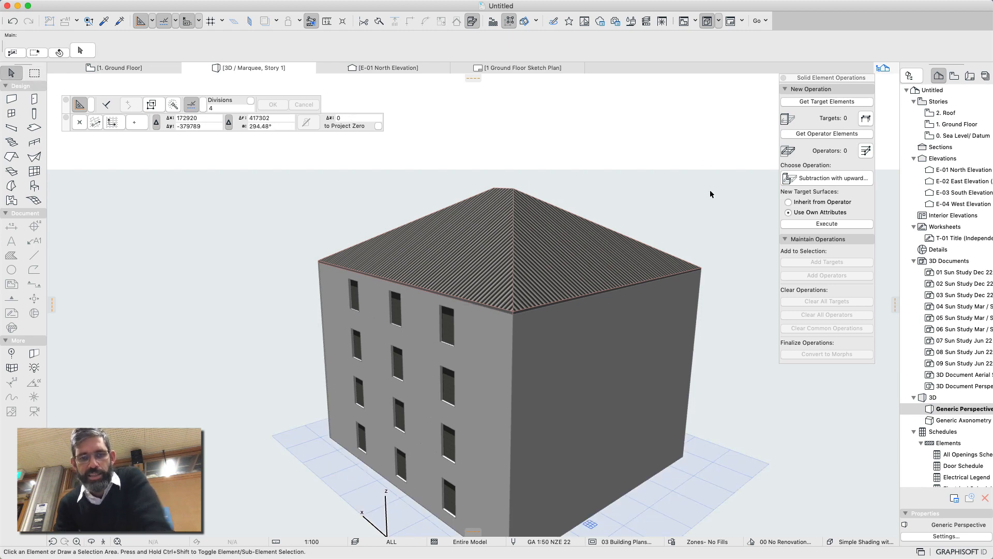
{"action": "key", "text": "super+a"}
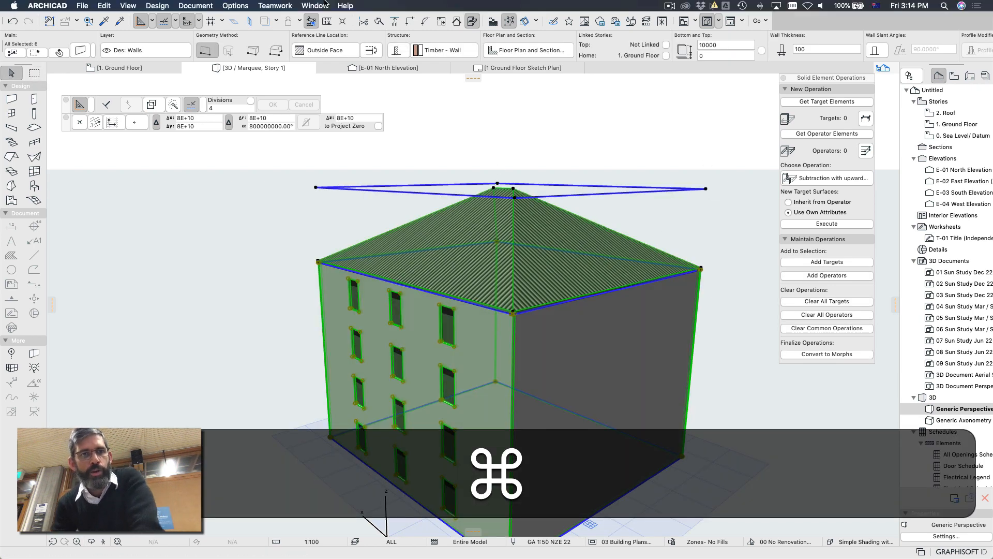
{"action": "left_click", "coordinate": [158, 5]}
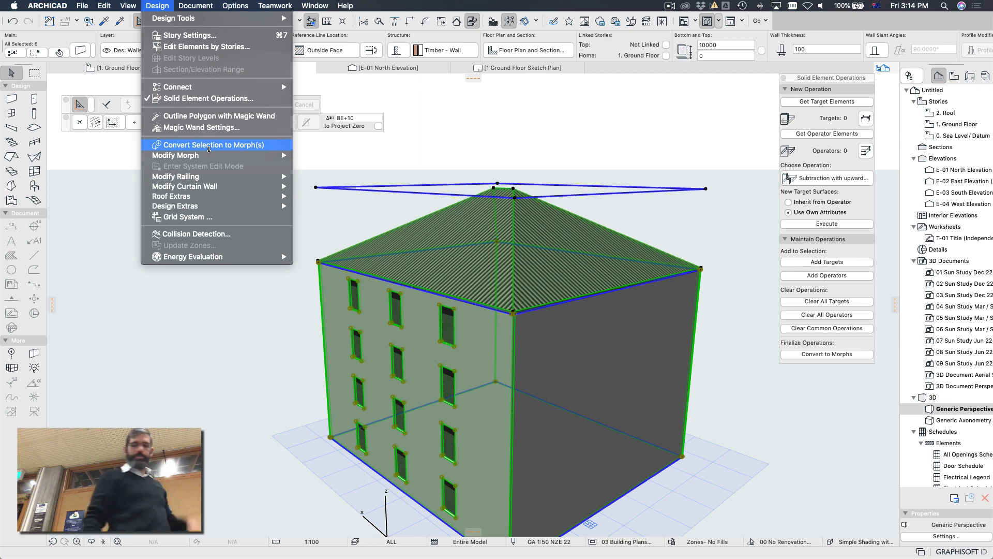
{"action": "left_click", "coordinate": [209, 146]}
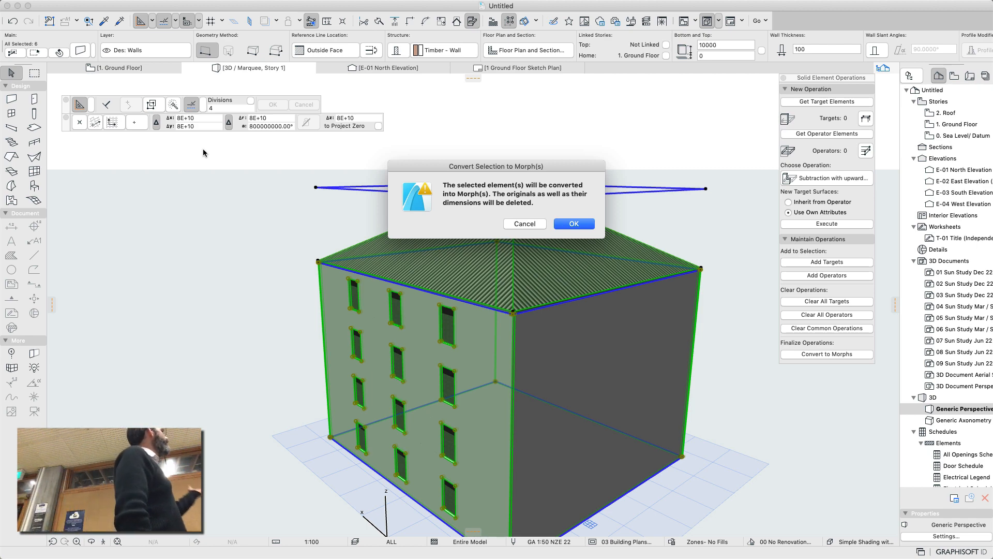
{"action": "left_click", "coordinate": [574, 224]}
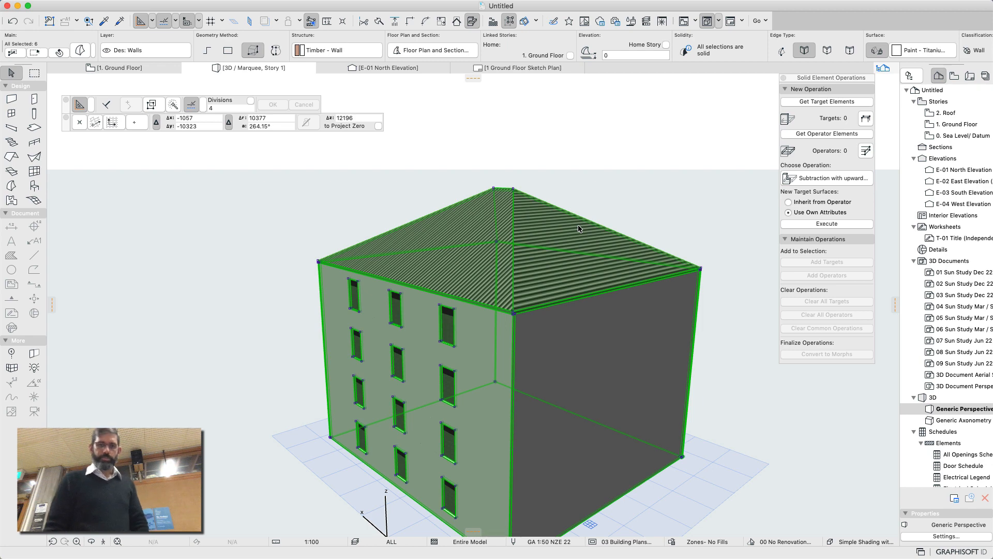
{"action": "left_click", "coordinate": [585, 181]}
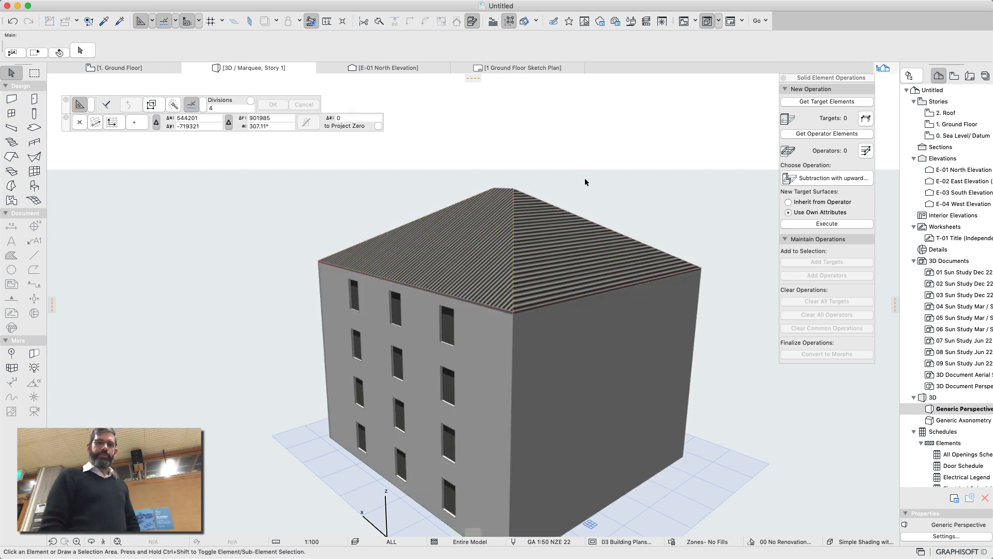
- Resize all the morphs numerically at a ratio of 1:50 about the base corner at the far end of the windowed wall
{"action": "key", "text": "super+a"}
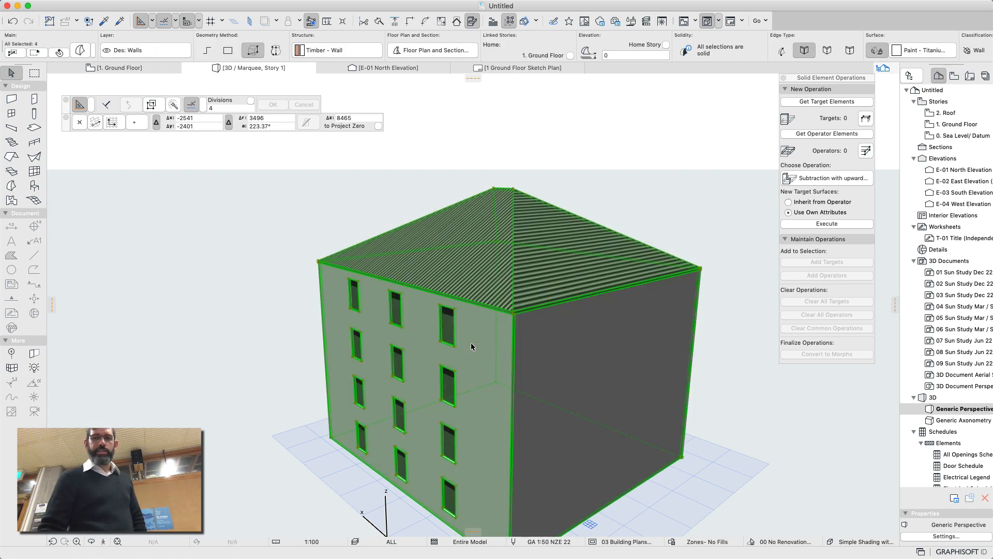
{"action": "mouse_move", "coordinate": [3, 3]}
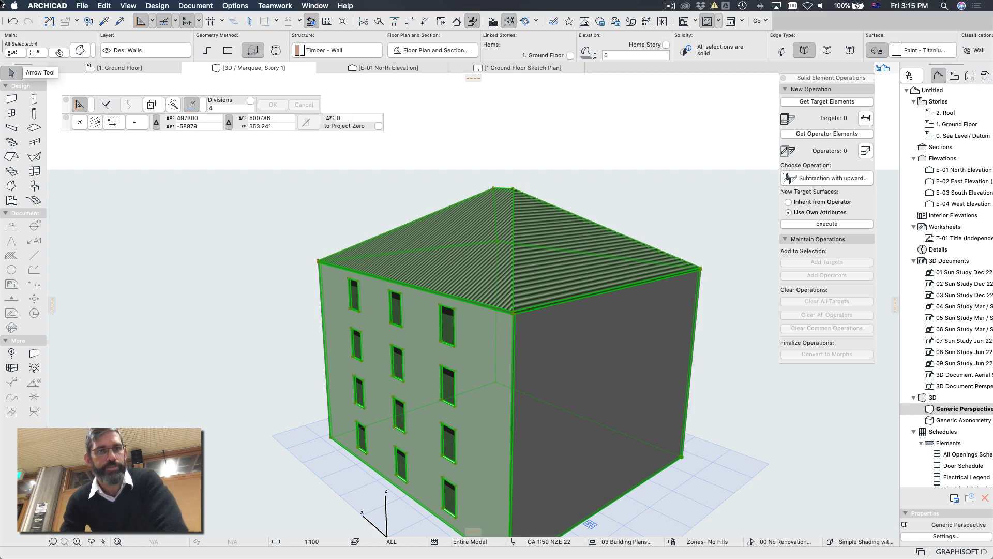
{"action": "left_click", "coordinate": [101, 5]}
{"action": "mouse_move", "coordinate": [136, 215]}
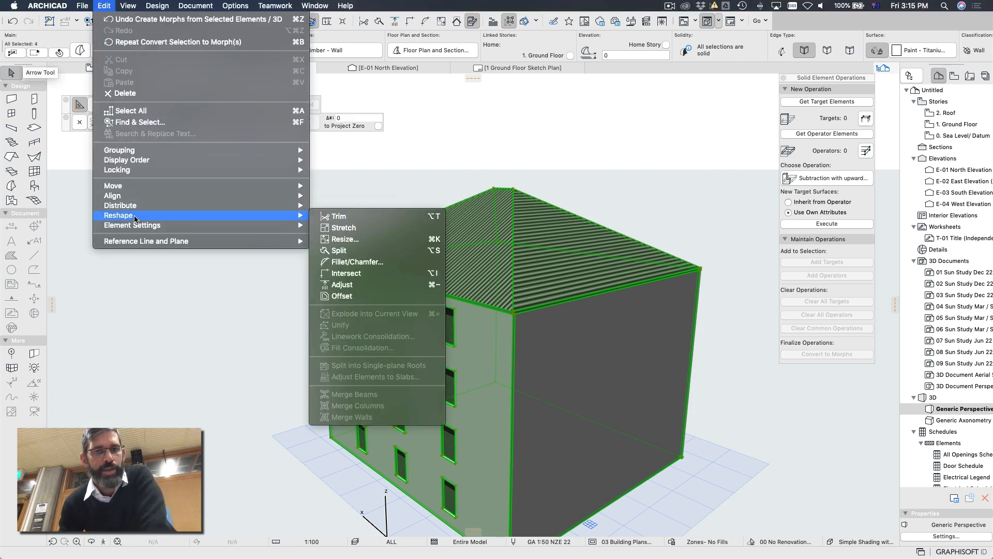
{"action": "left_click", "coordinate": [372, 238]}
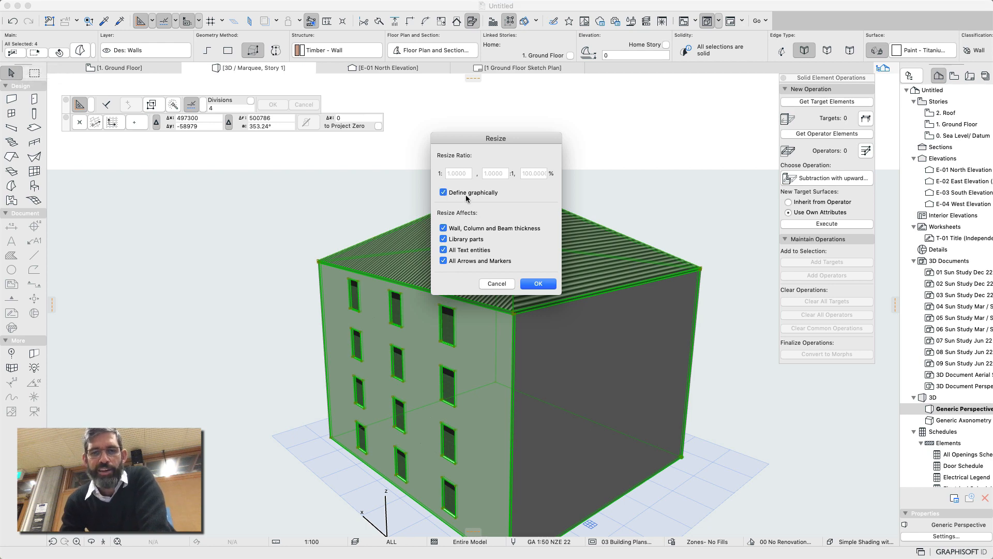
{"action": "left_click", "coordinate": [444, 192]}
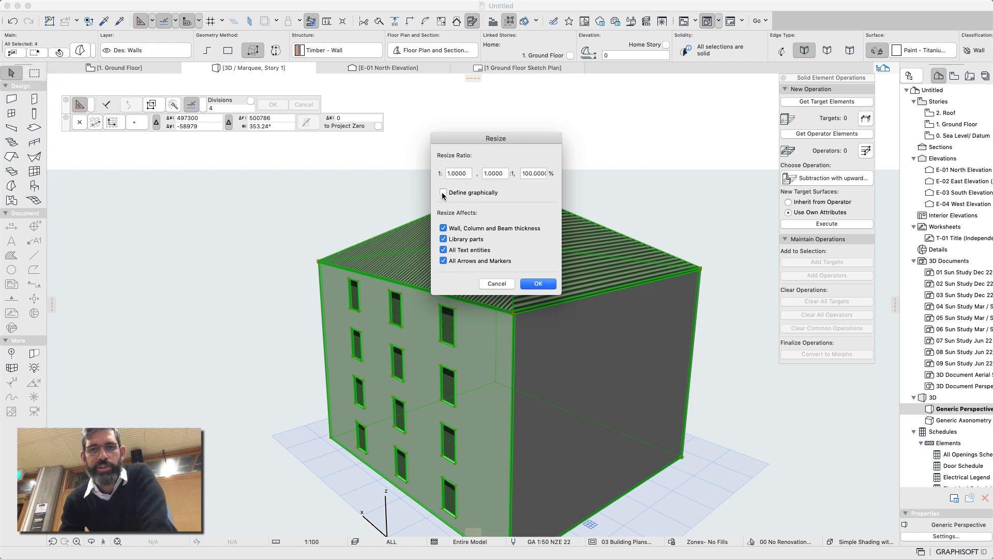
{"action": "double_click", "coordinate": [467, 173]}
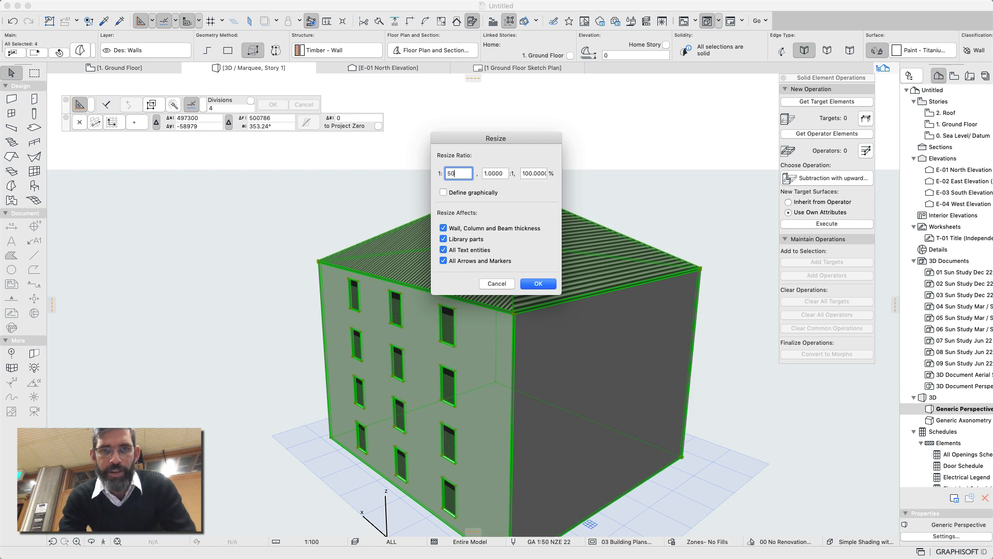
{"action": "left_click", "coordinate": [537, 284]}
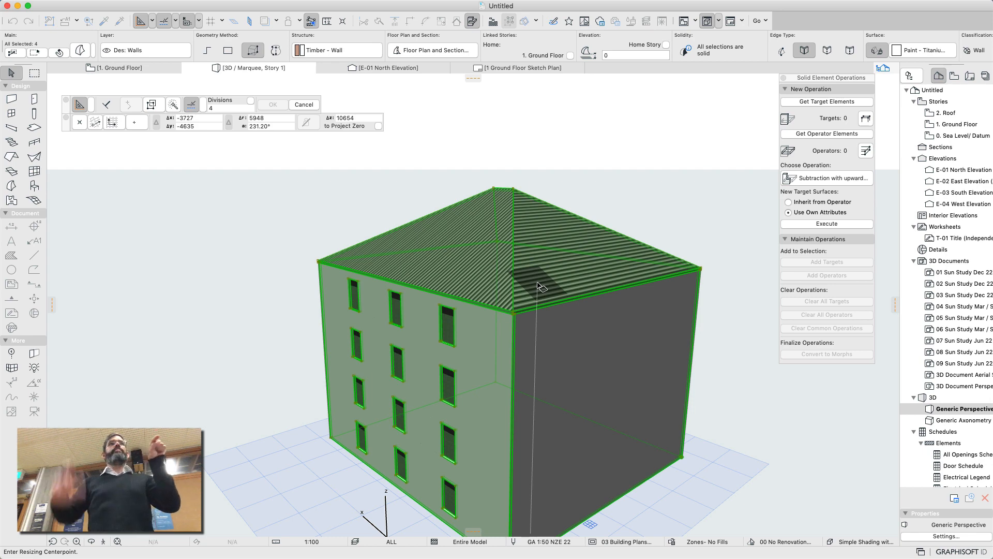
{"action": "left_click", "coordinate": [332, 439]}
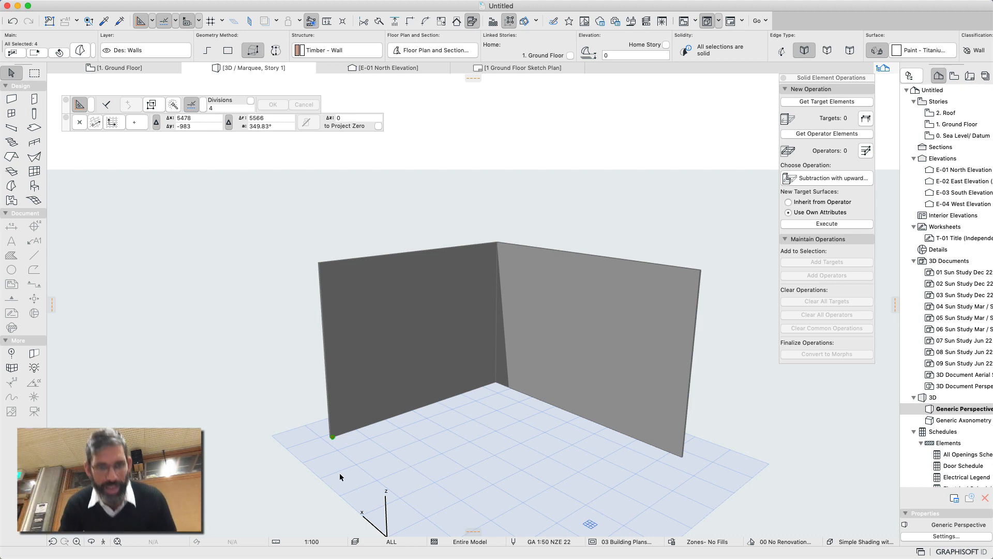
- Examine the scaled-down morph building up close at the base corner of the large wall in 3D
{"action": "middle_click_drag", "start_coordinate": [330, 440], "coordinate": [333, 414]}
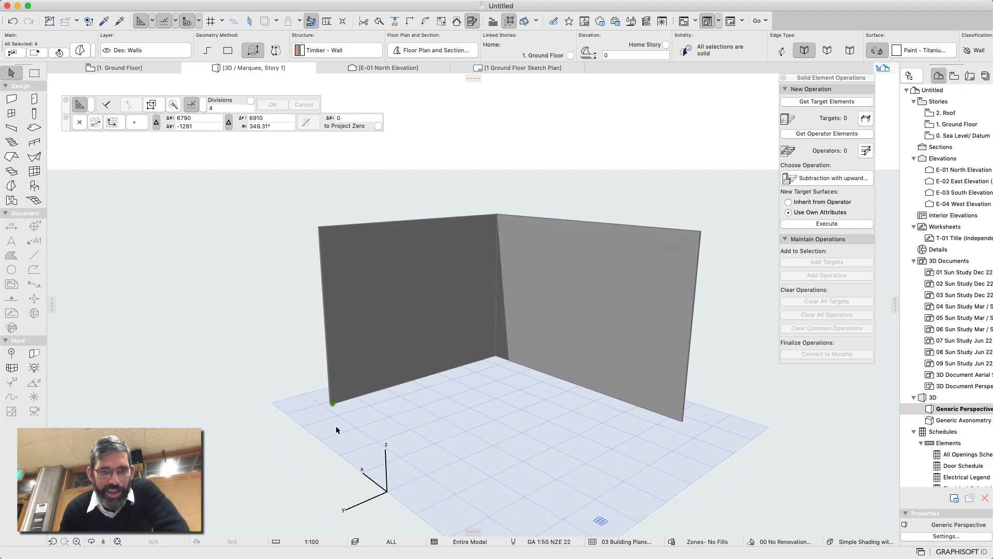
{"action": "left_click", "coordinate": [118, 541]}
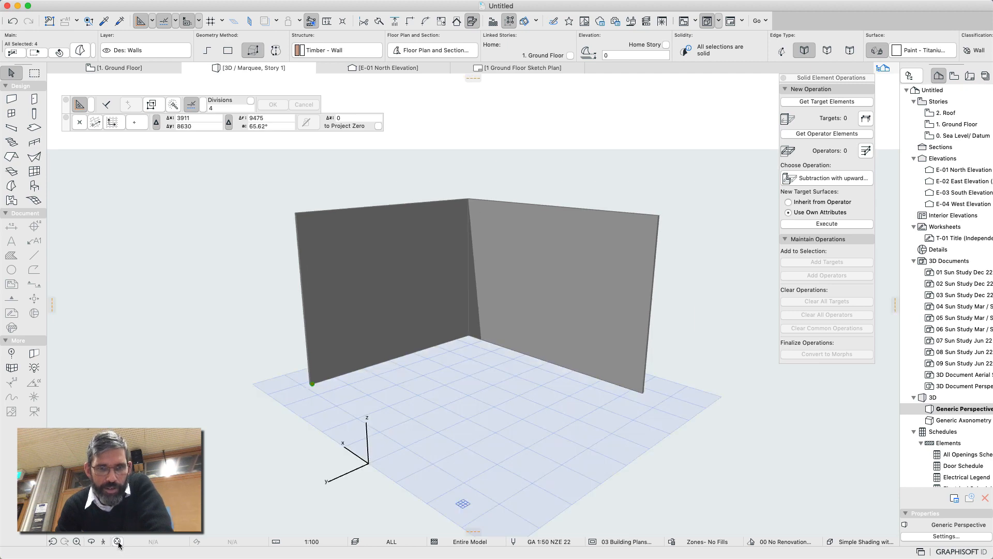
{"action": "left_click", "coordinate": [77, 541]}
{"action": "left_click", "coordinate": [304, 374]}
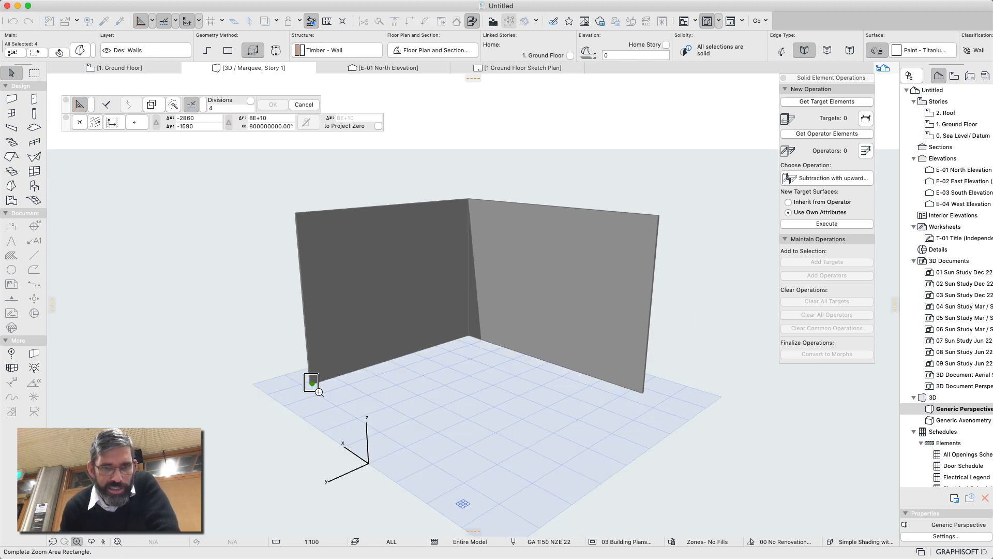
{"action": "left_click", "coordinate": [319, 391]}
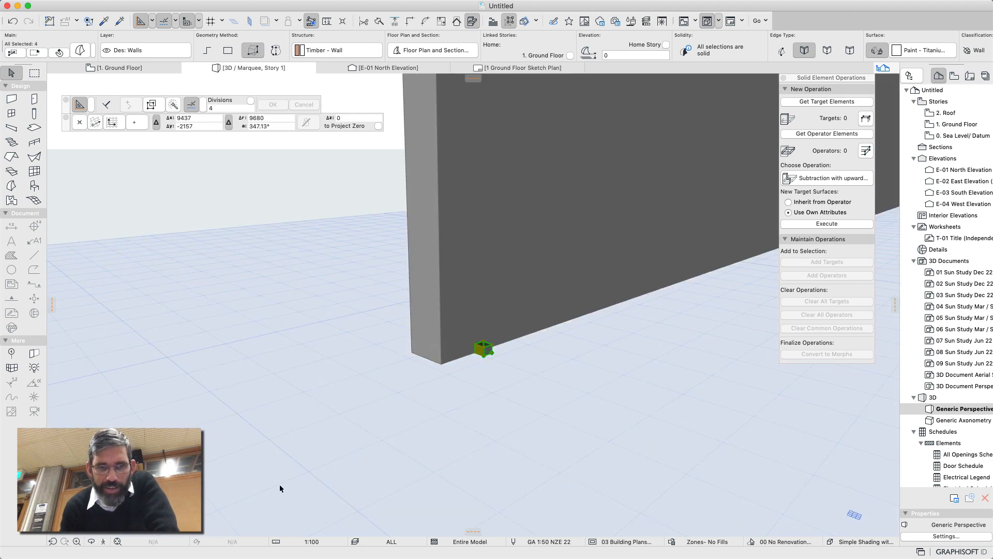
{"action": "left_click", "coordinate": [464, 331]}
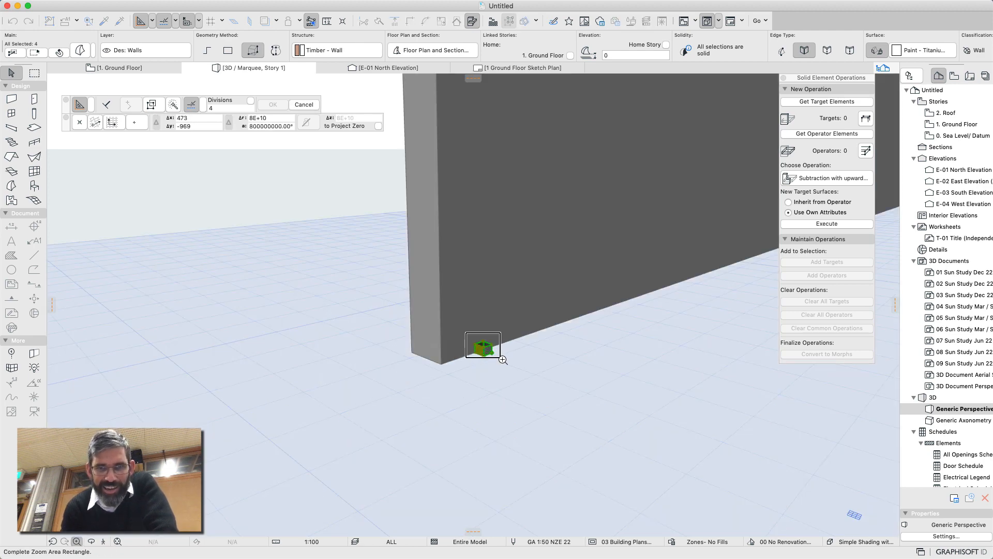
{"action": "left_click", "coordinate": [509, 365]}
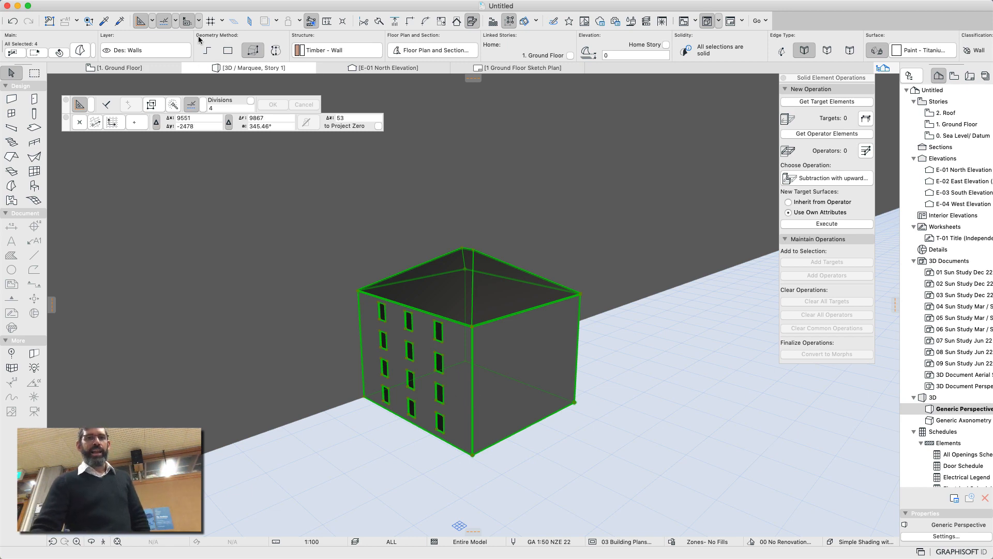
{"action": "mouse_move", "coordinate": [212, 3]}
{"action": "left_click", "coordinate": [158, 5]}
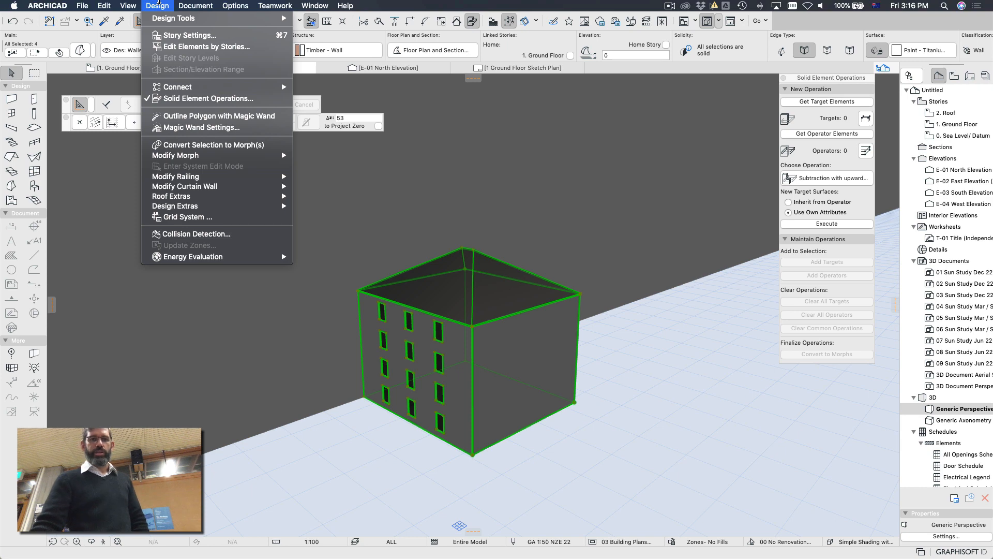
{"action": "mouse_move", "coordinate": [237, 159]}
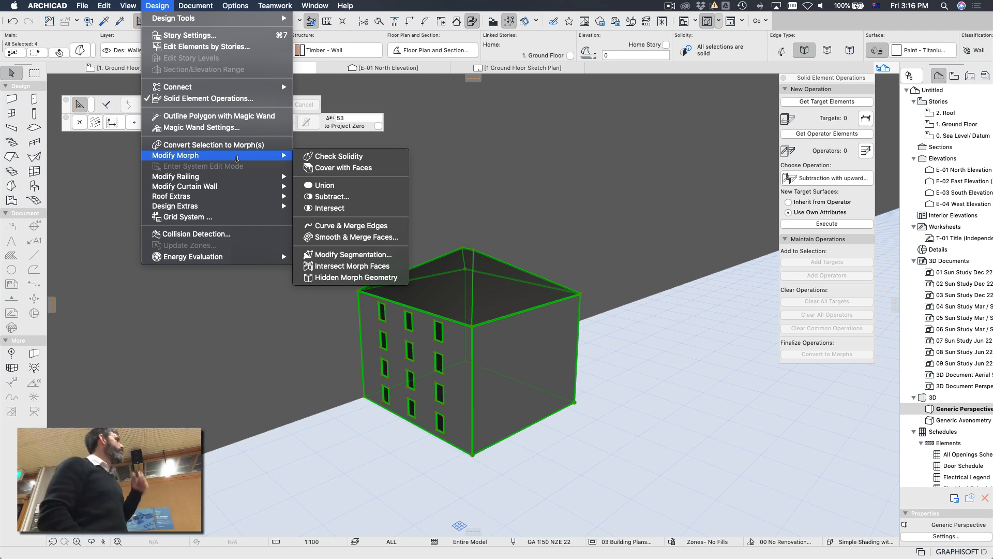
{"action": "key", "text": "Escape"}
{"action": "key", "text": "Escape"}
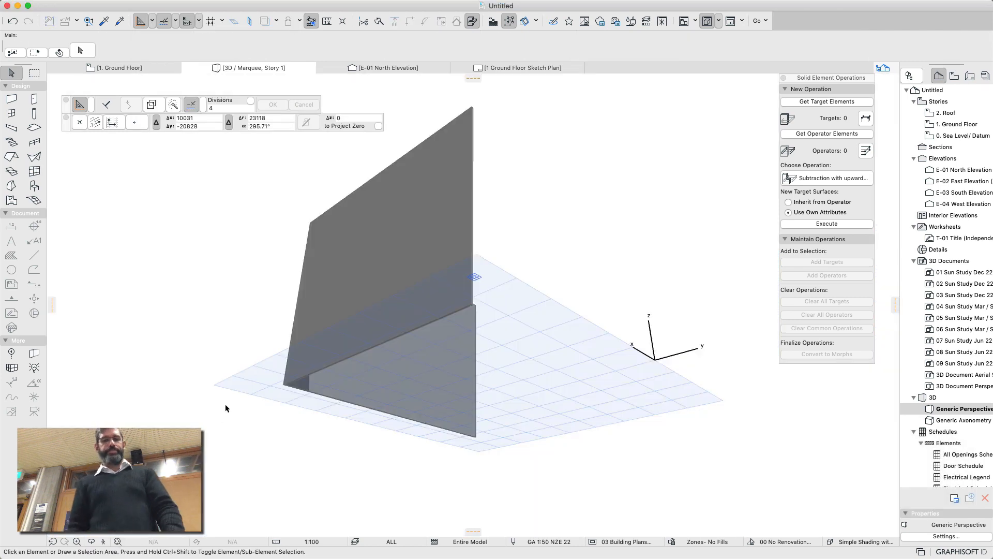
- Delete the two leftover walls south of the building on the ground floor plan, keeping the elevation markers, and clear the marquee
{"action": "key", "text": "F2"}
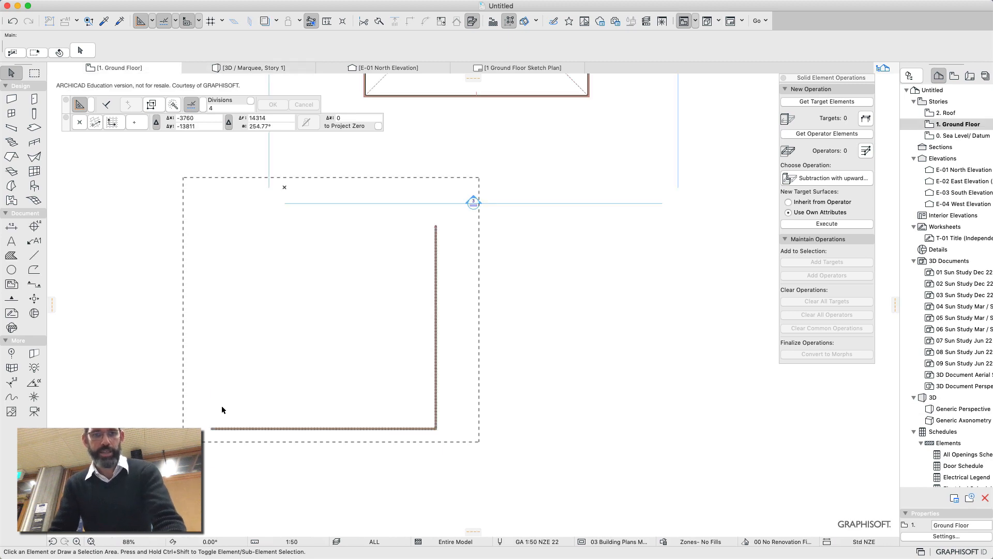
{"action": "left_click", "coordinate": [461, 410]}
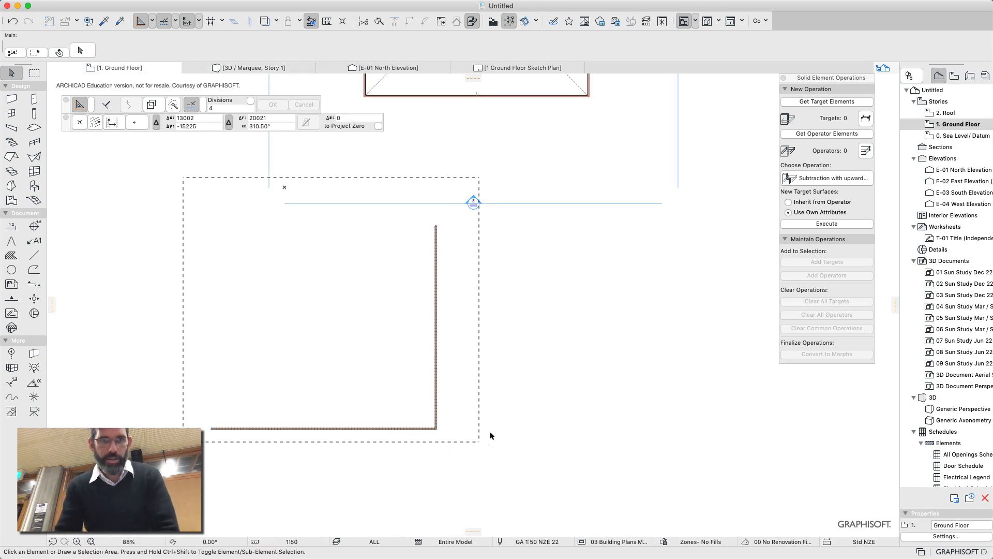
{"action": "left_click", "coordinate": [537, 478]}
{"action": "left_click", "coordinate": [134, 156]}
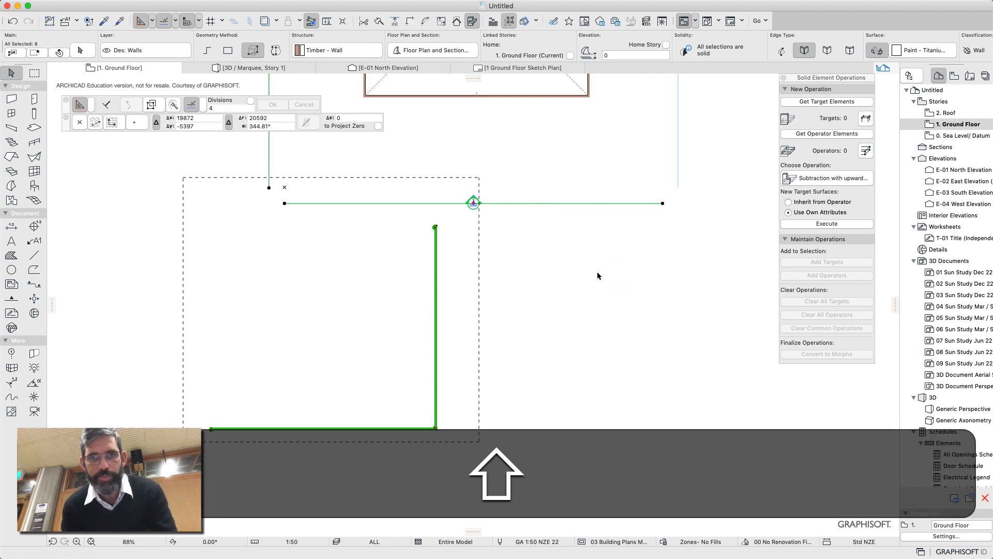
{"action": "left_click", "coordinate": [587, 233], "text": "ctrl+shift"}
{"action": "left_click", "coordinate": [536, 179], "text": "ctrl"}
{"action": "left_click", "coordinate": [523, 214], "text": "ctrl+shift"}
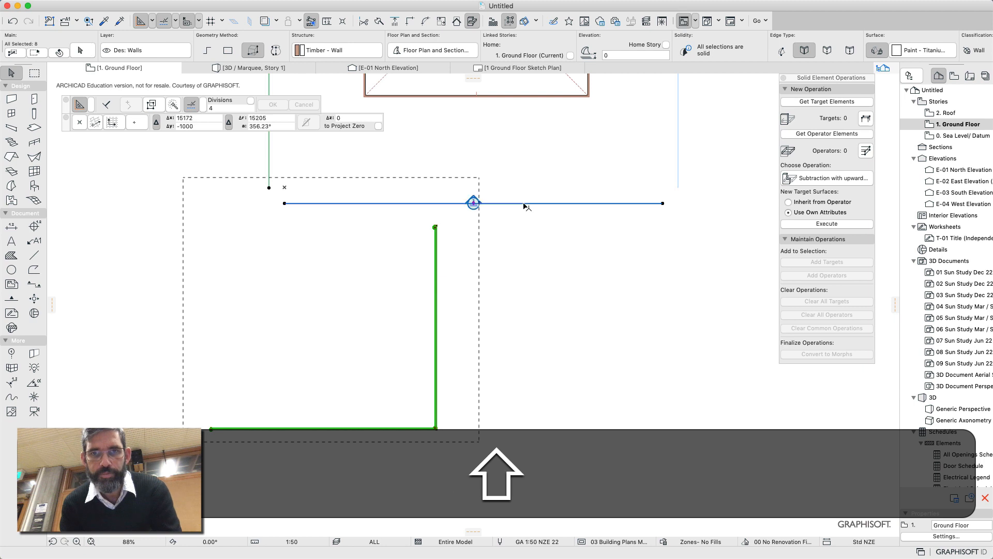
{"action": "left_click", "coordinate": [525, 204], "text": "shift"}
{"action": "key", "text": "BackSpace"}
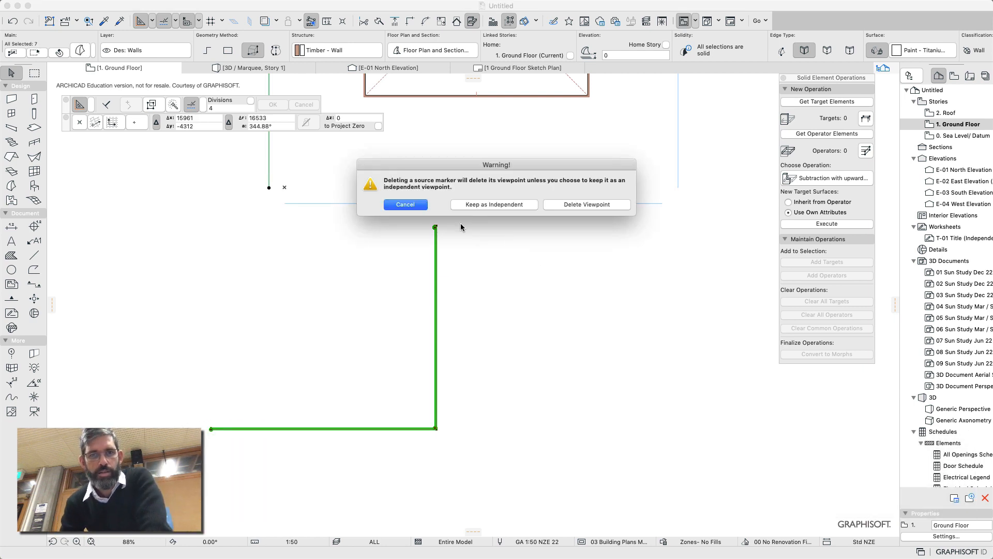
{"action": "left_click", "coordinate": [392, 204]}
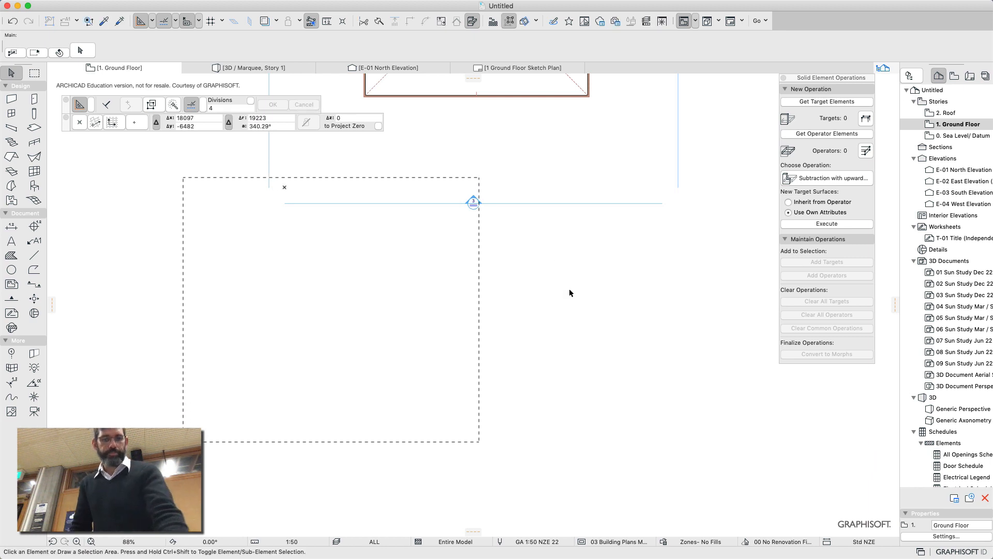
{"action": "key", "text": "Escape"}
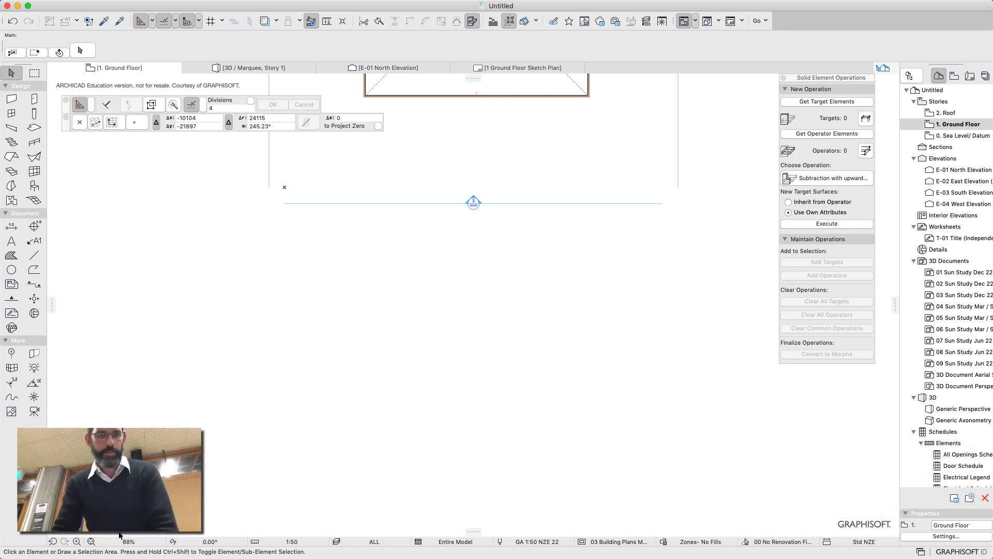
{"action": "left_click", "coordinate": [92, 542]}
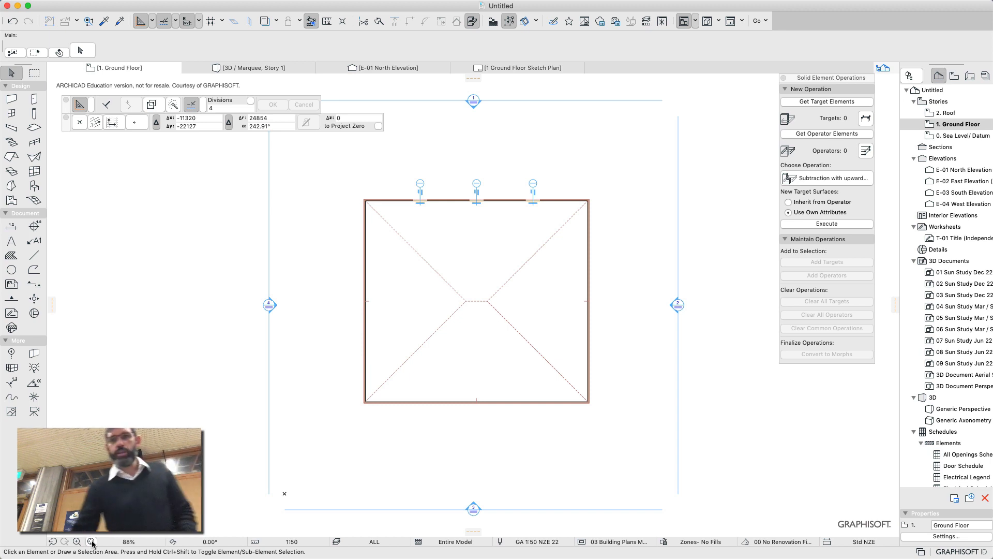
{"action": "mouse_move", "coordinate": [759, 3]}
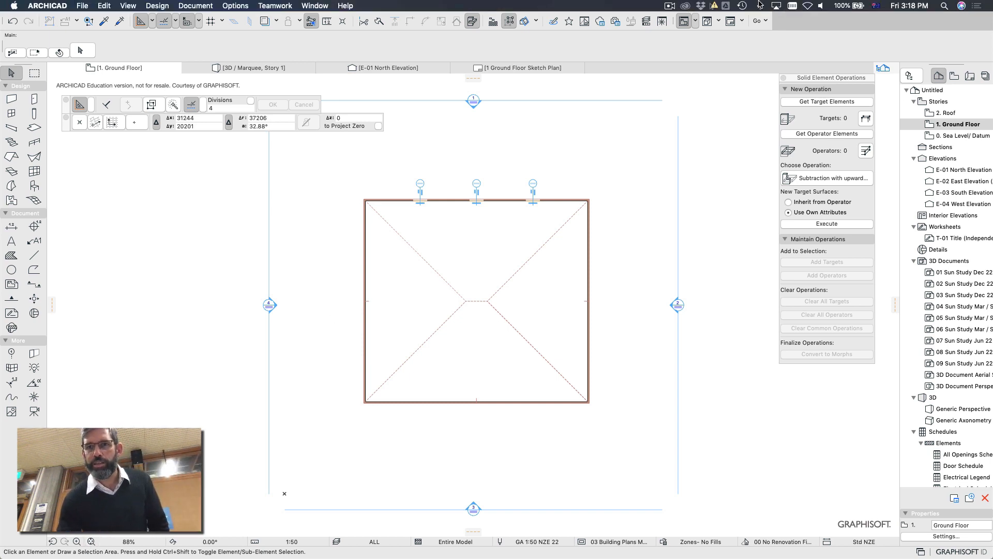
{"action": "left_click", "coordinate": [669, 6]}
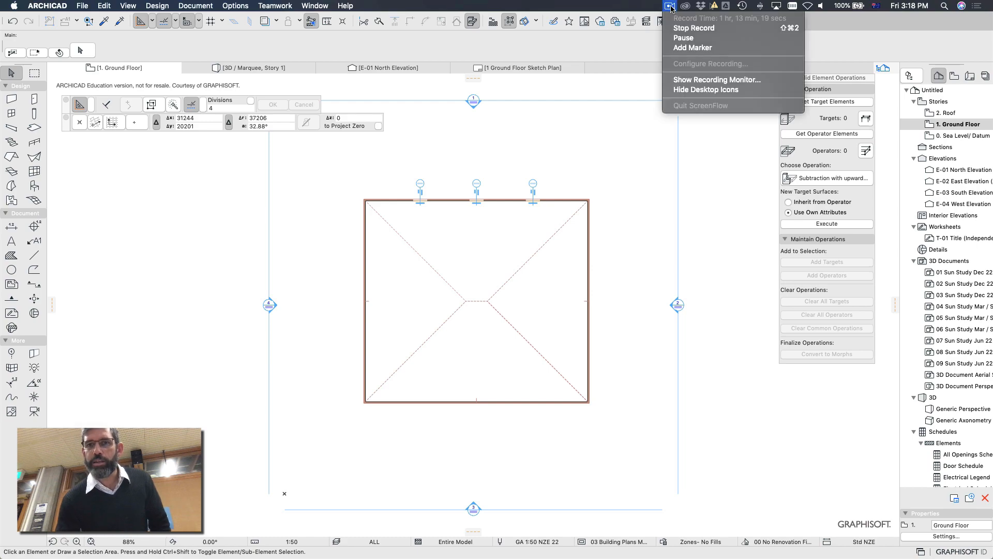